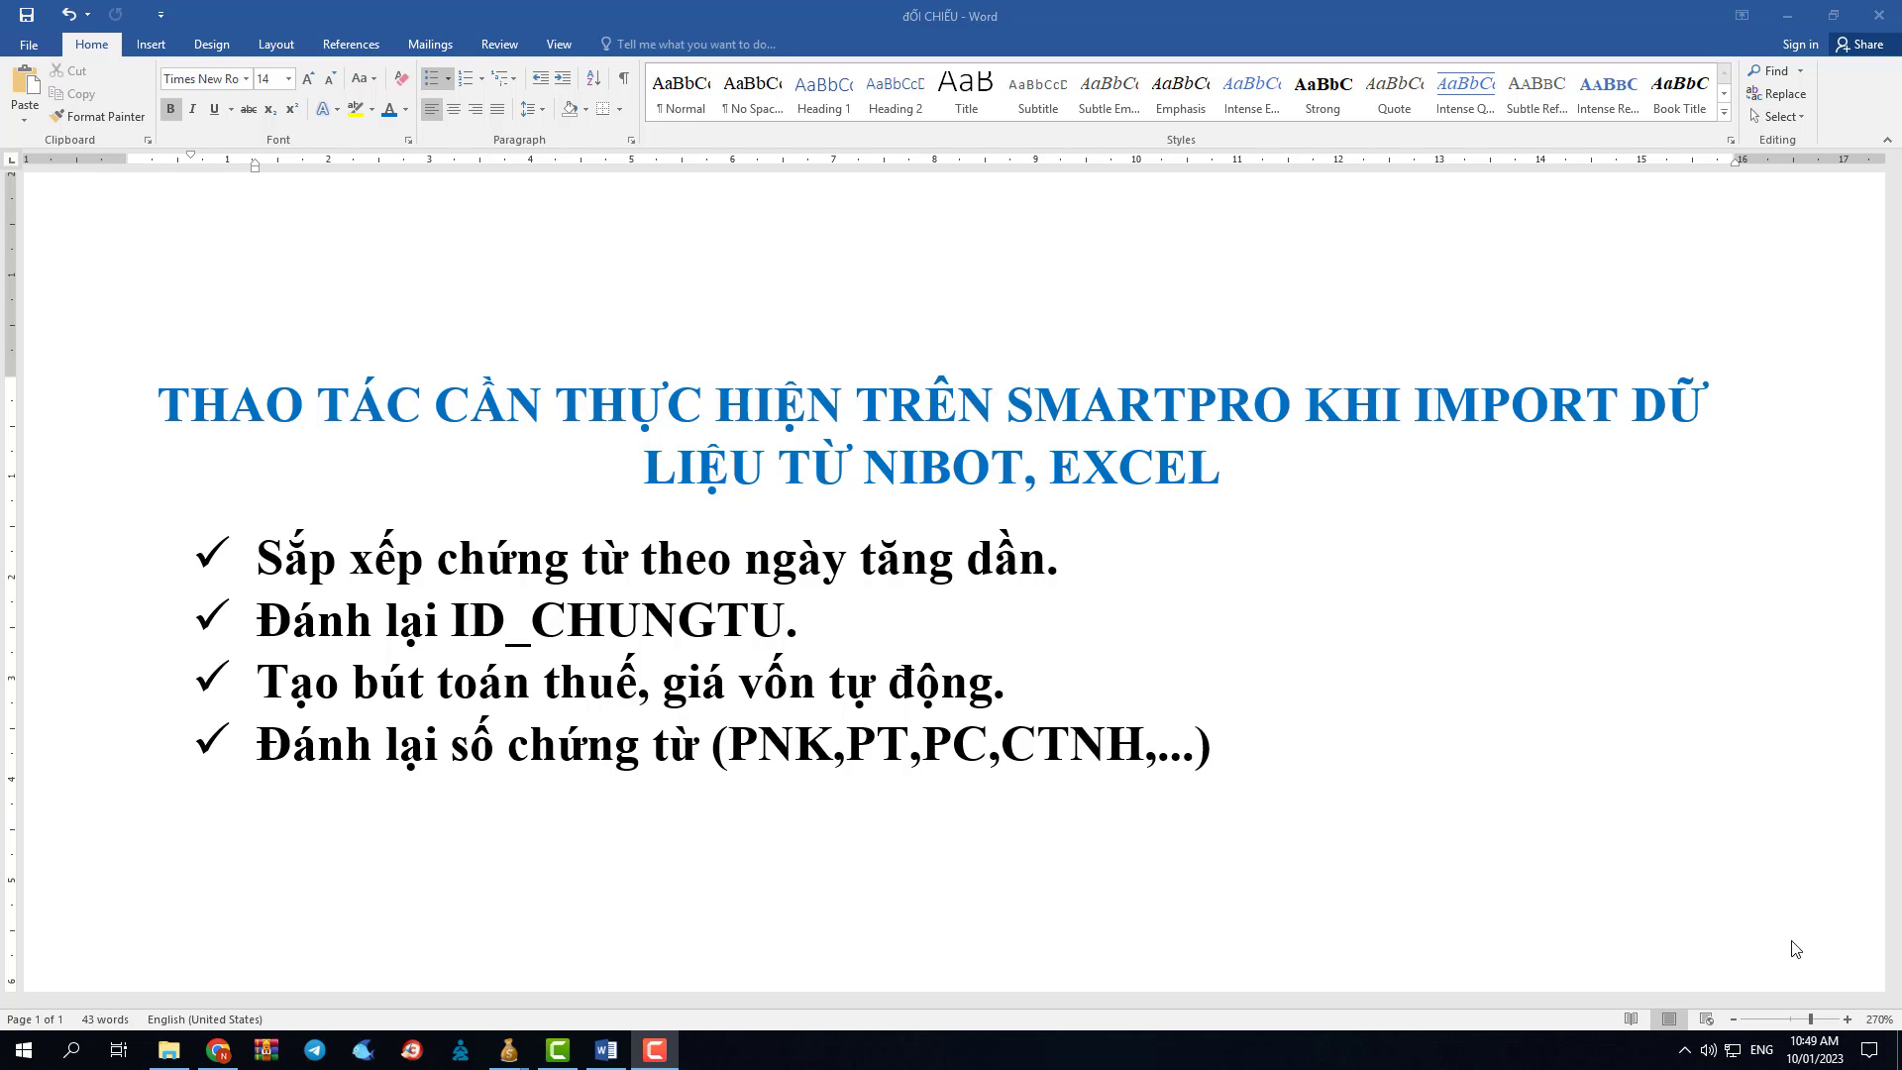
click(217, 1052)
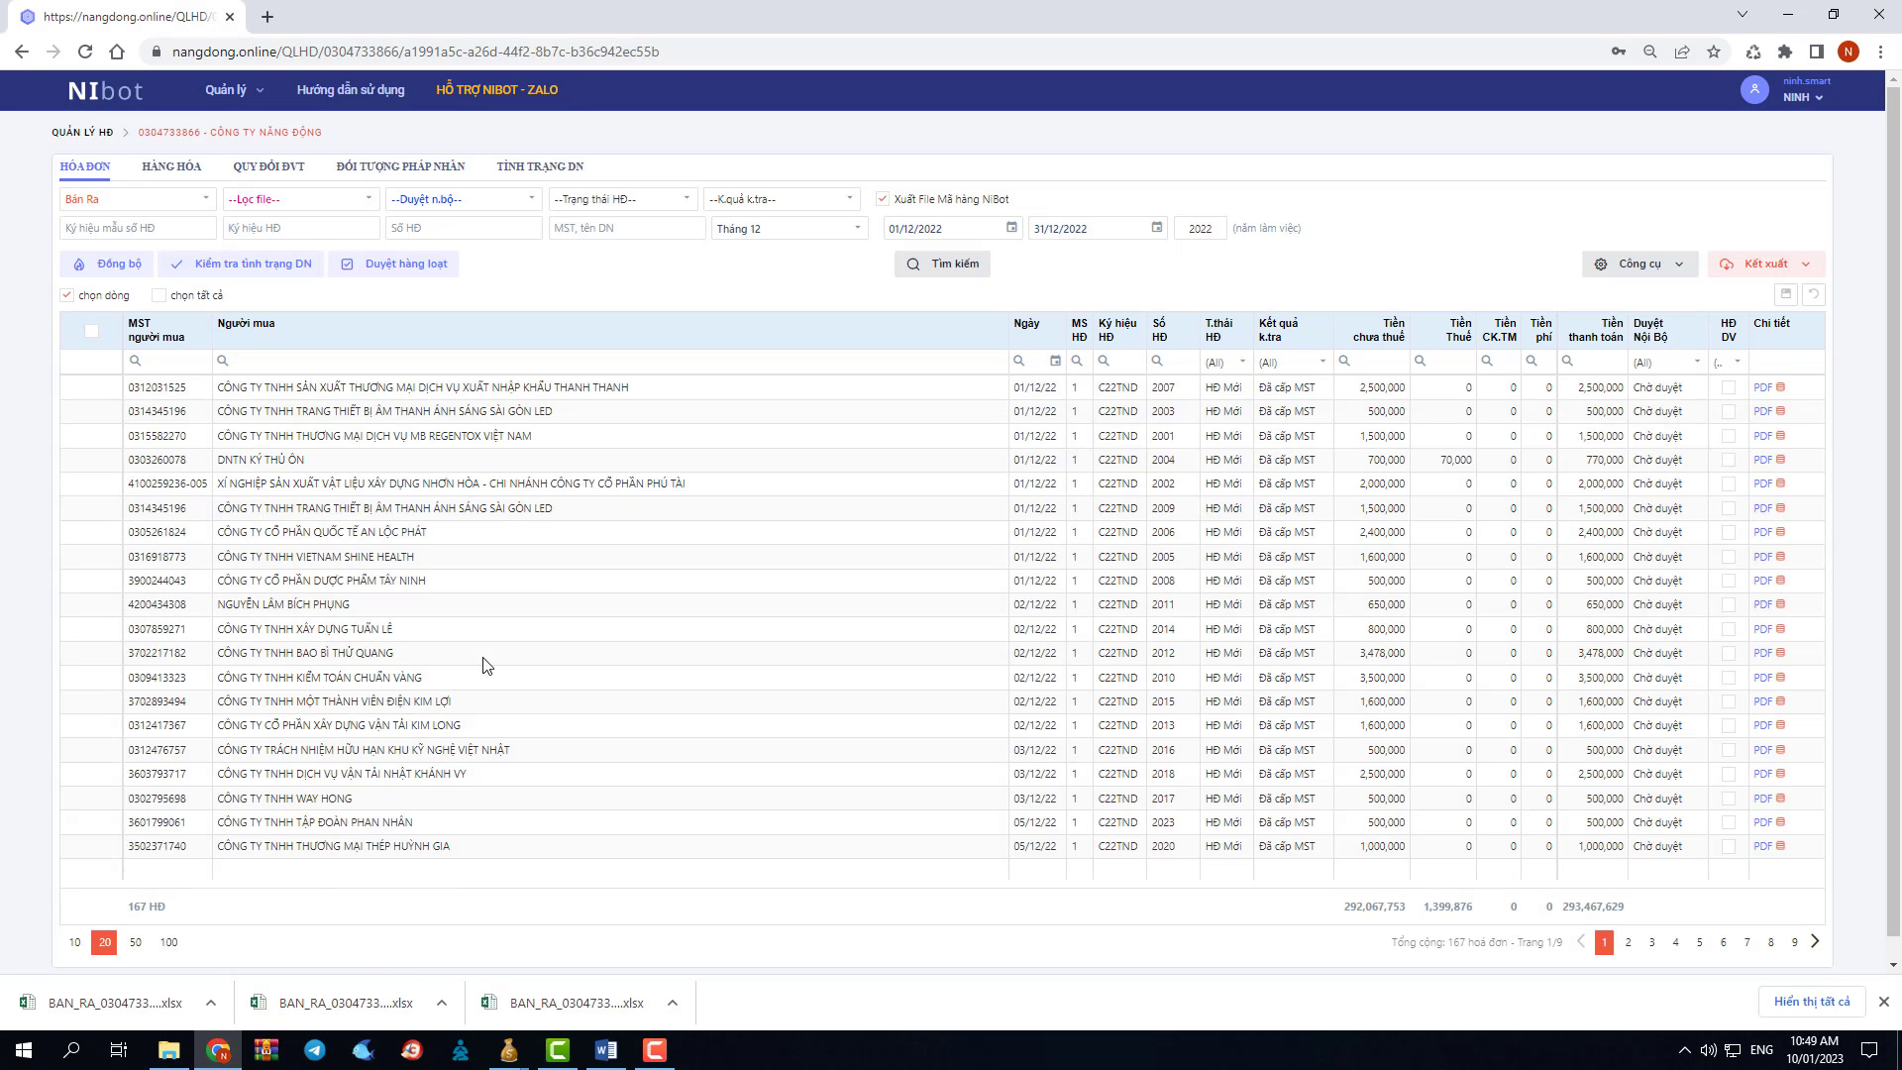
click(1768, 267)
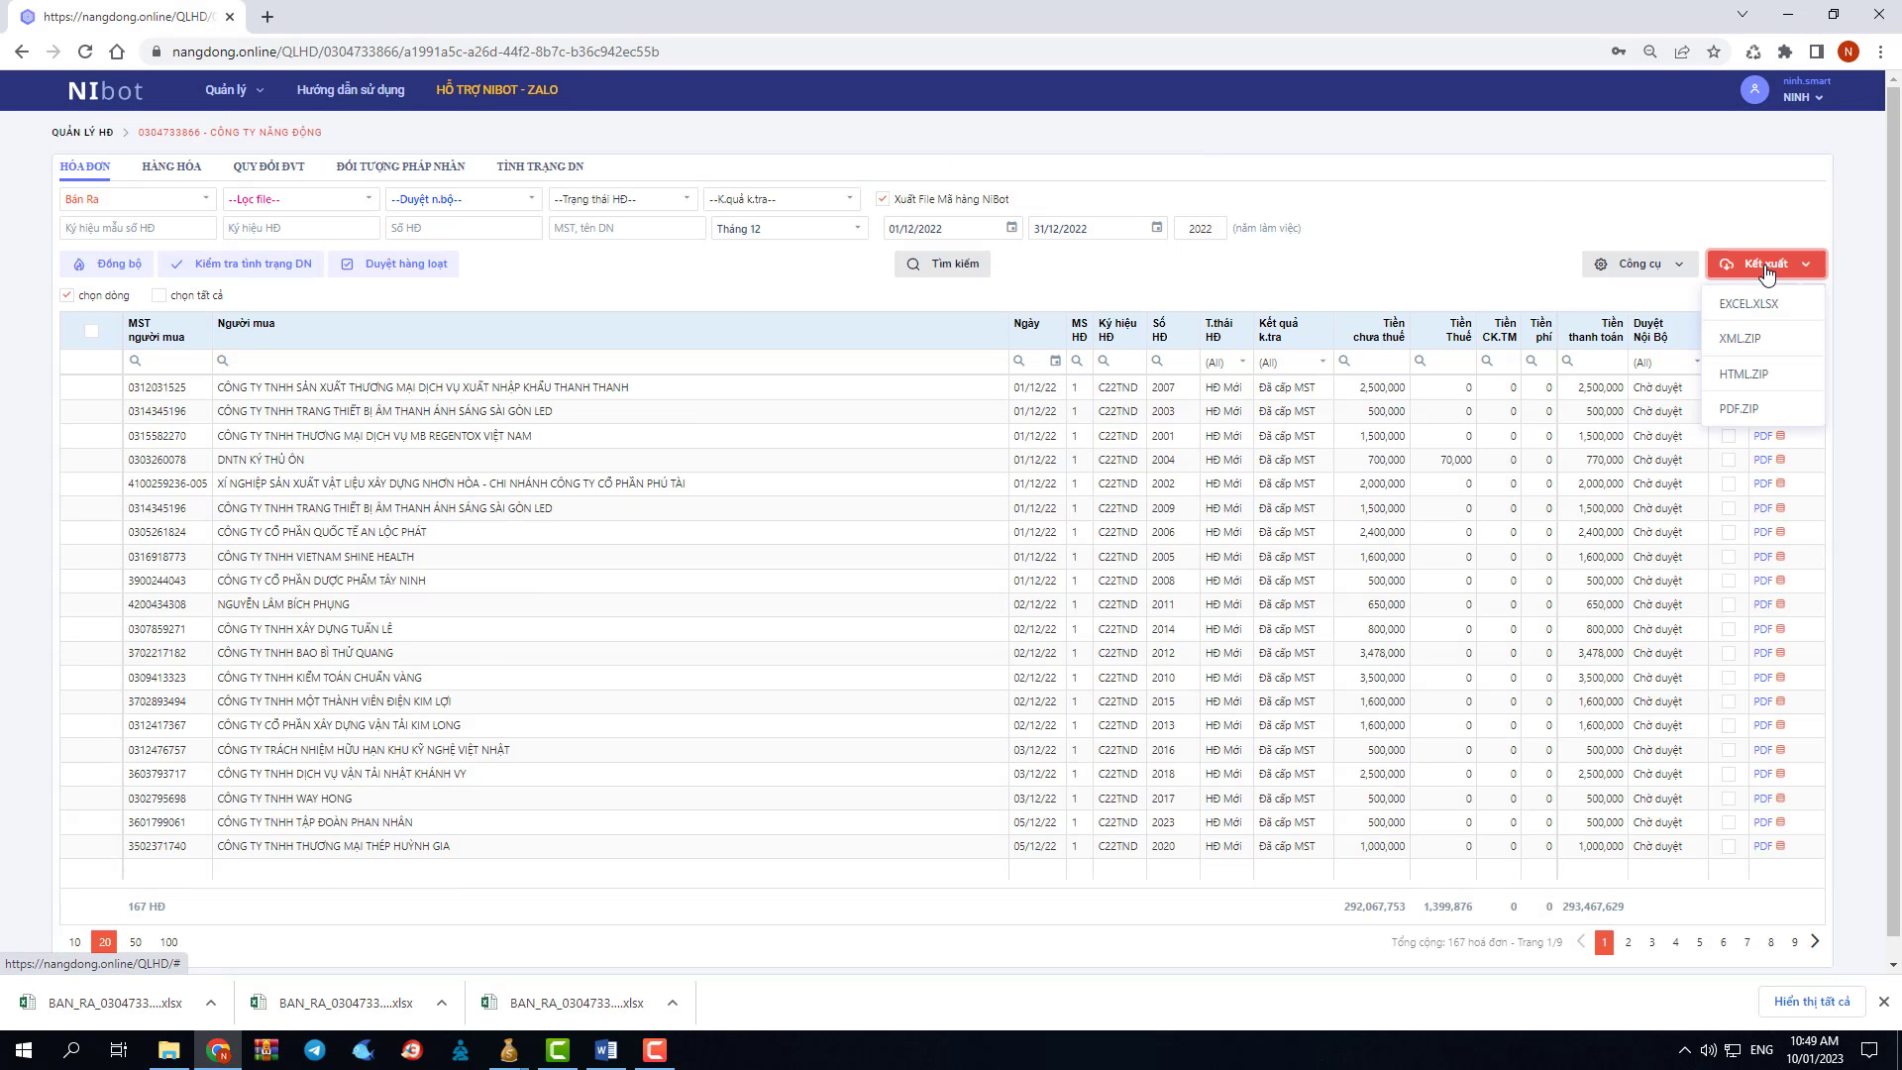
click(1744, 311)
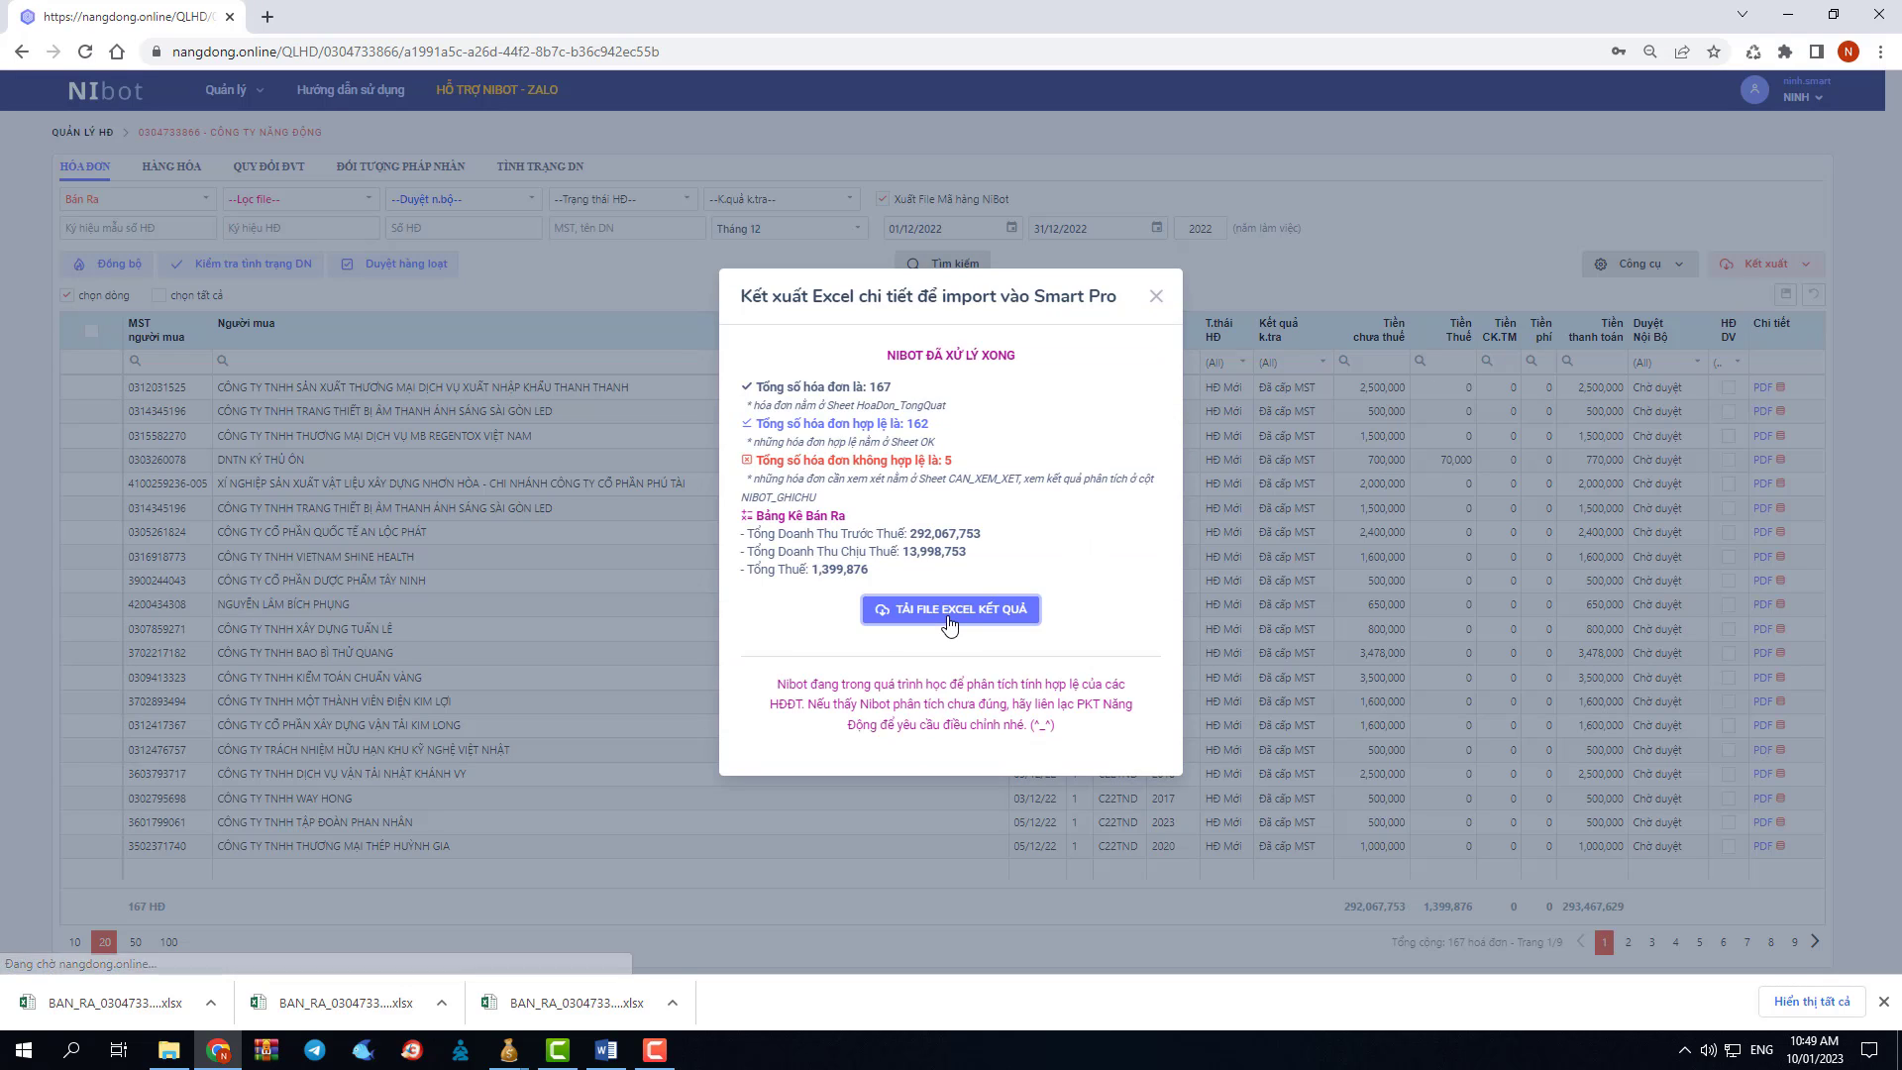
click(949, 610)
click(899, 461)
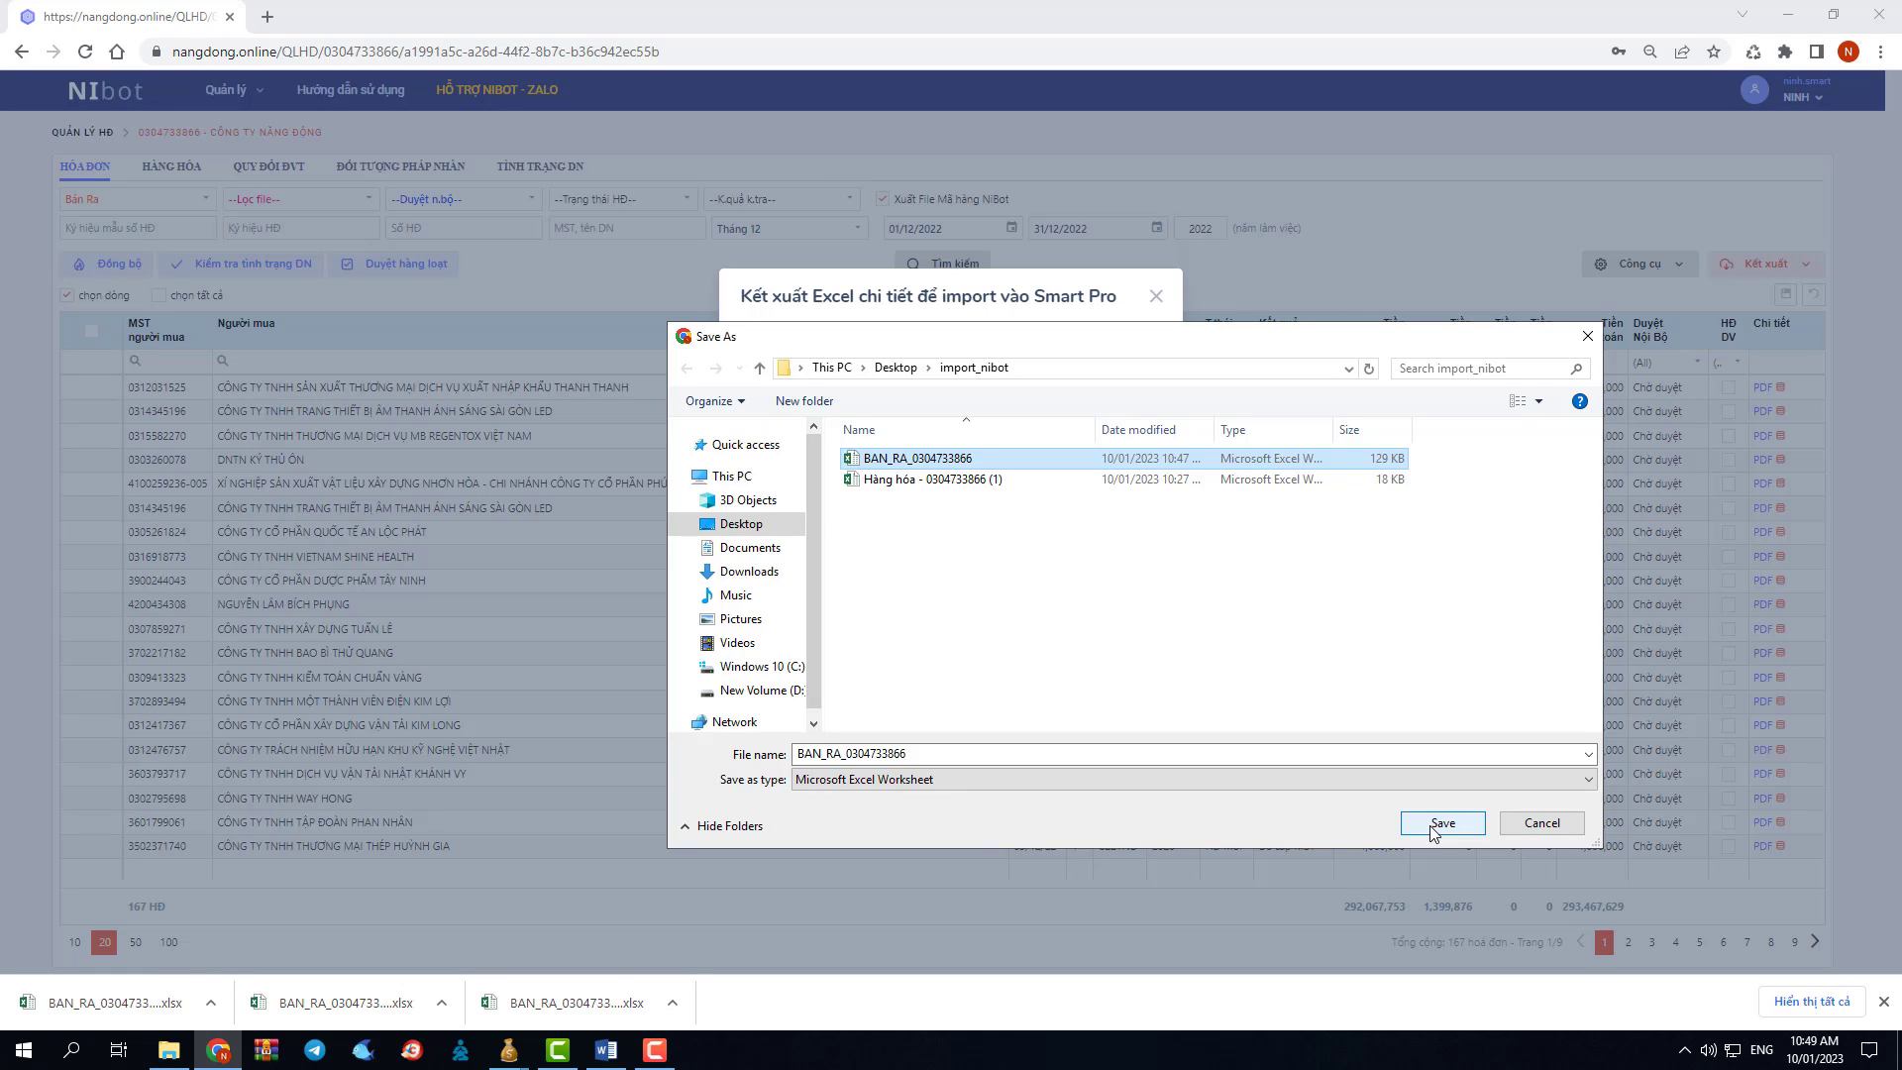
click(1543, 823)
click(1156, 296)
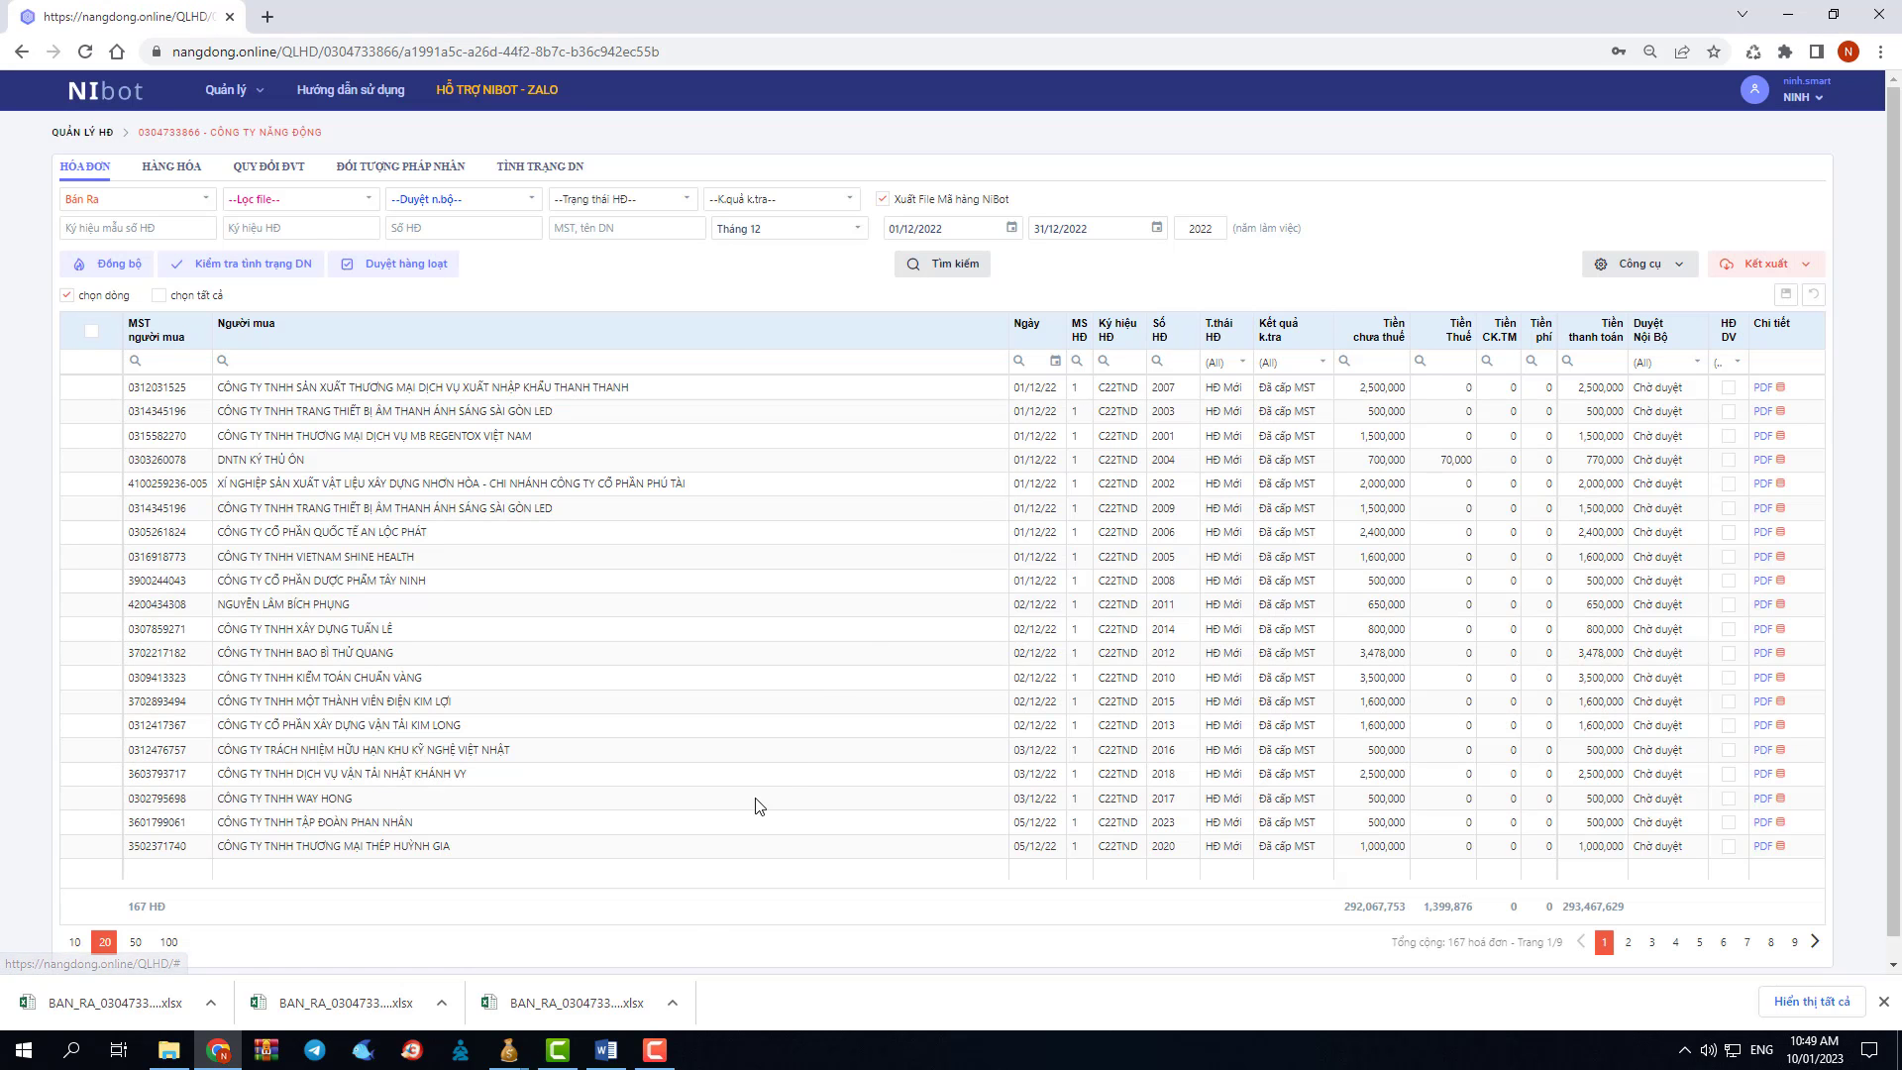
Step: Switch to SmartPro's source-voucher window (Sổ chứng từ gốc) and place the cell focus in its voucher table
click(508, 1050)
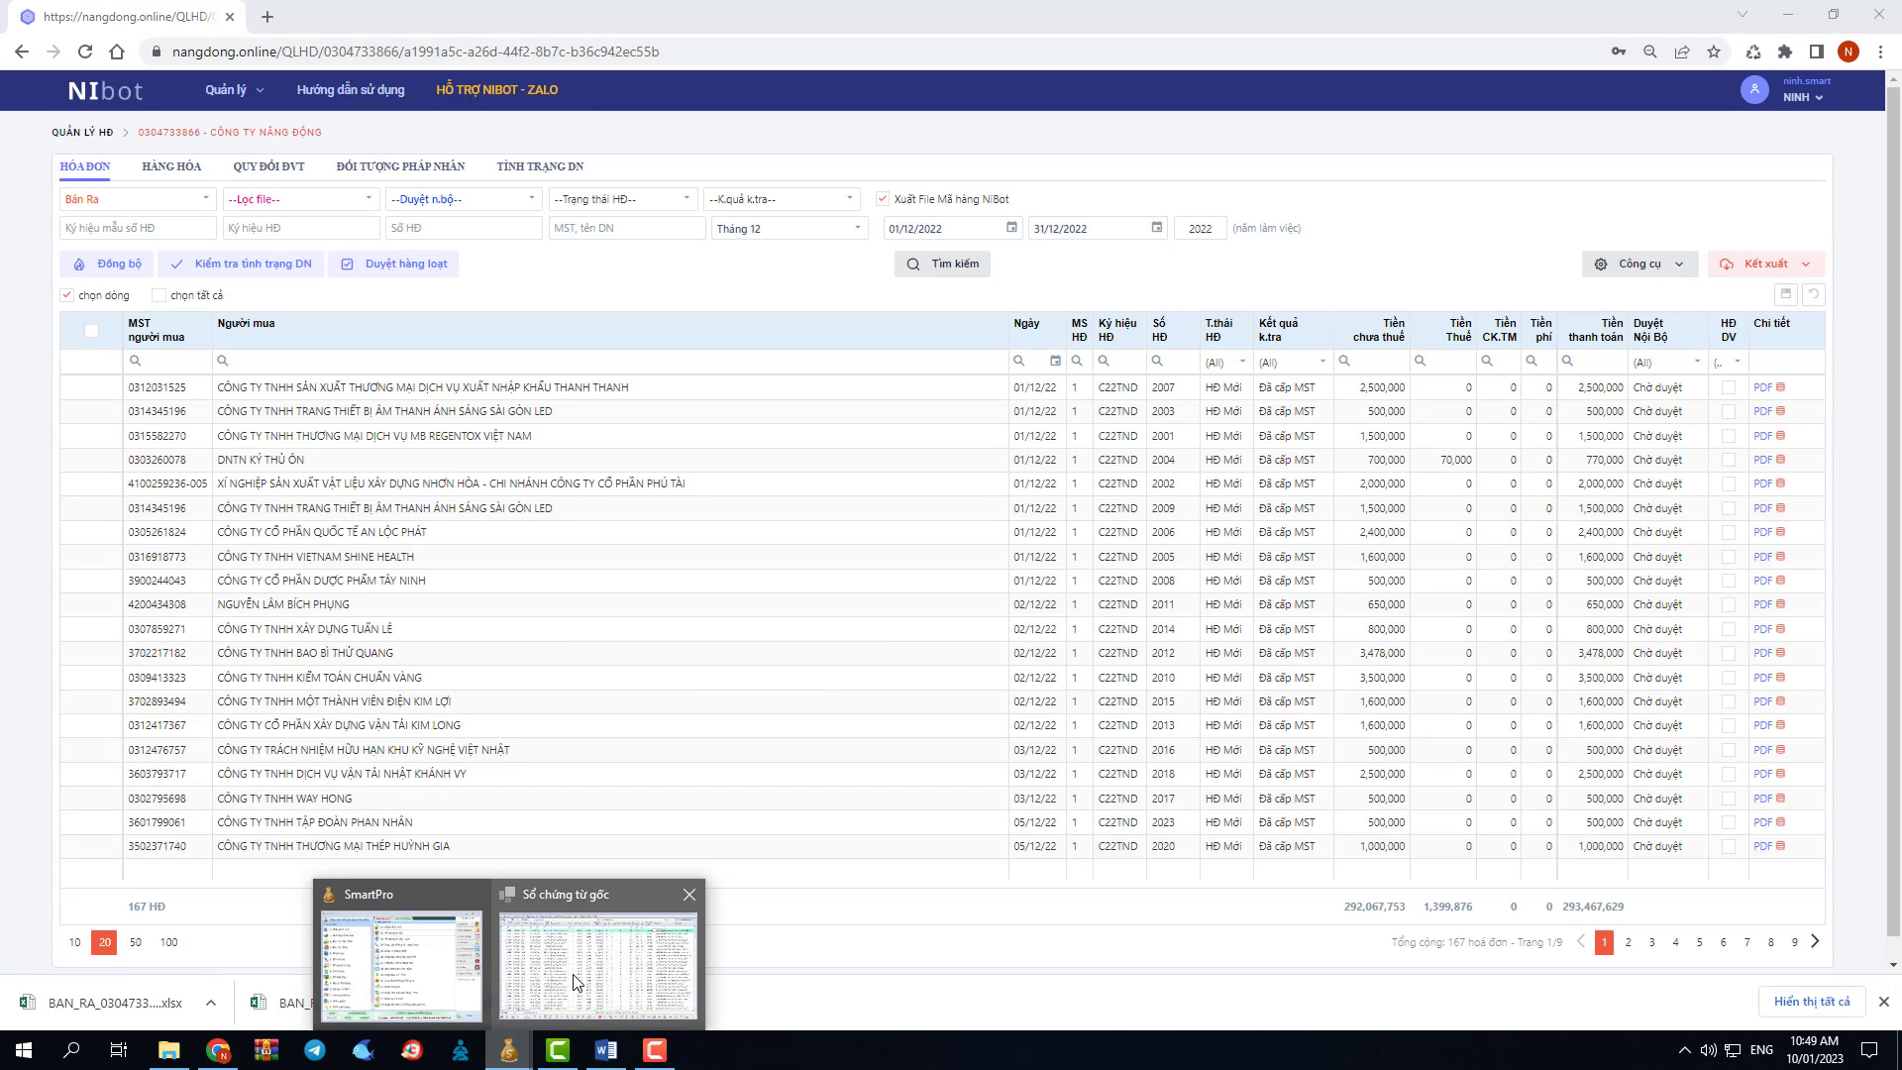
click(628, 951)
click(750, 561)
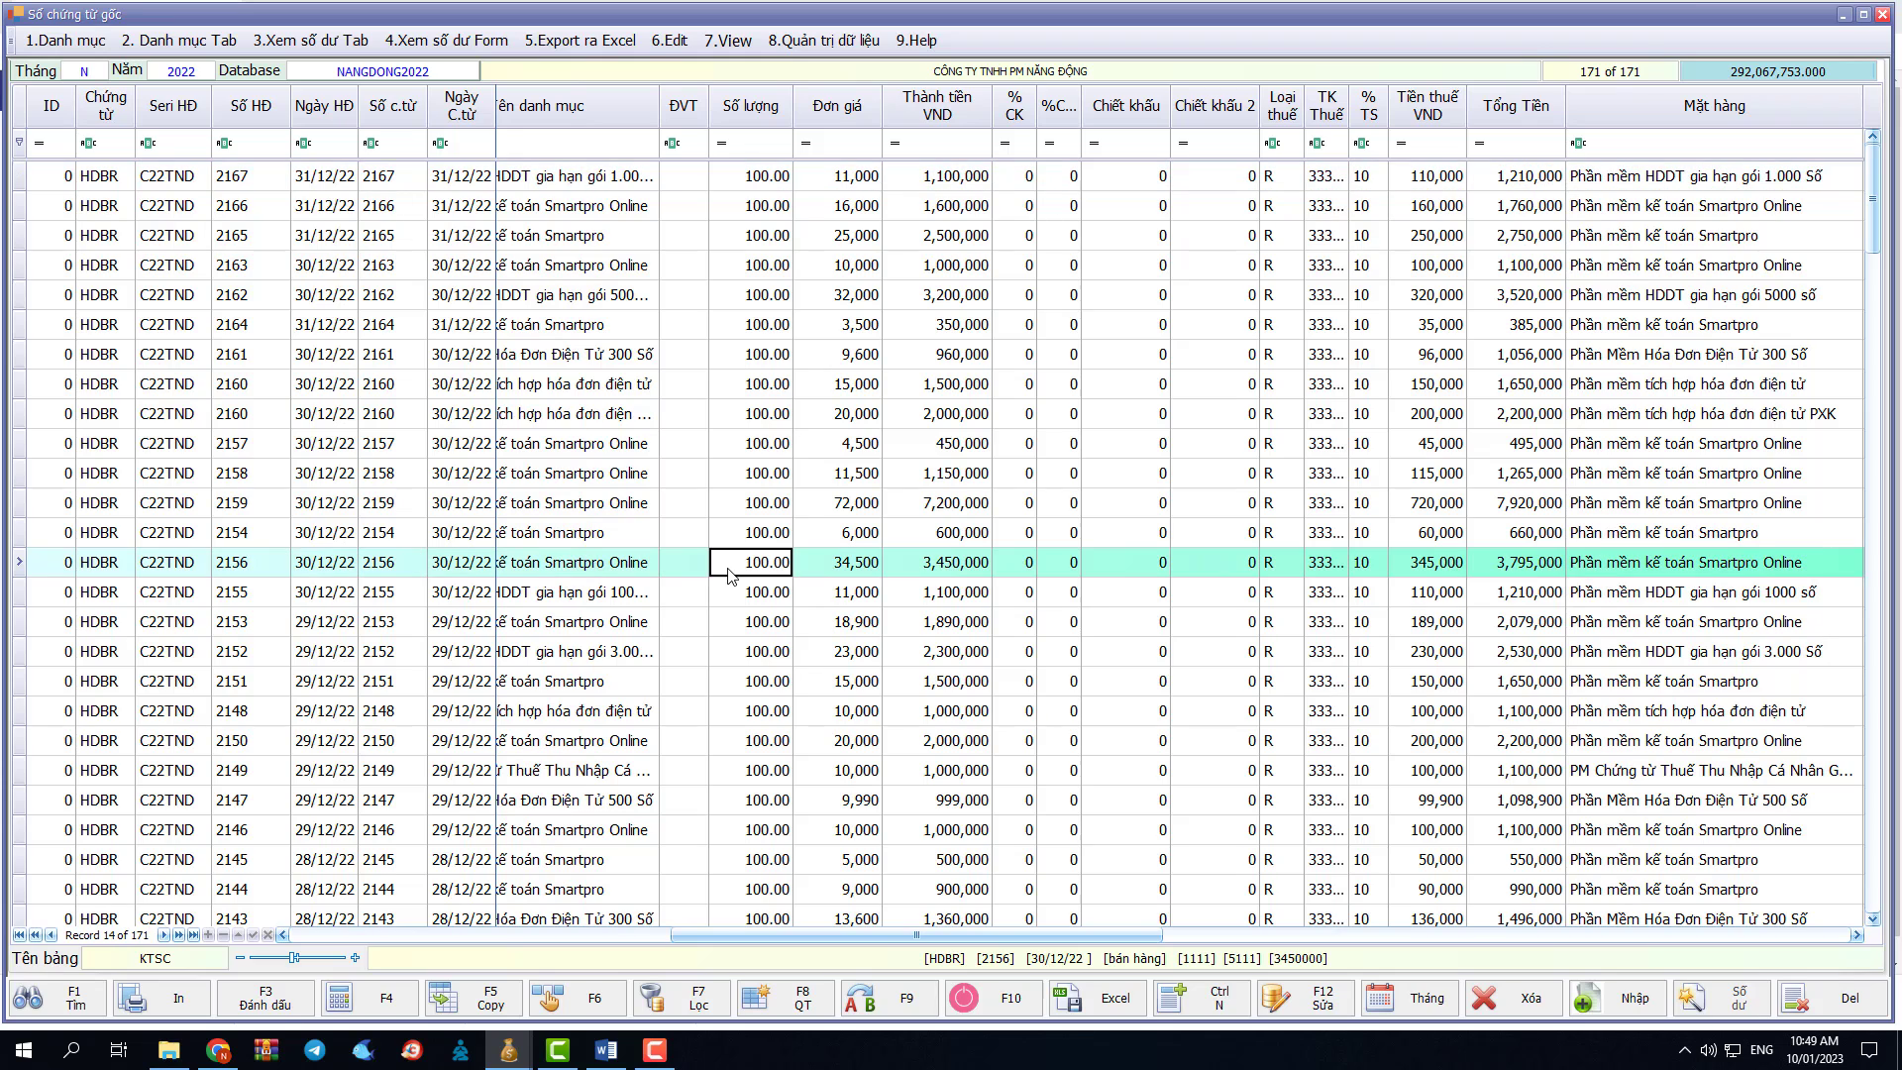
click(958, 1008)
click(957, 557)
click(916, 622)
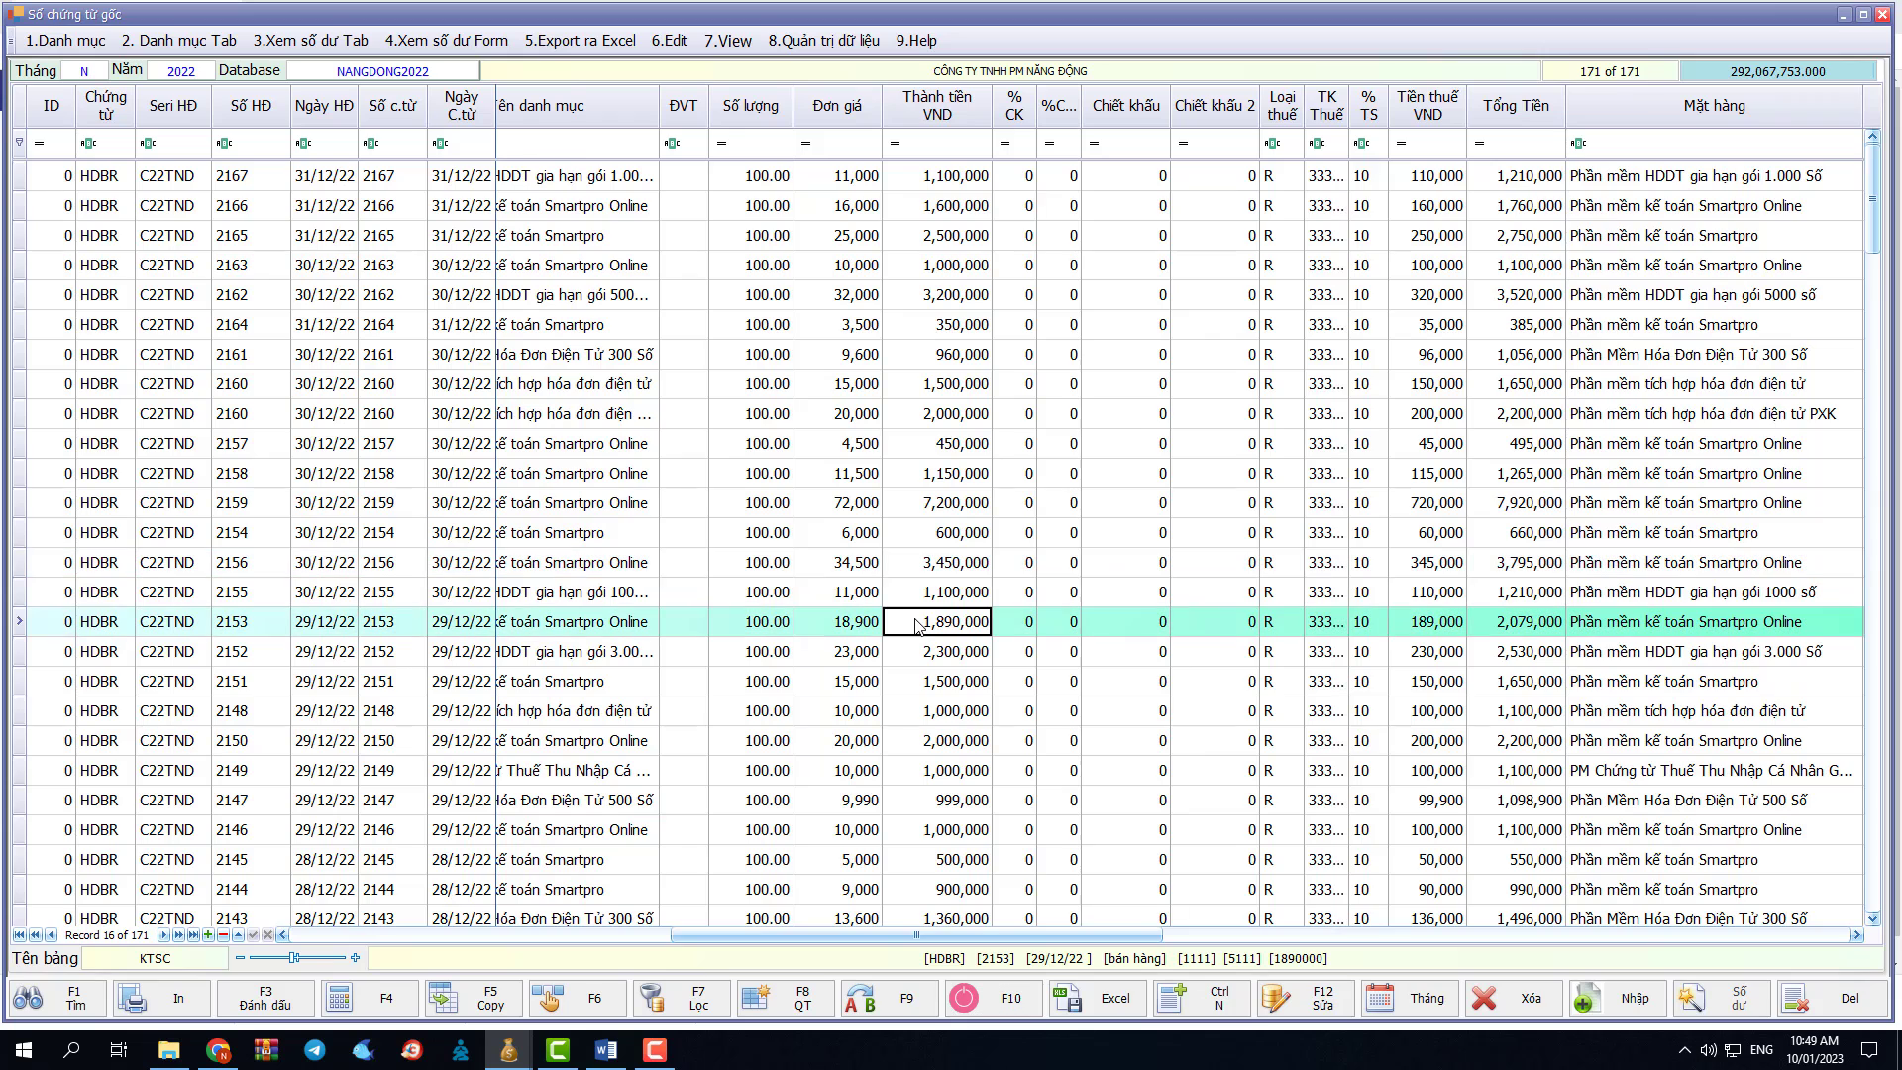
Step: Select all voucher rows in the KTSC table and mark them with the "Đánh dấu những dòng đã chọn" function
key(ctrl+a)
key(F10)
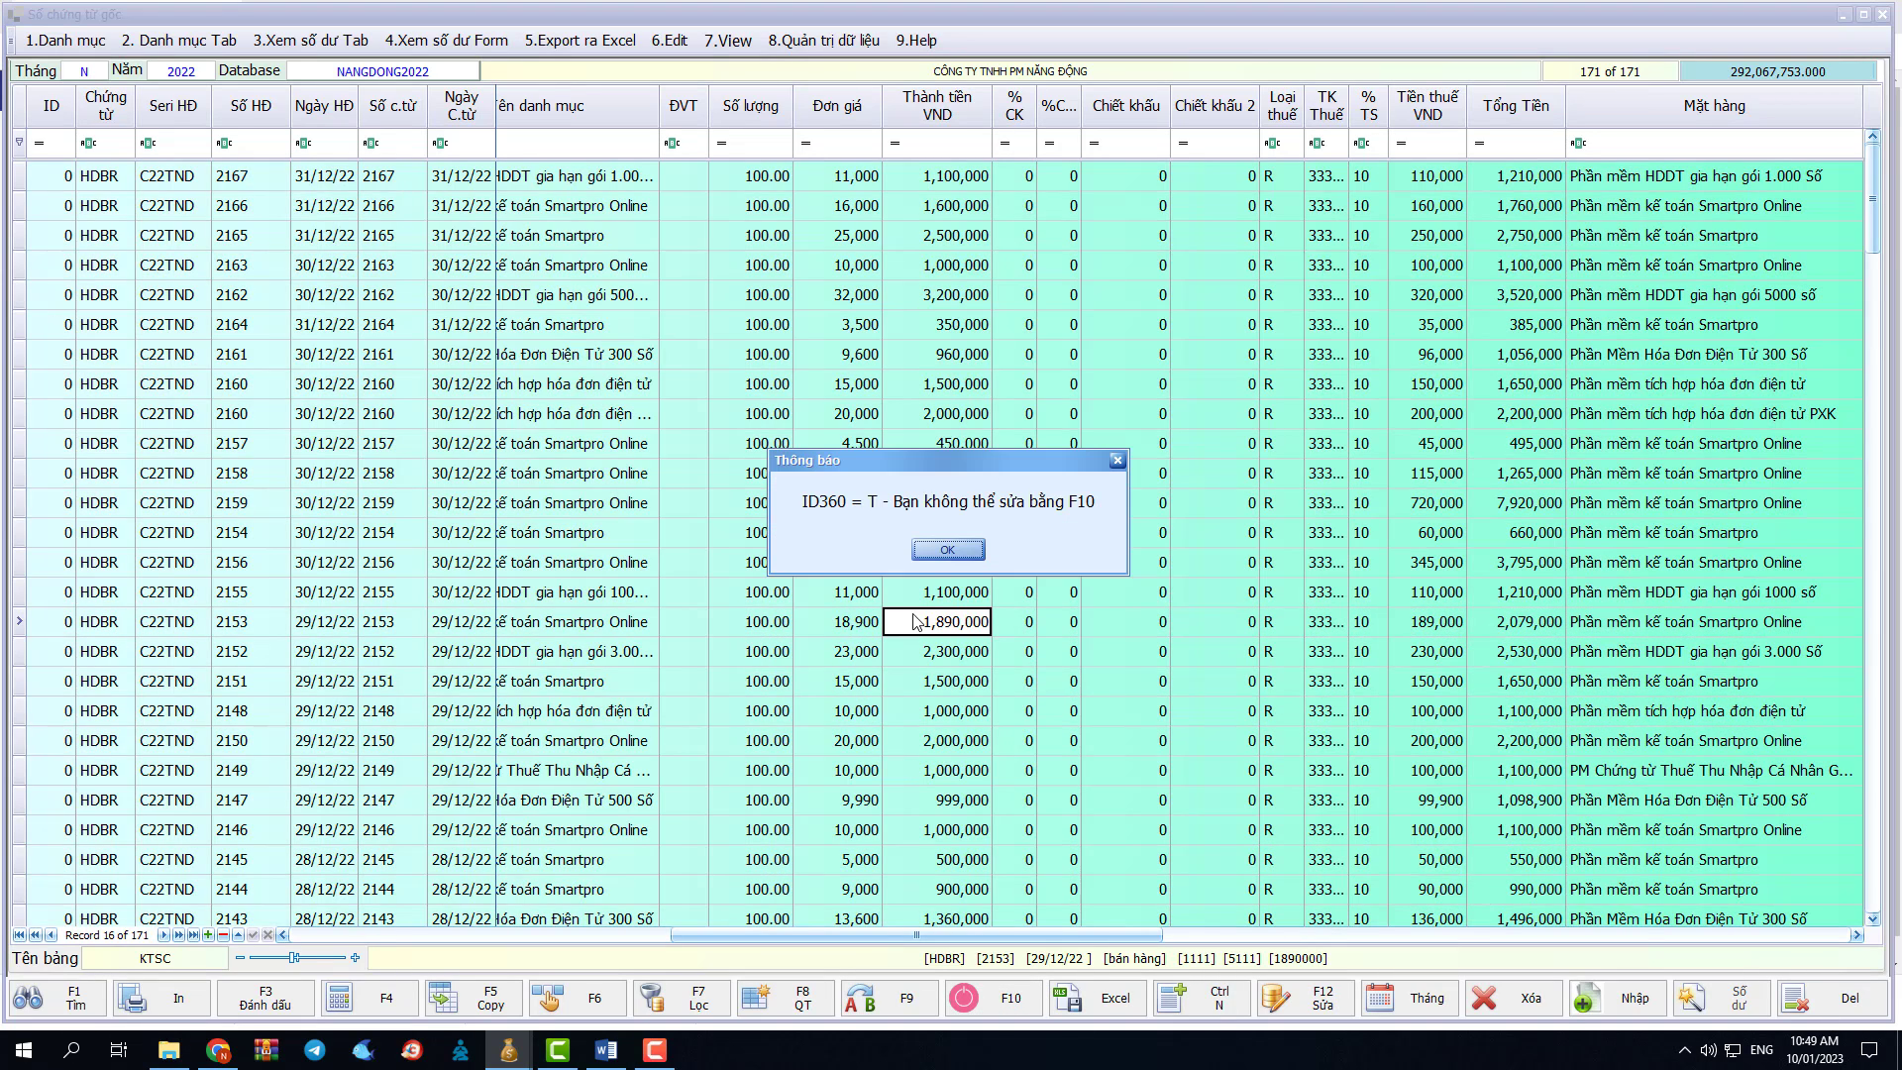
click(936, 548)
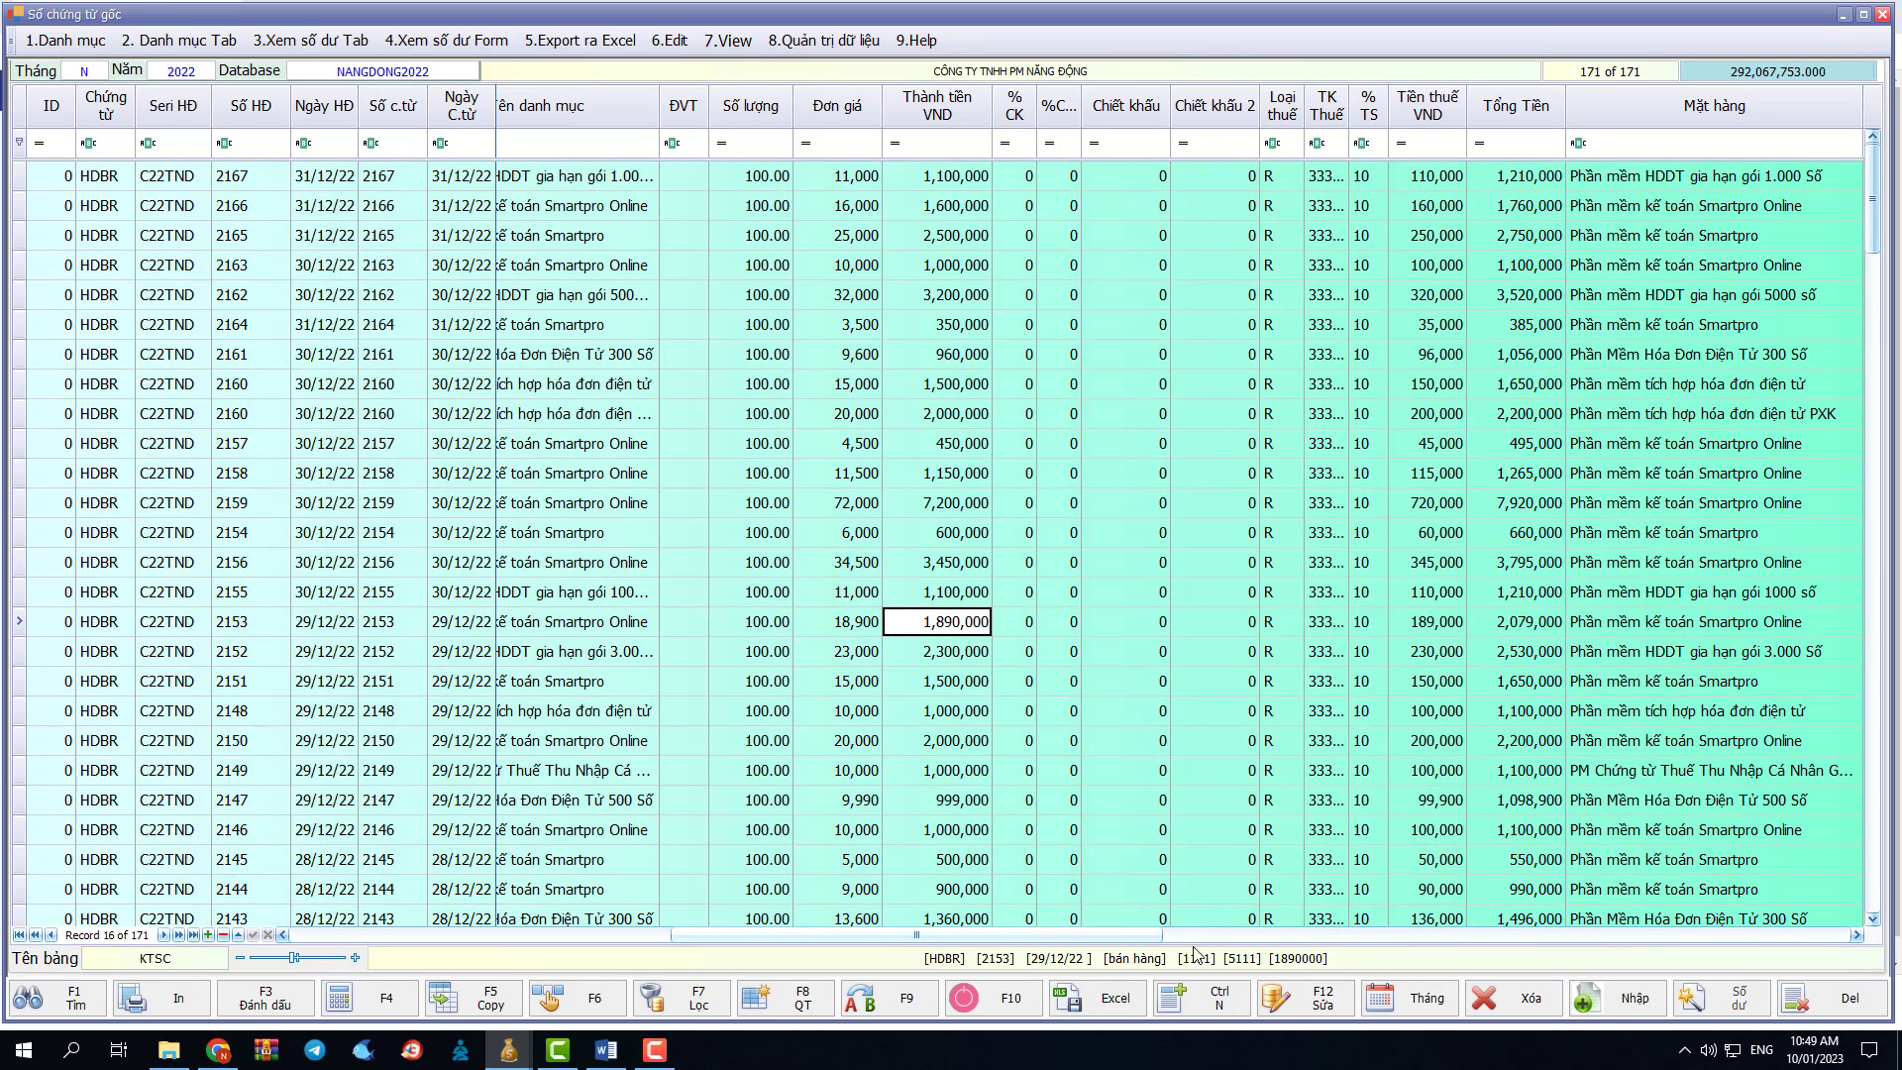
key(F10)
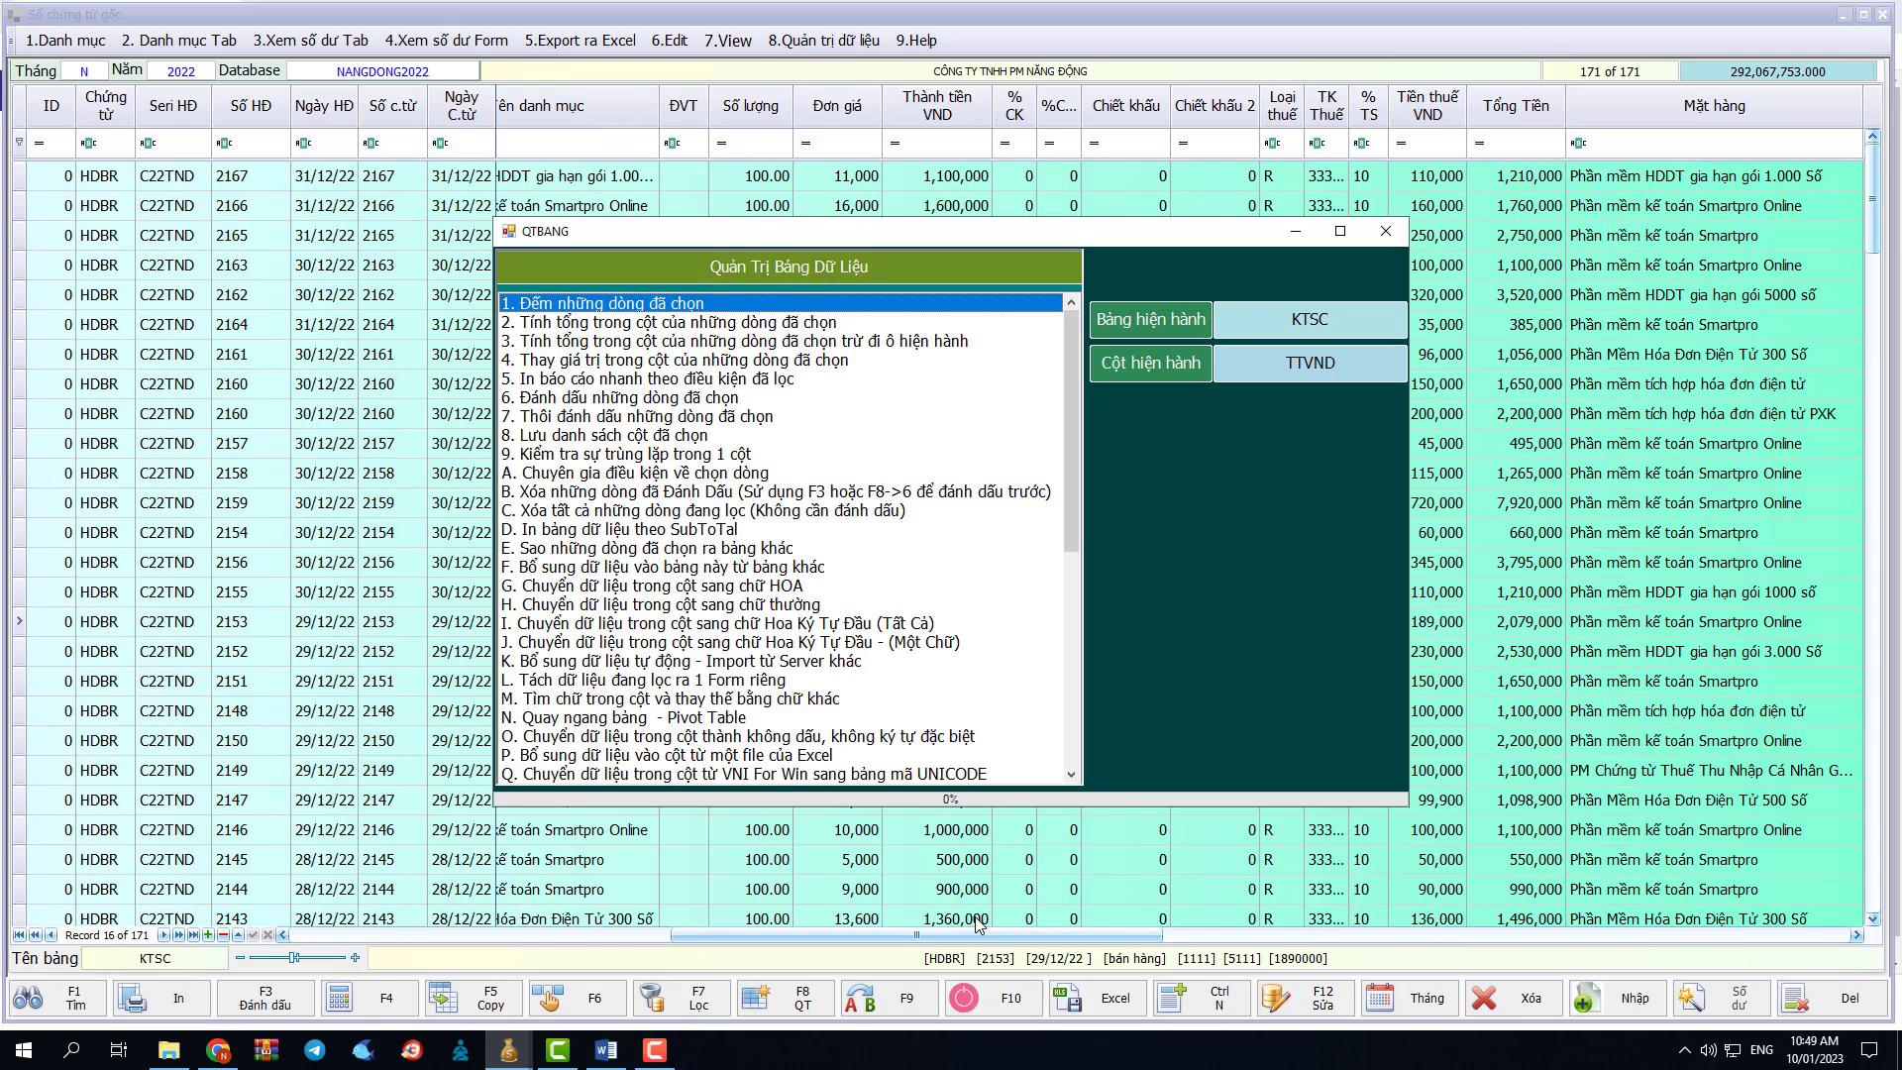
key(Down)
key(Down)
key(Down)
key(Down)
key(Down)
key(Return)
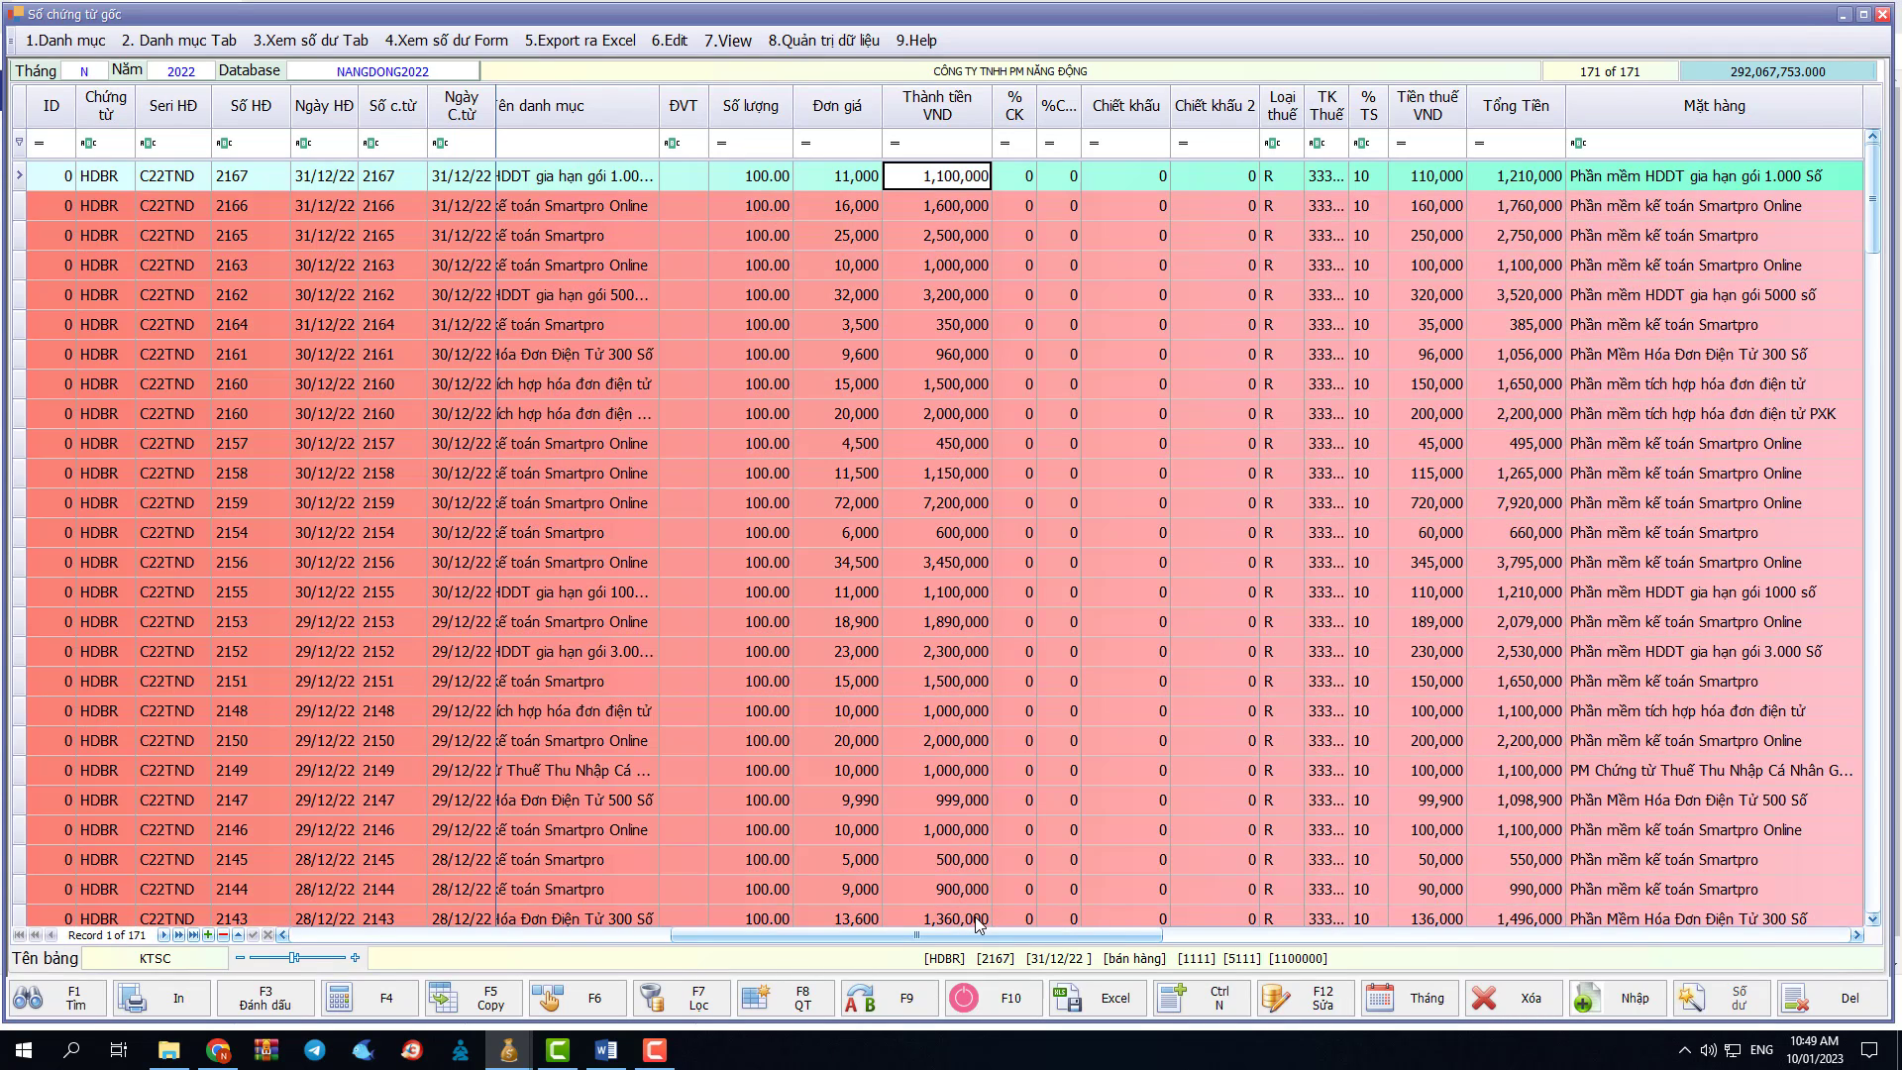
Step: Delete all marked rows from the KTSC table and confirm the deletion
key(F10)
key(b)
key(Return)
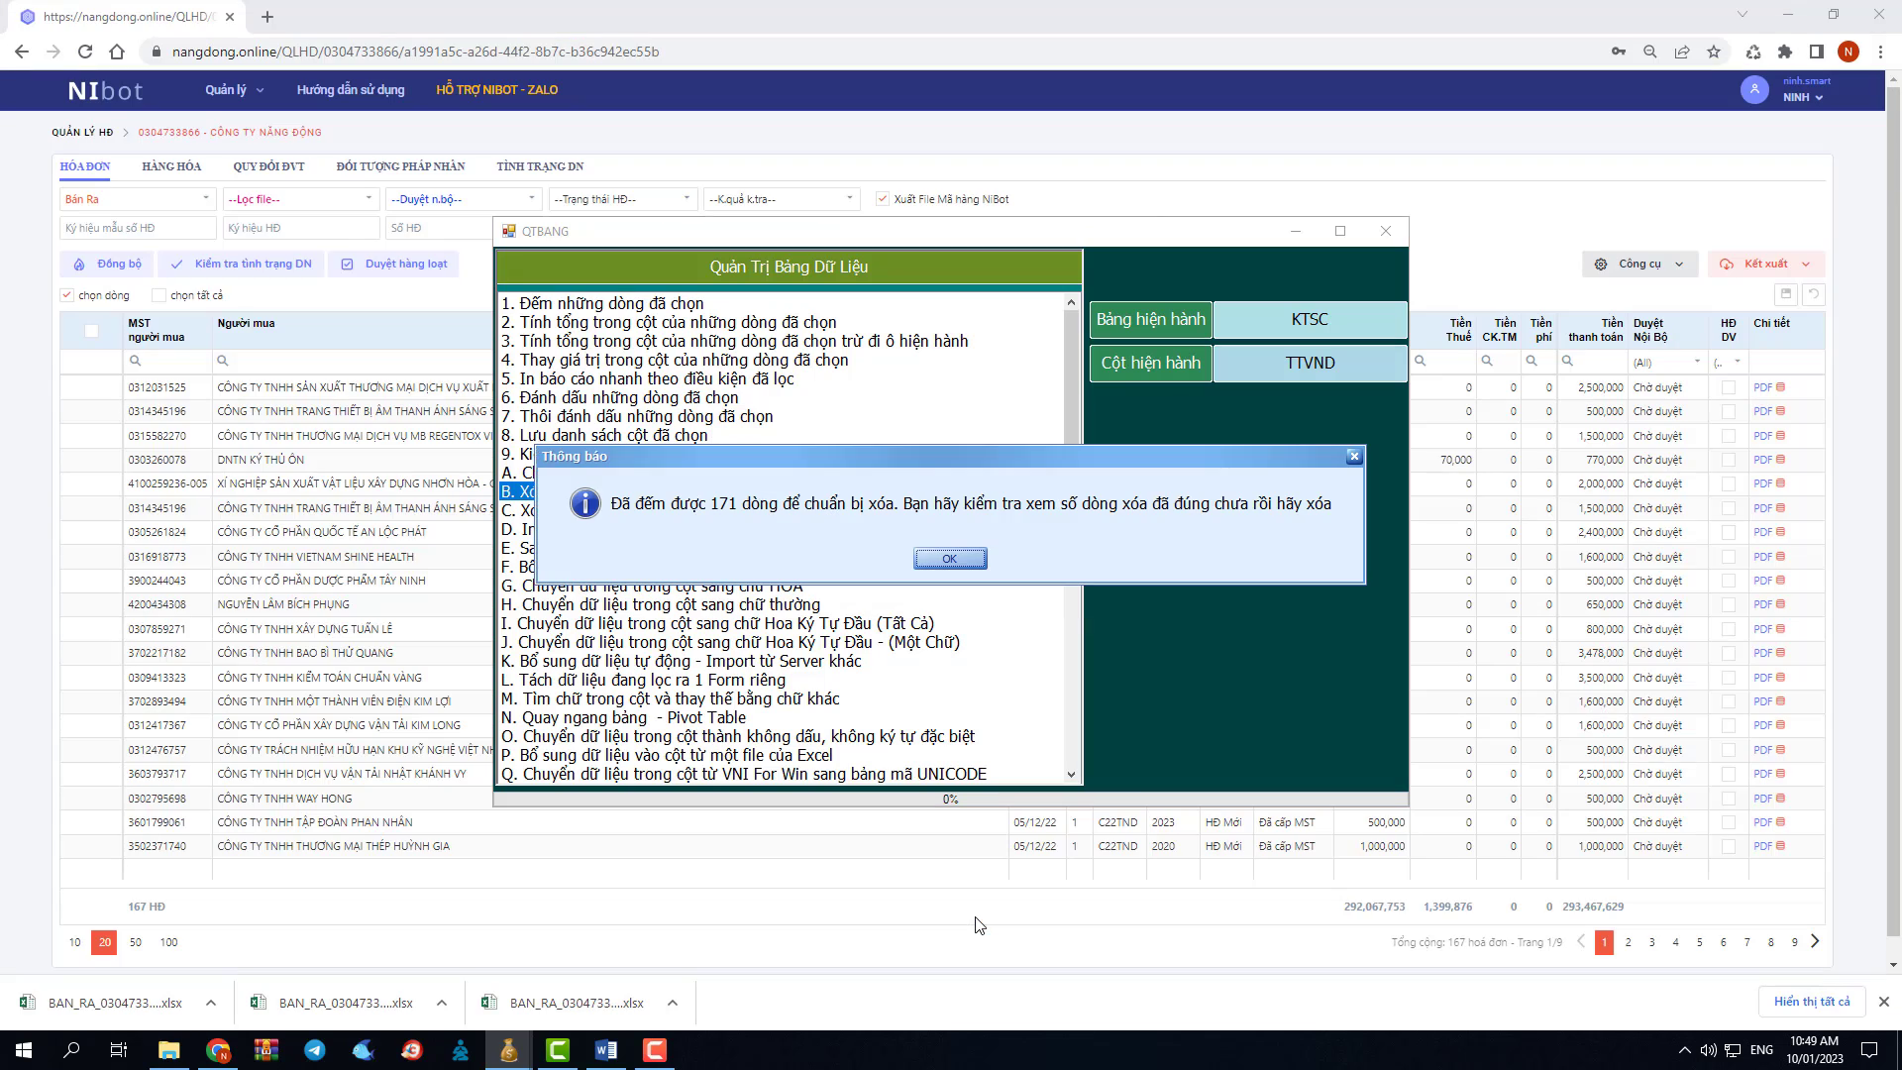
key(Return)
key(Left)
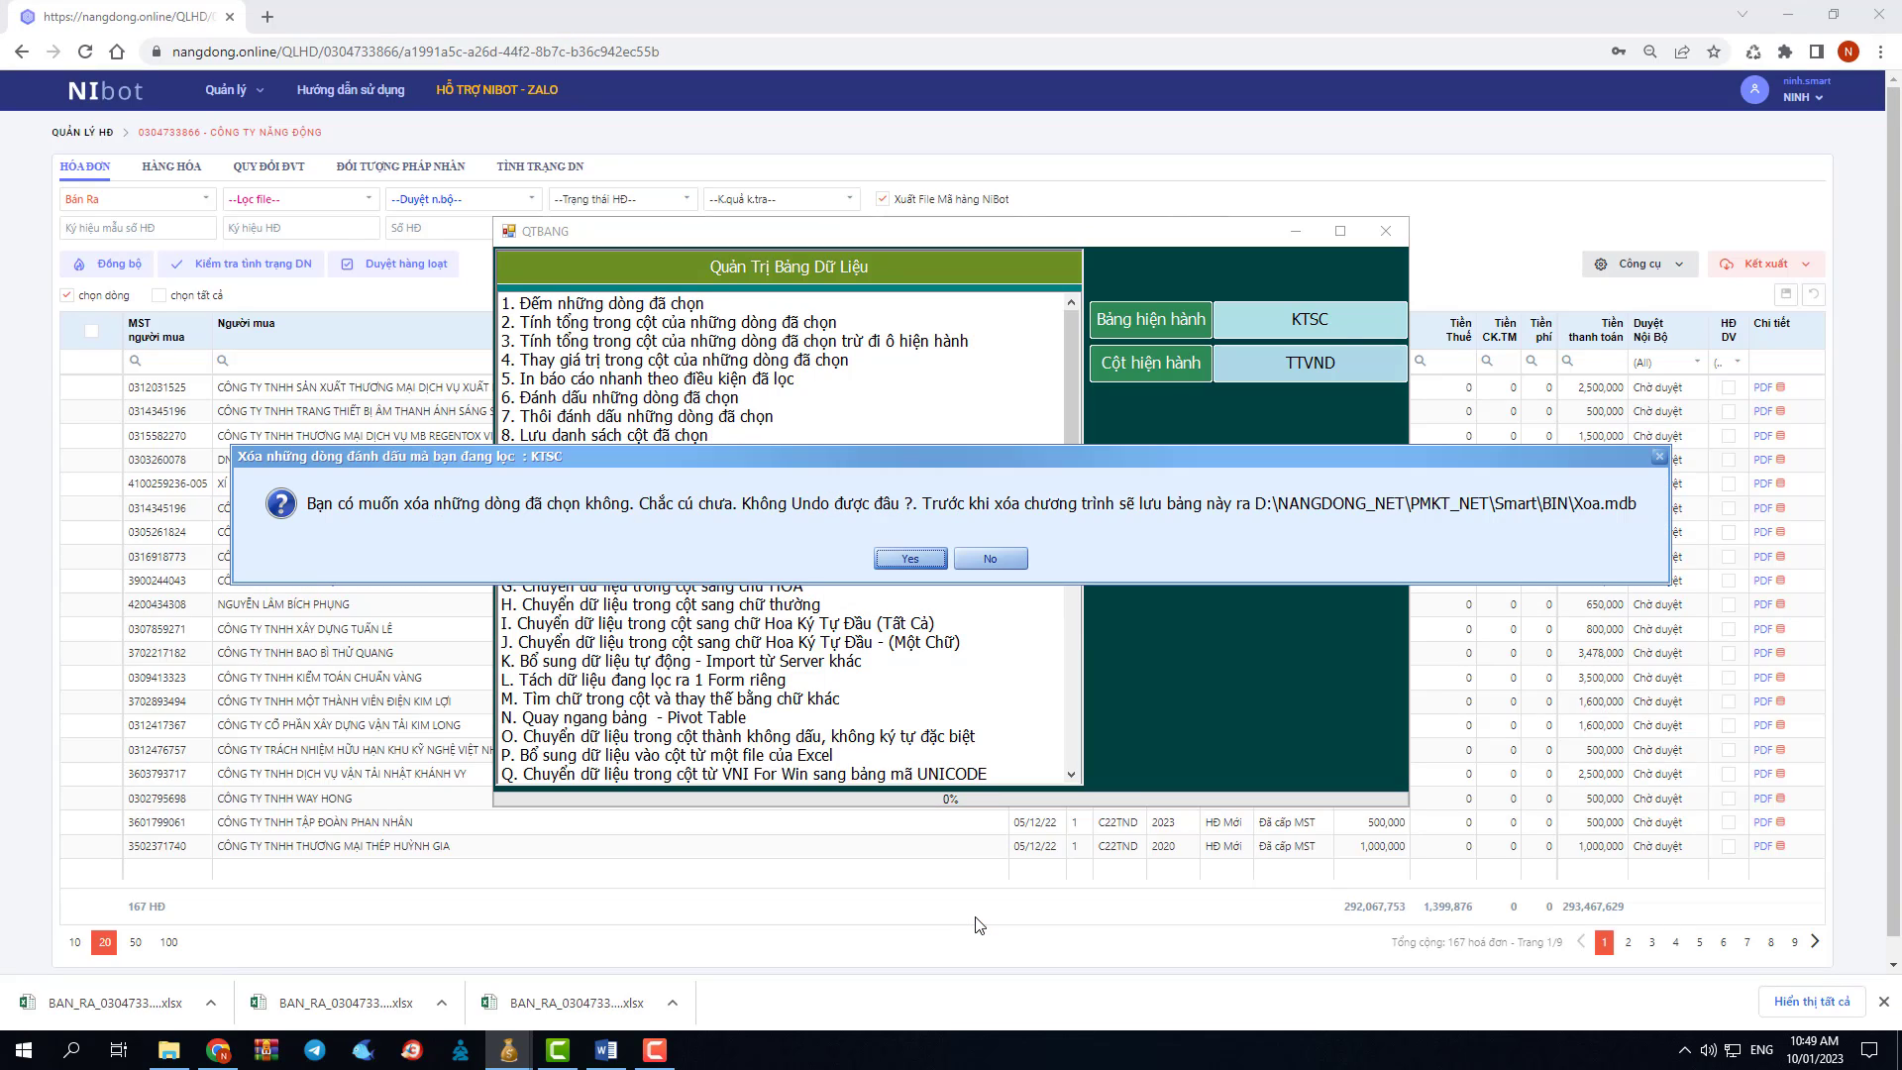
key(Return)
key(Return)
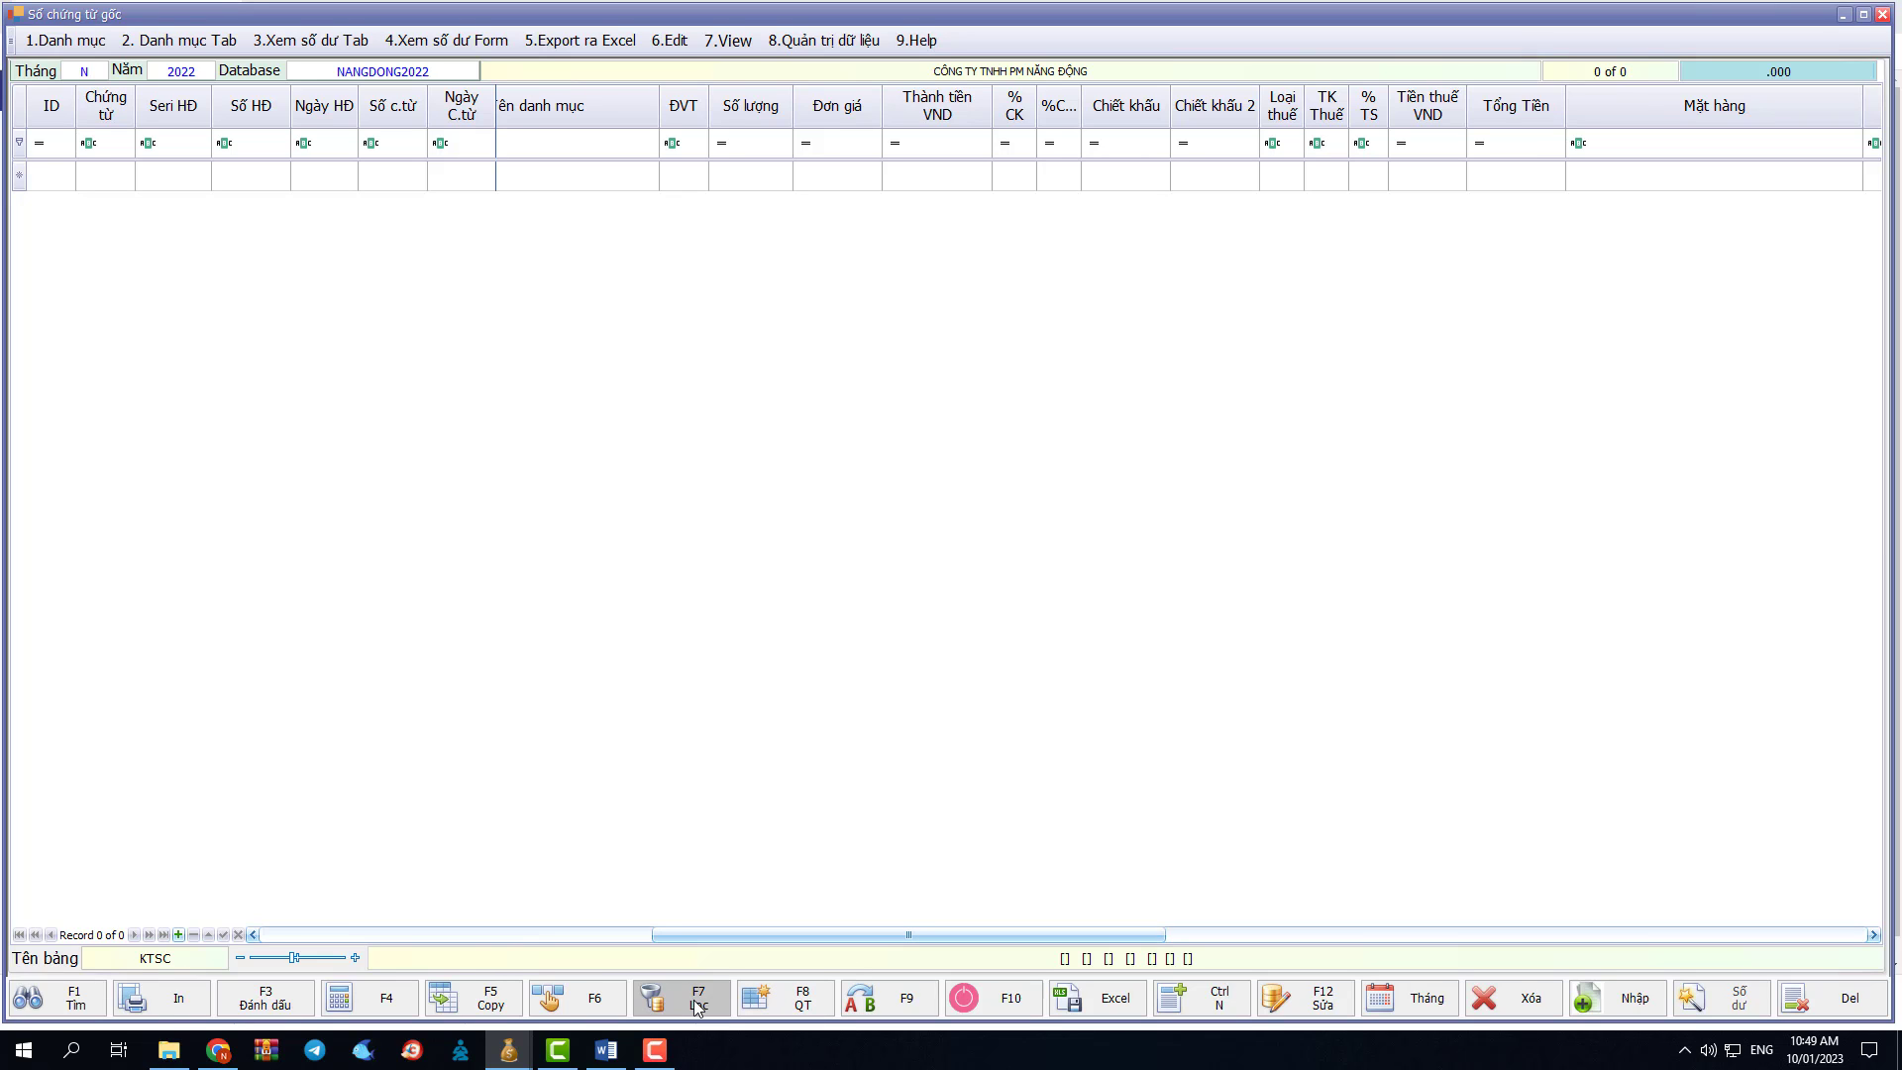
click(775, 1000)
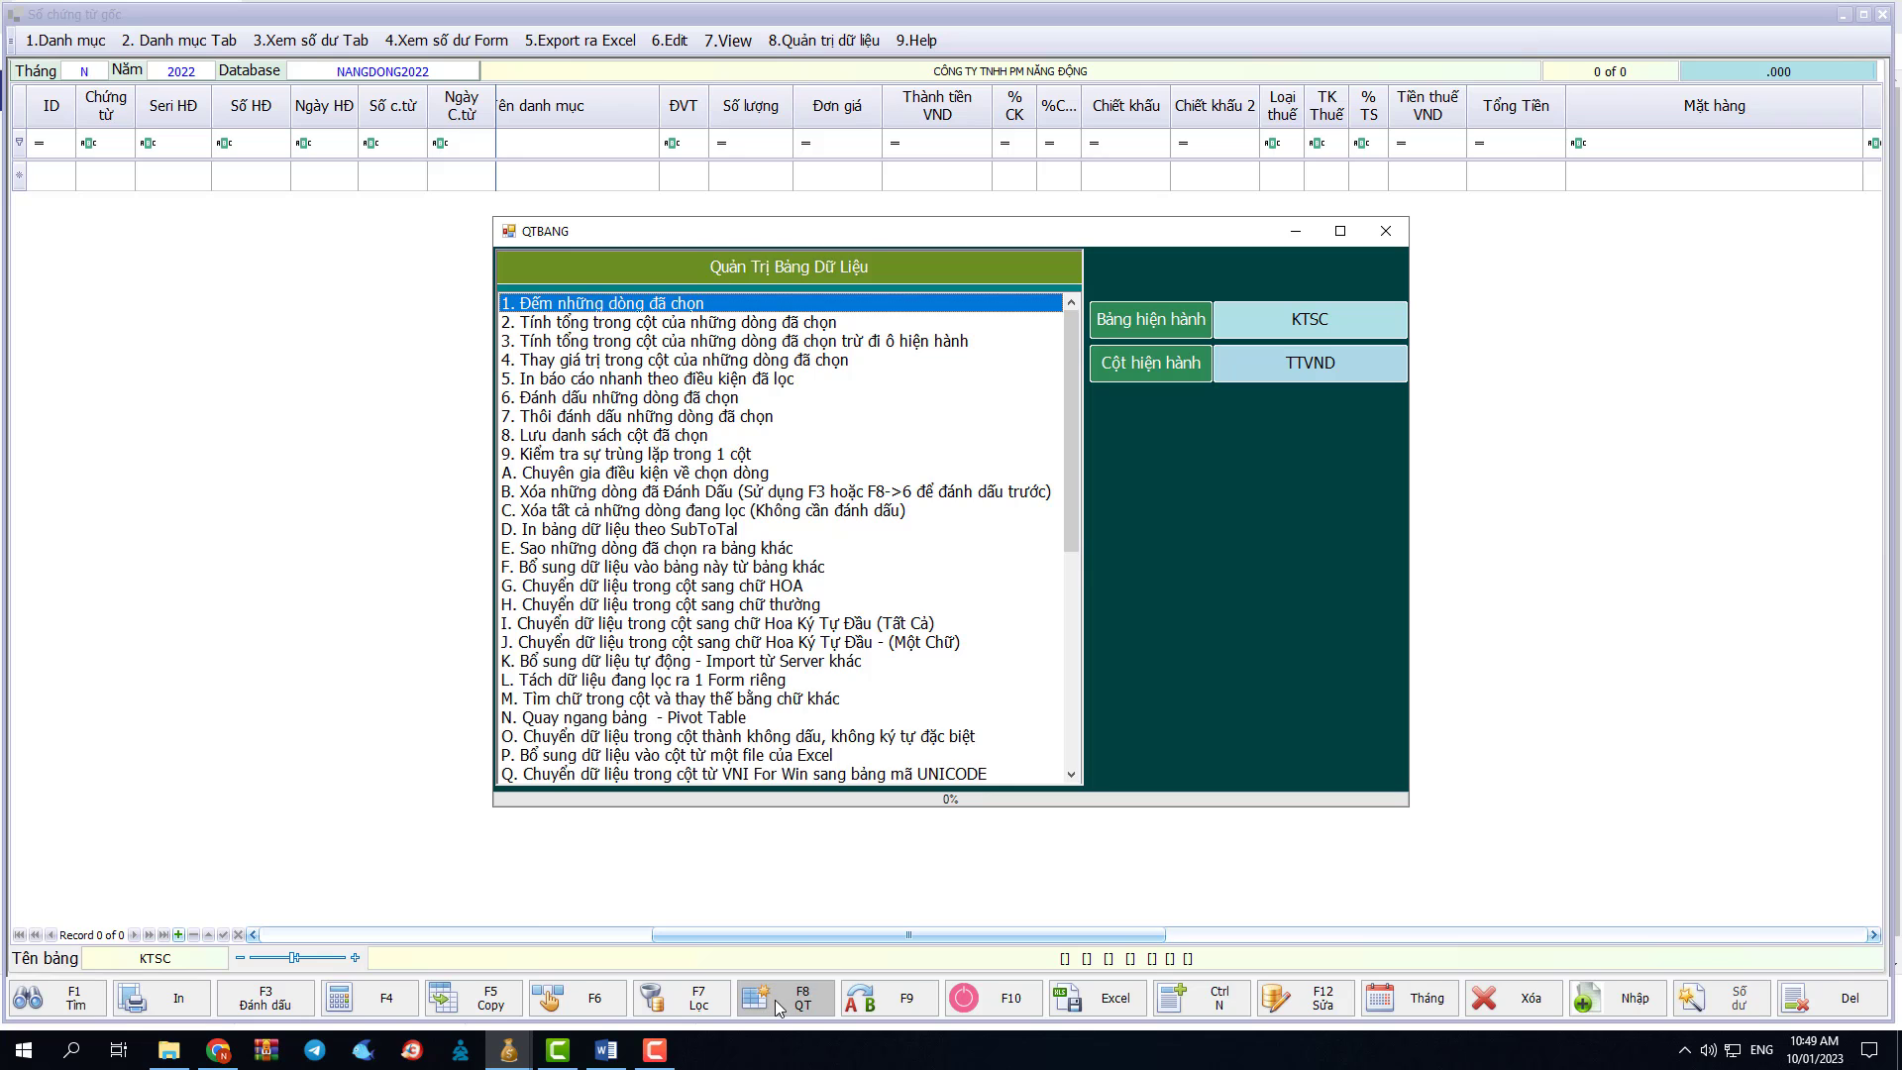
key(f)
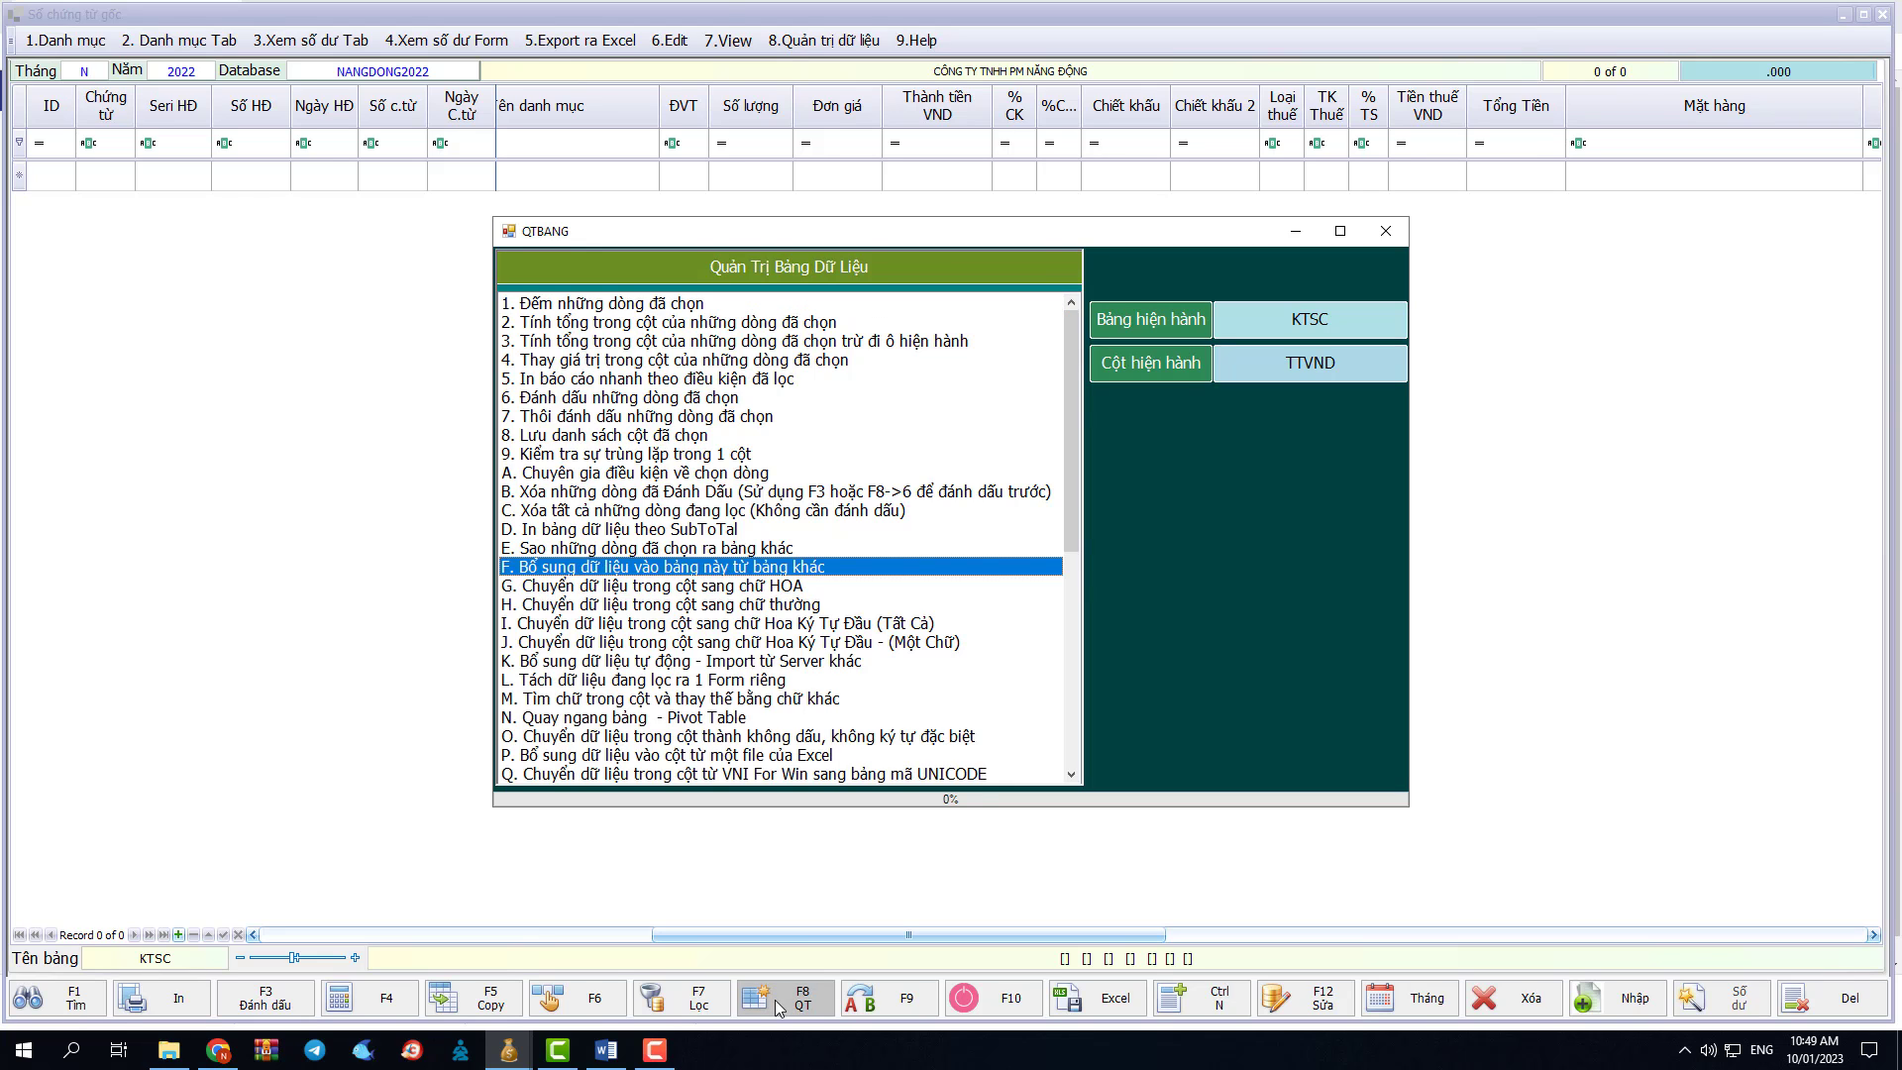
key(Return)
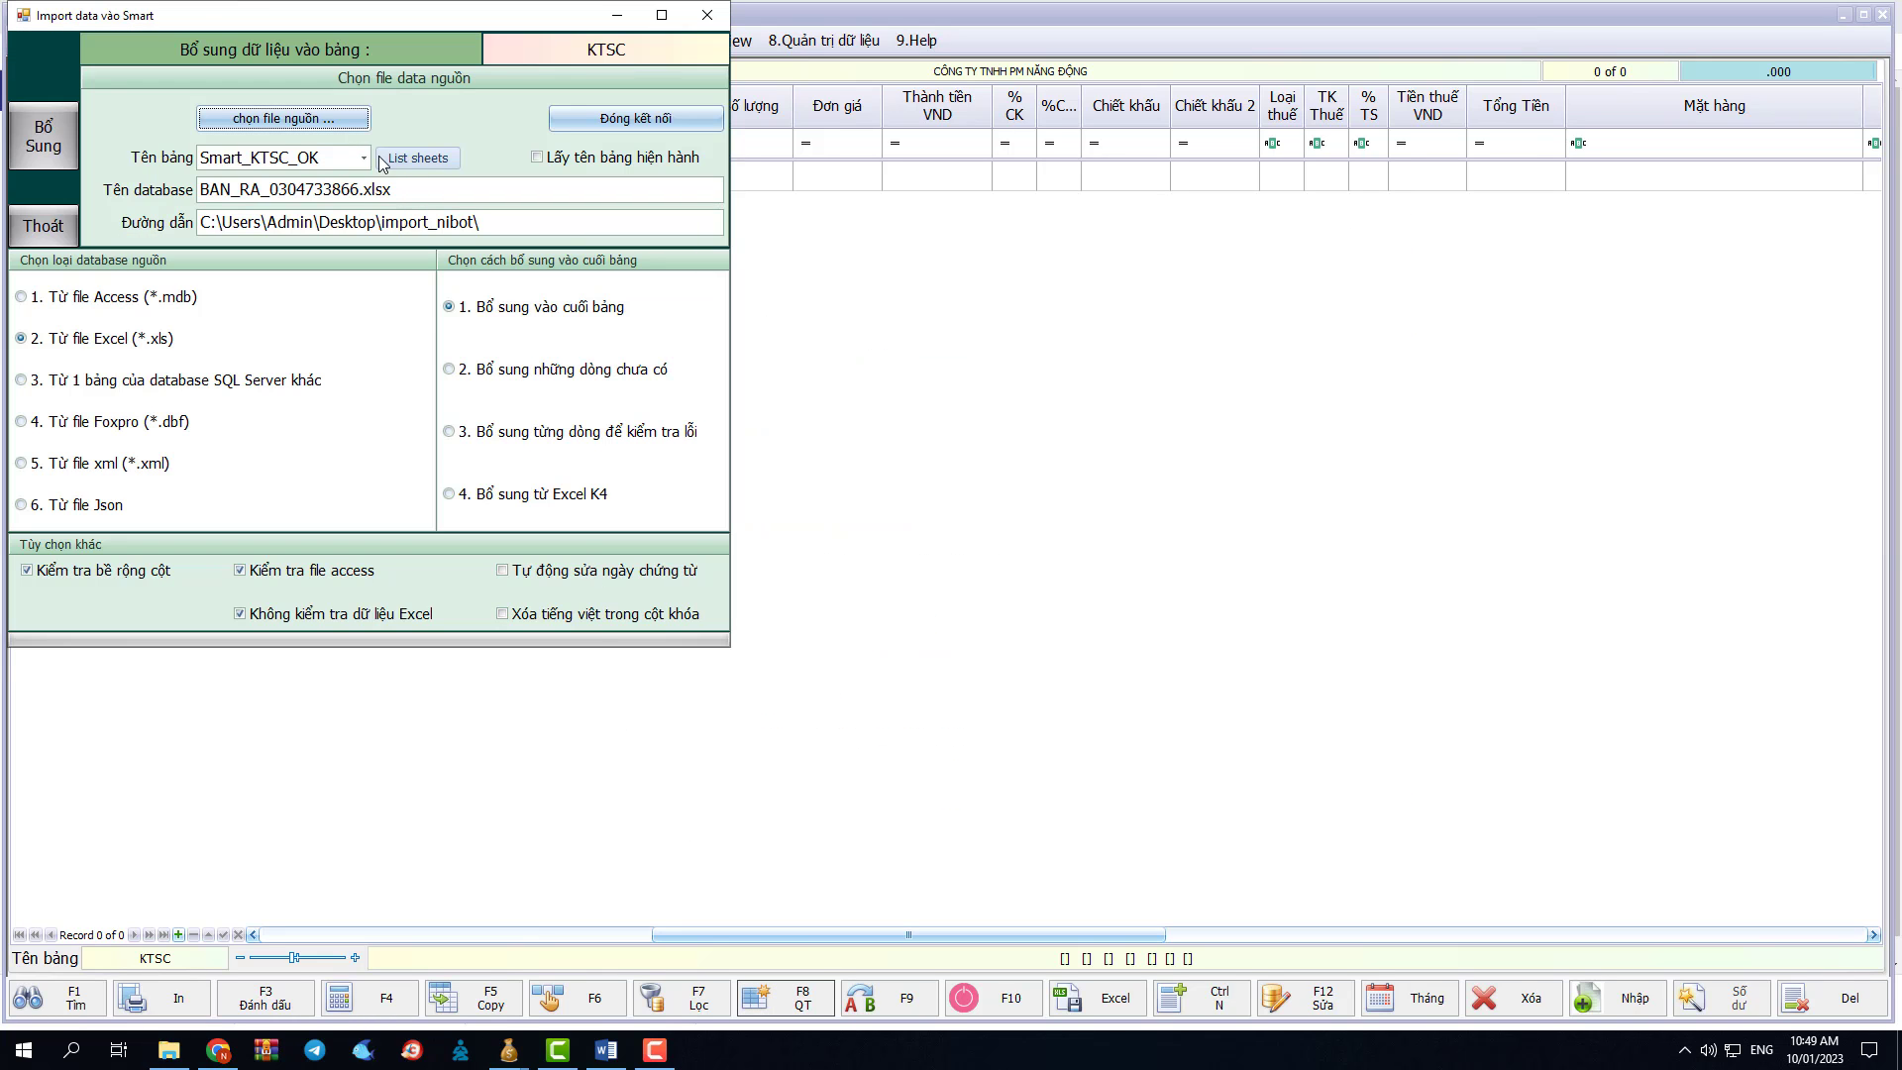
click(311, 124)
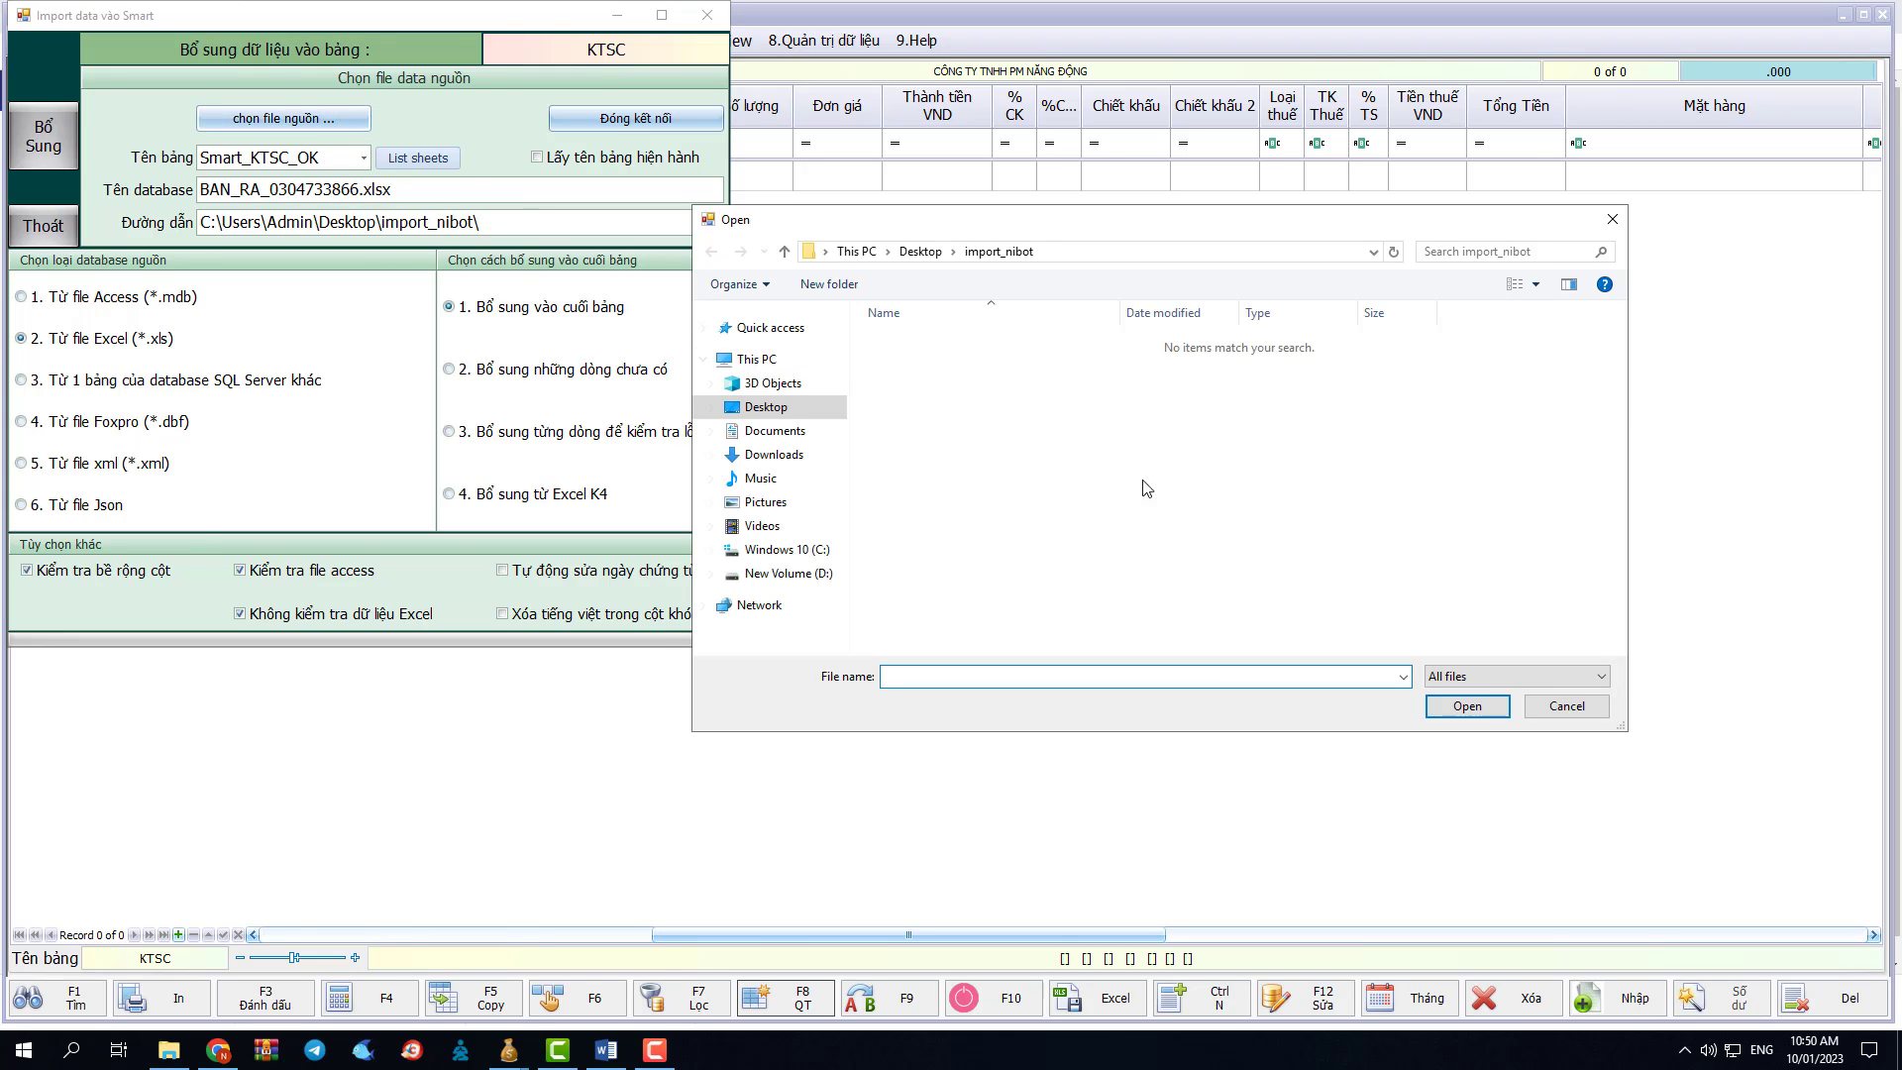
click(1481, 677)
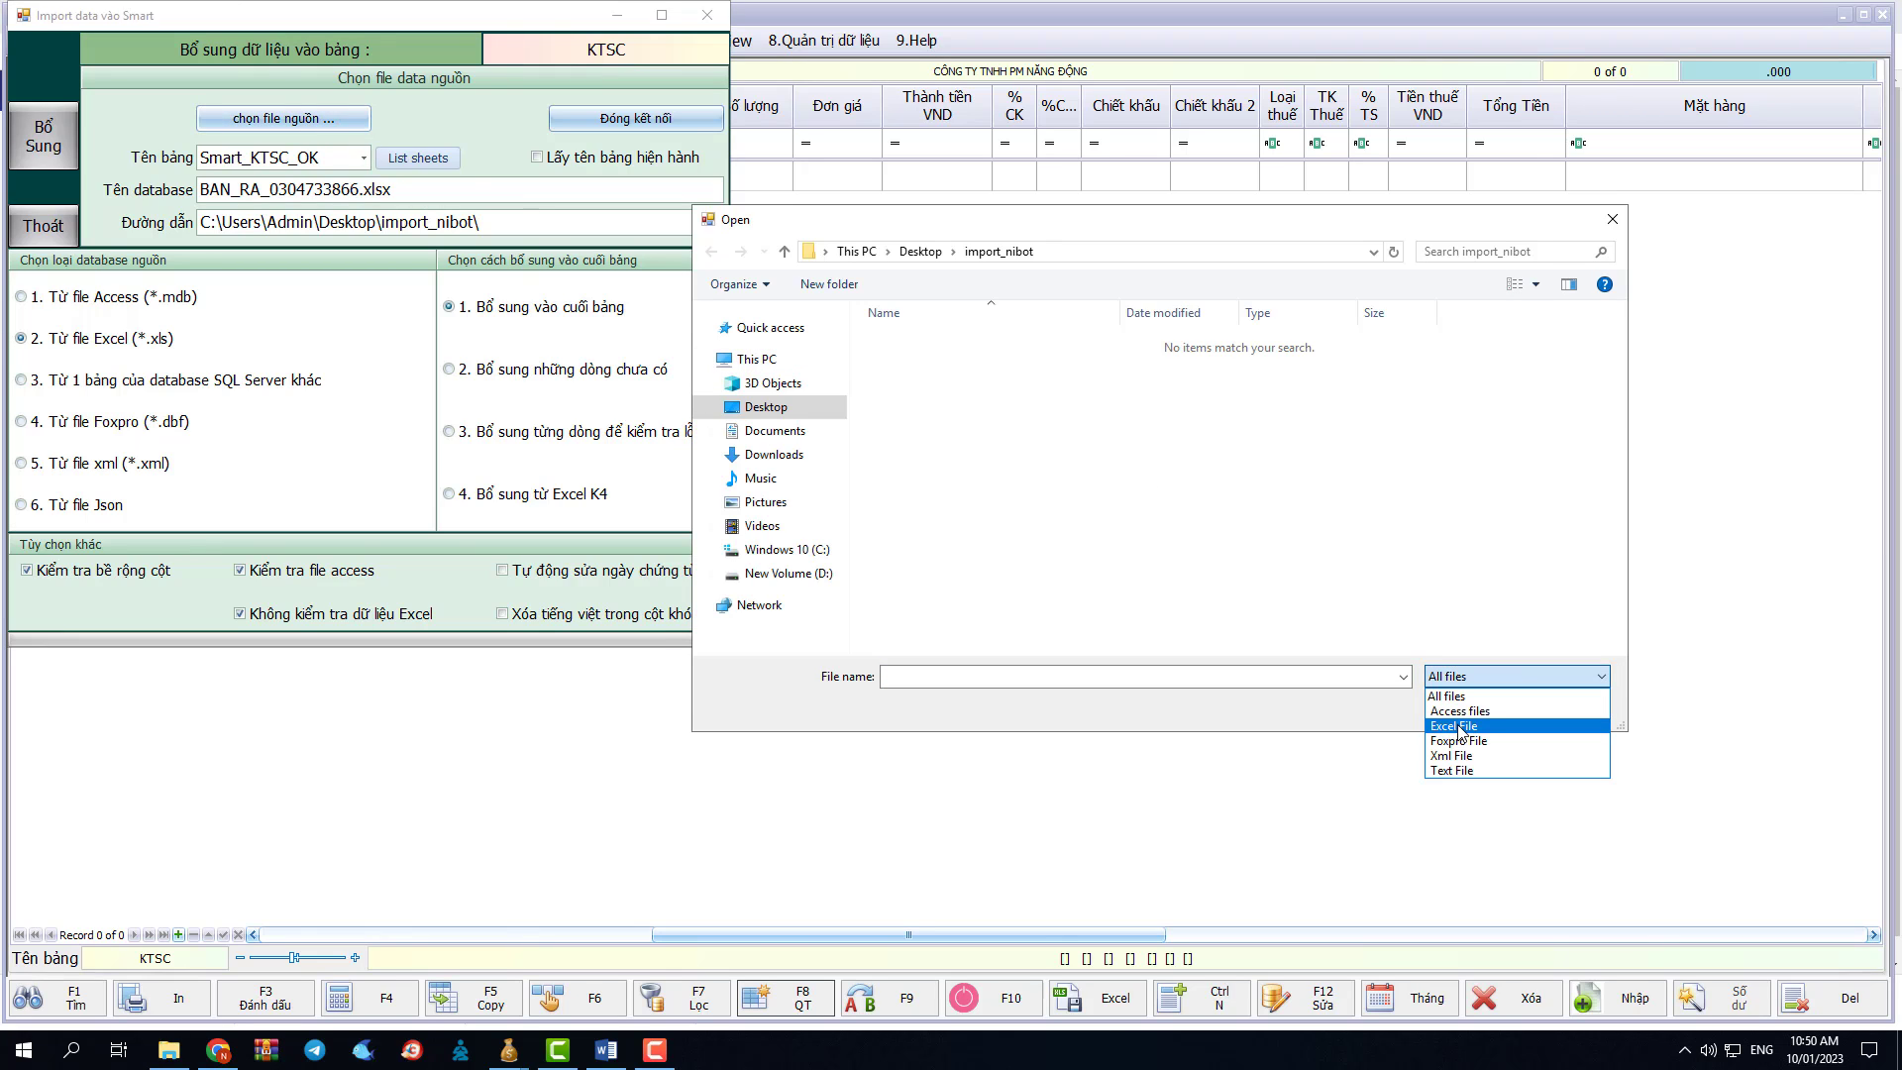
click(1460, 728)
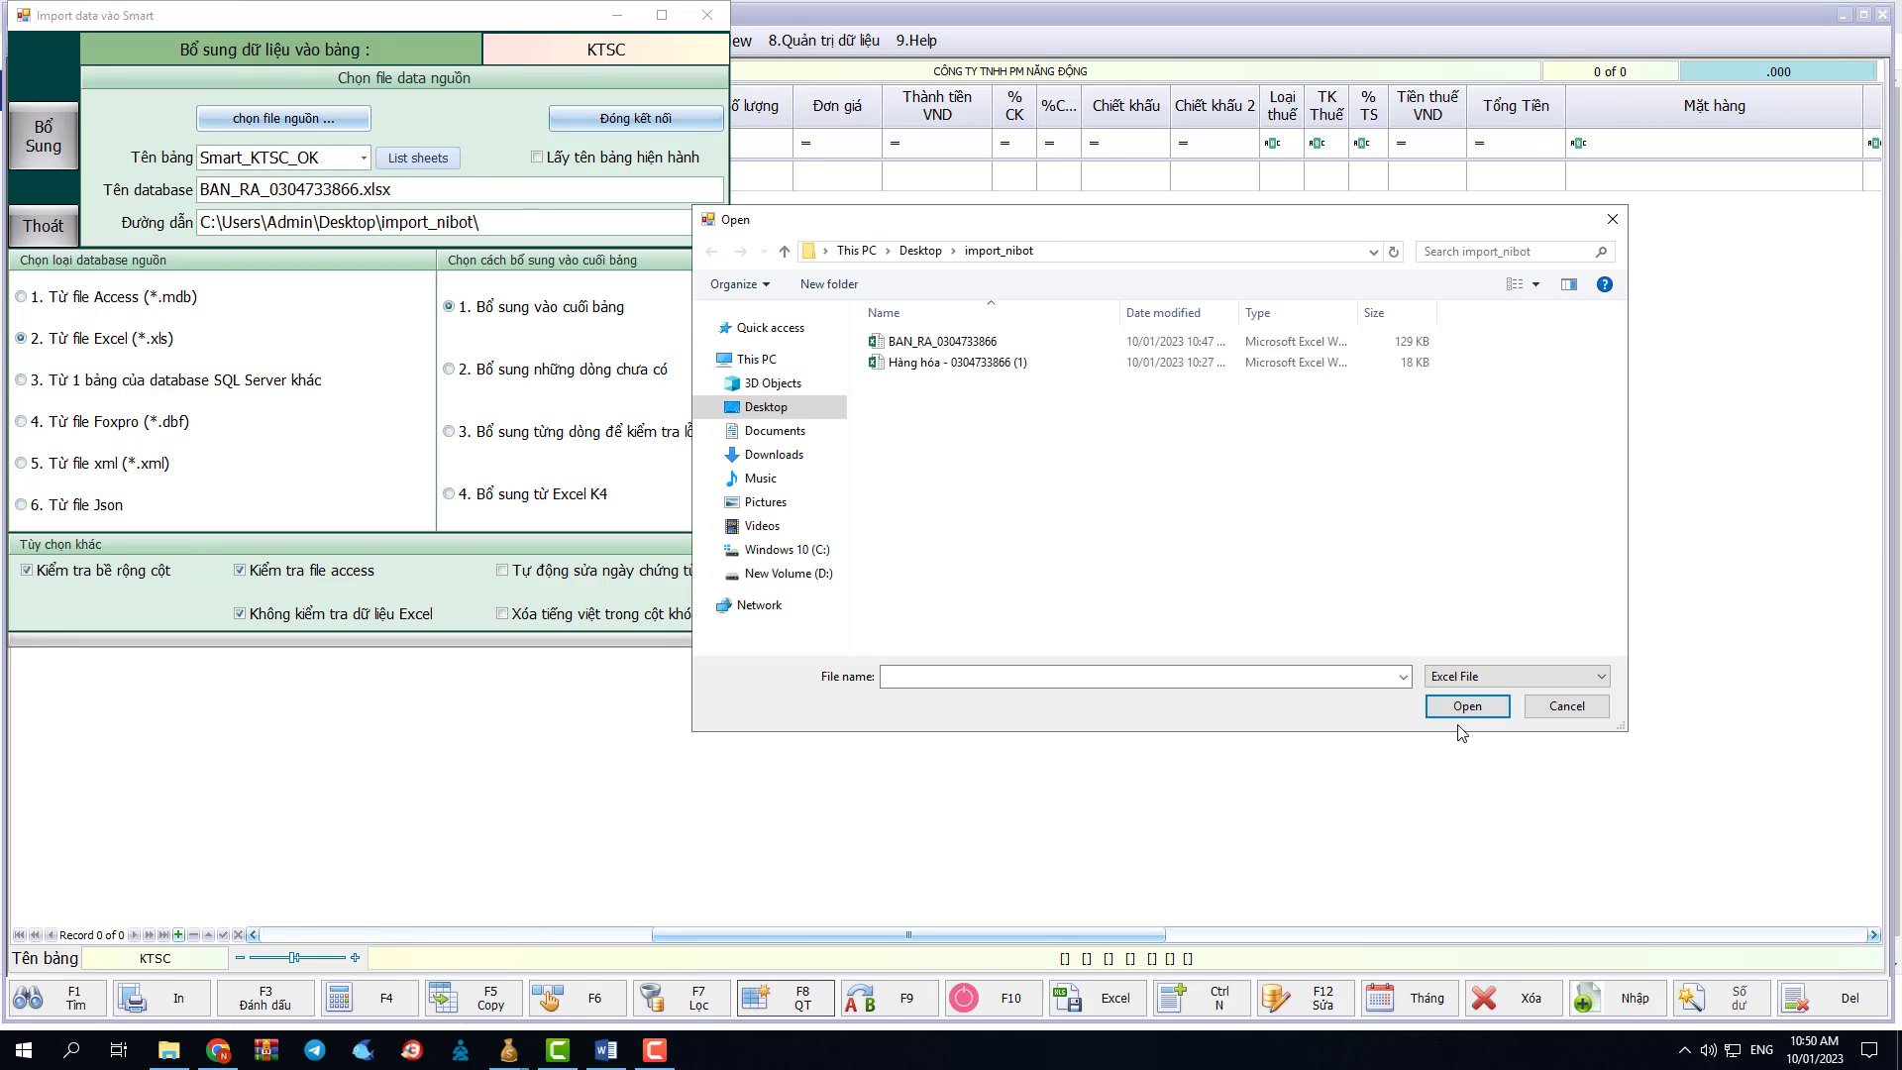
double_click(949, 343)
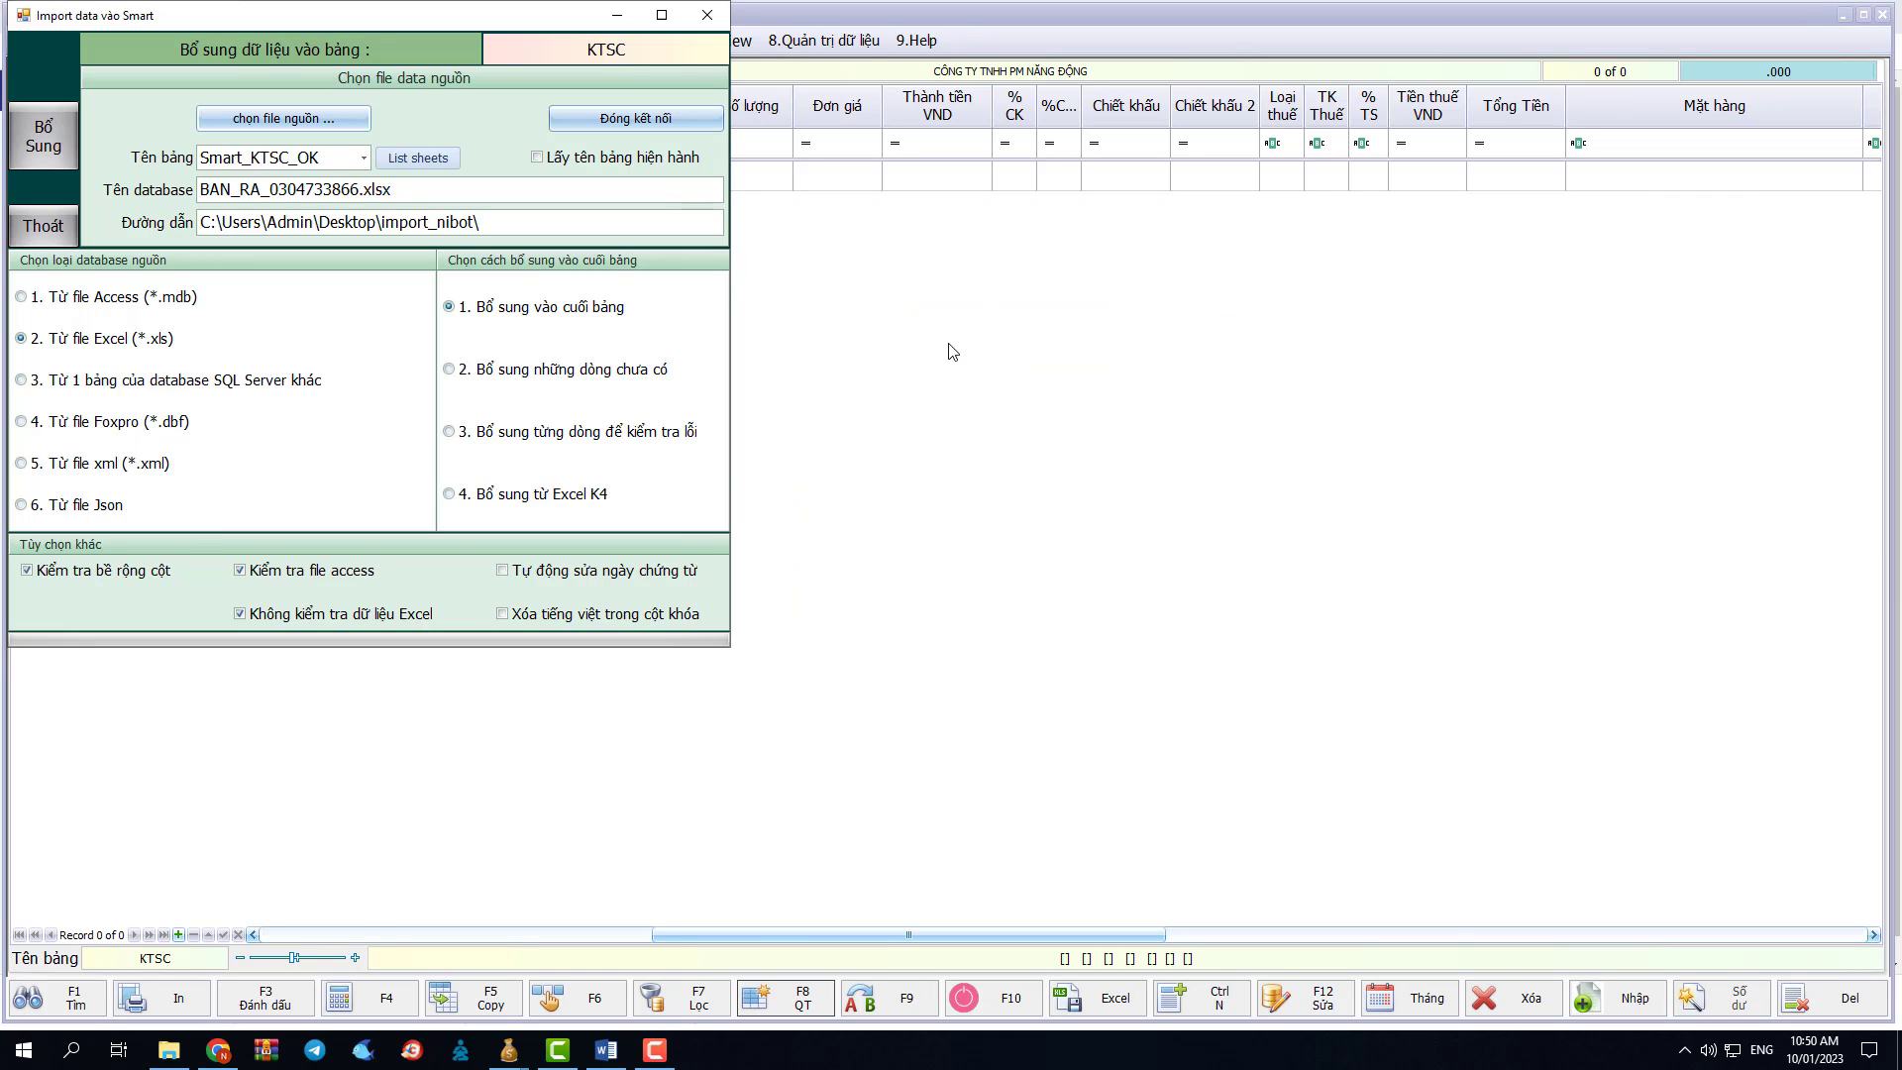
Step: List the source file's sheets, choose Smart_KTSC_OK, and append its data to the end of the KTSC table
click(440, 158)
click(368, 362)
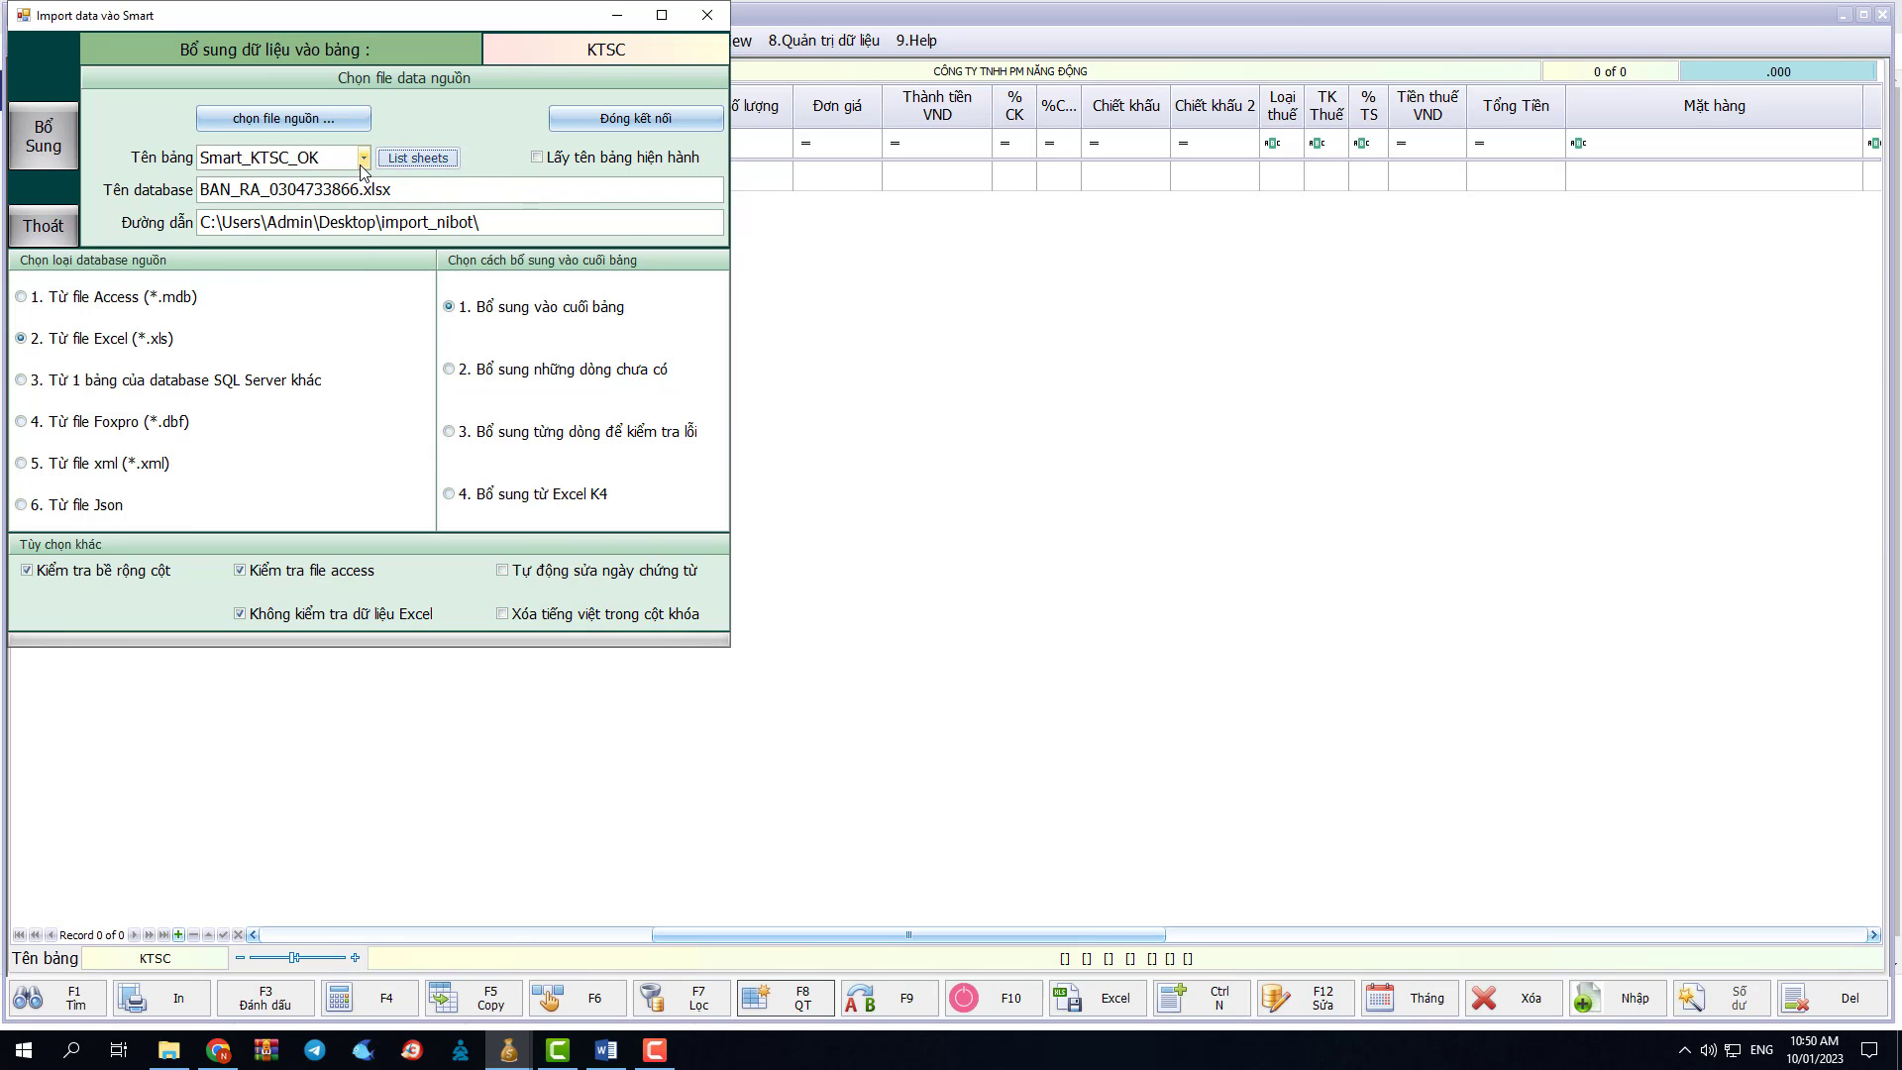
click(363, 159)
click(294, 203)
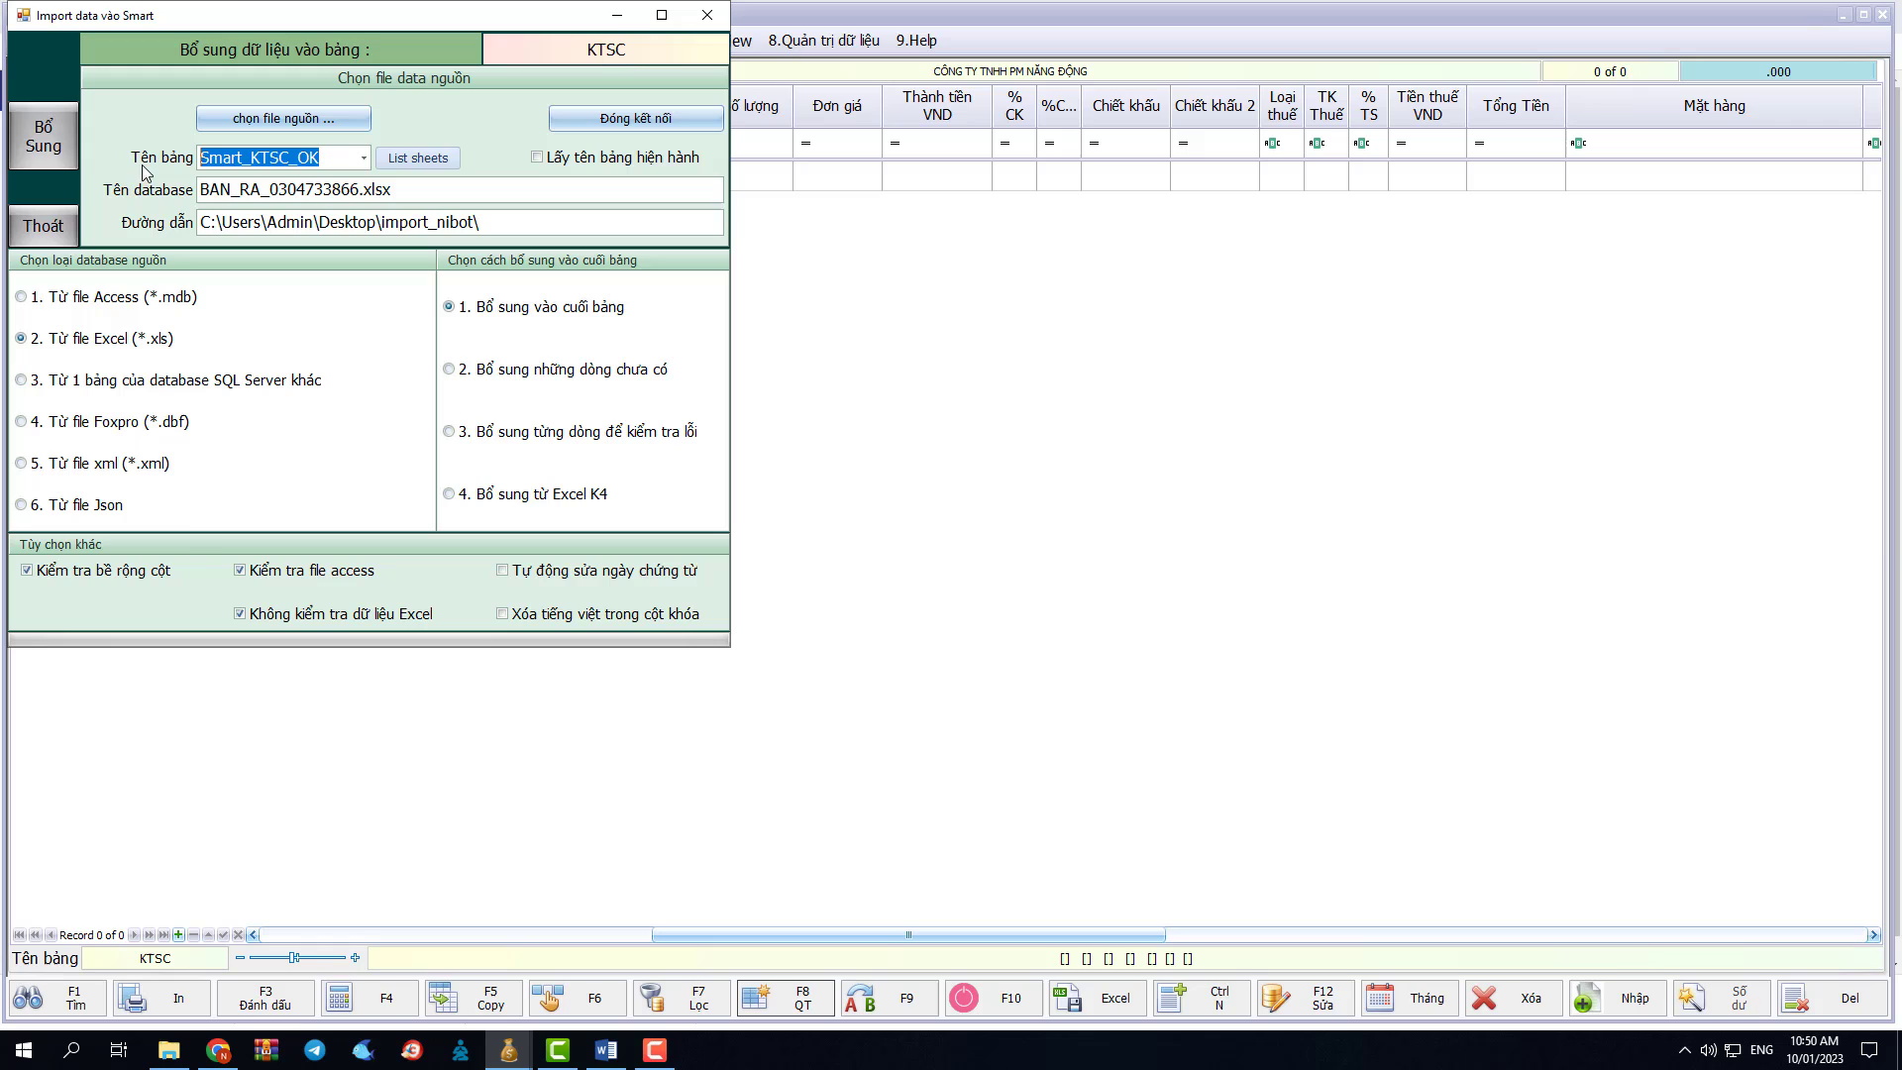
click(50, 164)
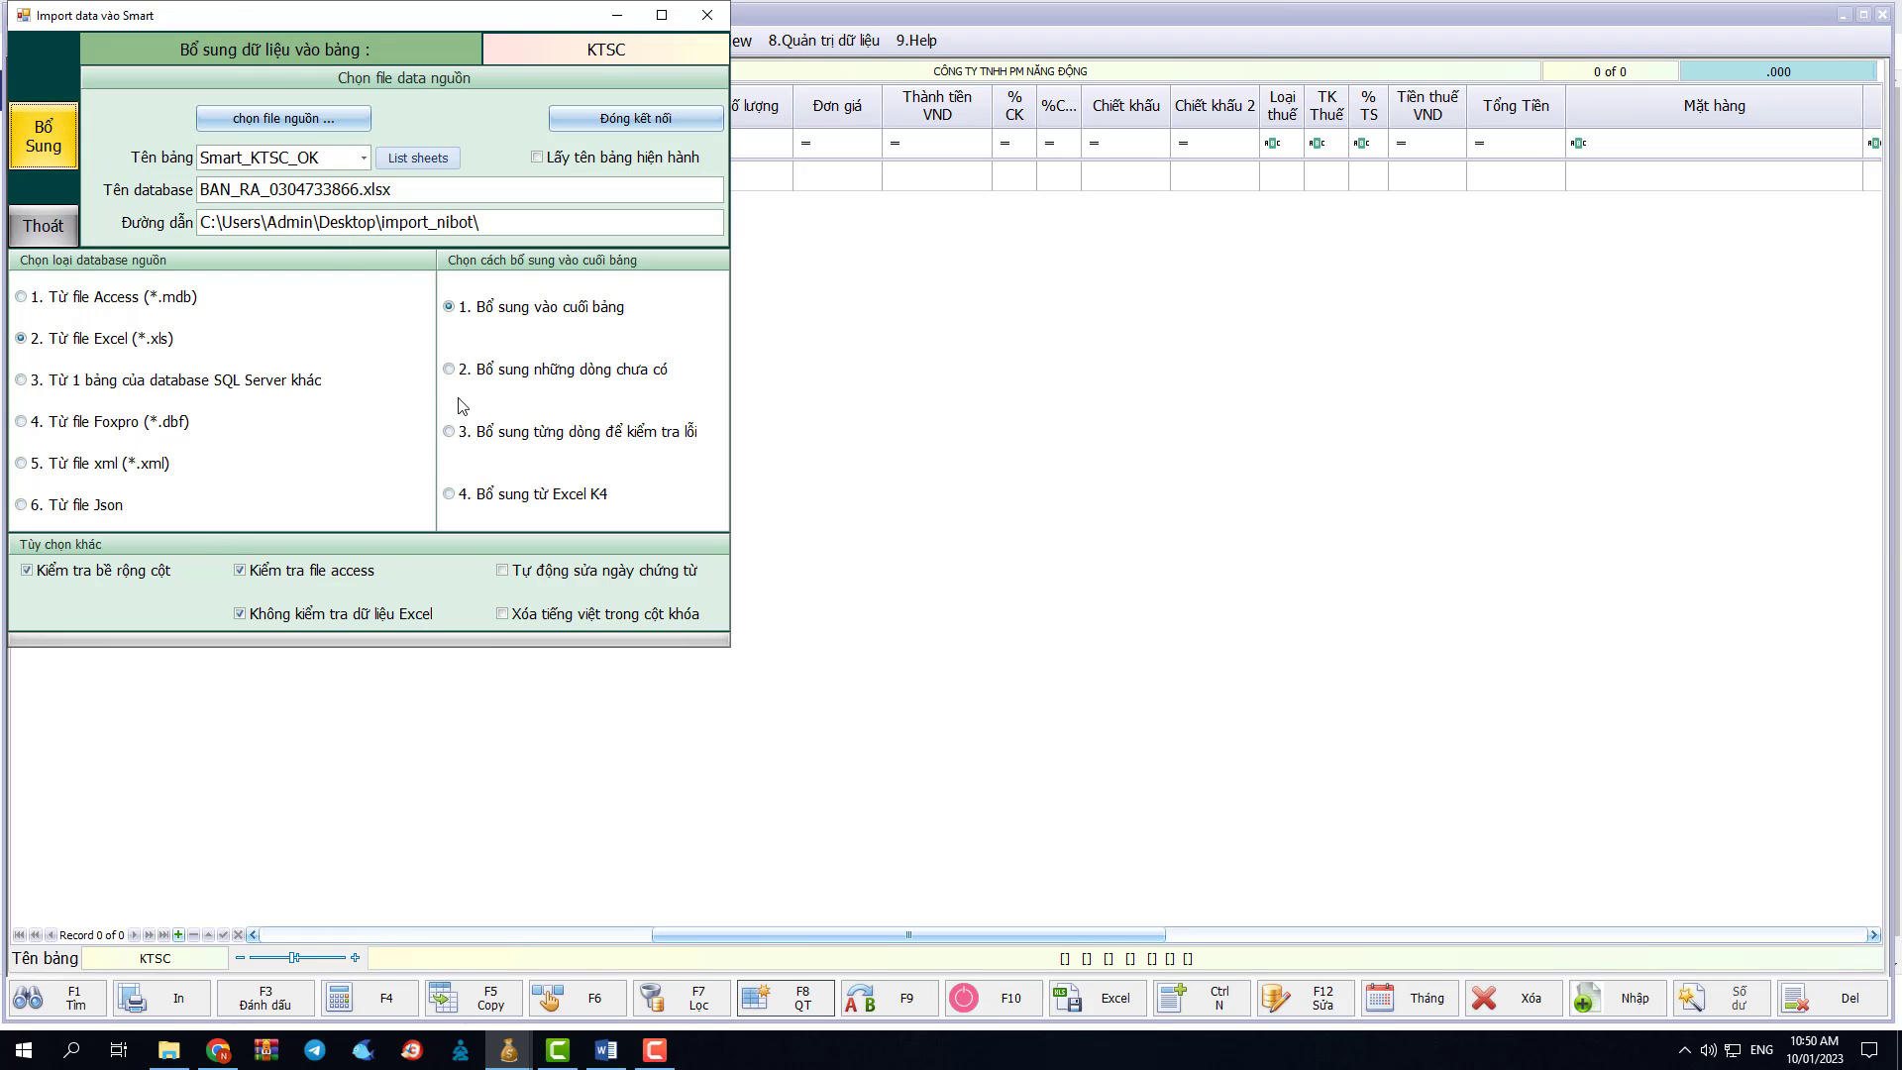
click(323, 376)
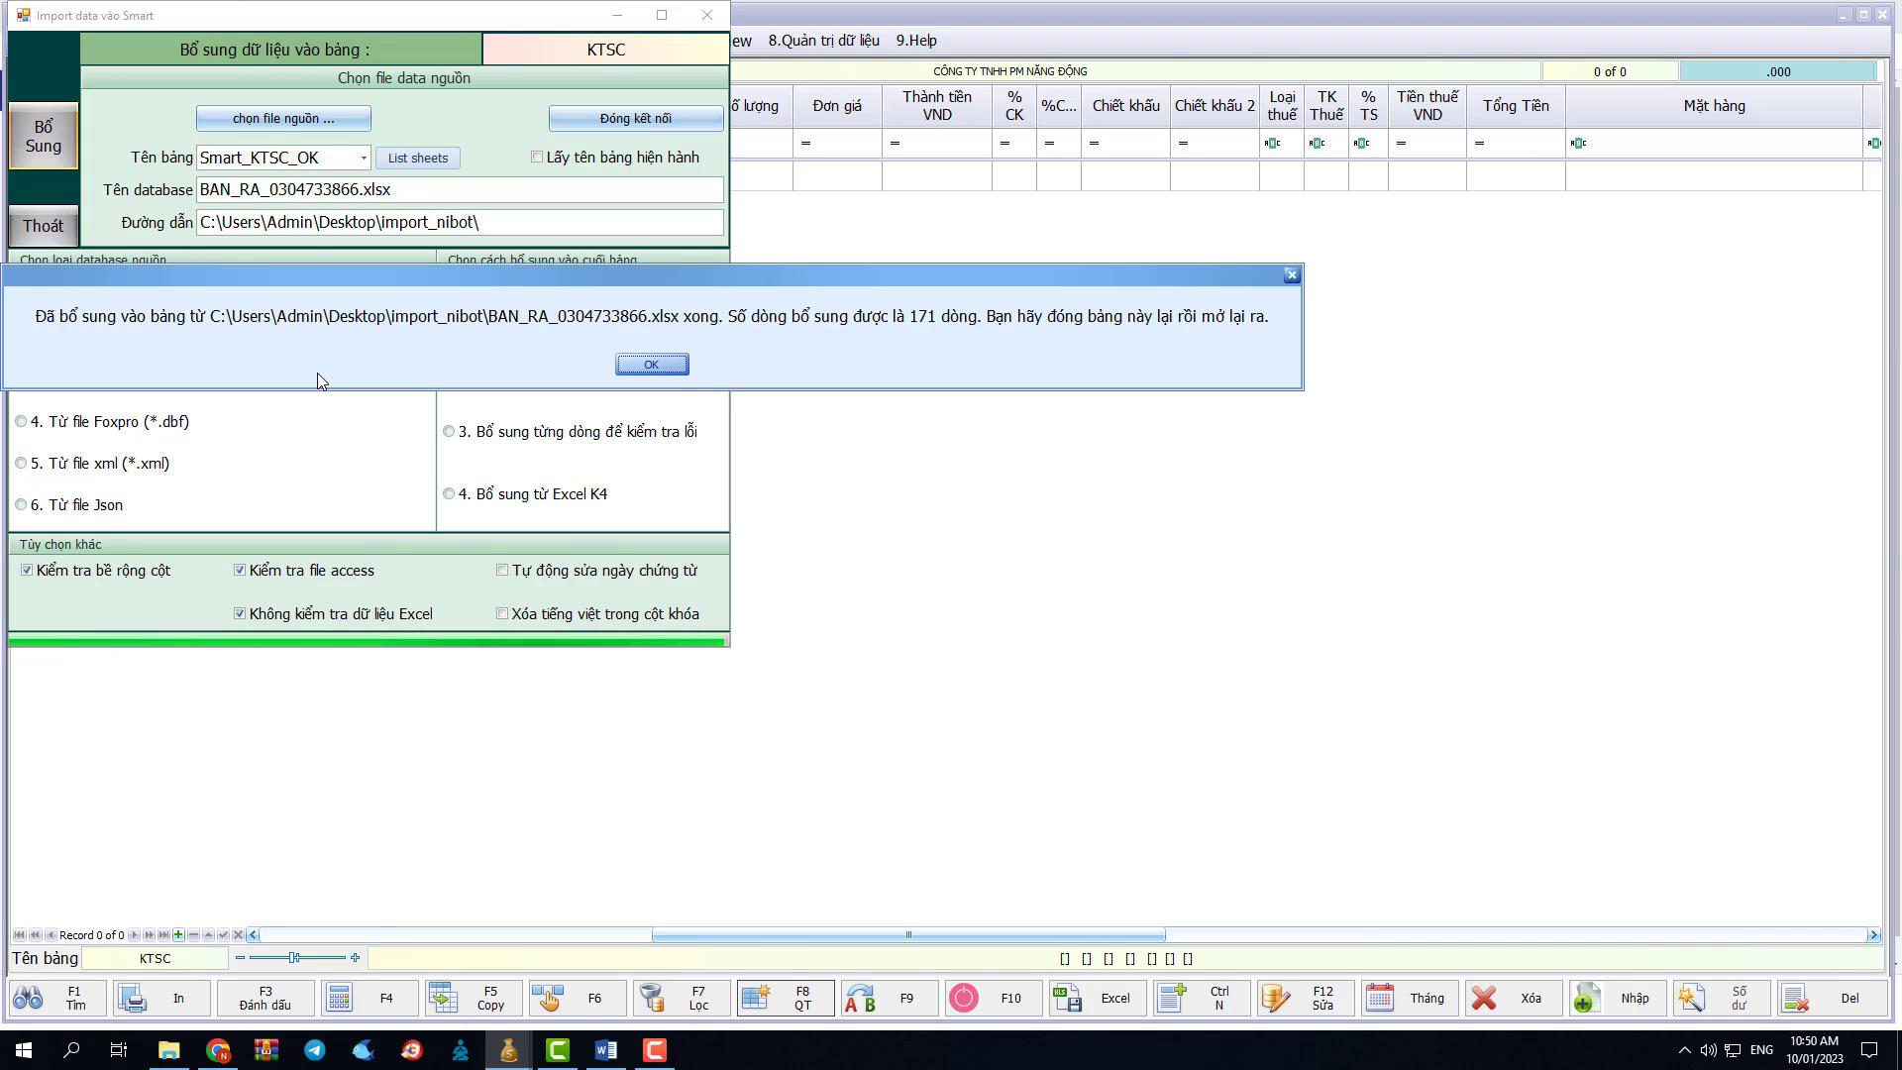
click(646, 365)
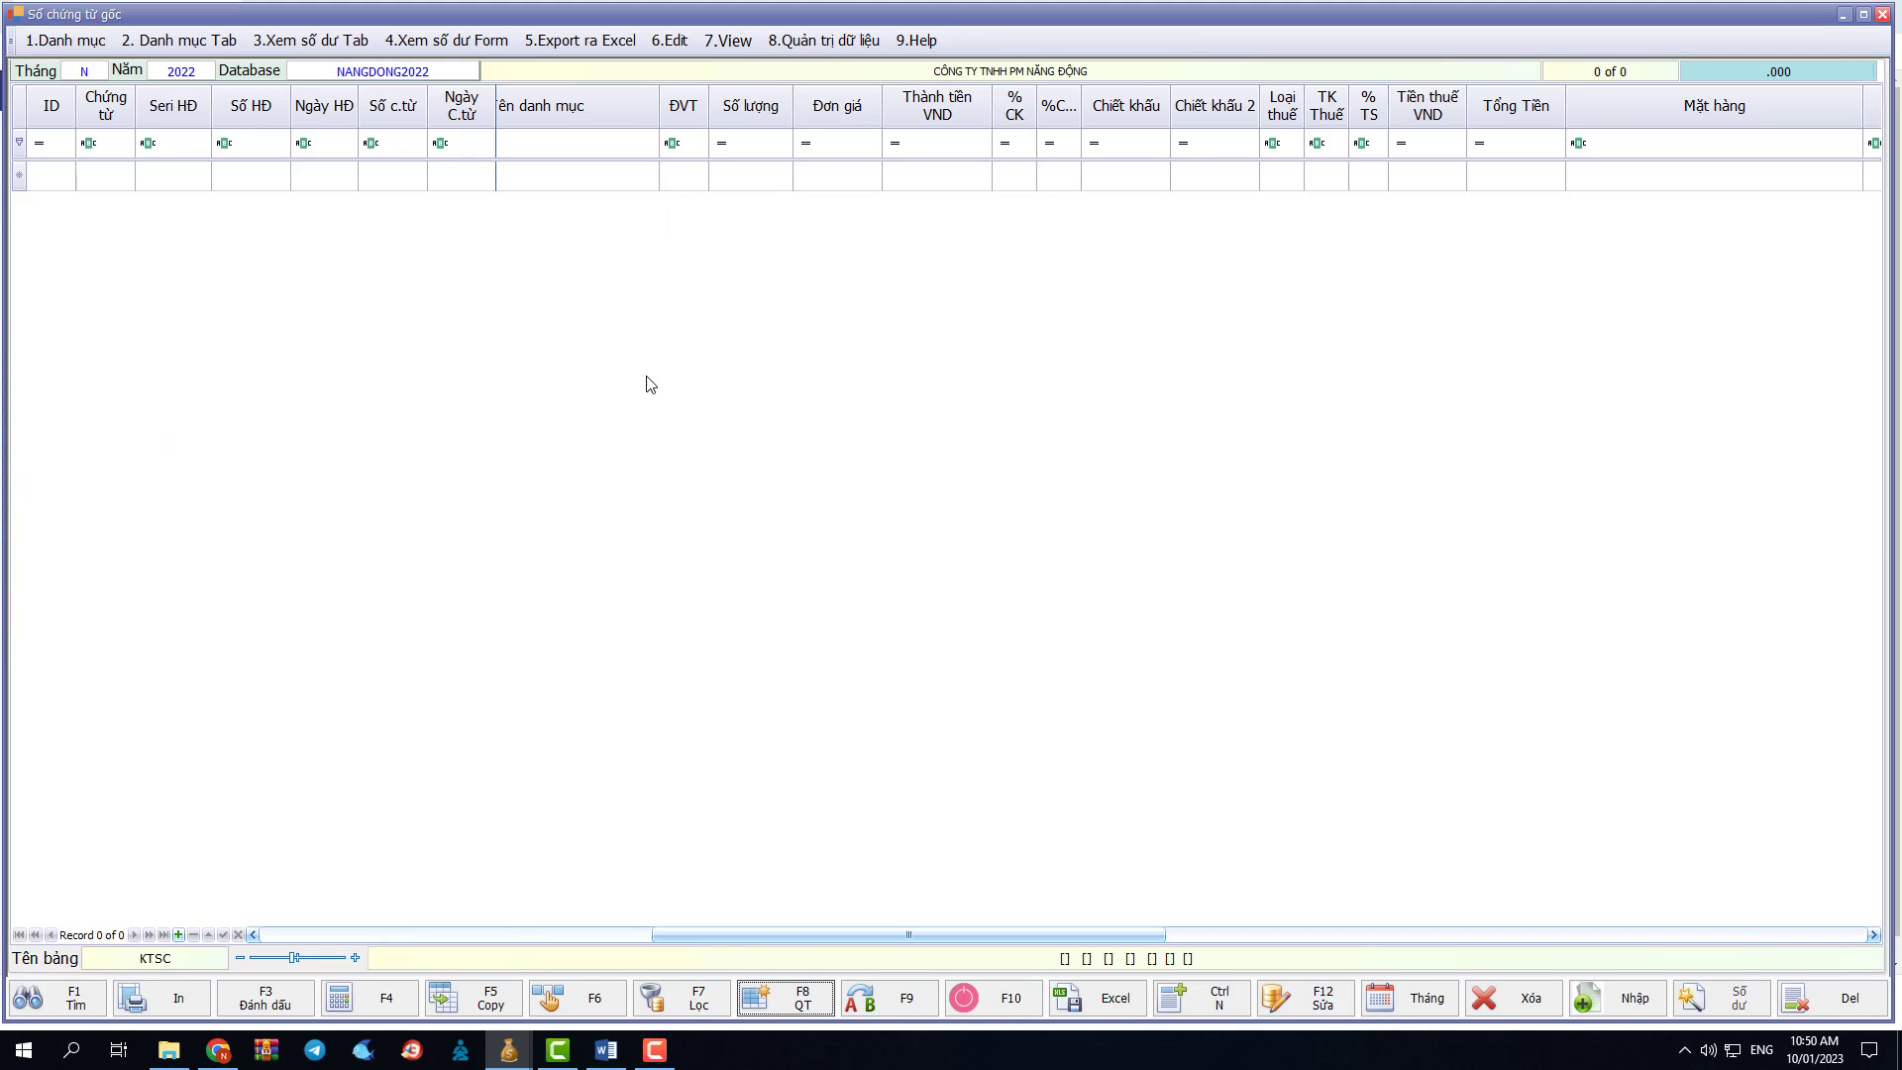
Step: Reload the KTSC voucher table through the filter command to load the imported rows
click(708, 1003)
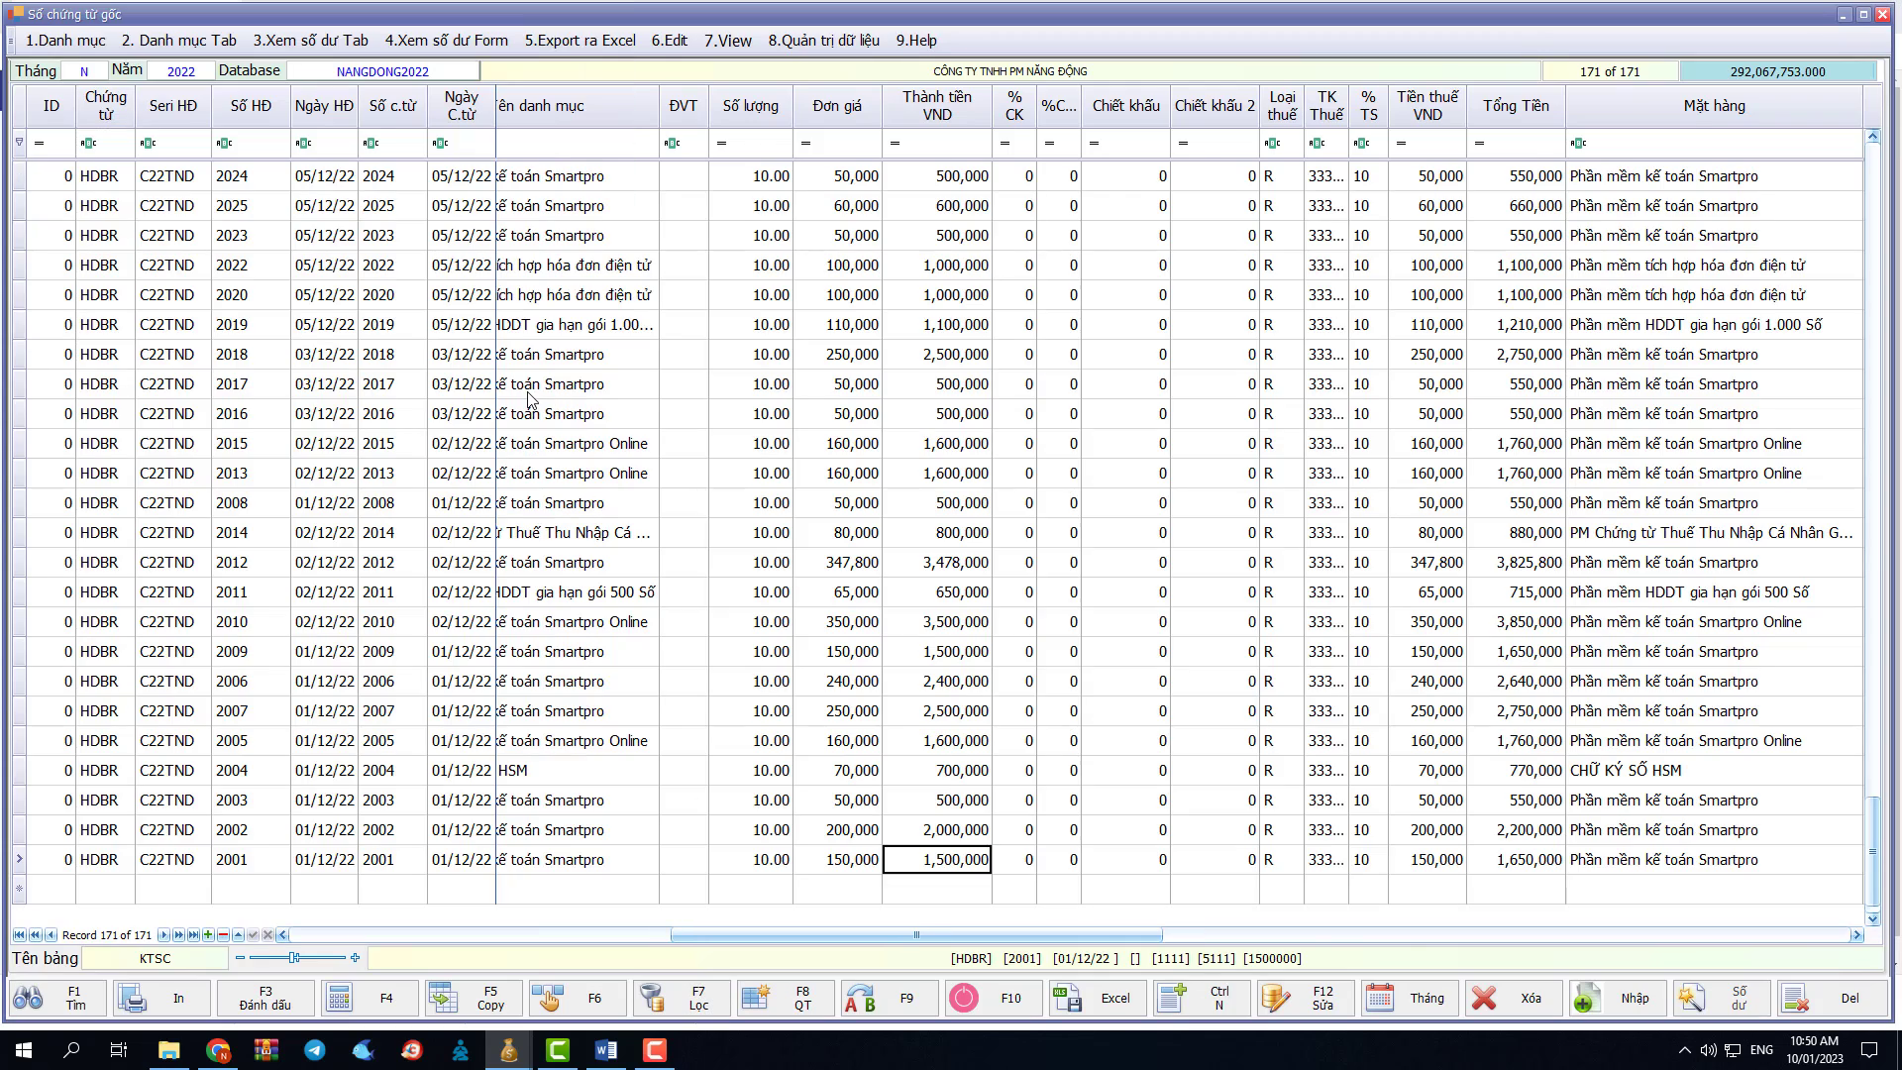
drag(817, 936, 540, 916)
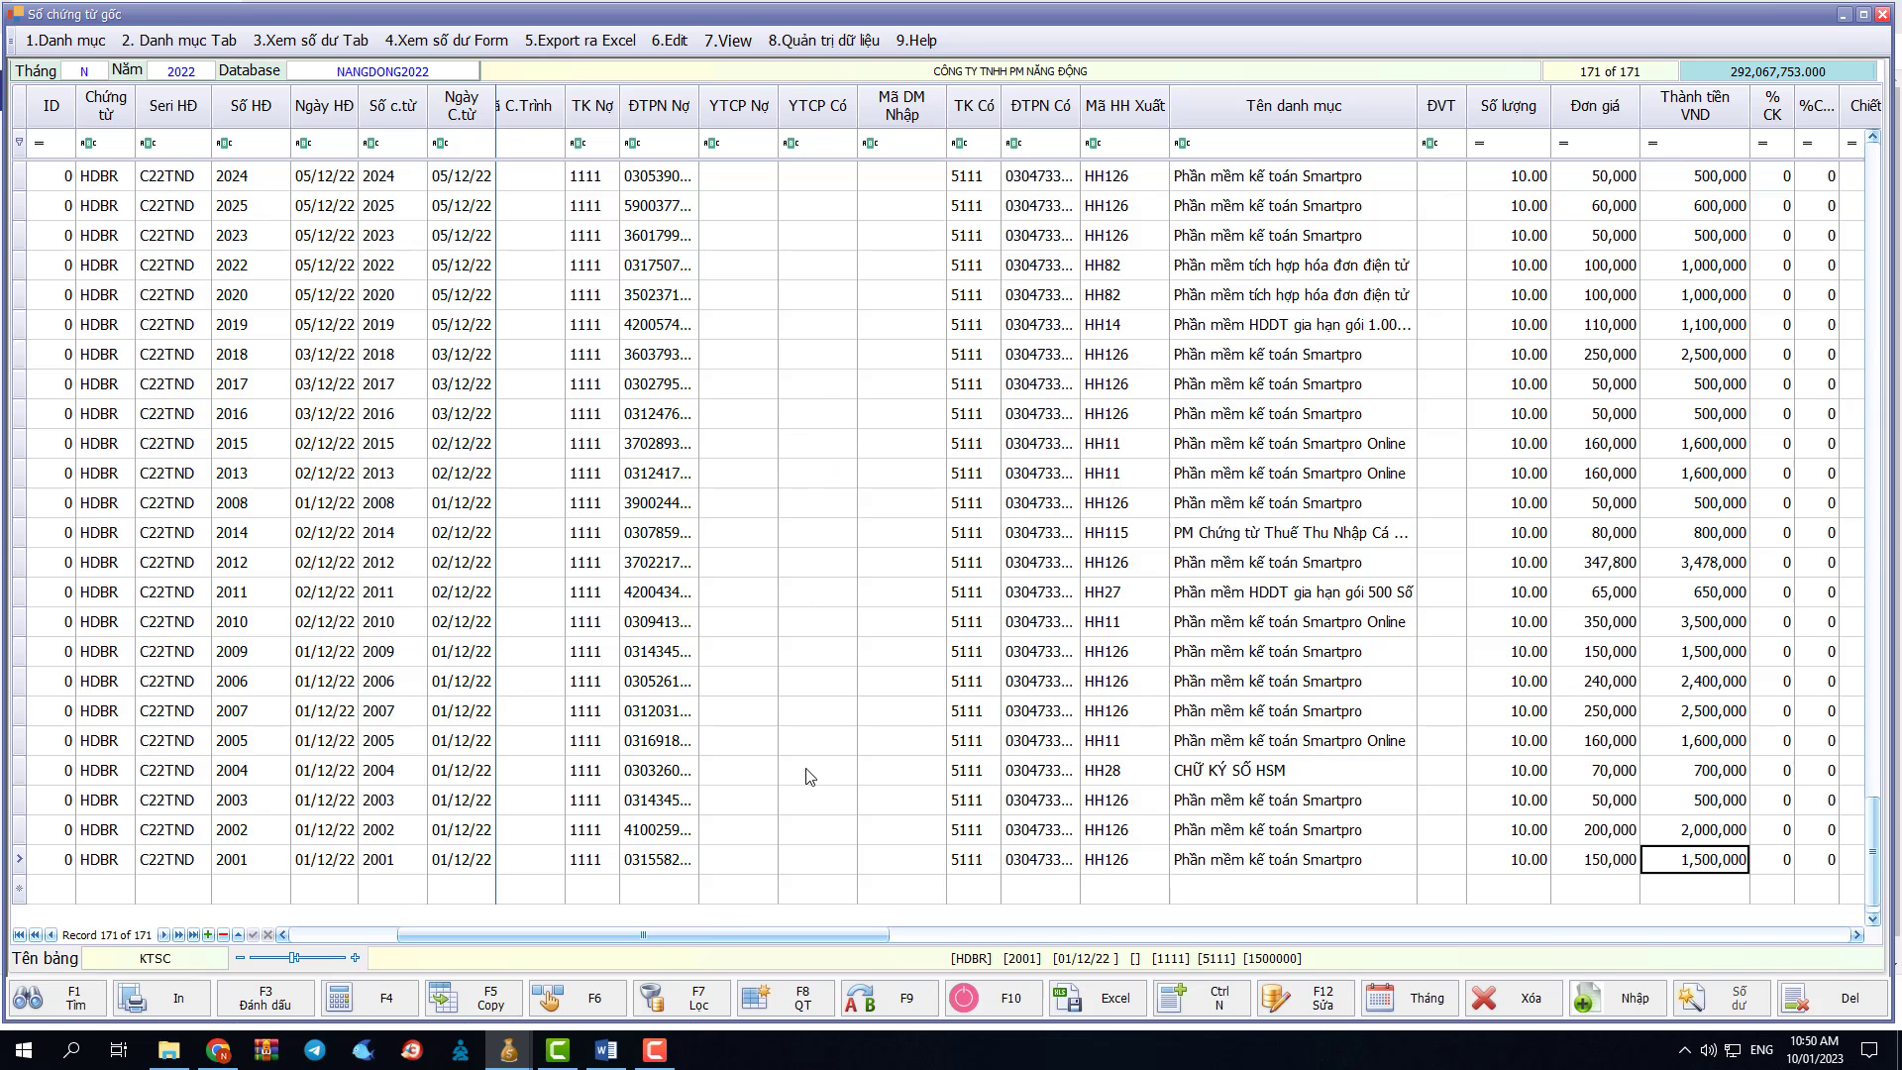
drag(705, 935, 579, 917)
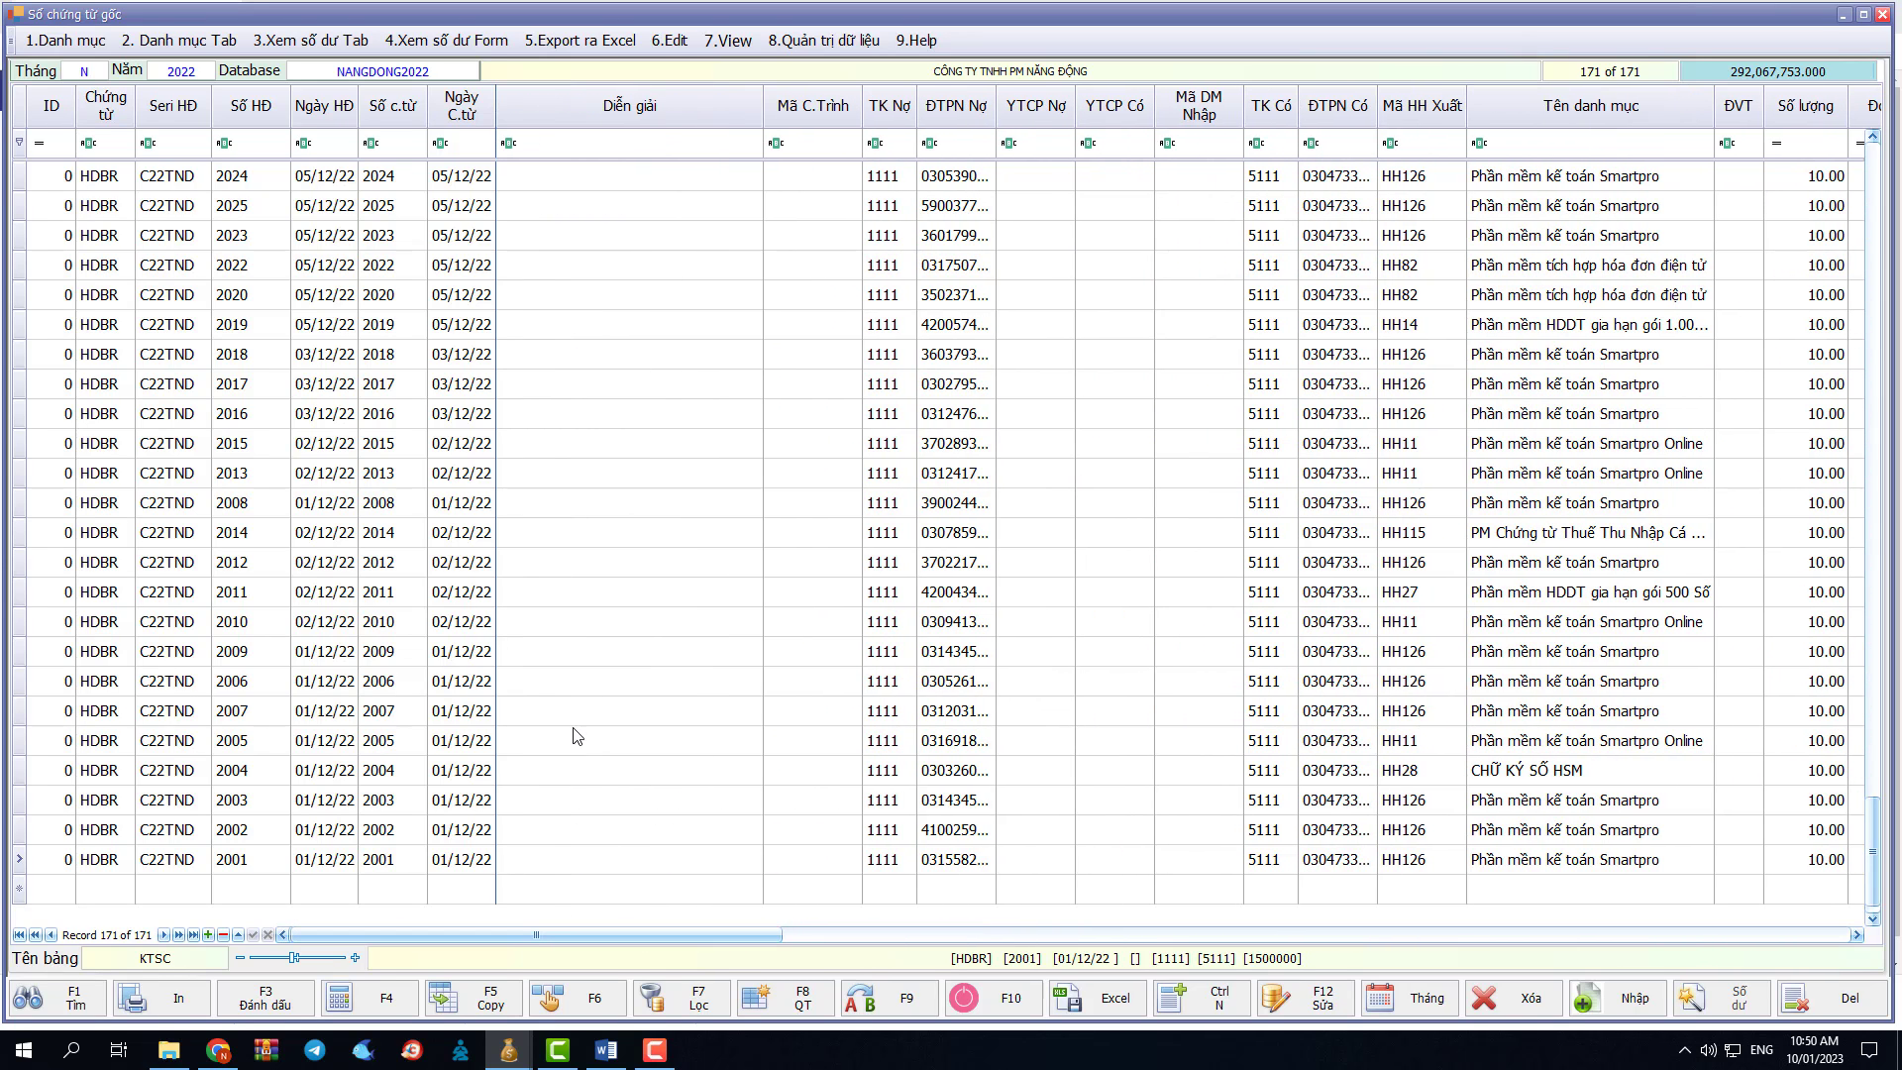
Step: Replace the DIENGIAI value of all KTSC rows with 'bán hàng', with the Vietnamese-text option enabled, and confirm the replacement
click(640, 276)
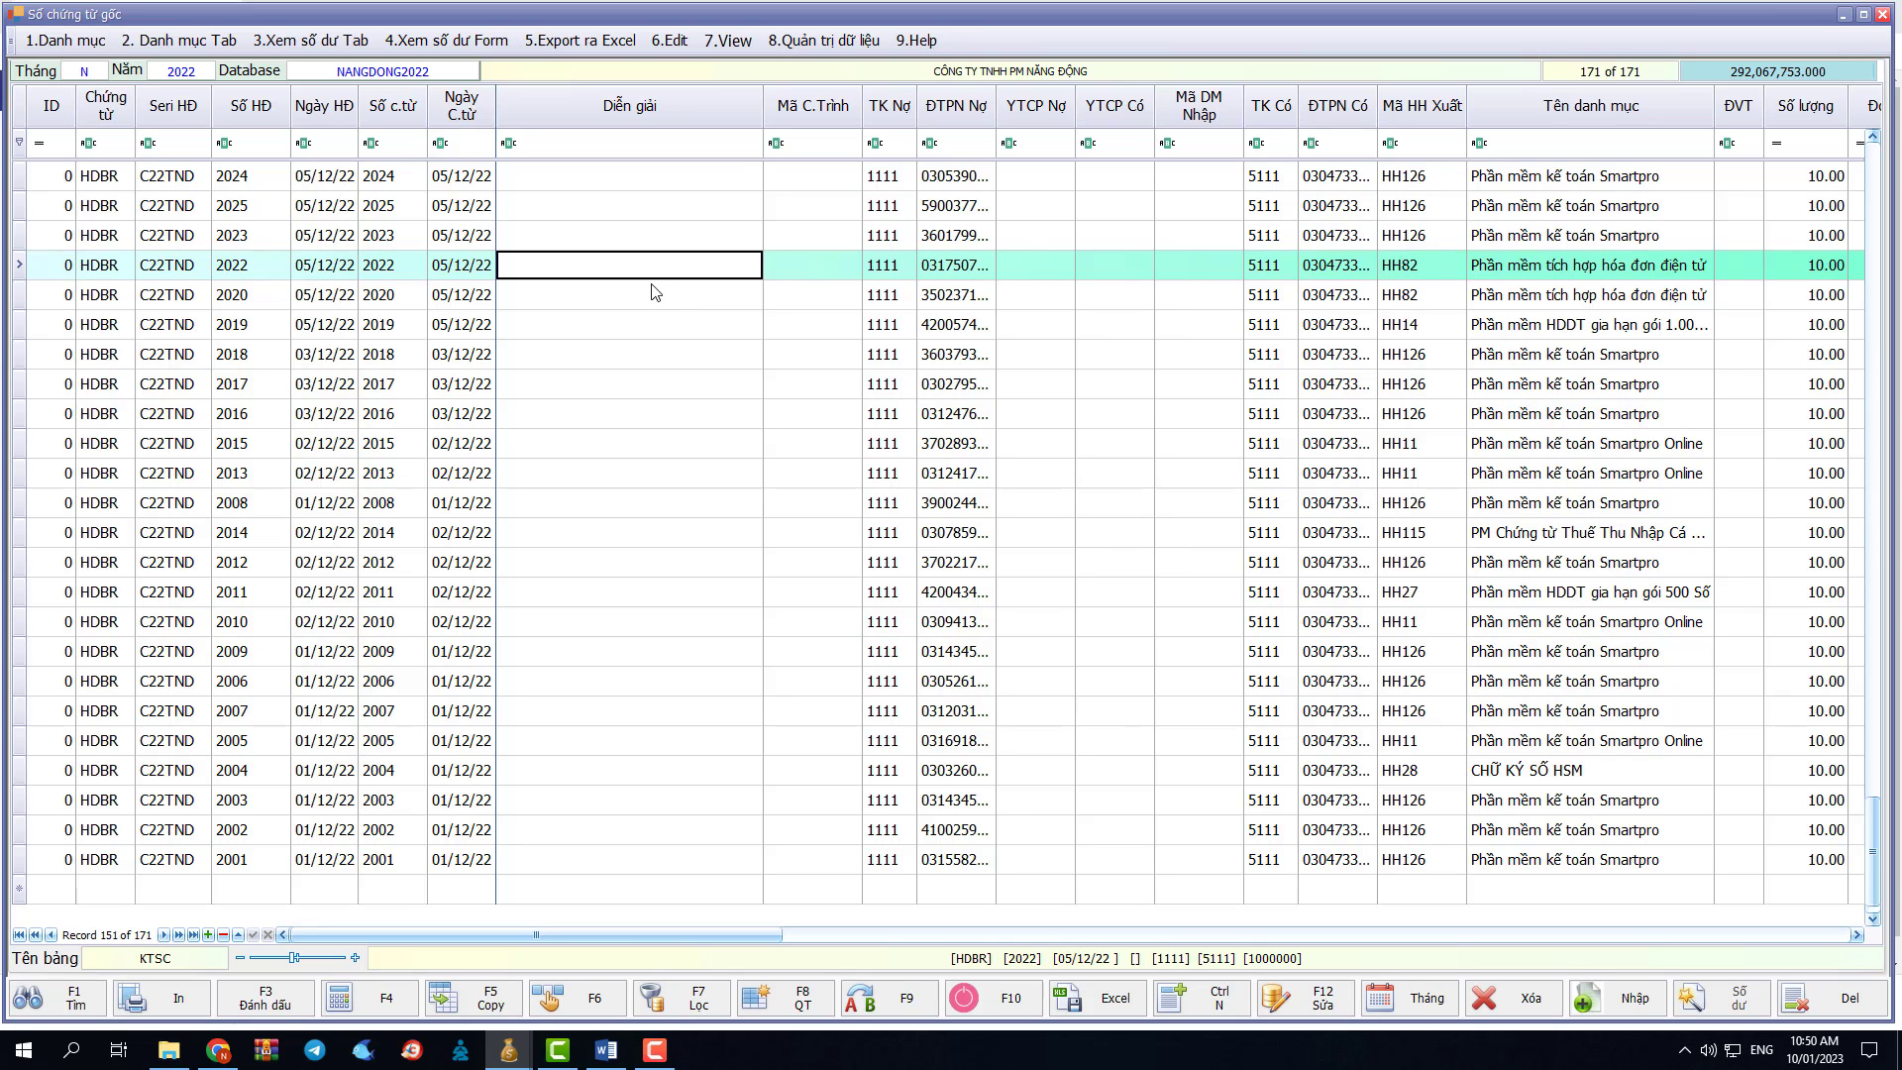
click(804, 1001)
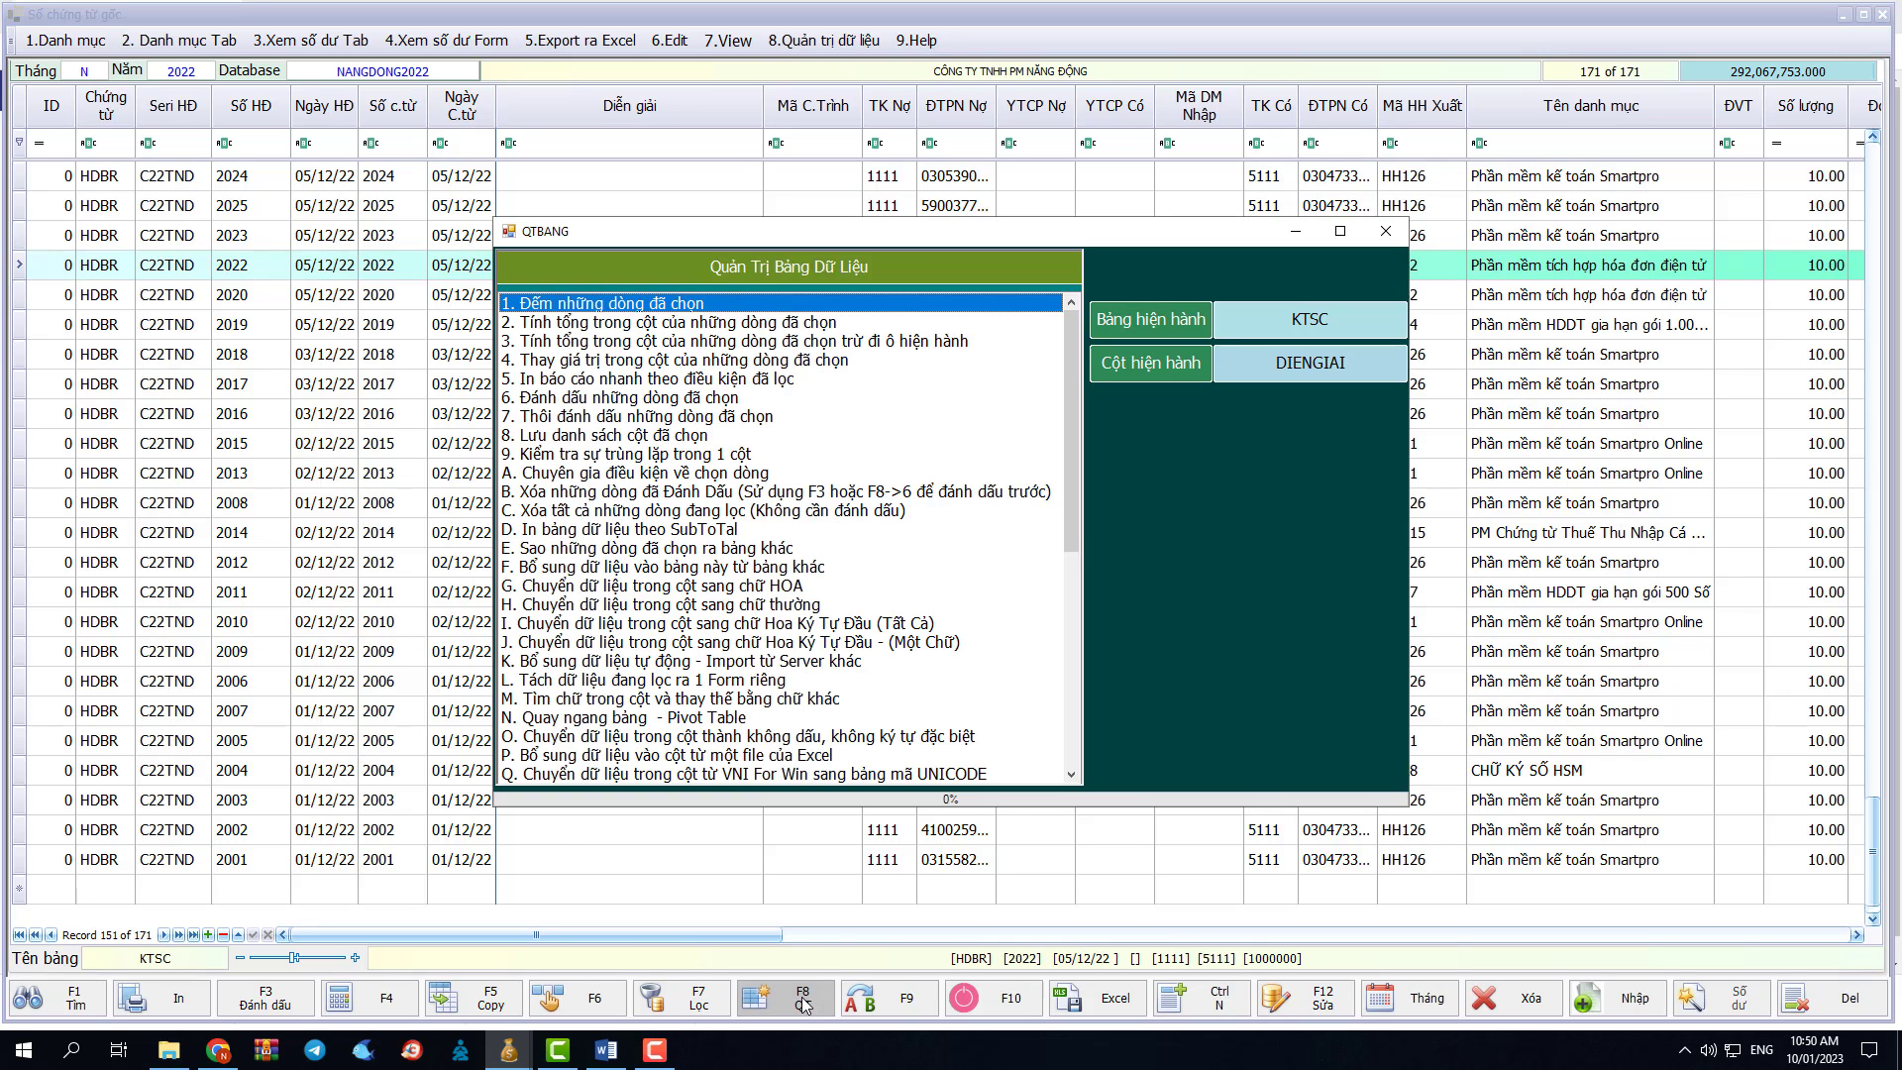
key(4)
key(Return)
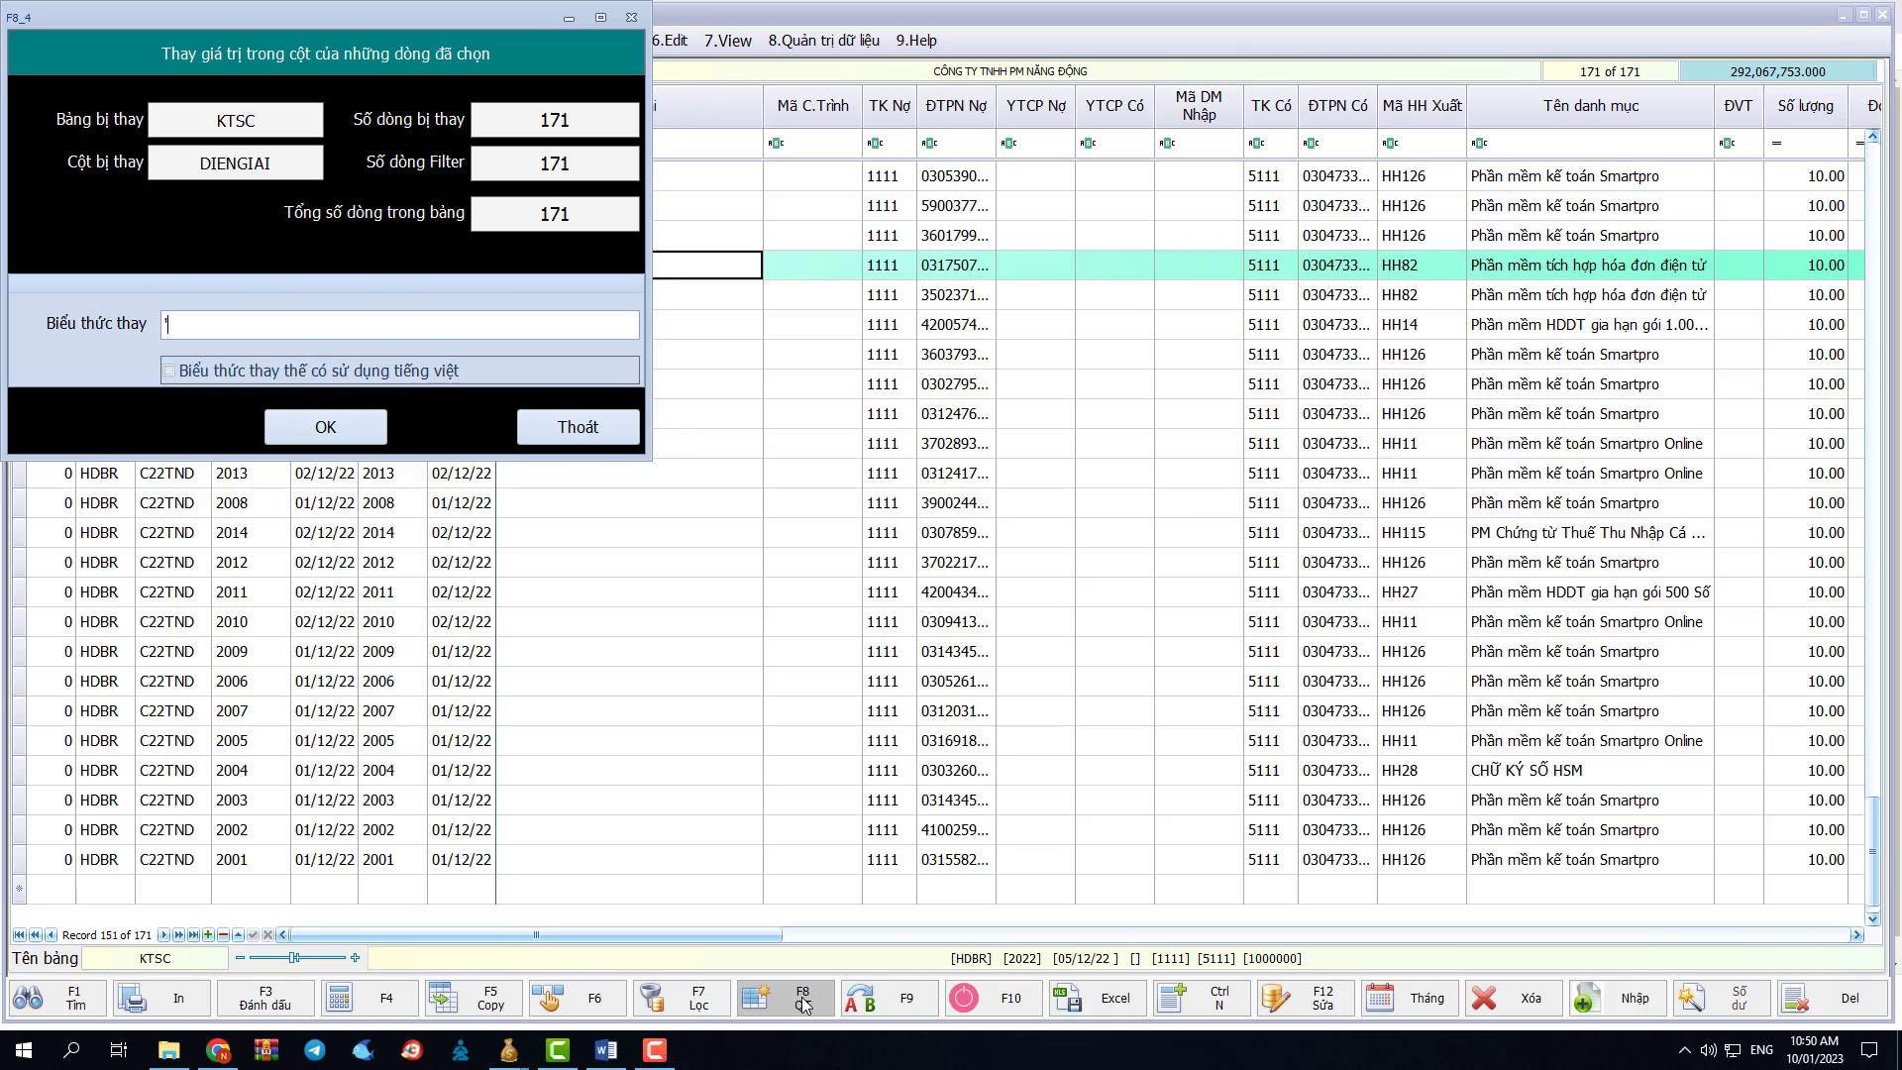
text('bán hang')
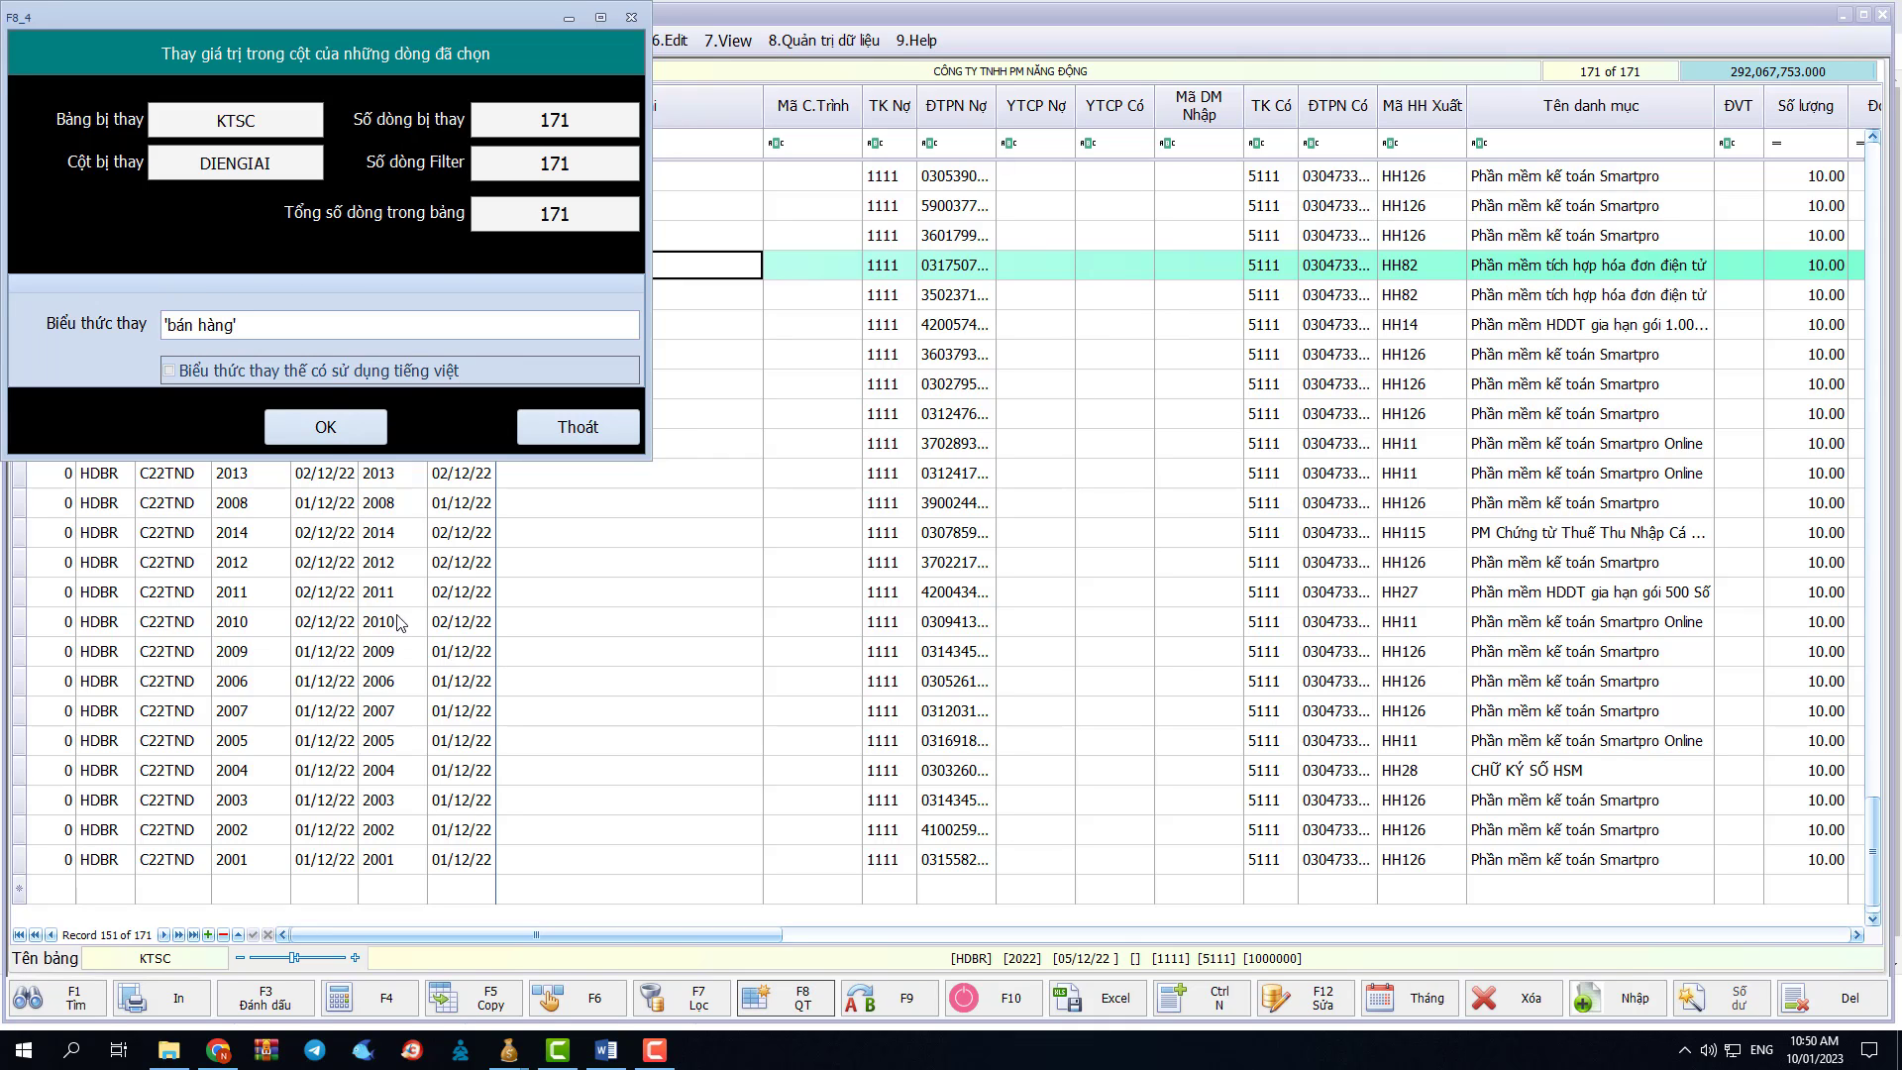
click(319, 376)
click(319, 414)
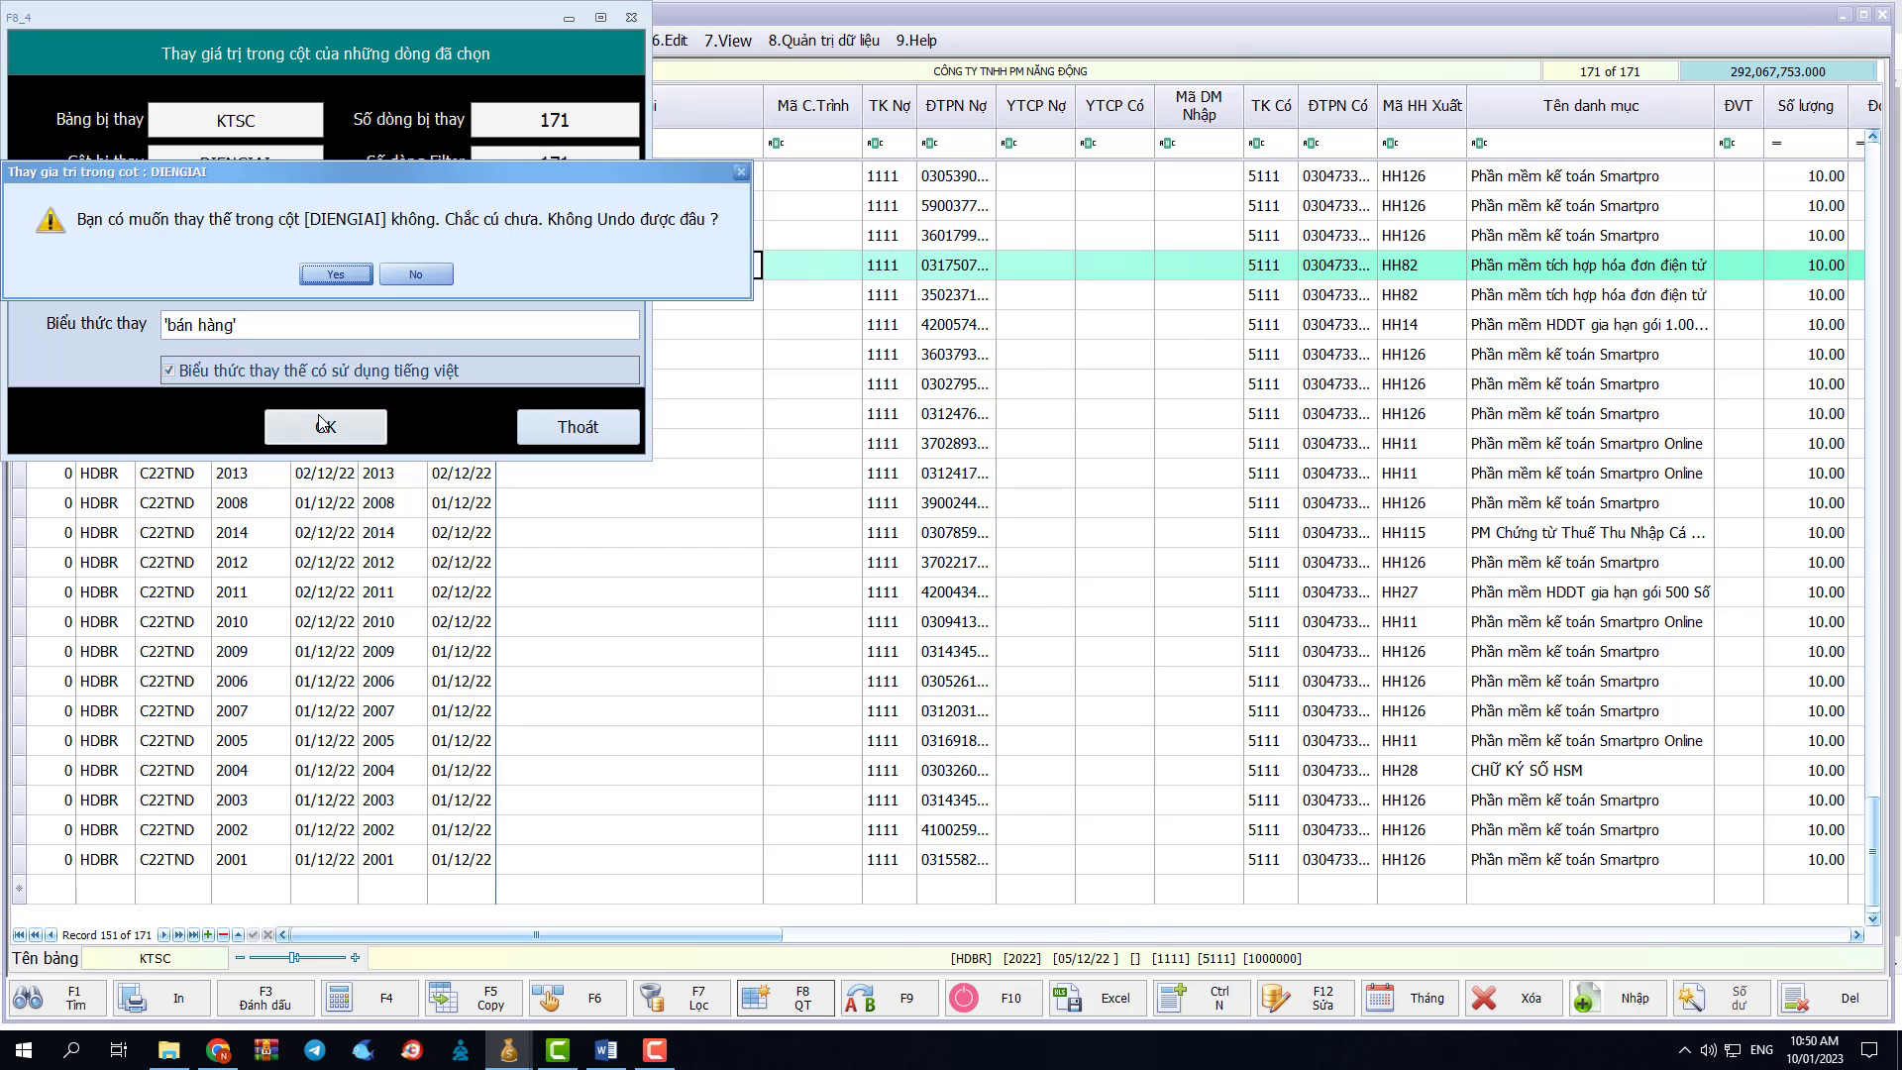
click(328, 275)
click(406, 271)
click(302, 277)
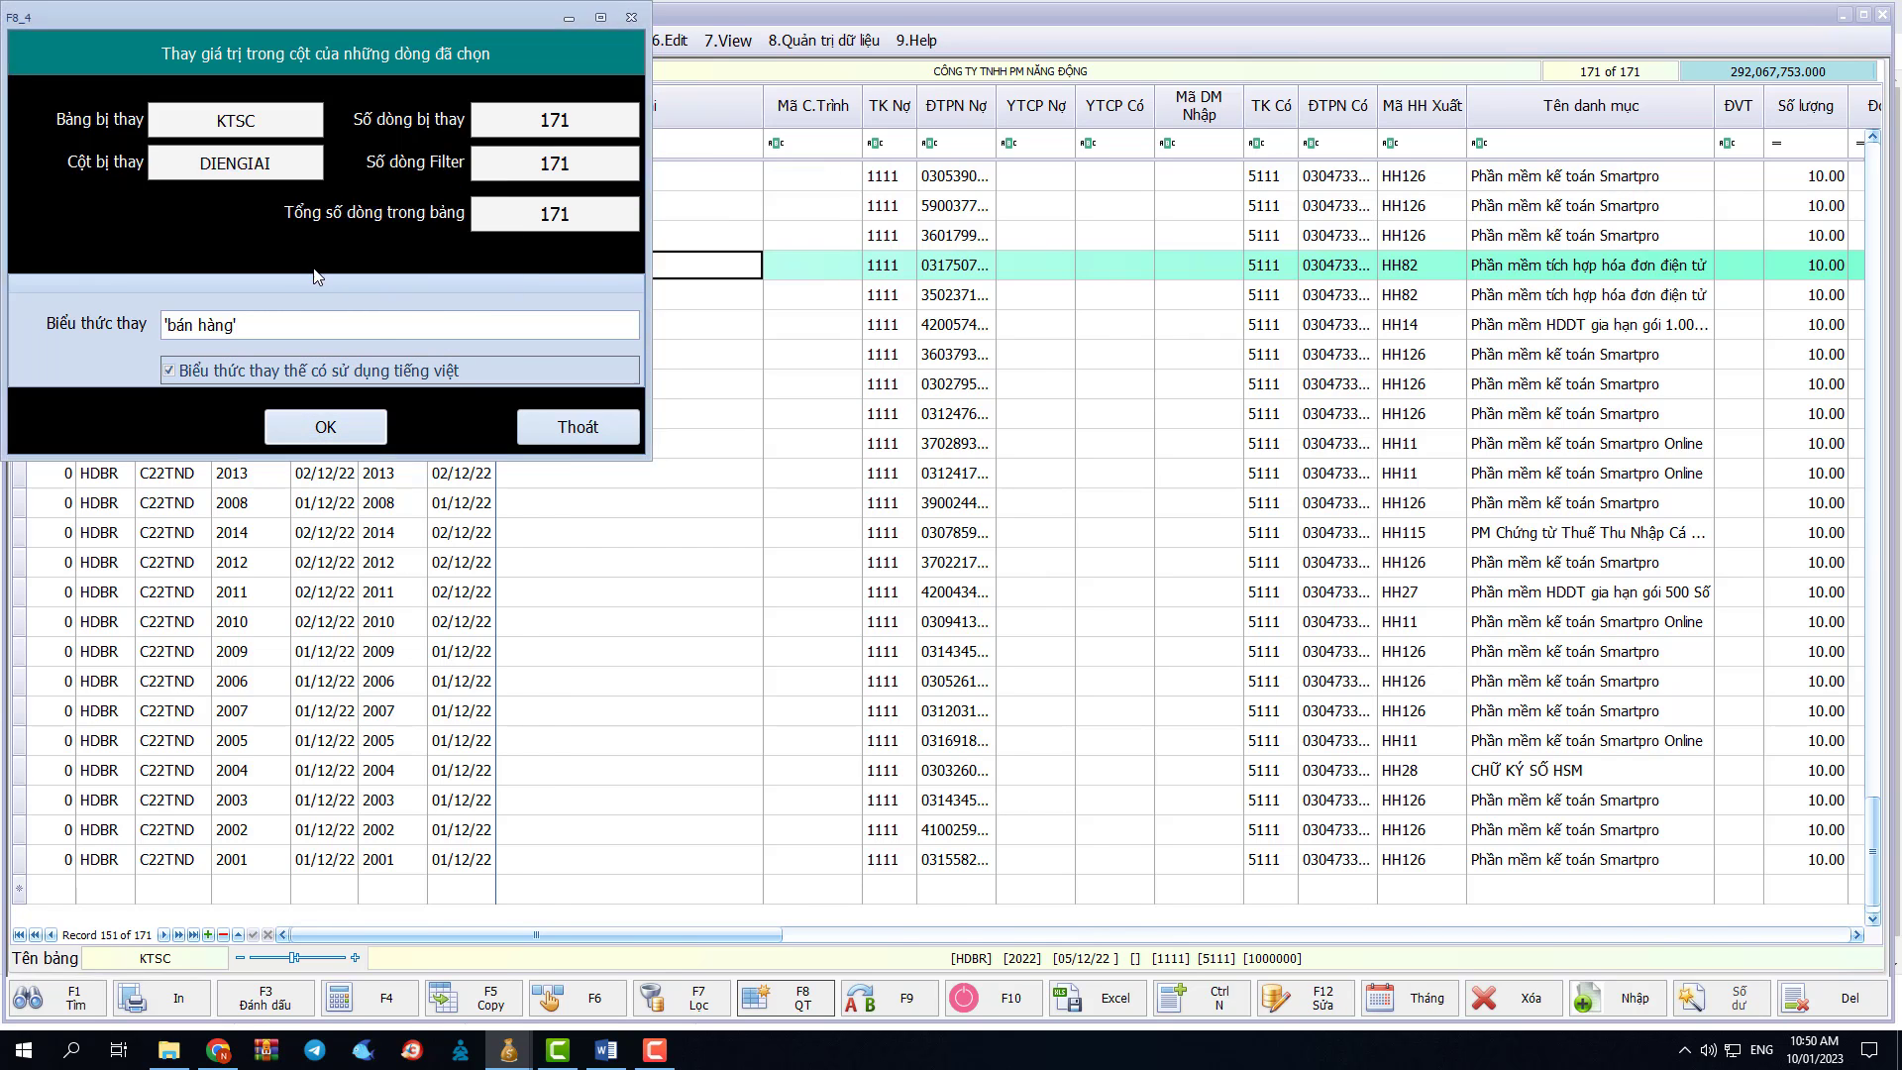
Step: Review the KTSC rows, close the table, and open the voucher types catalogue Các loại chứng từ in SmartPro
drag(551, 937, 676, 935)
scroll(921, 565, down, 16)
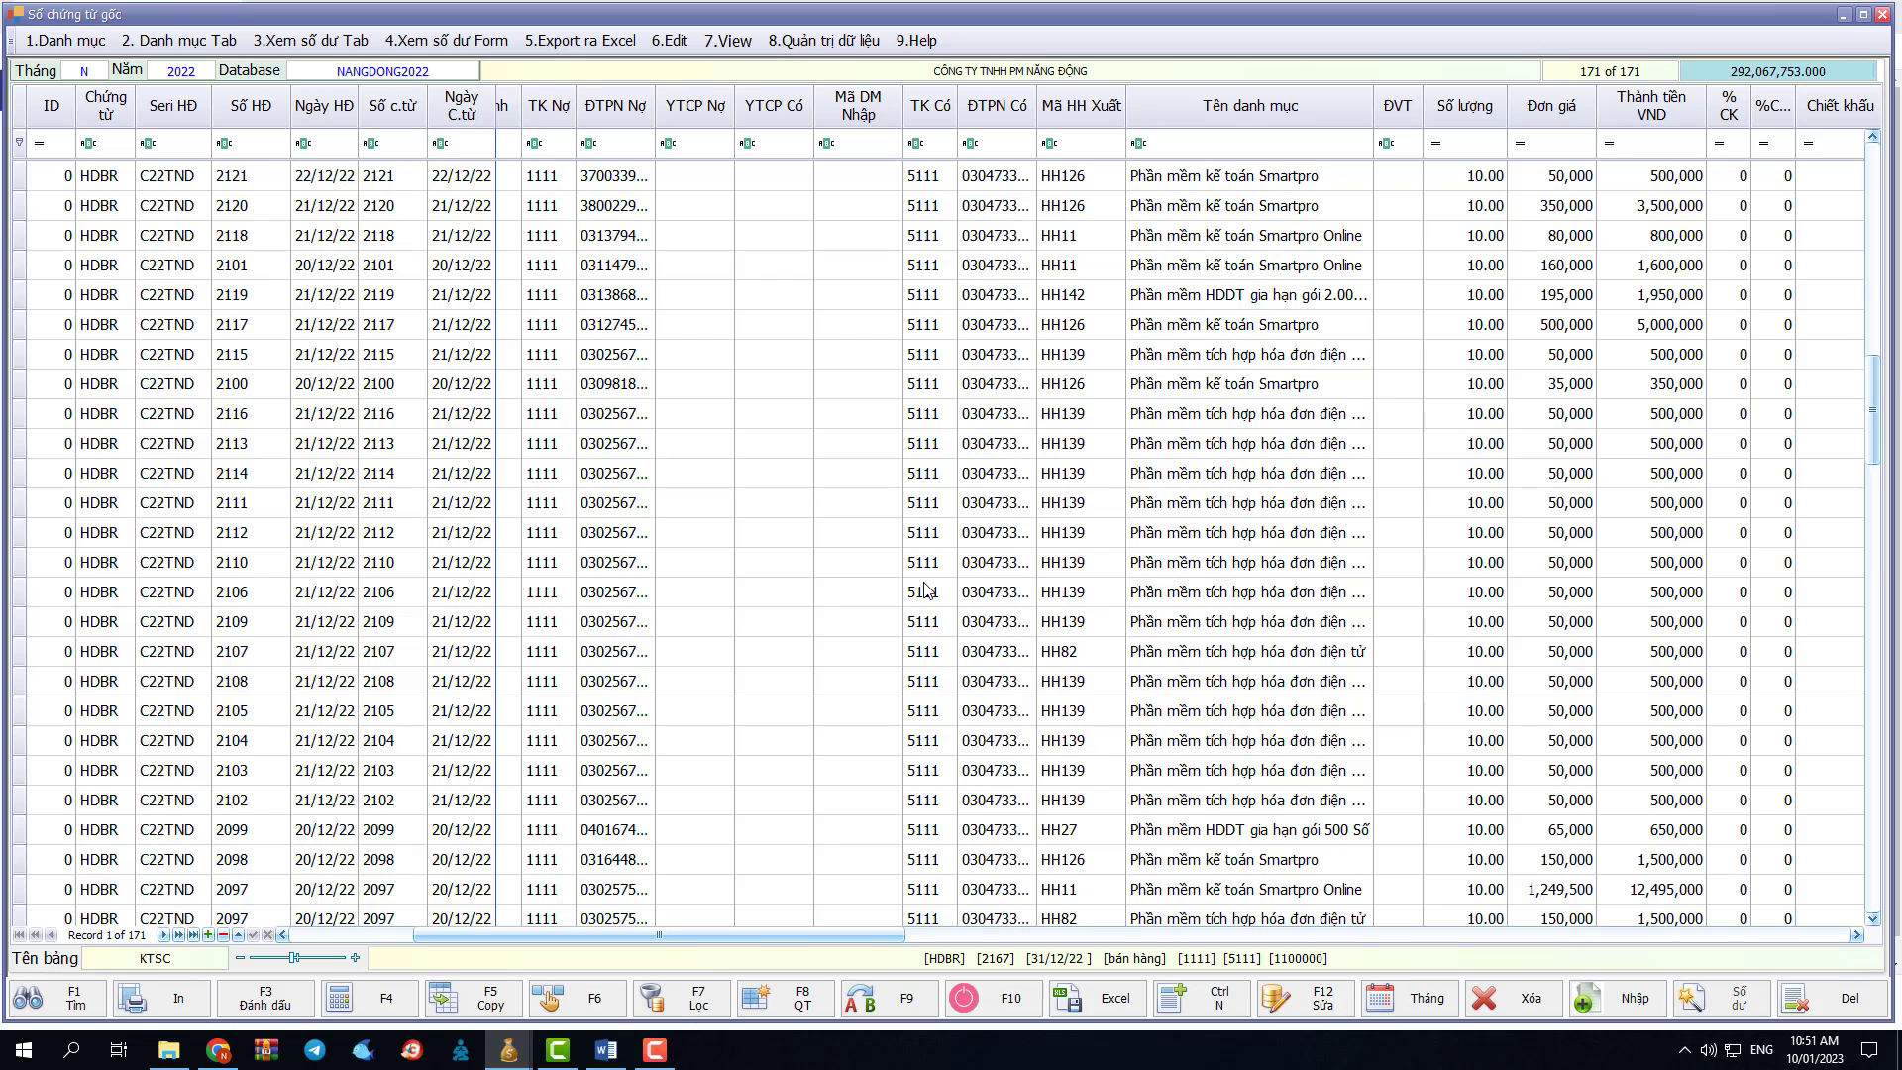
click(1882, 14)
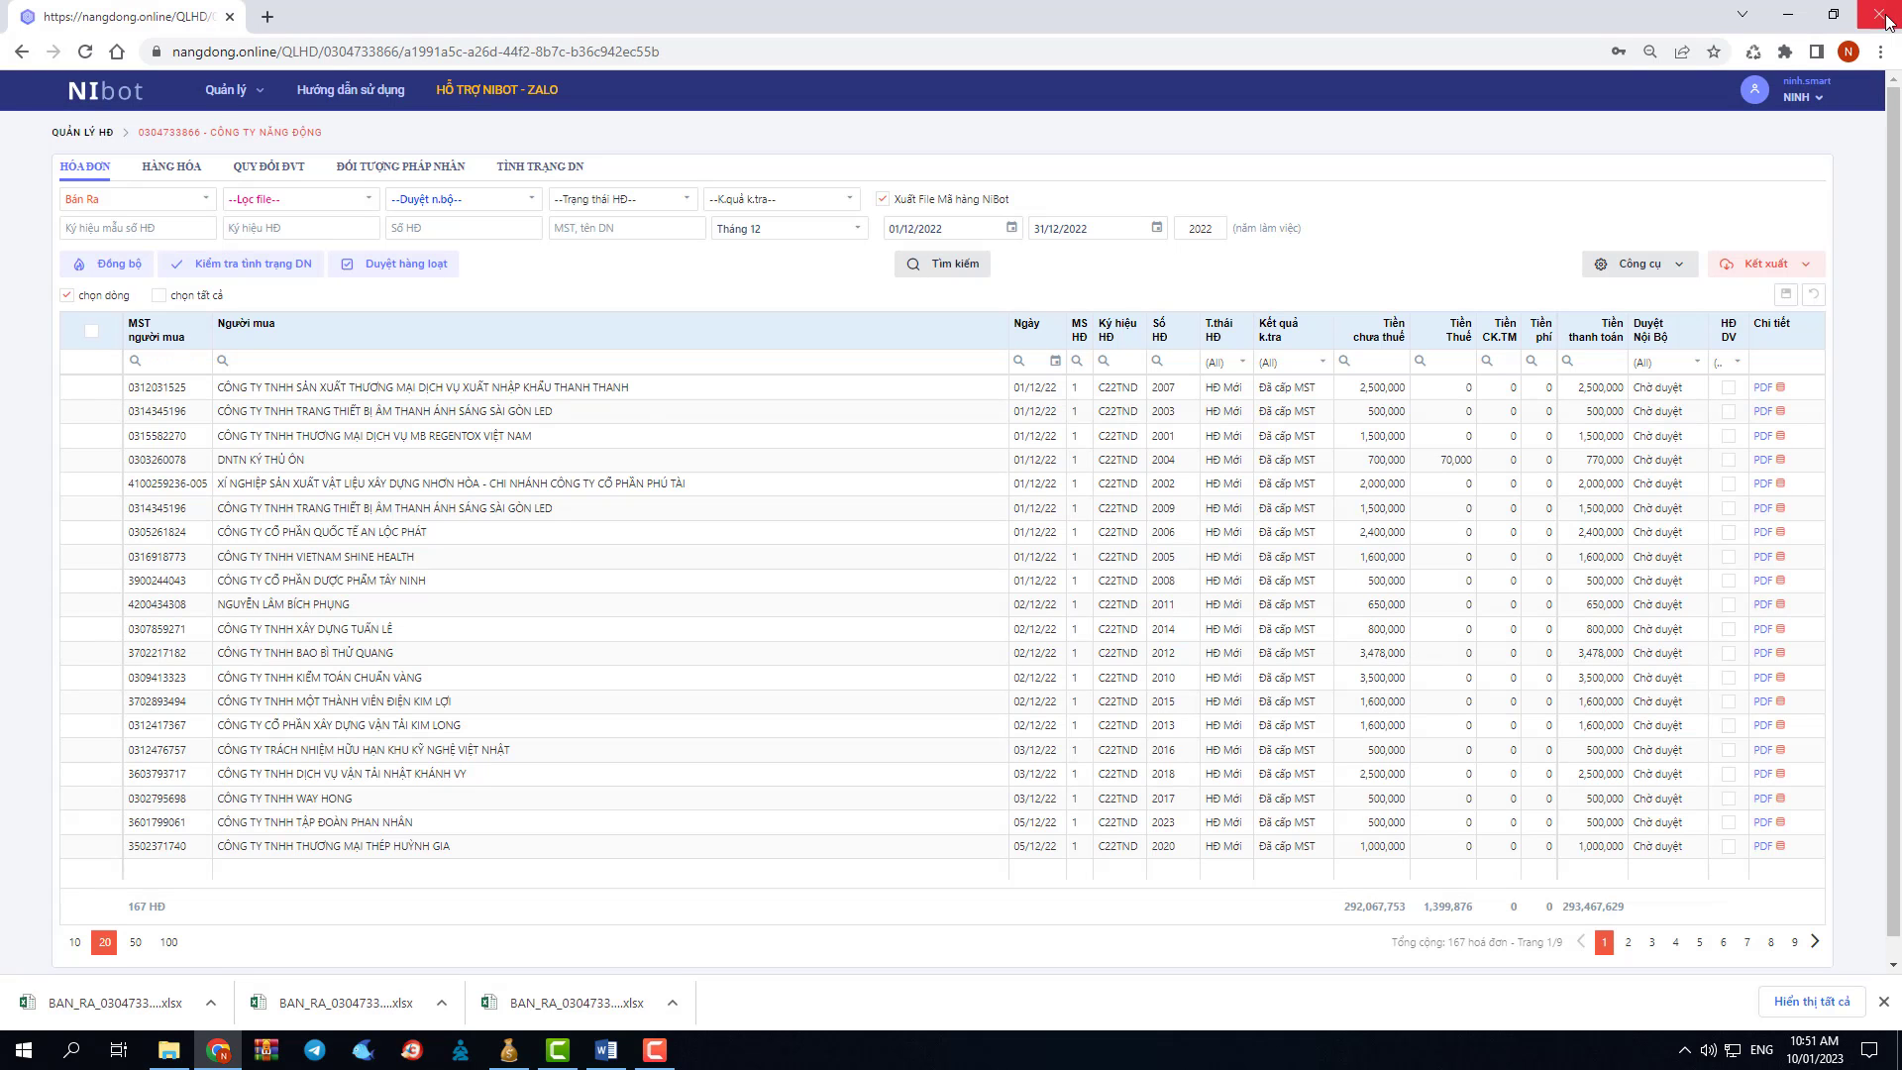
click(508, 1050)
click(446, 183)
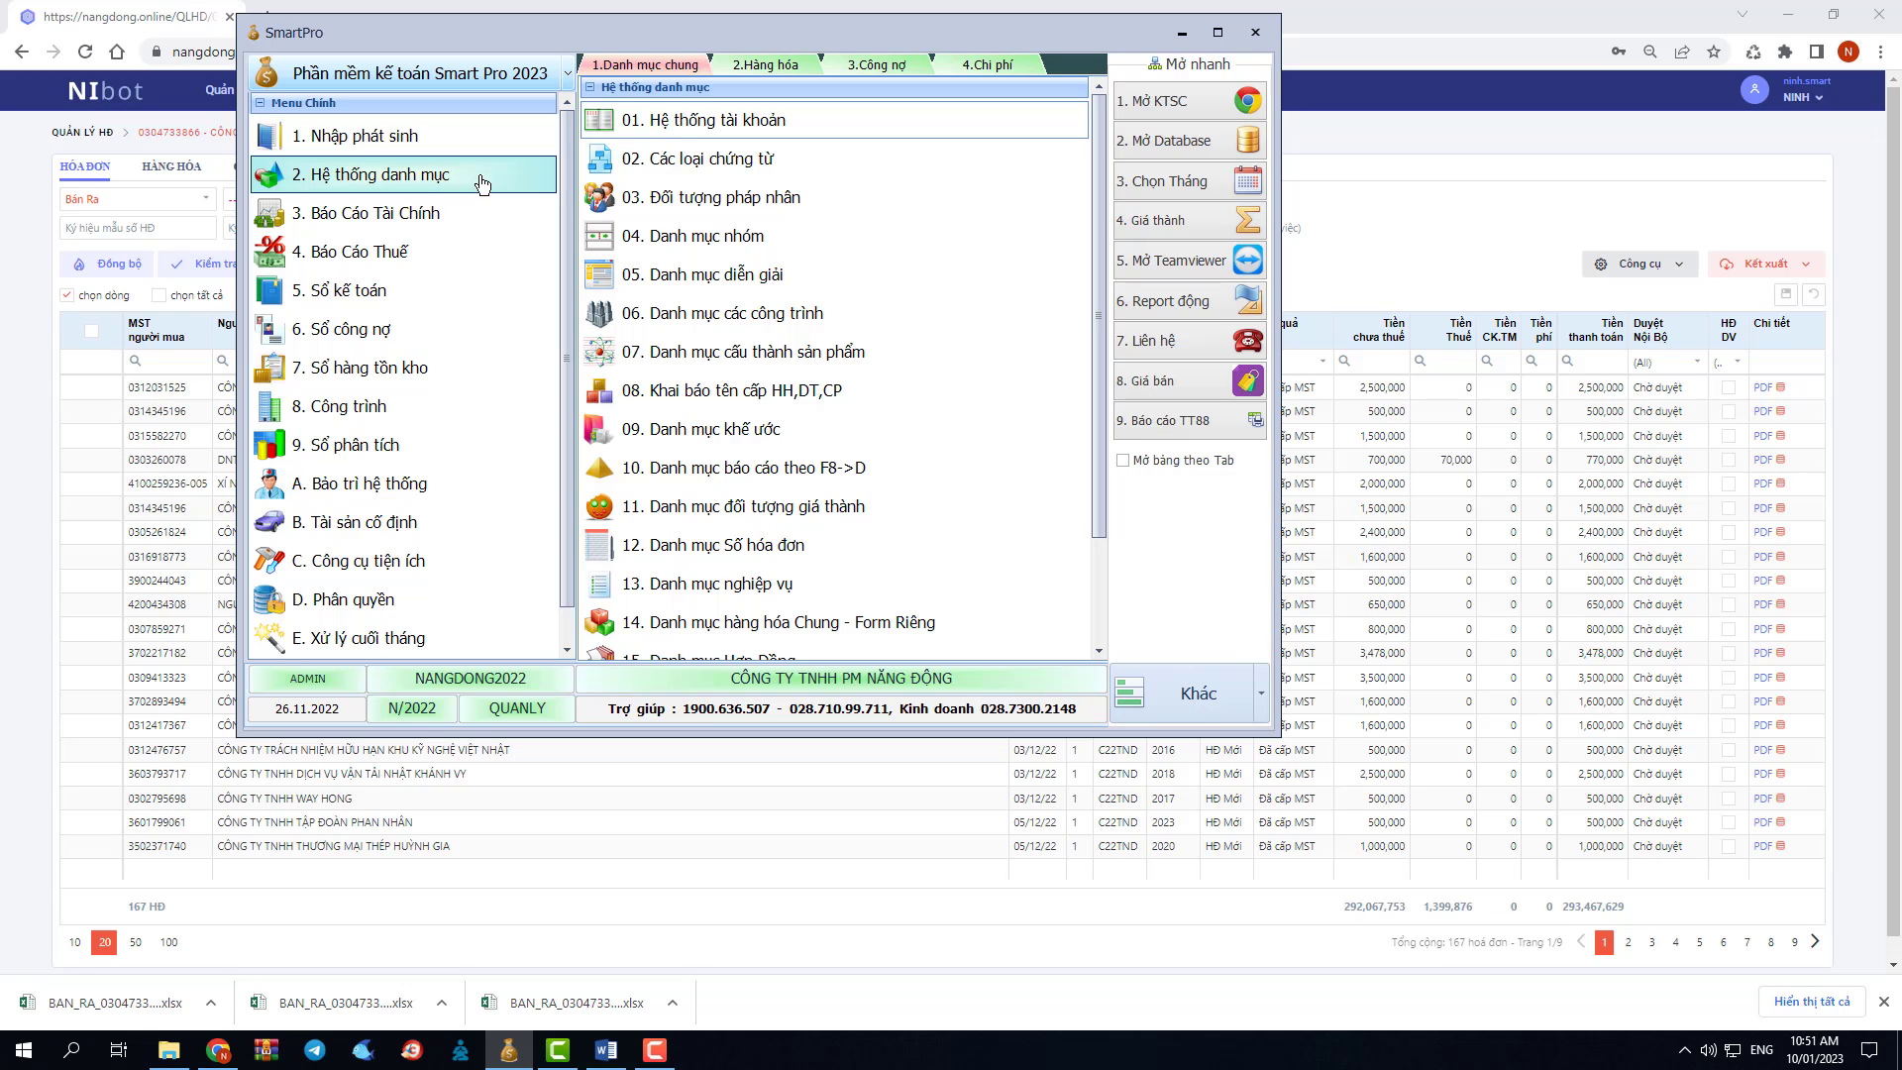
click(693, 180)
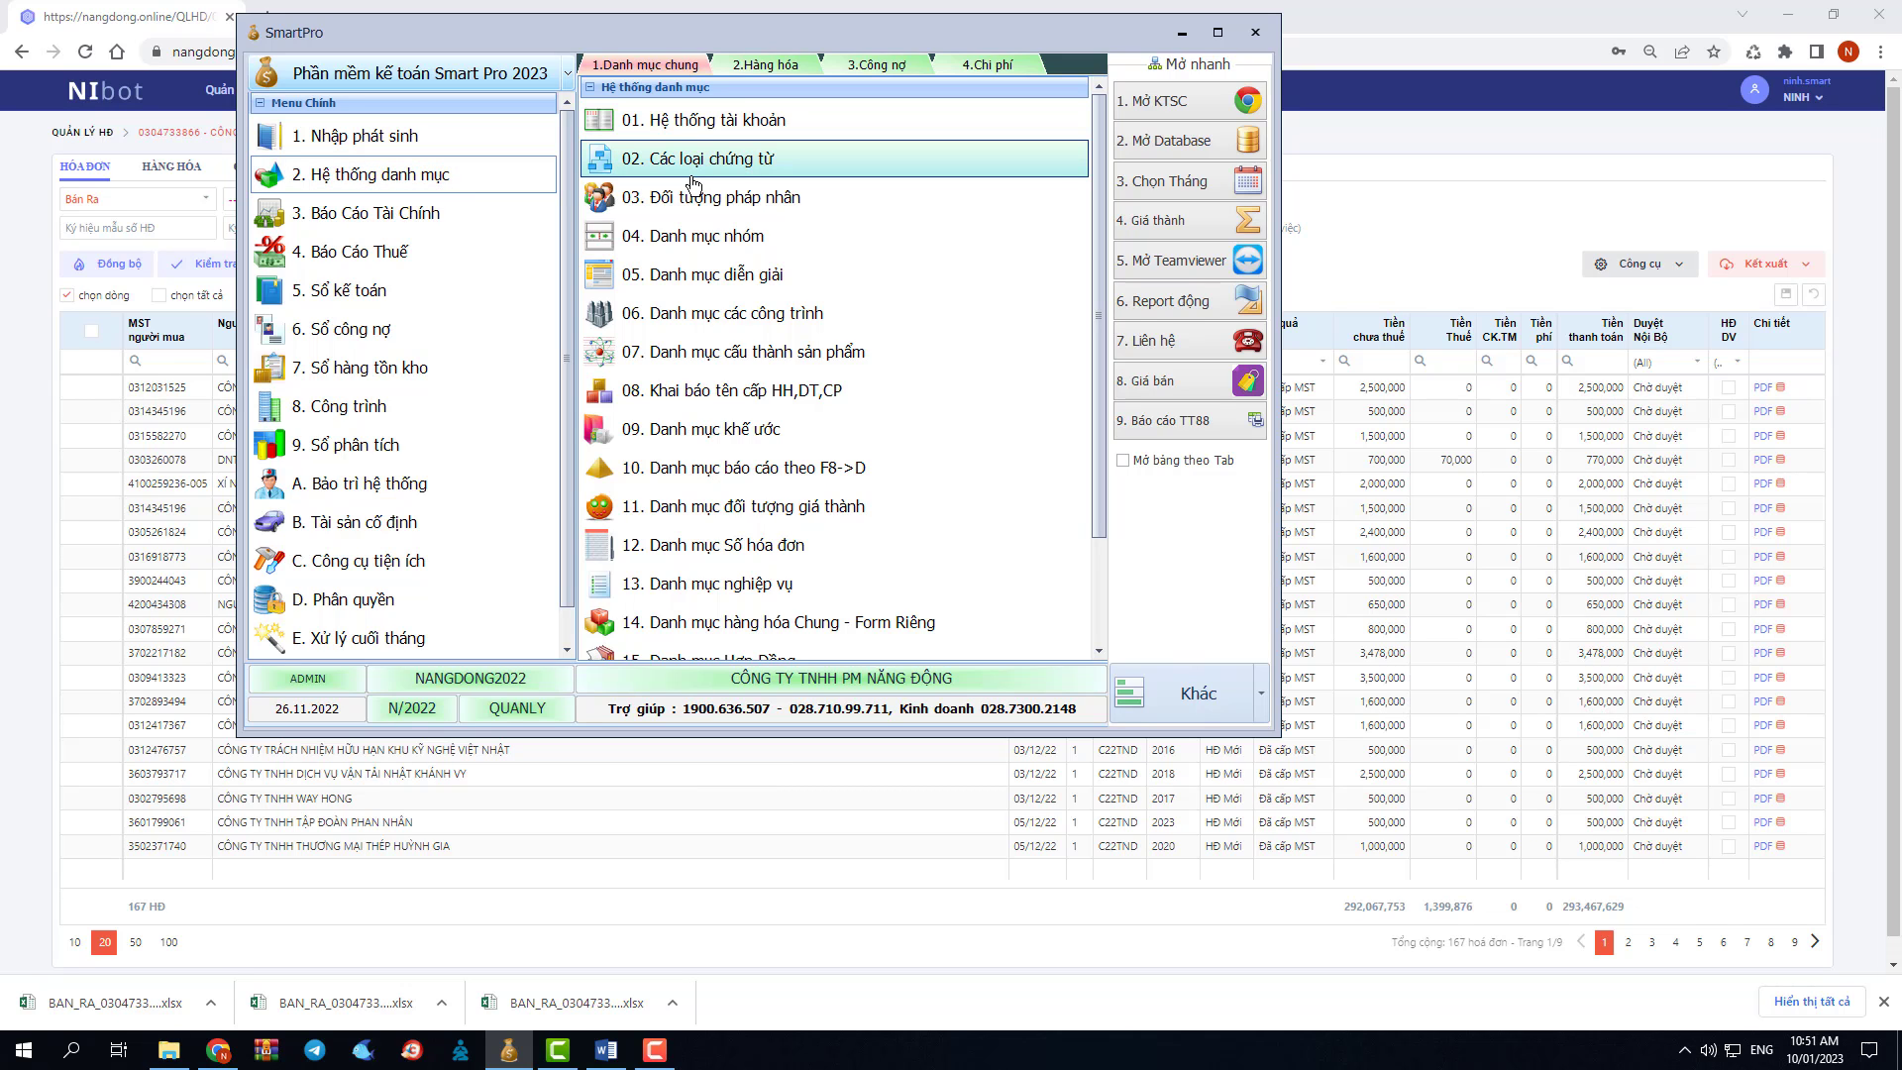
double_click(694, 183)
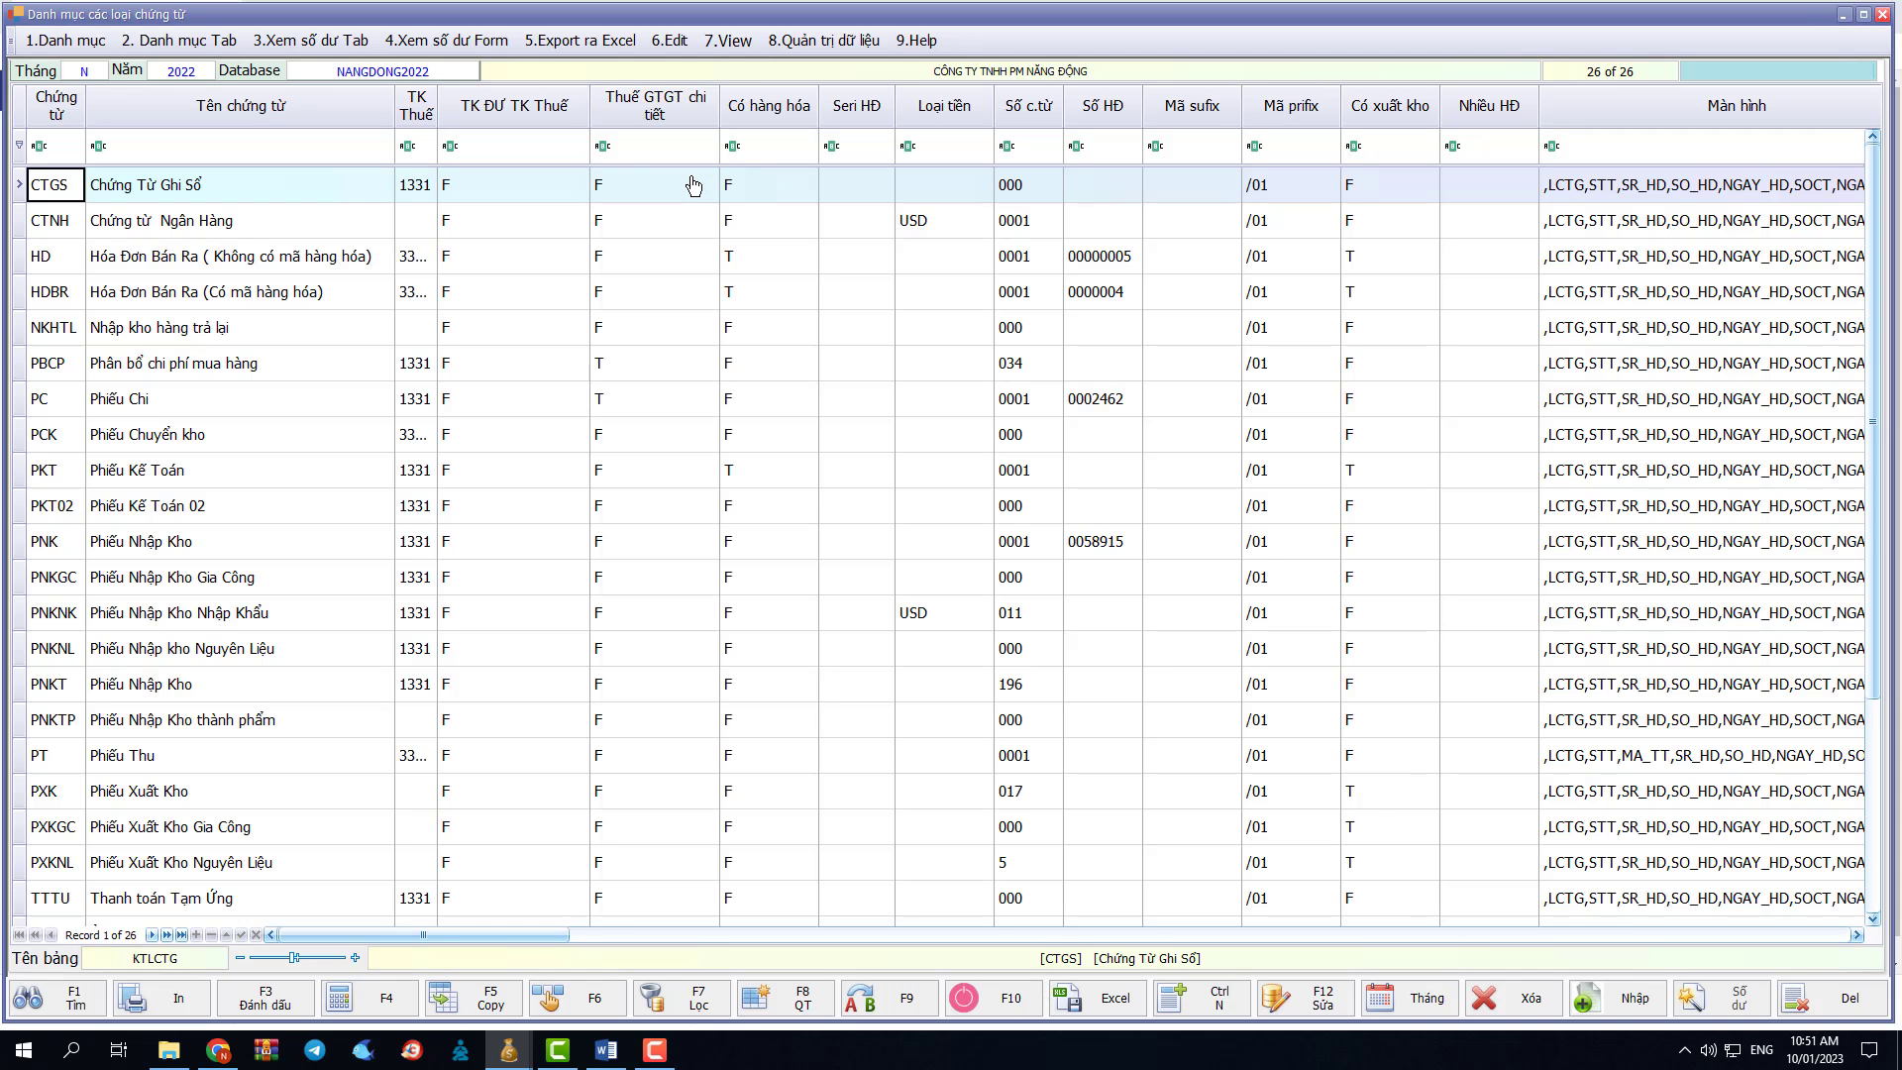
Step: Go to the Kiểu C.từ column and filter the voucher types to those equal to HDBR
click(282, 198)
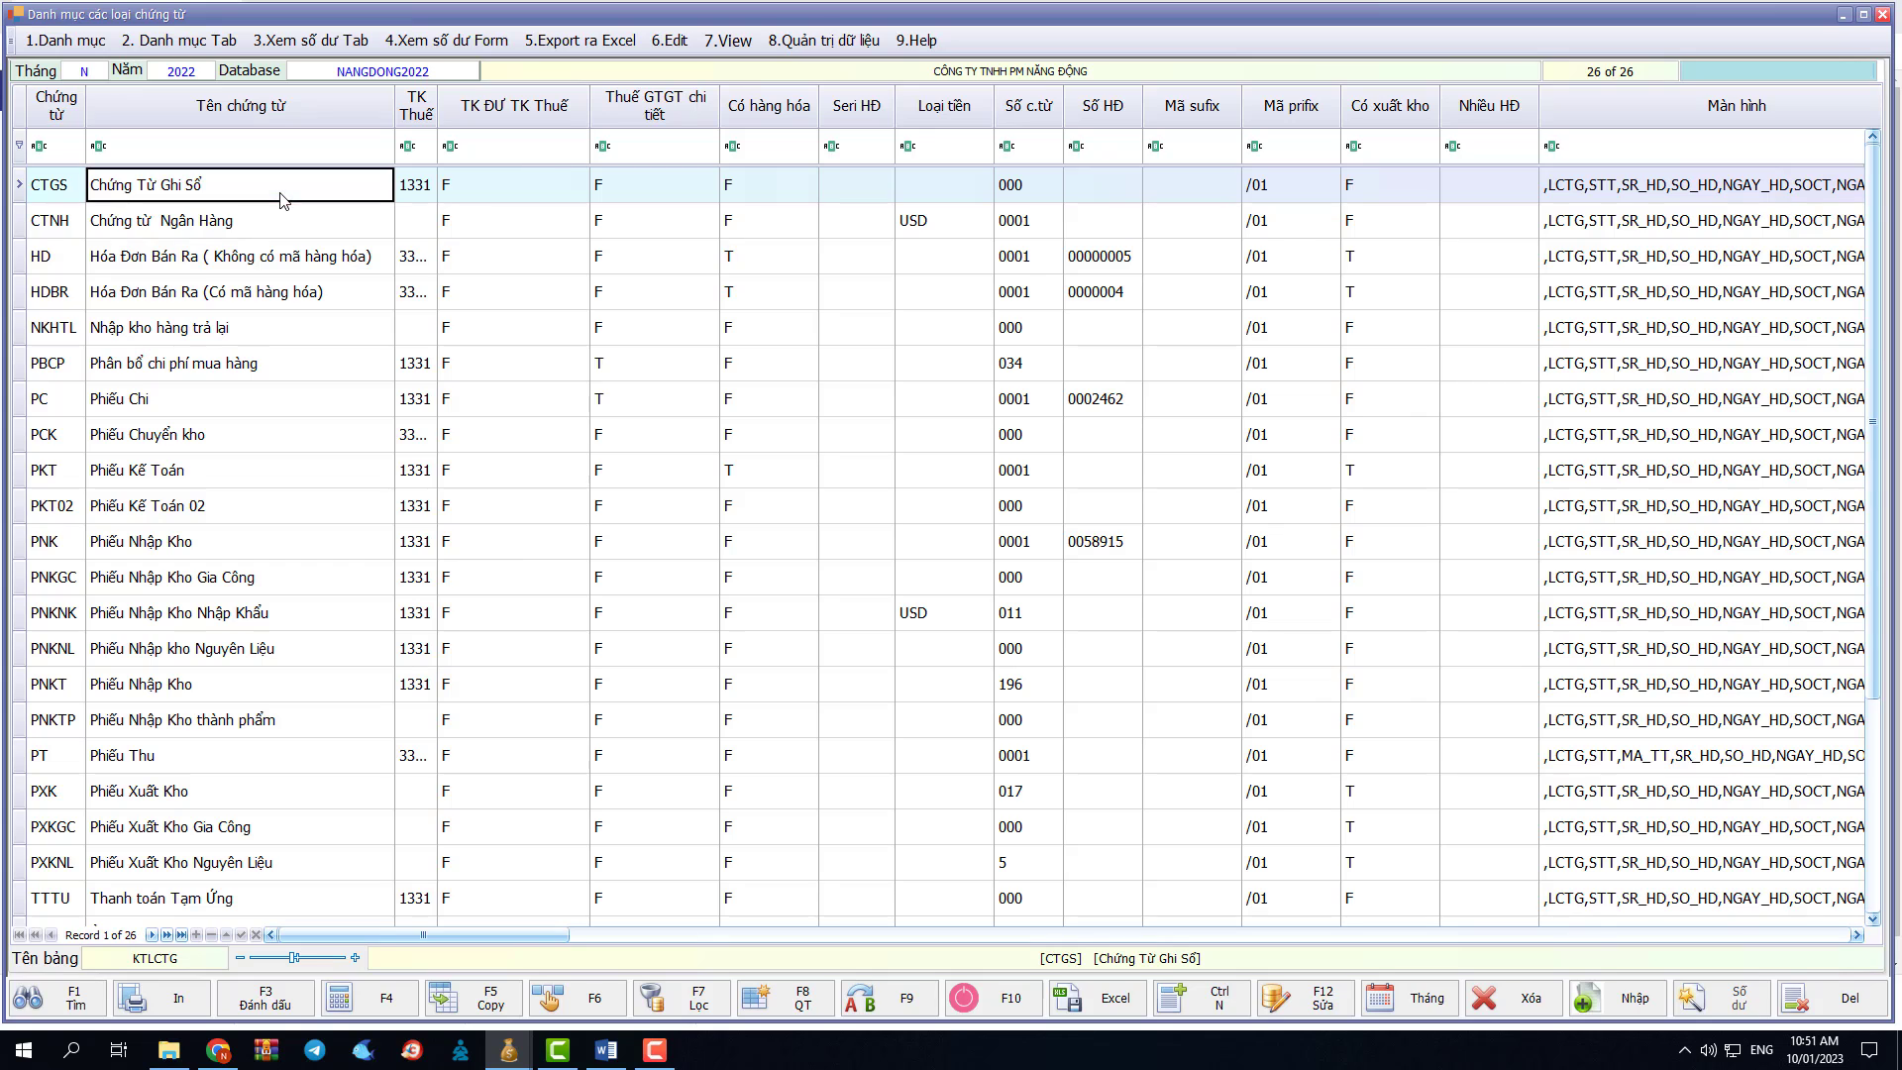
click(597, 1004)
text(KIEU_CONGTY)
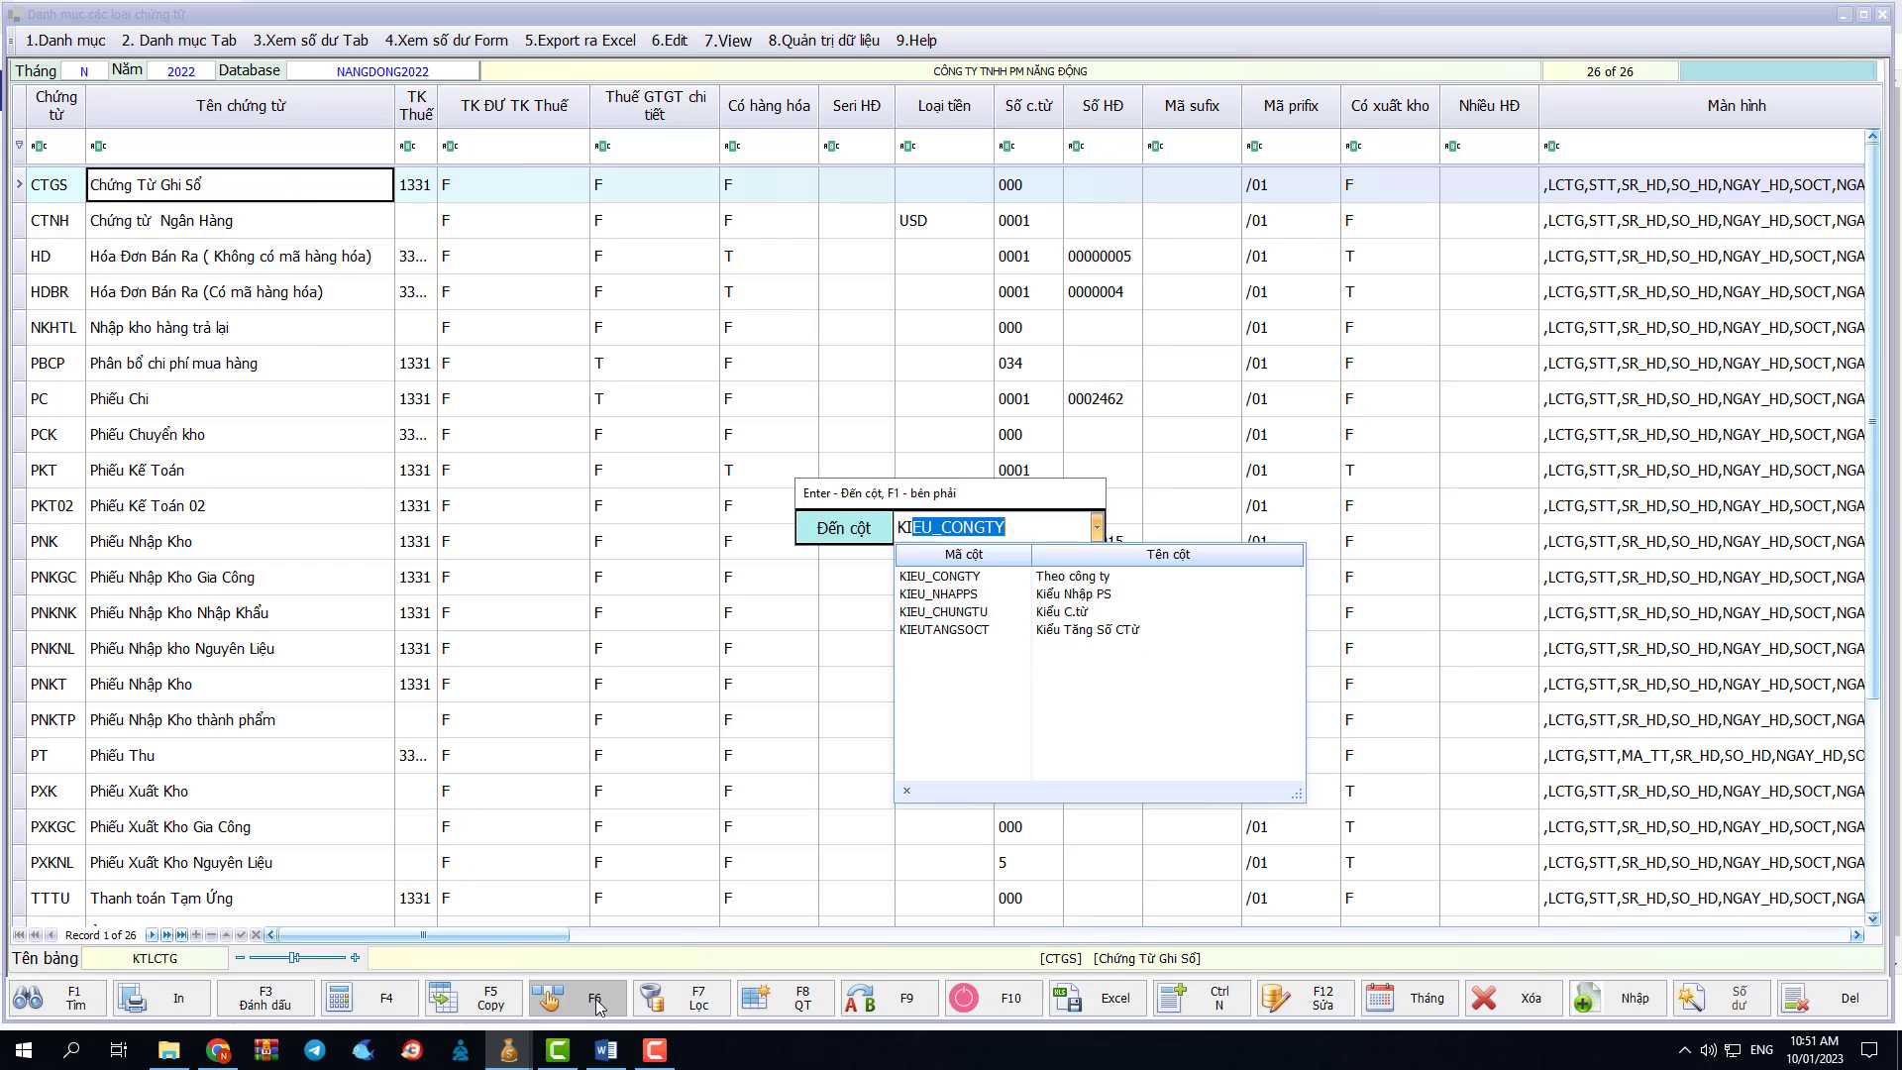
key(Down)
key(Down)
key(Down)
key(Return)
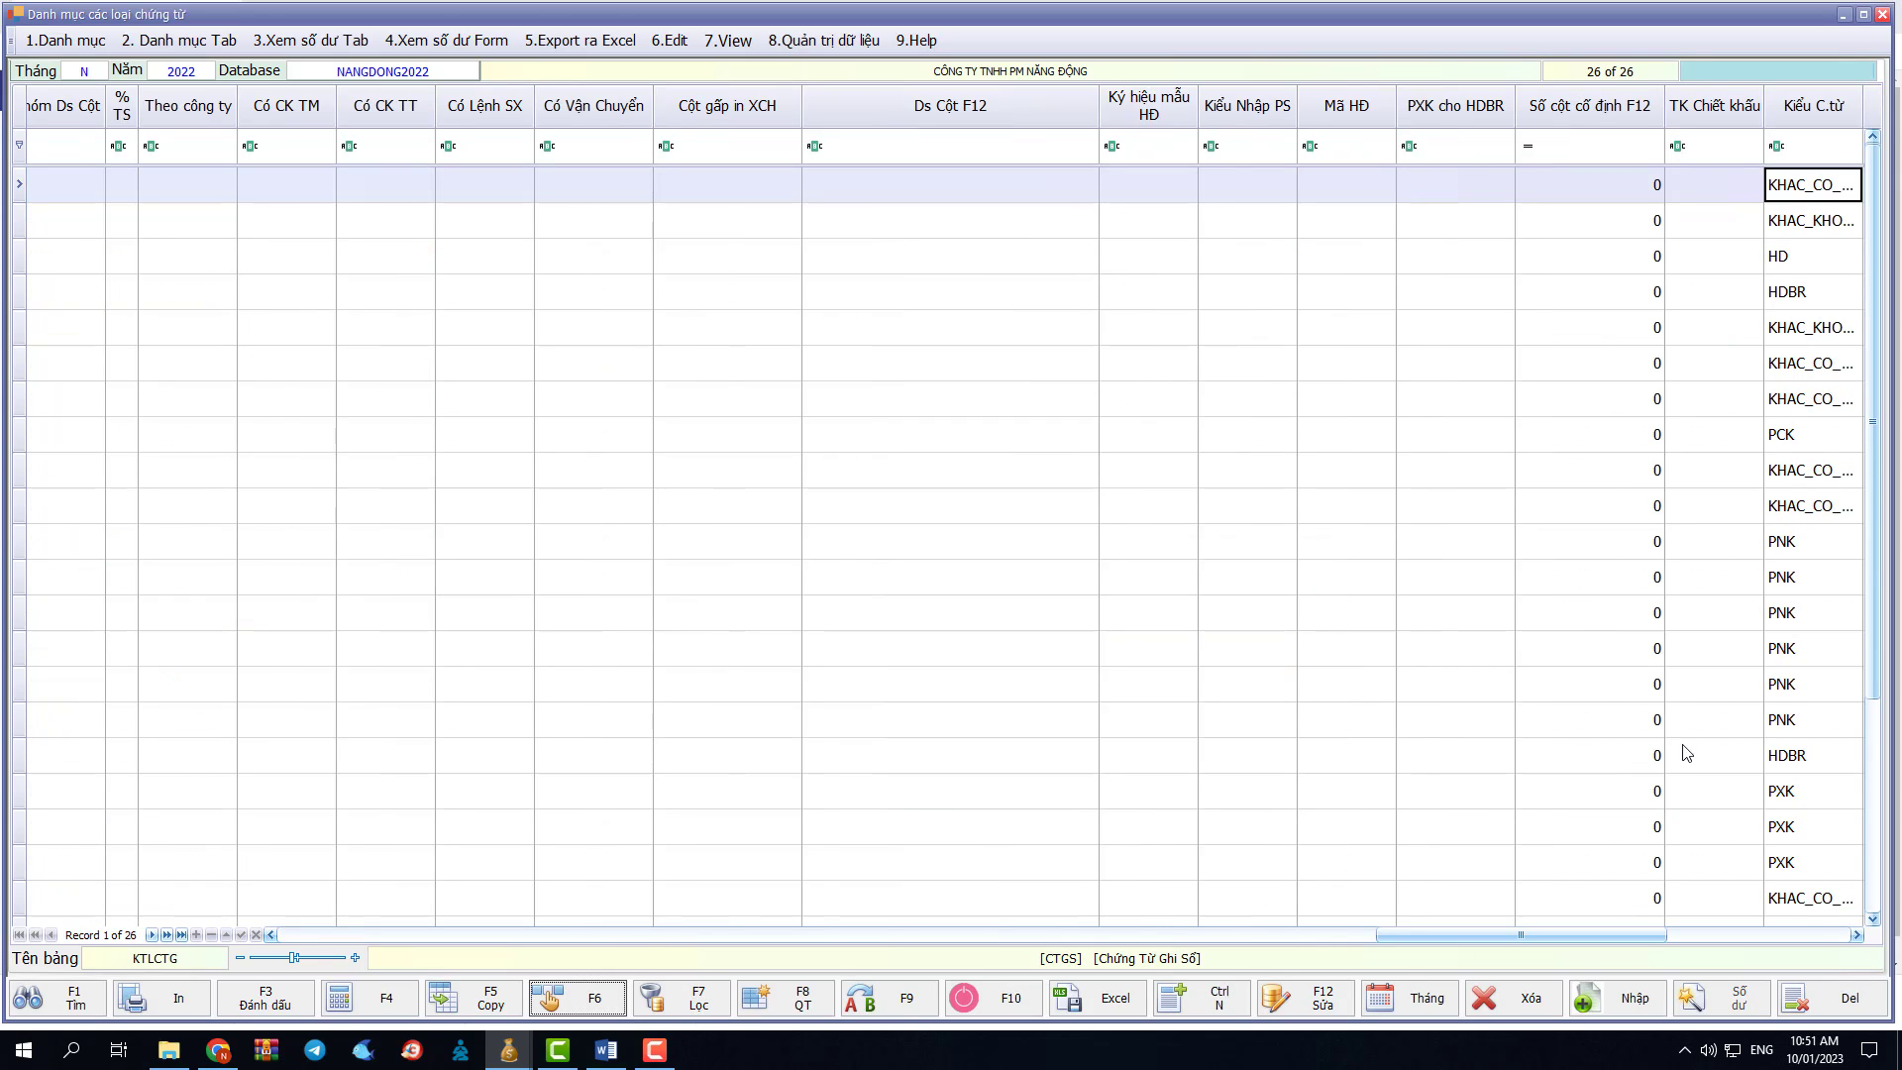
click(1837, 295)
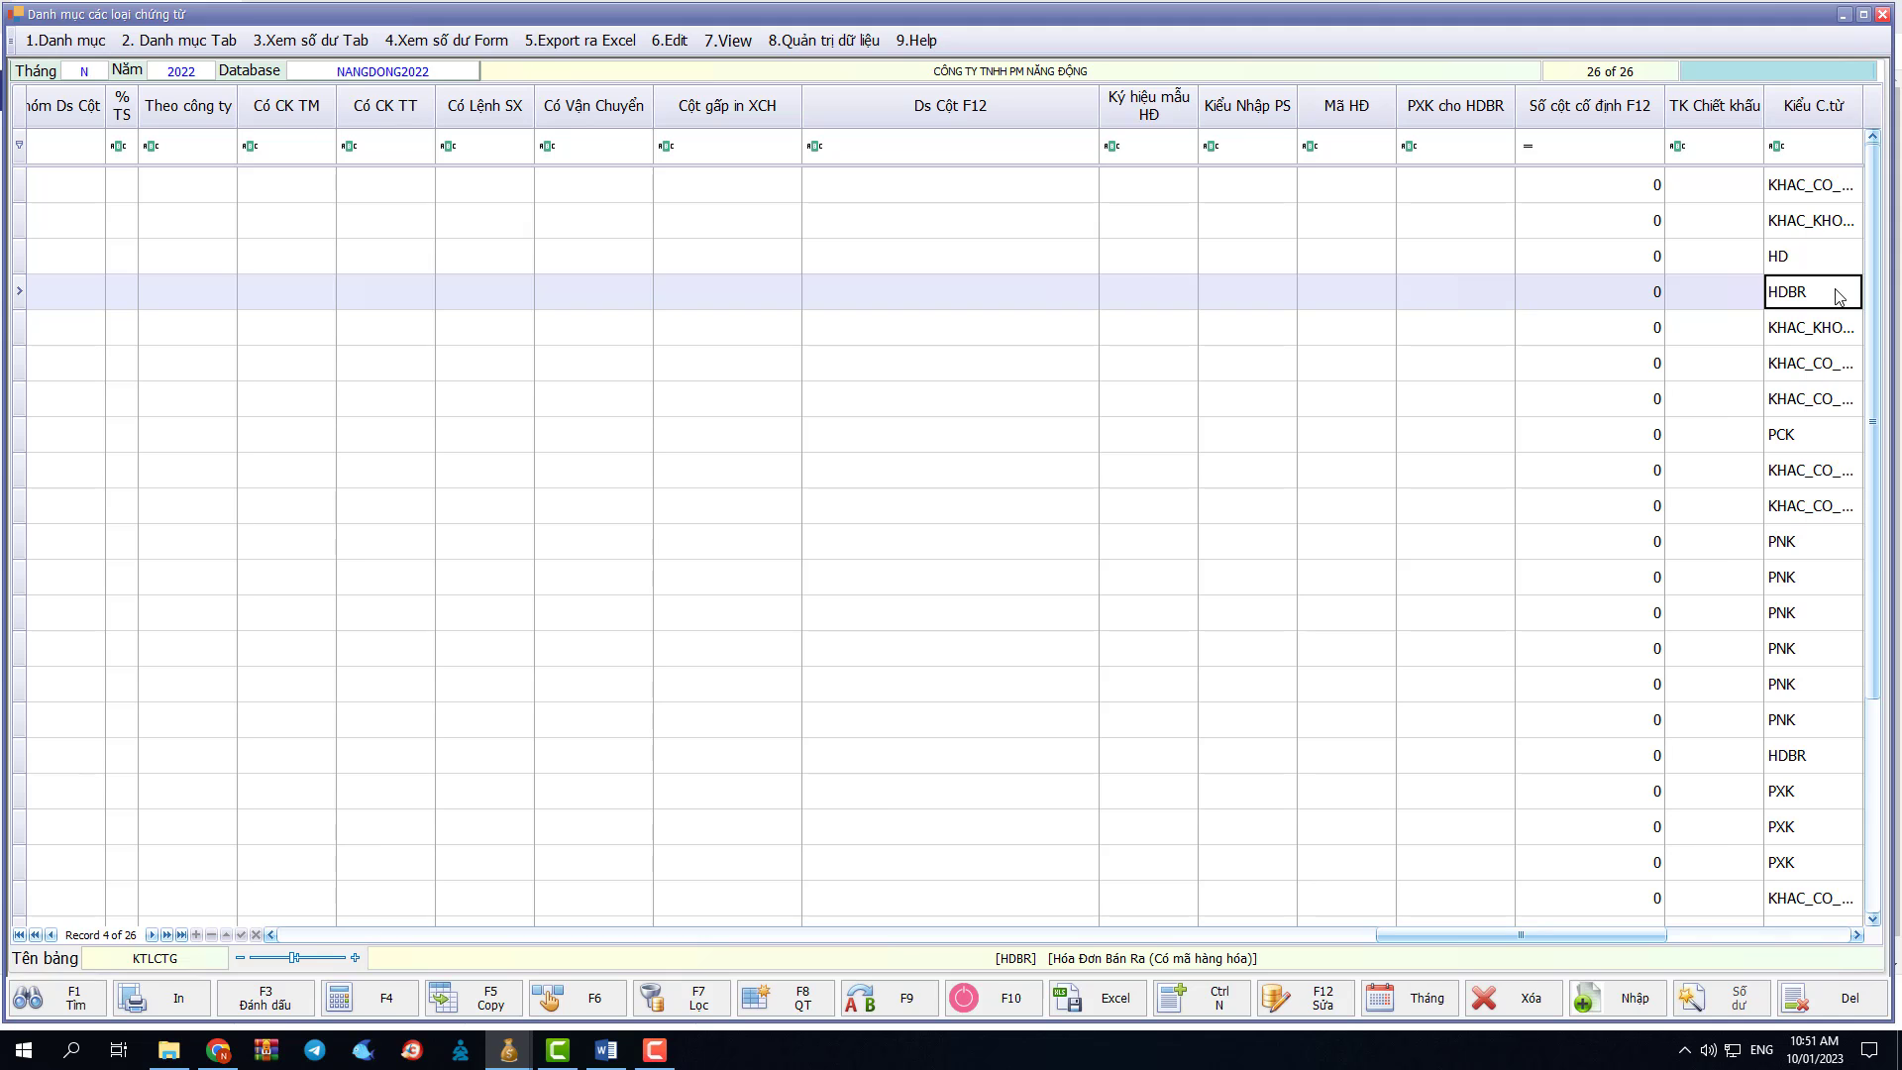
key(F7)
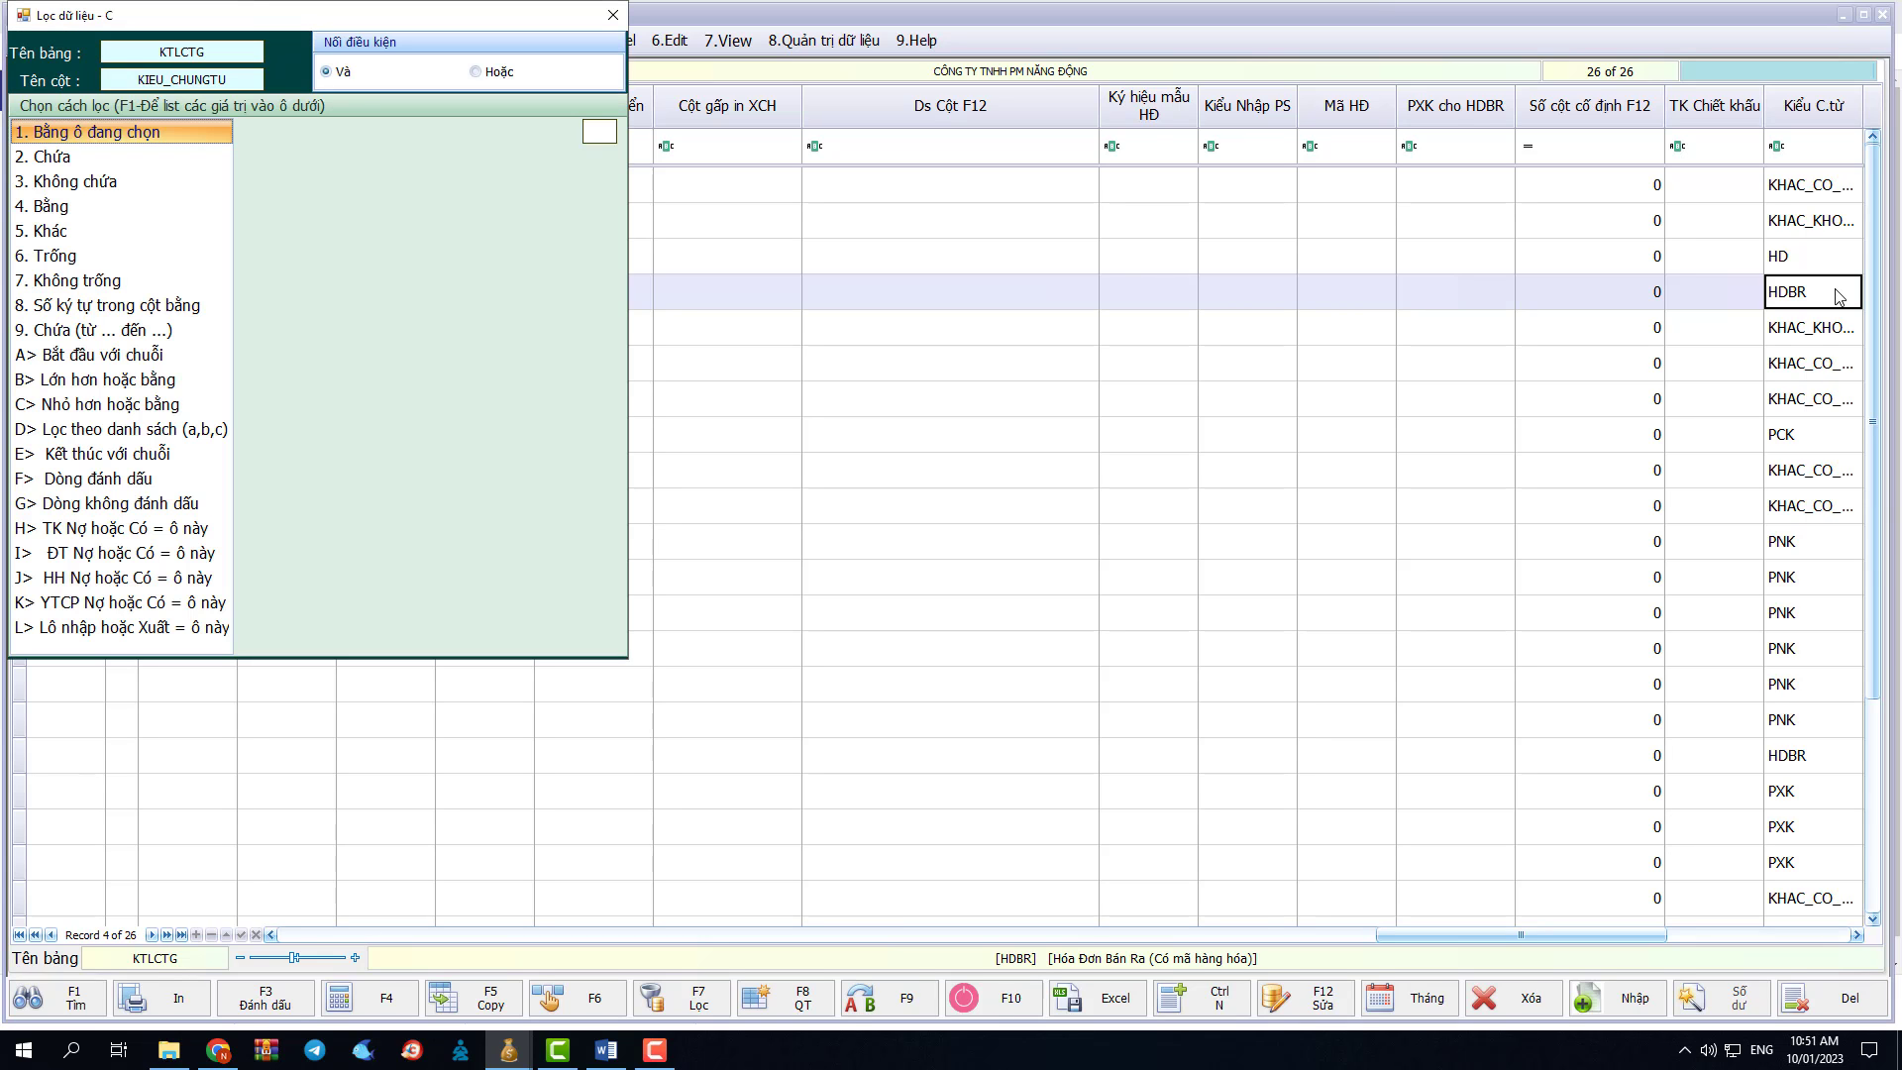
key(Return)
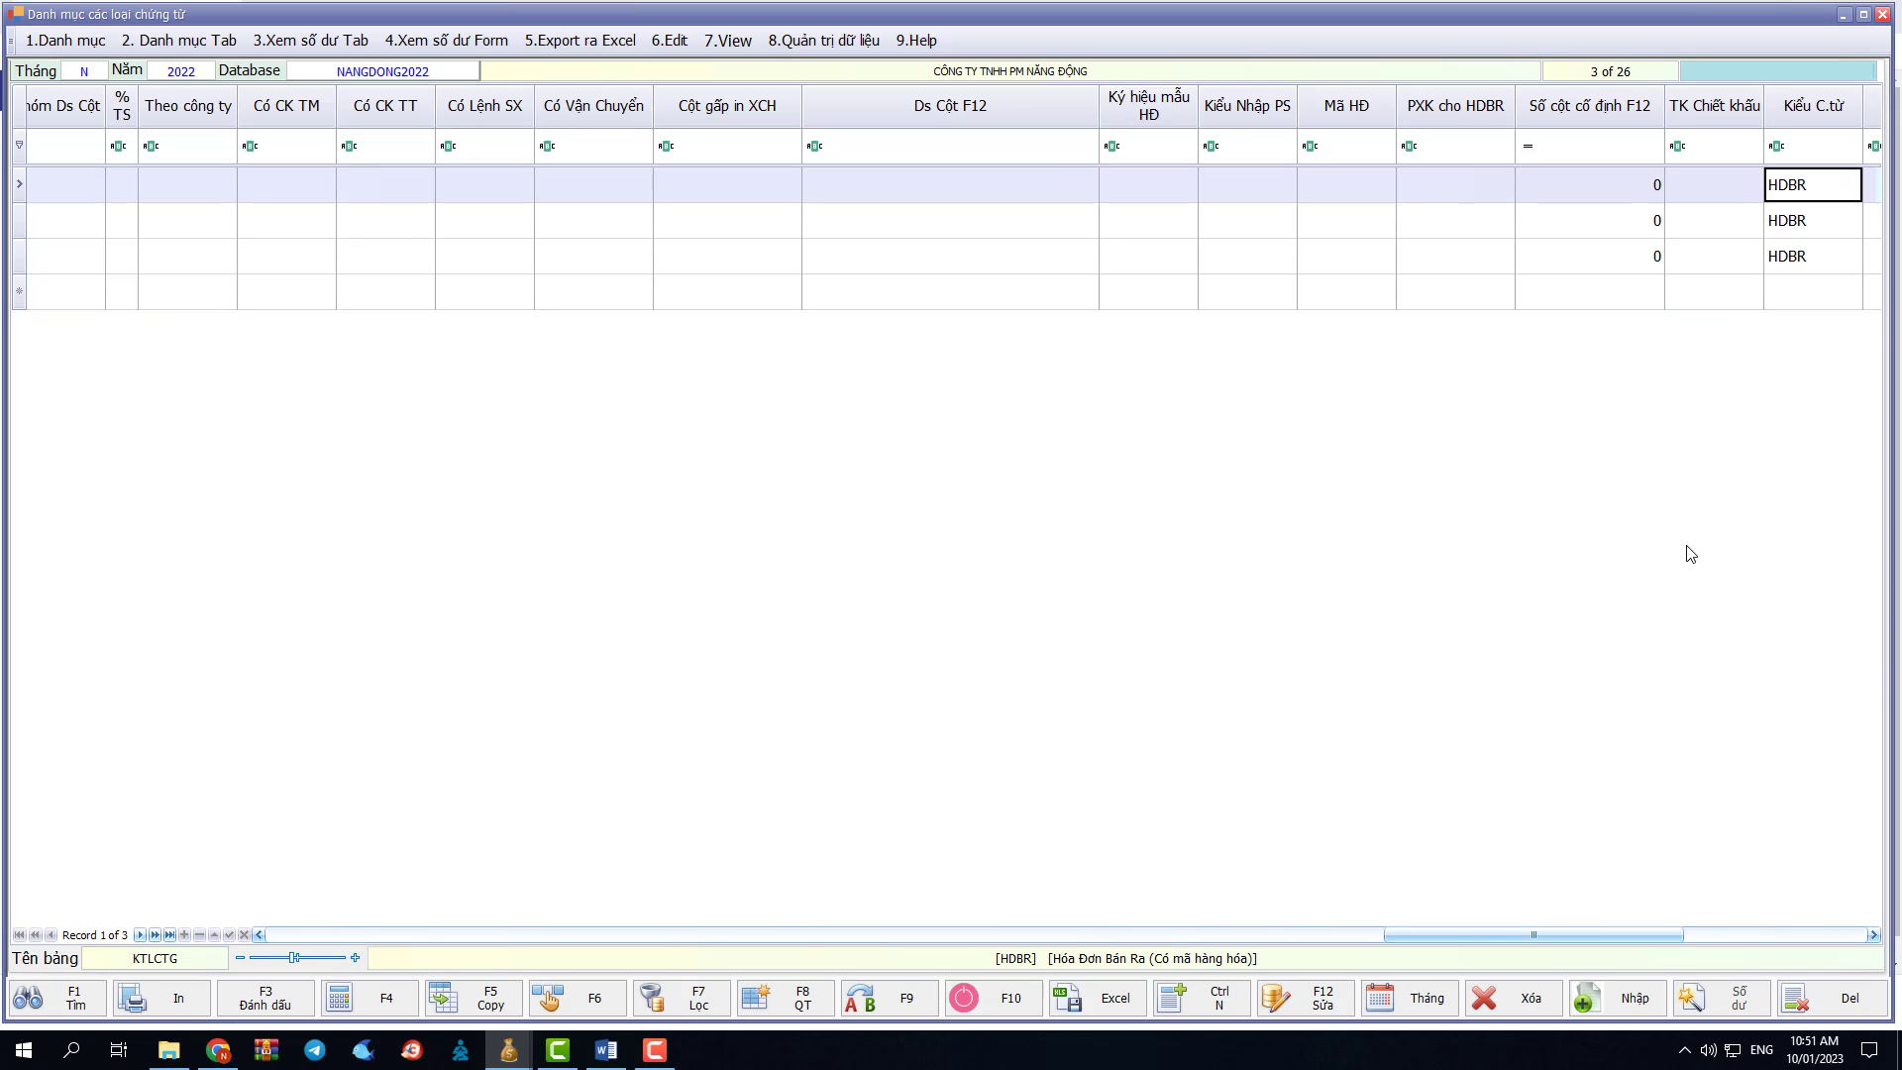
Step: Go to the PXK cho HDBR column (PXK_OF_HDBR) in the filtered voucher types and unlock the table for editing
drag(1407, 935, 255, 929)
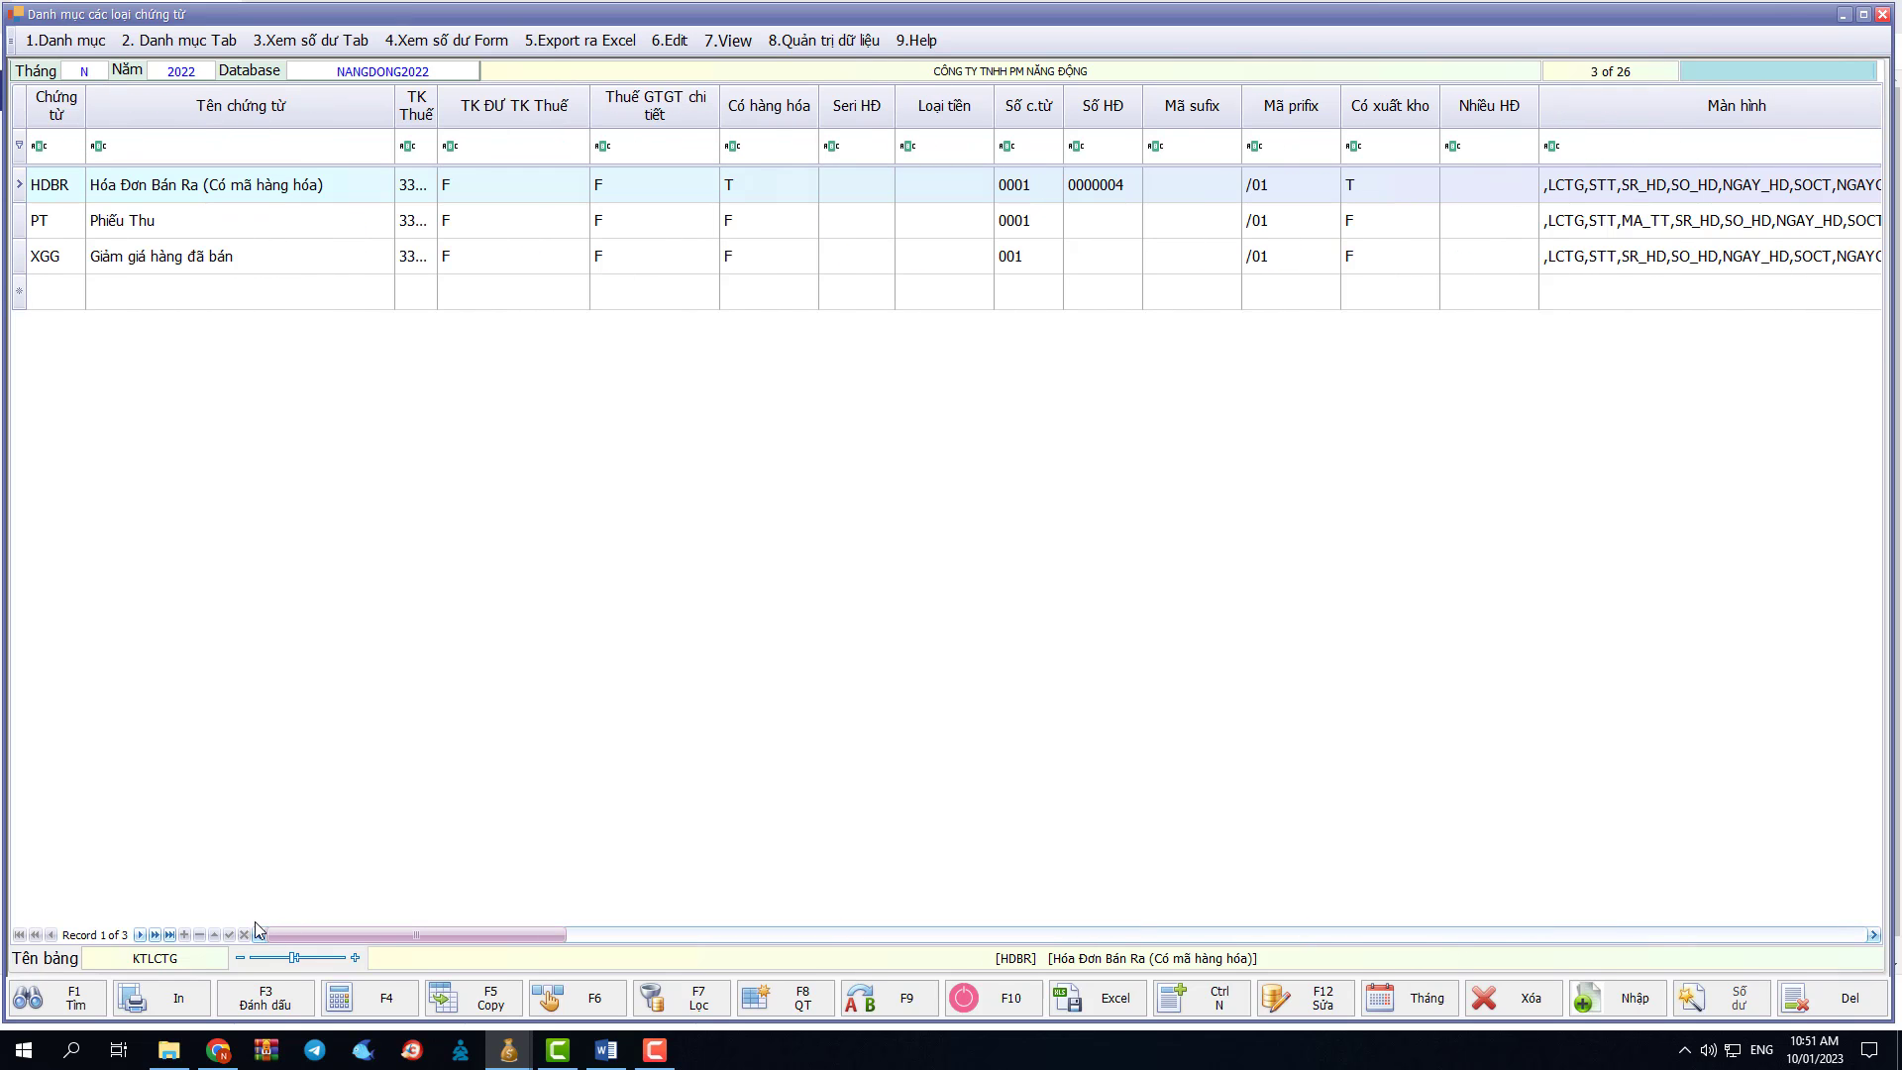
drag(543, 935, 315, 936)
click(849, 191)
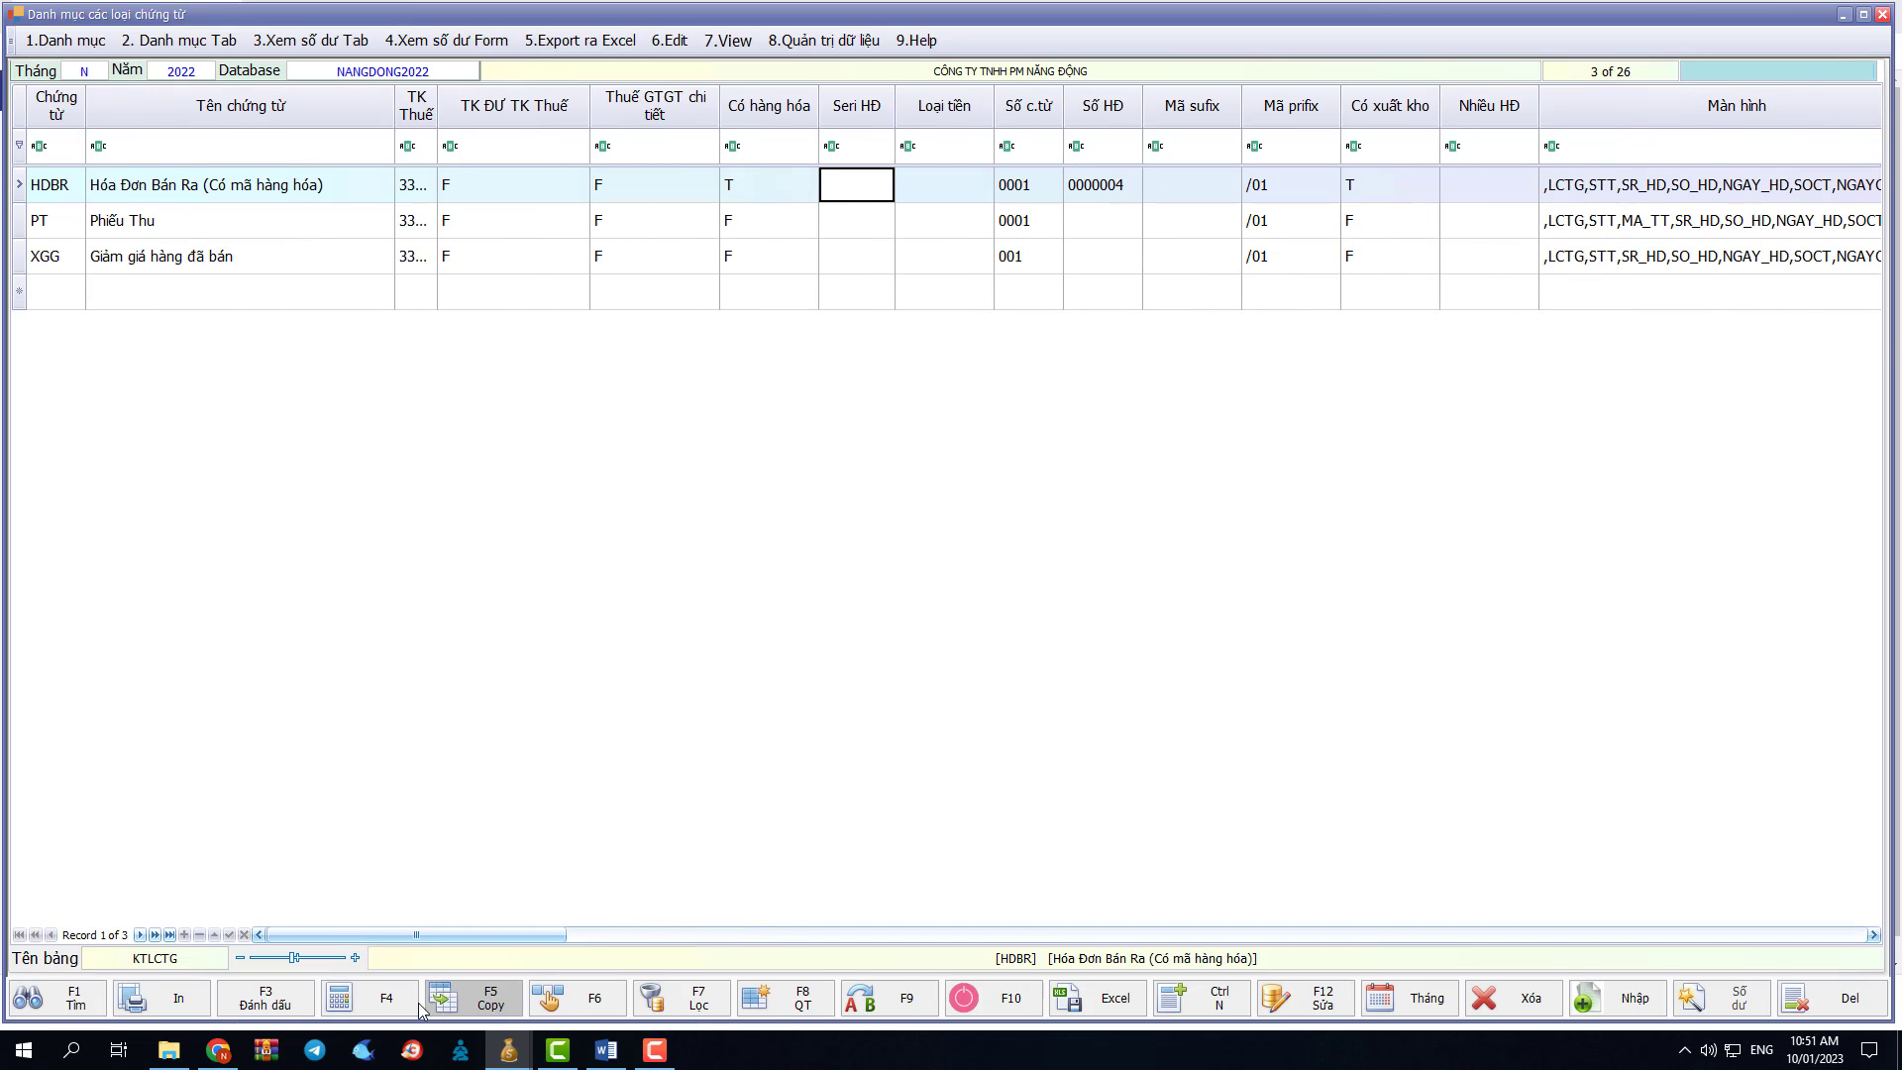
click(606, 1011)
text(PXK_OF_HDBR)
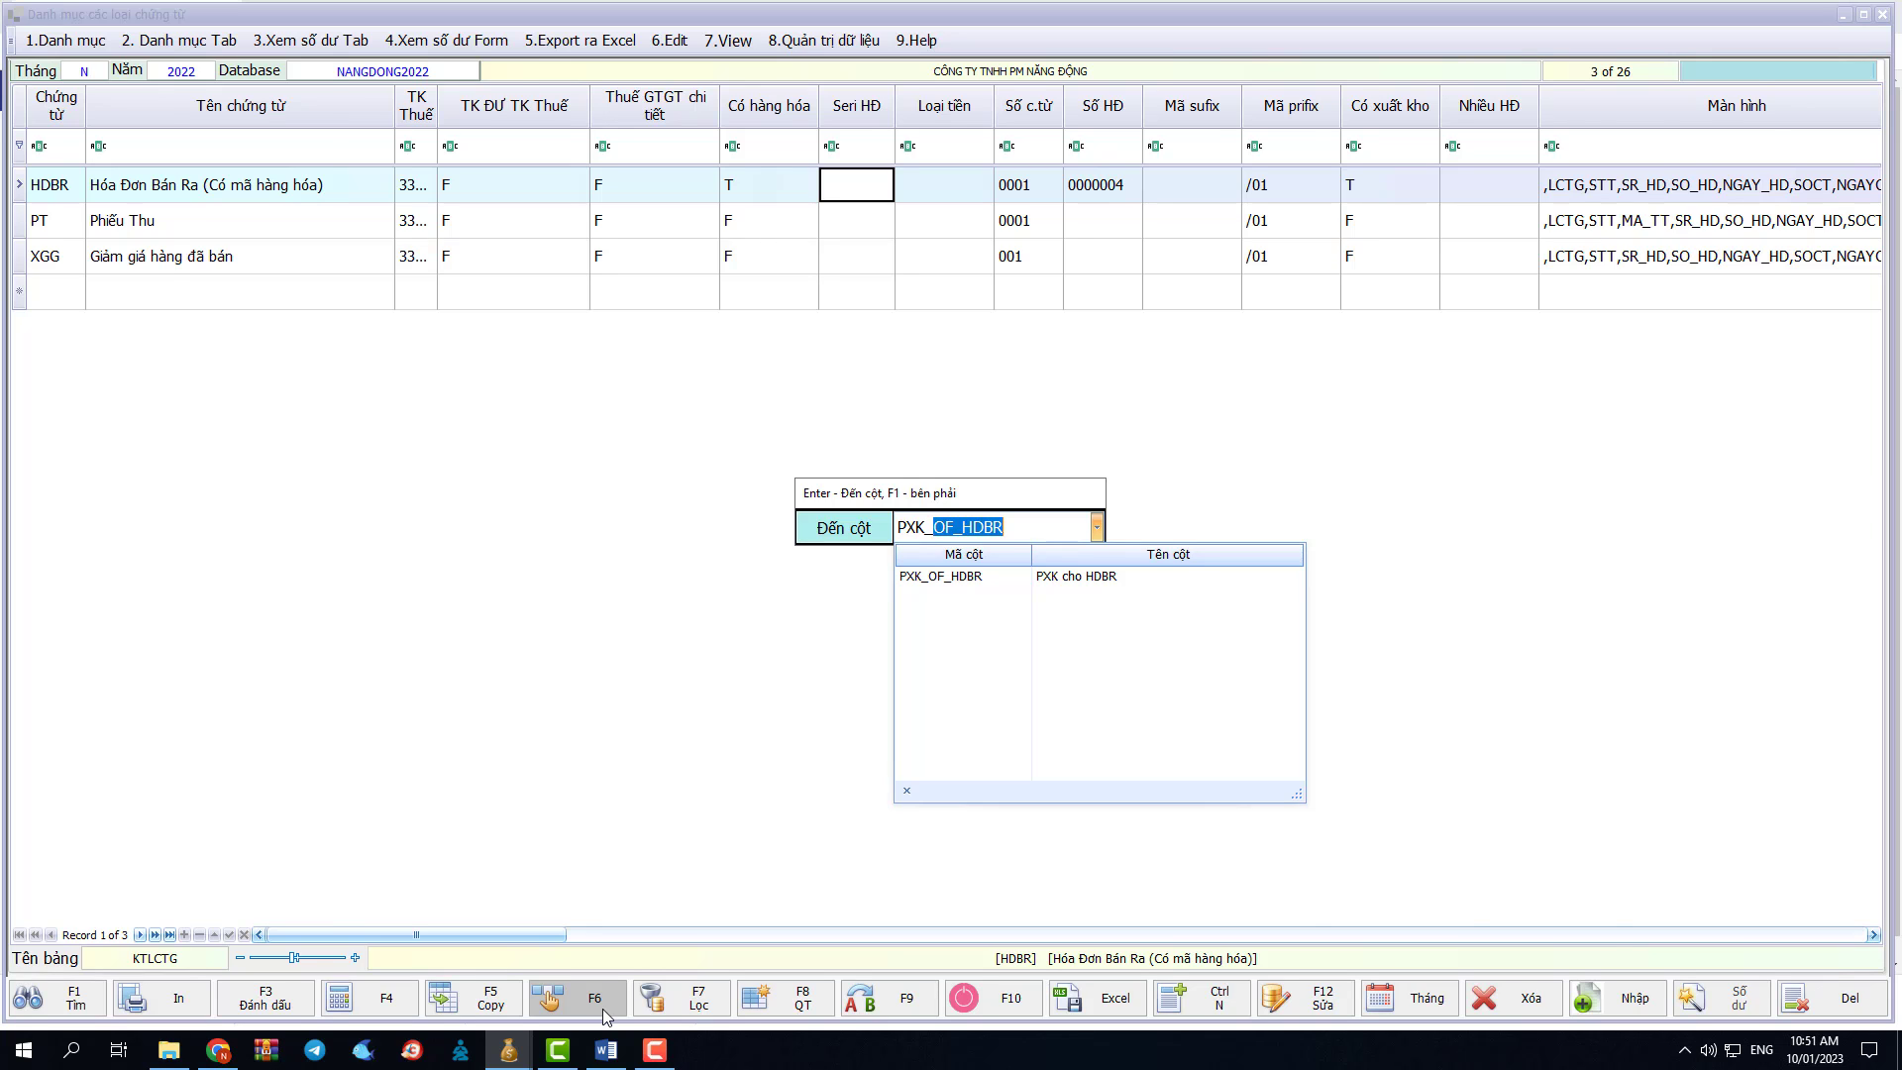
key(Return)
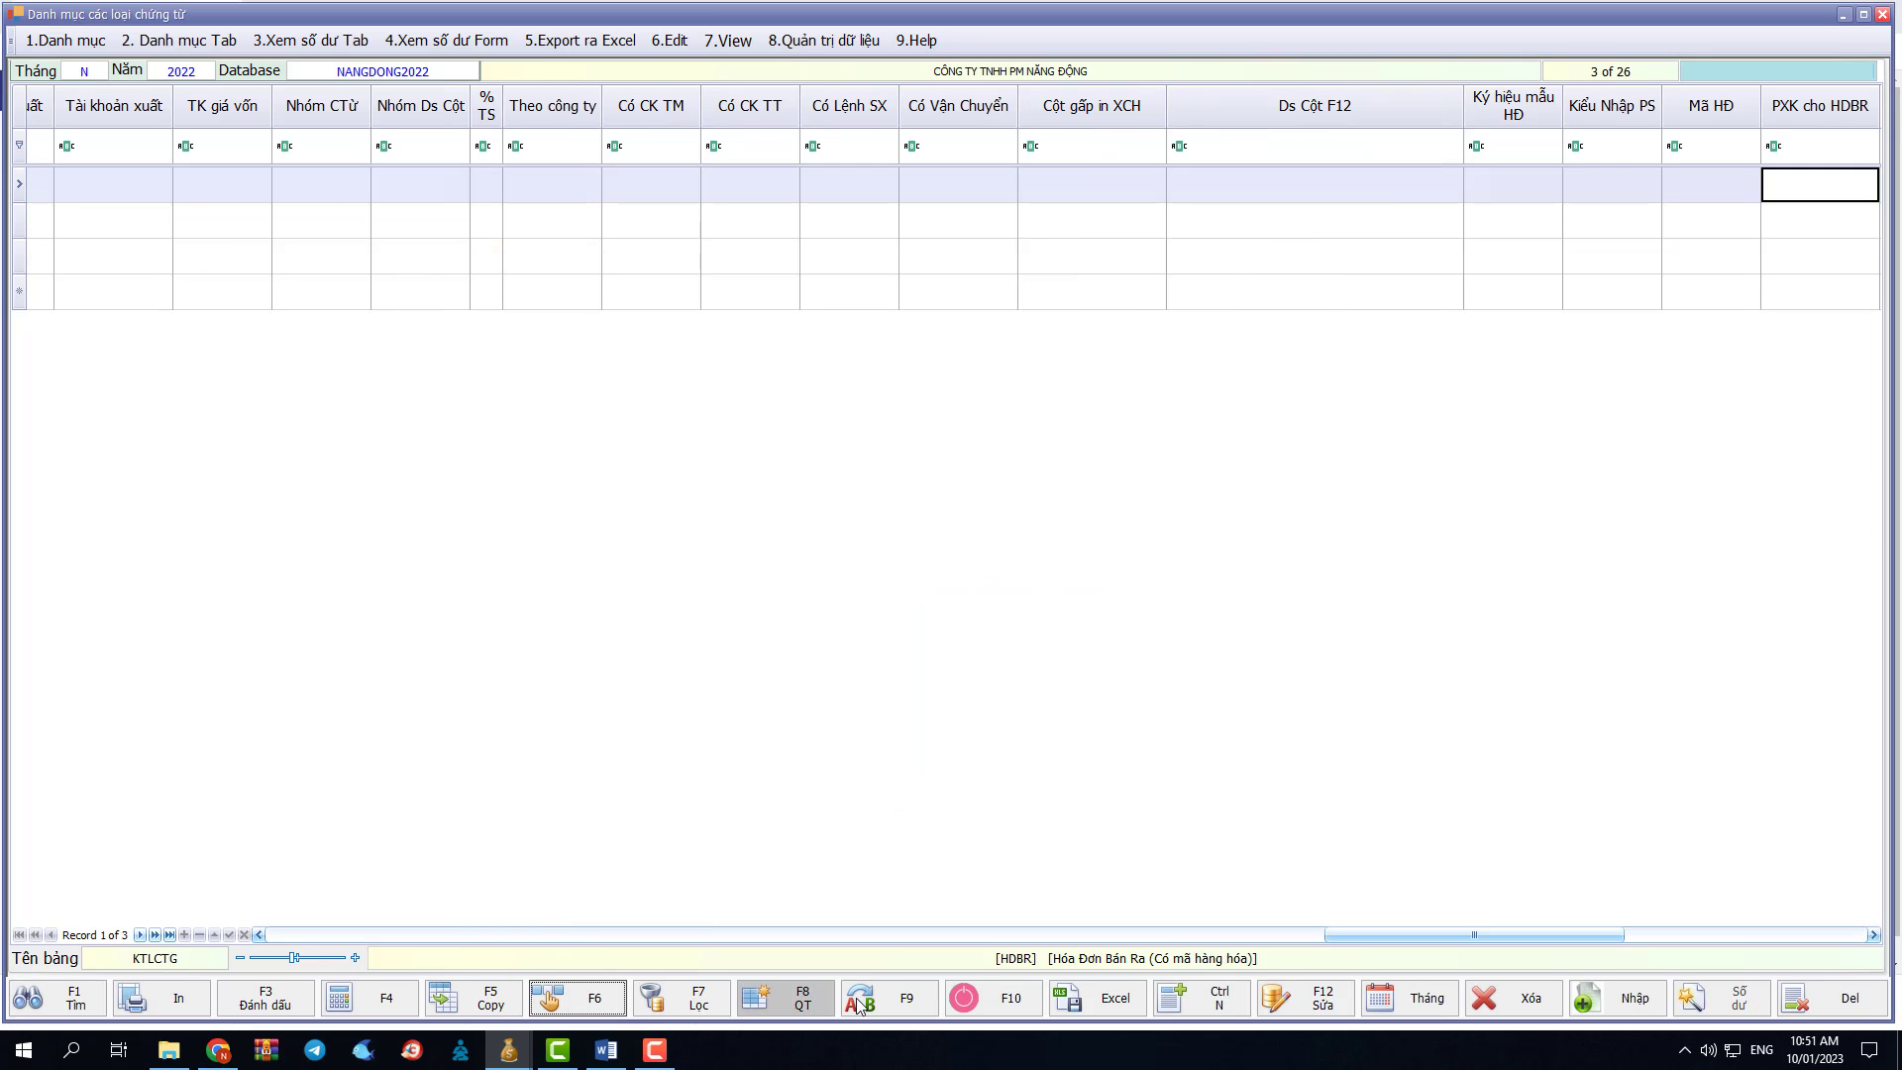
click(996, 1000)
click(948, 550)
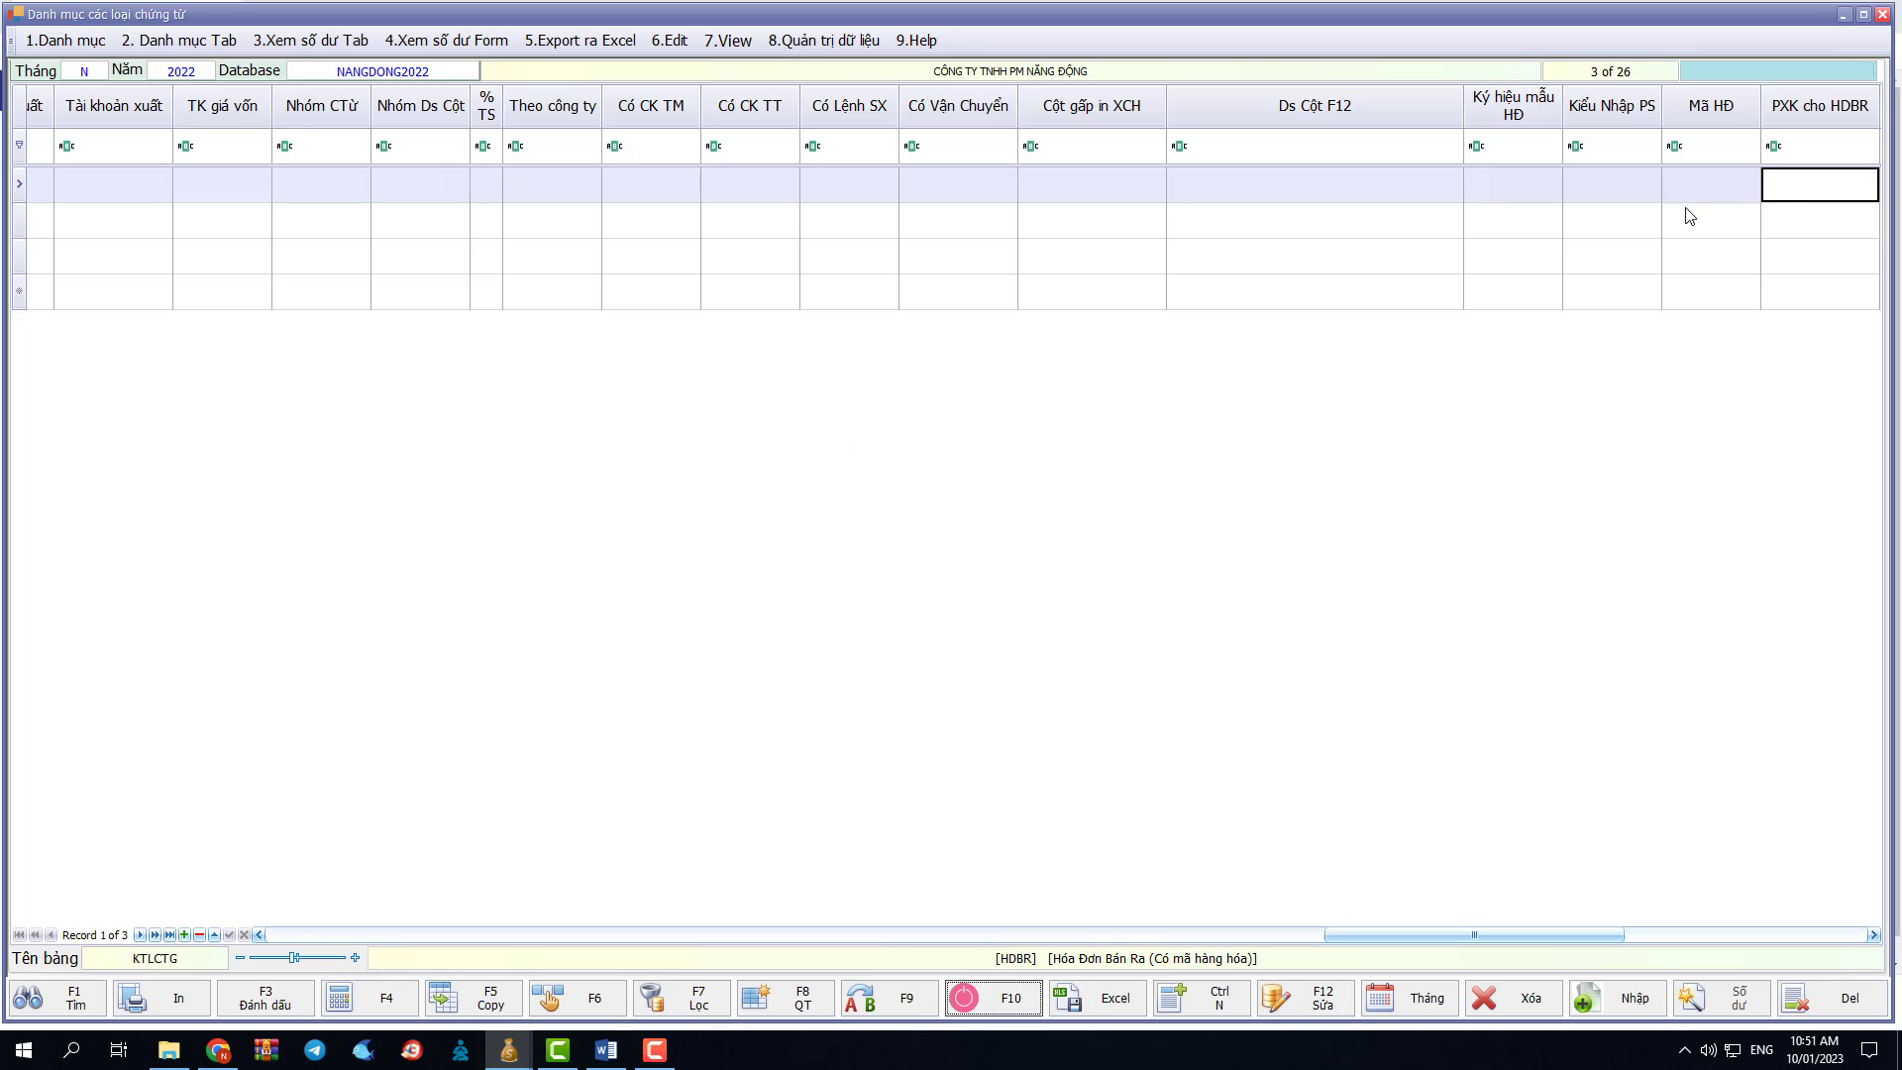
Step: Set PXK cho HDBR to PXK for the HDBR voucher type and to PXK1 for both PT and XGG
click(1795, 188)
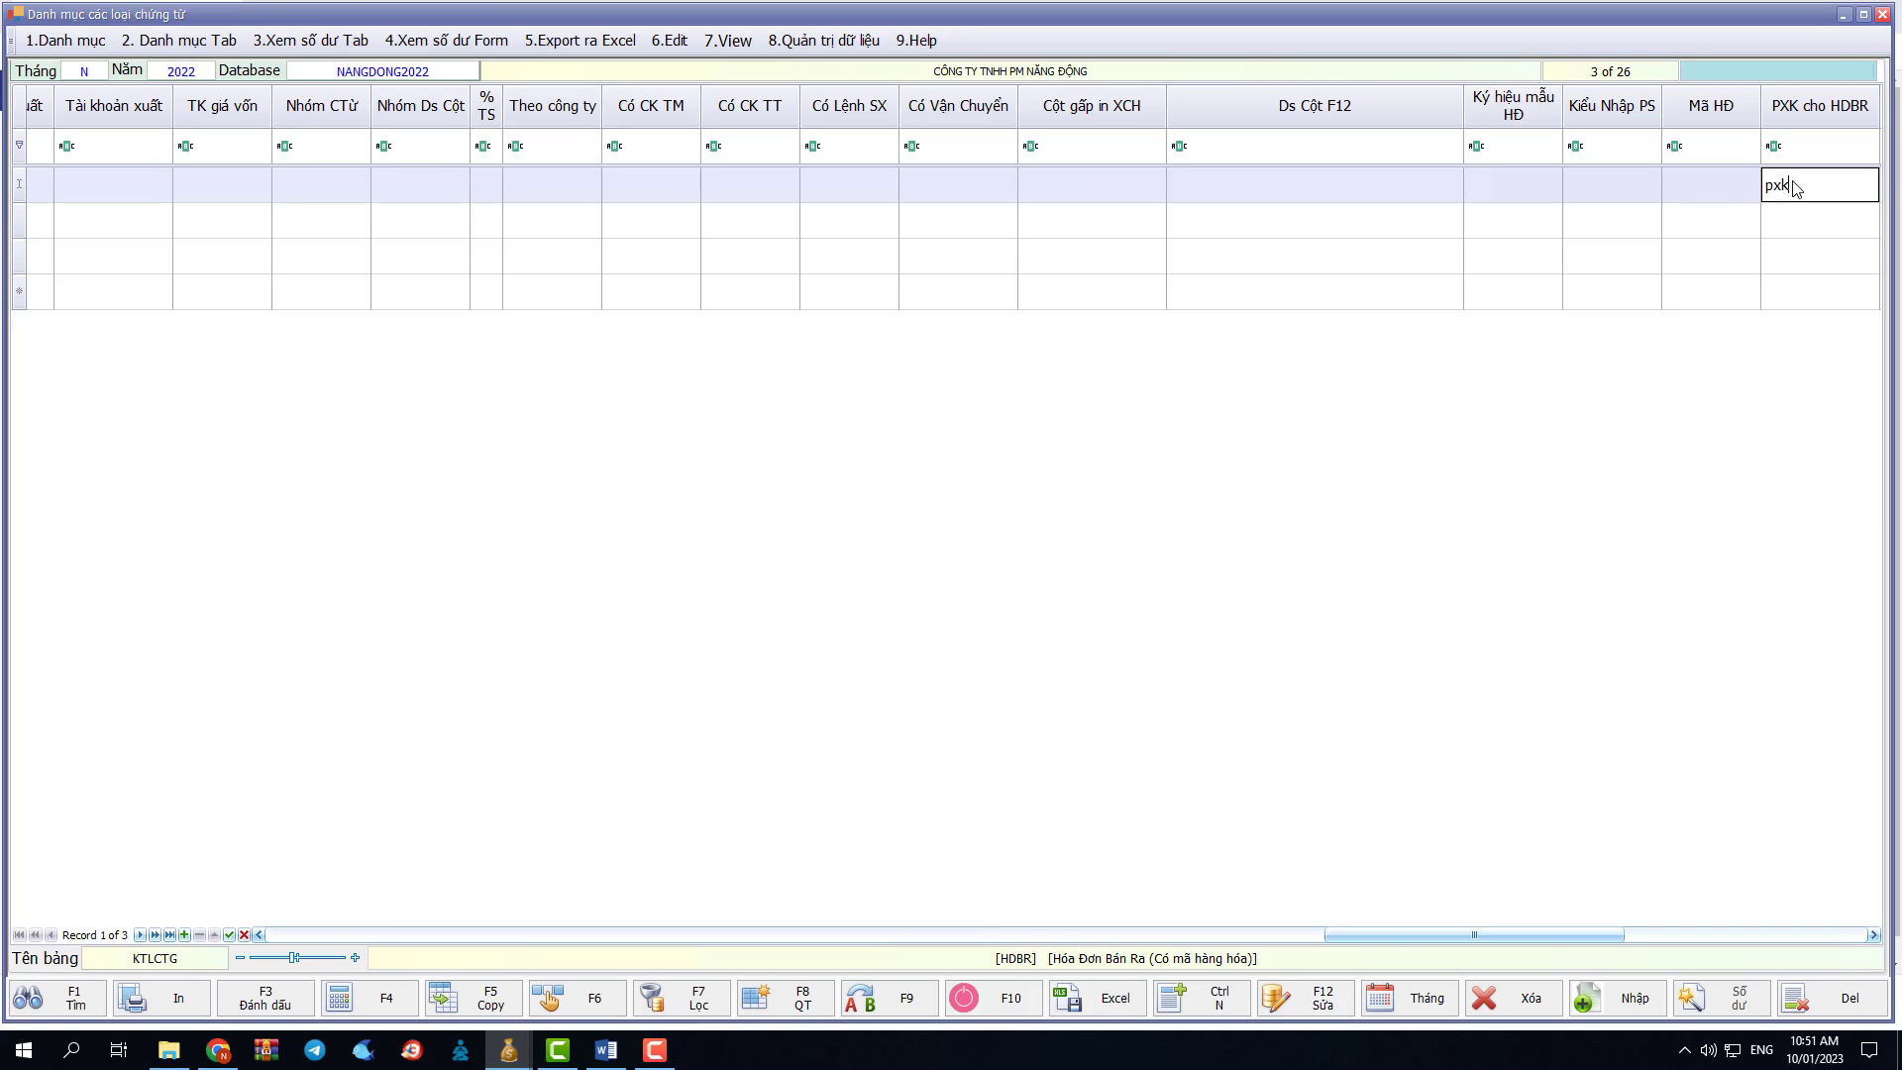
key(Caps_Lock)
text(PXK)
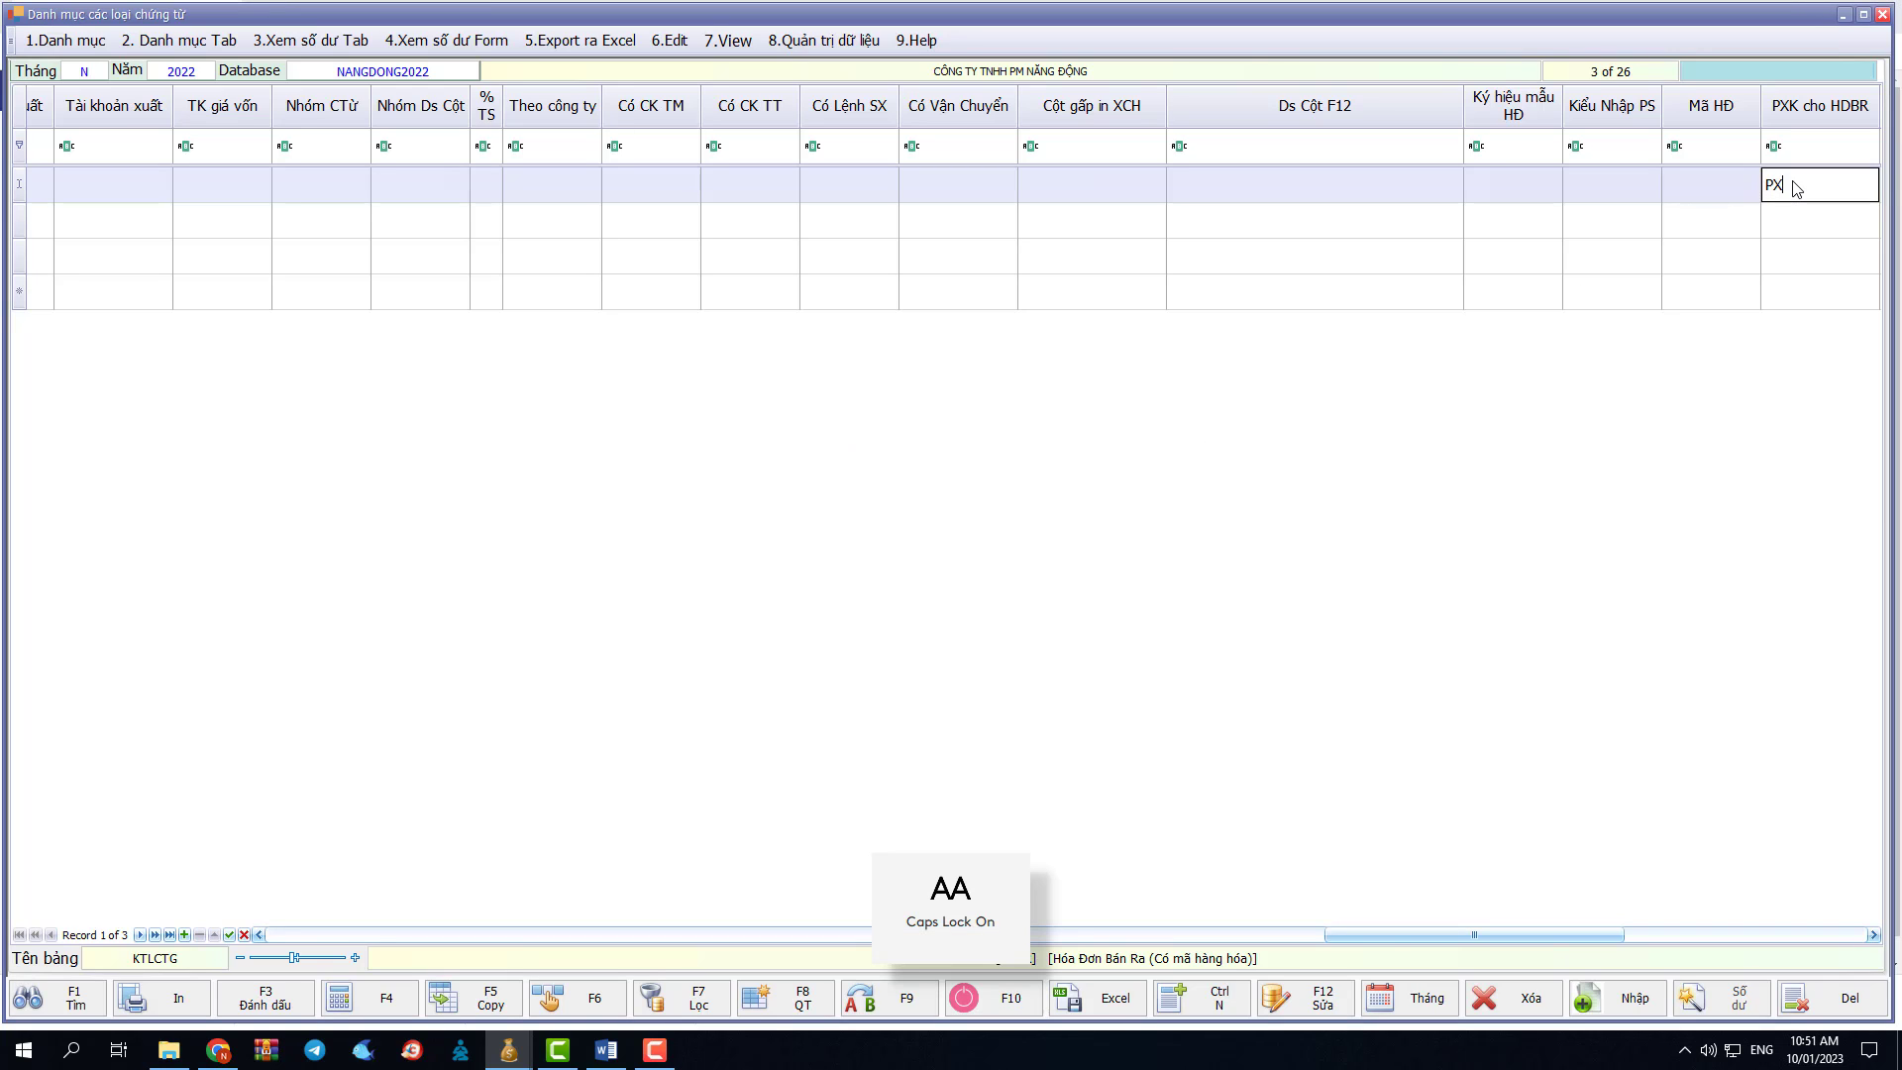
click(1803, 231)
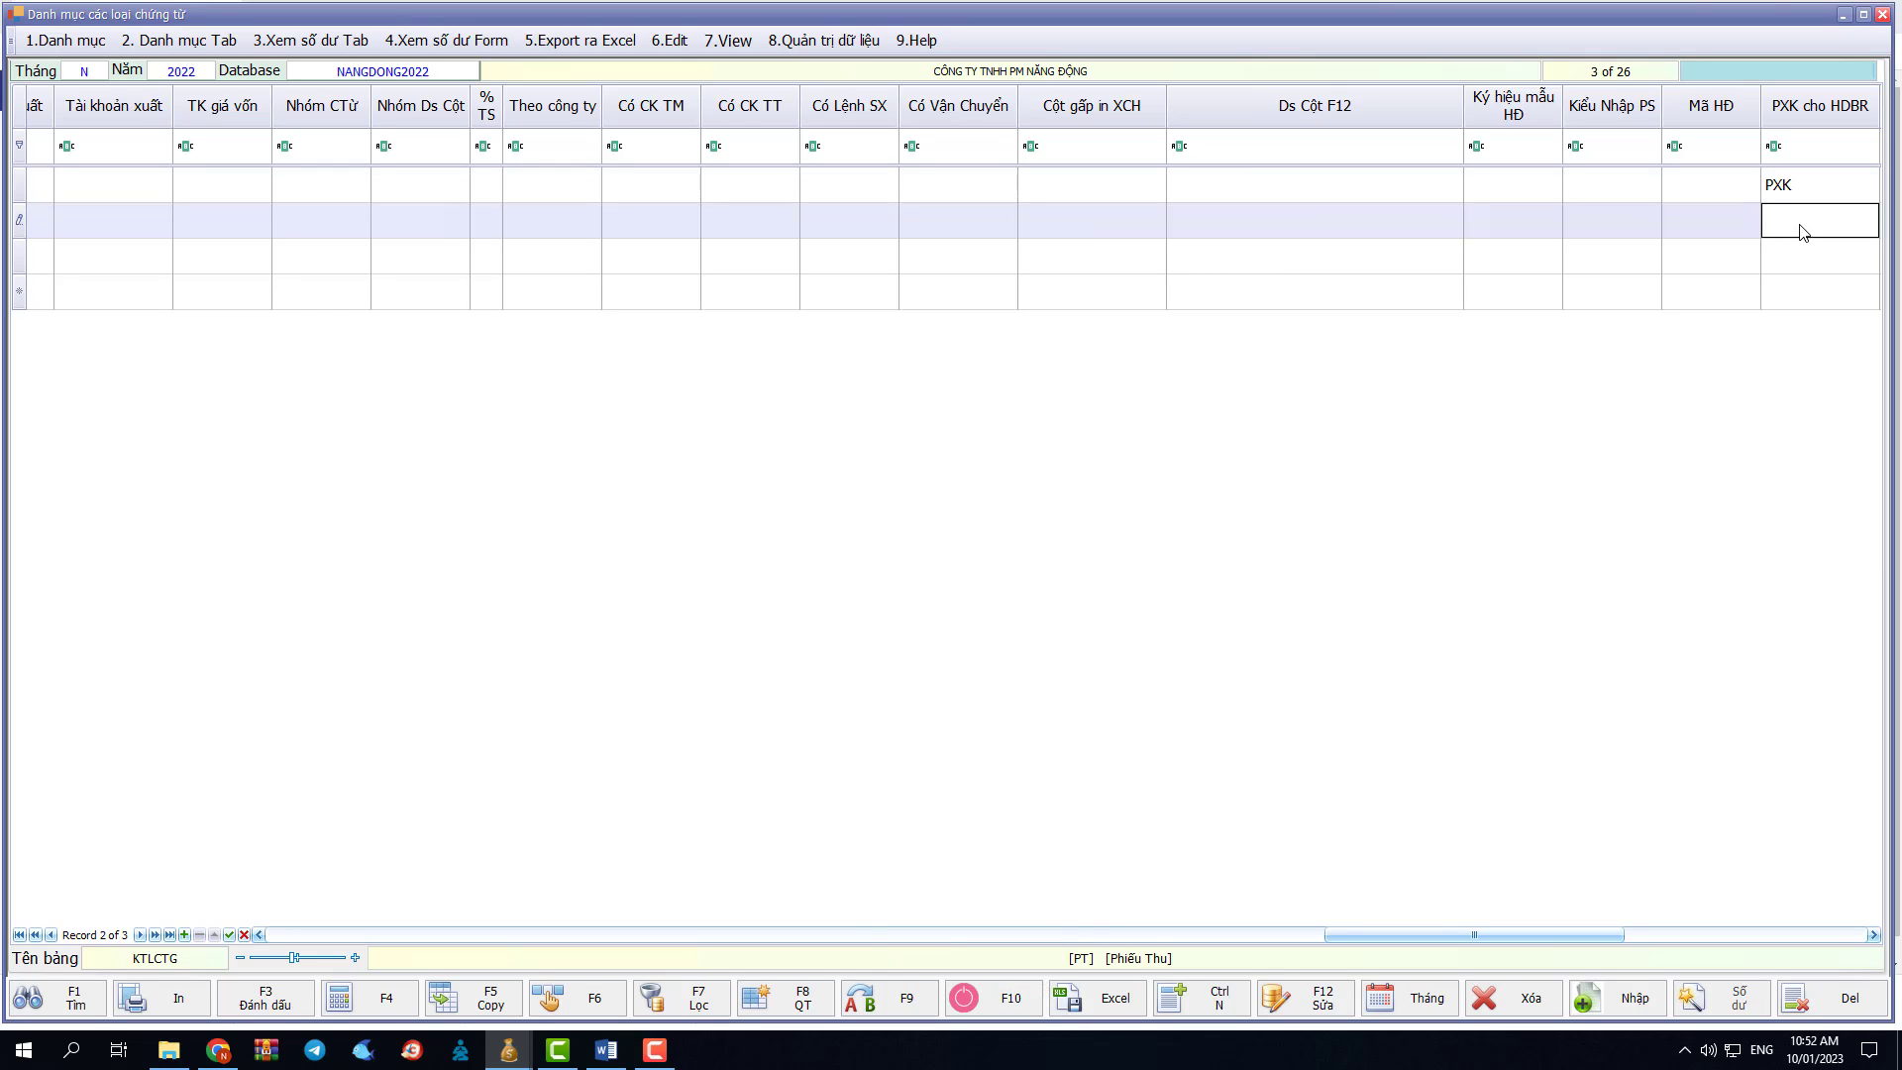
text(PXK1)
click(1831, 259)
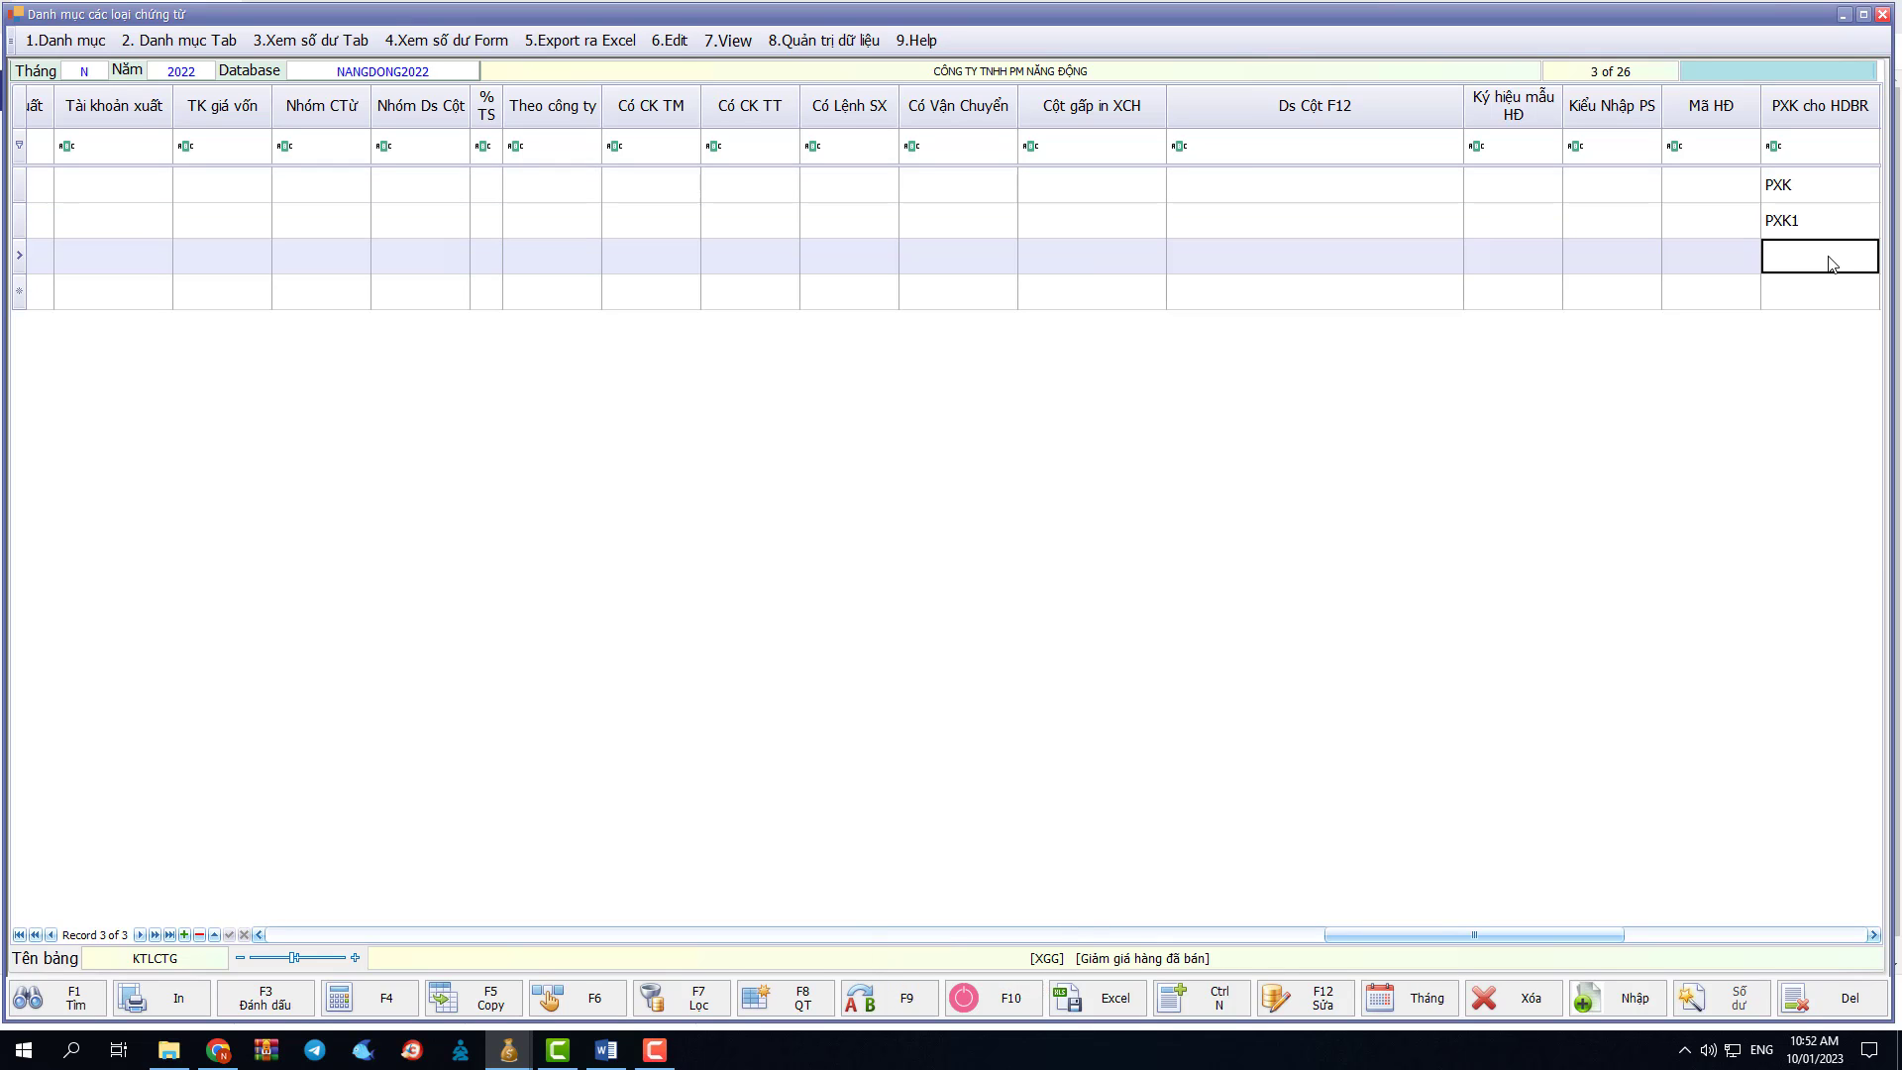
text(PXK1)
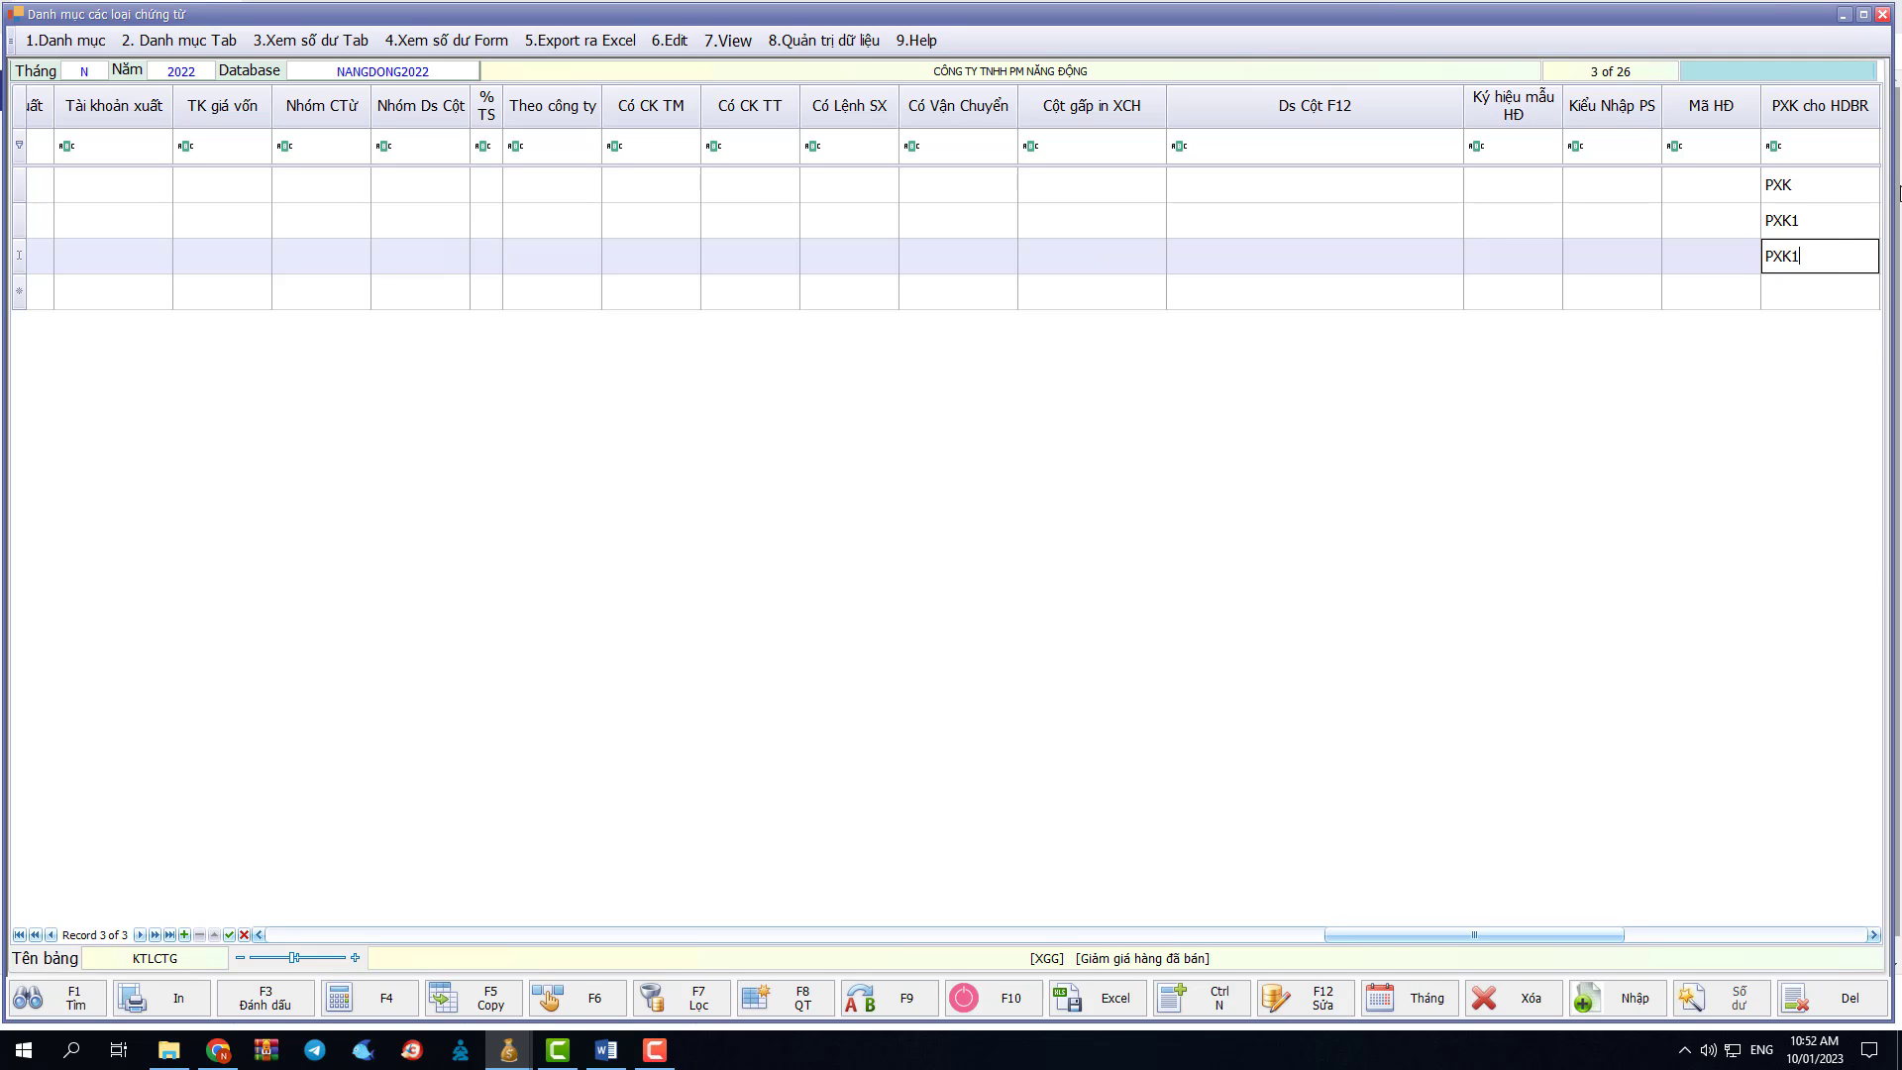
click(1846, 198)
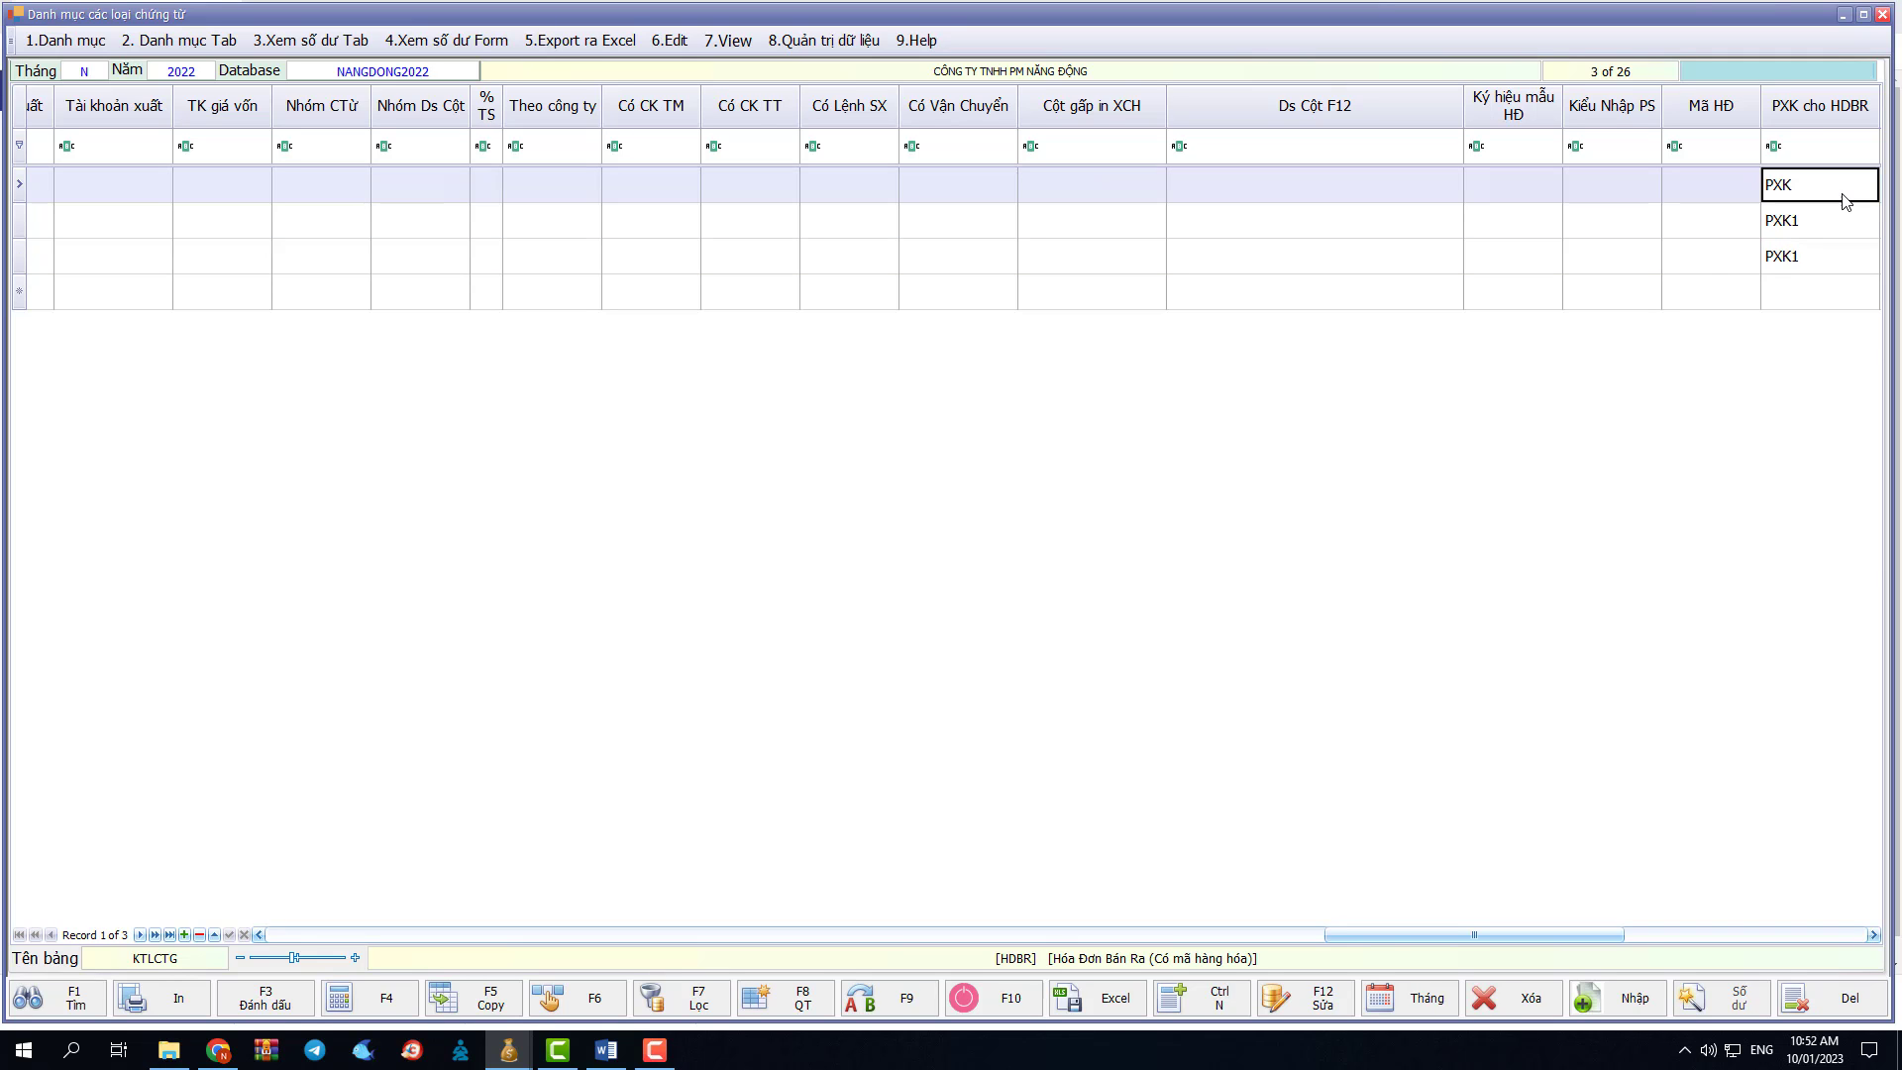
Step: Close the voucher types catalogue and run the quick sort Sắp xếp nhanh on the original voucher book
click(1883, 15)
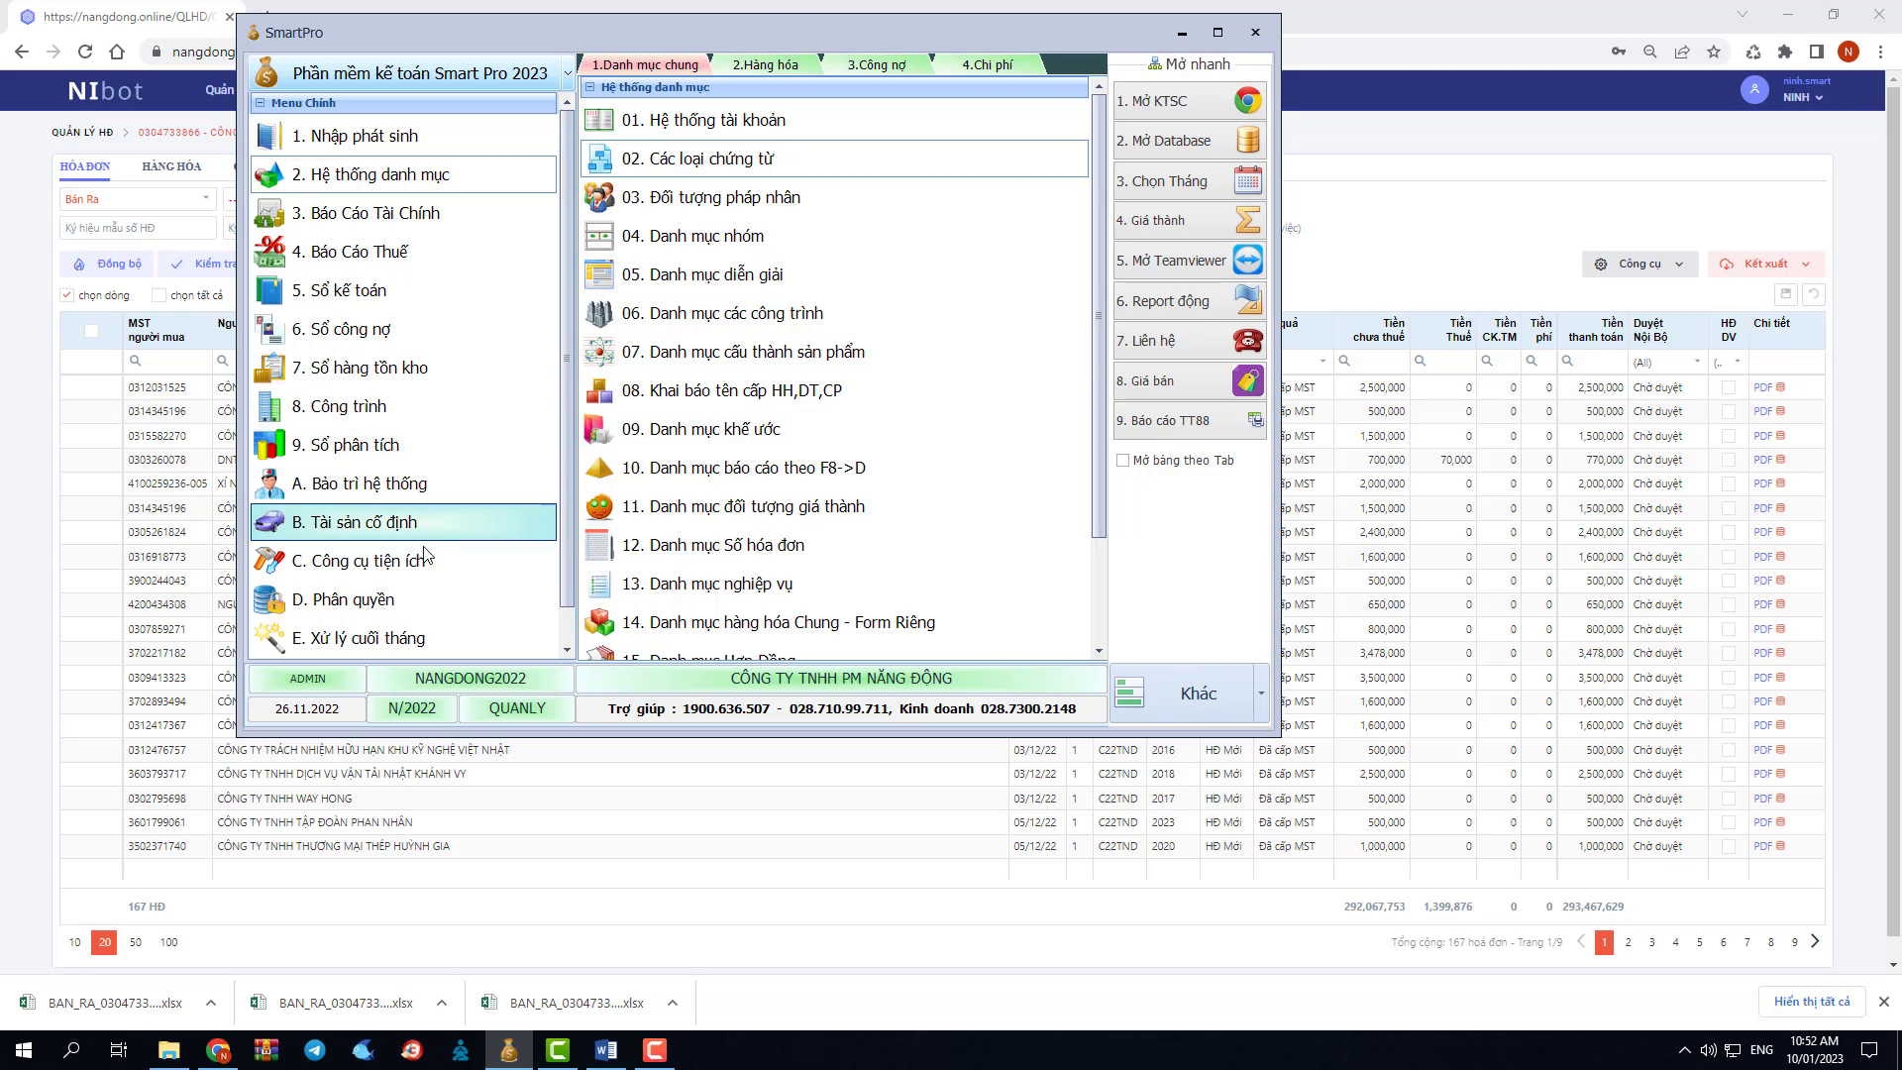
click(409, 566)
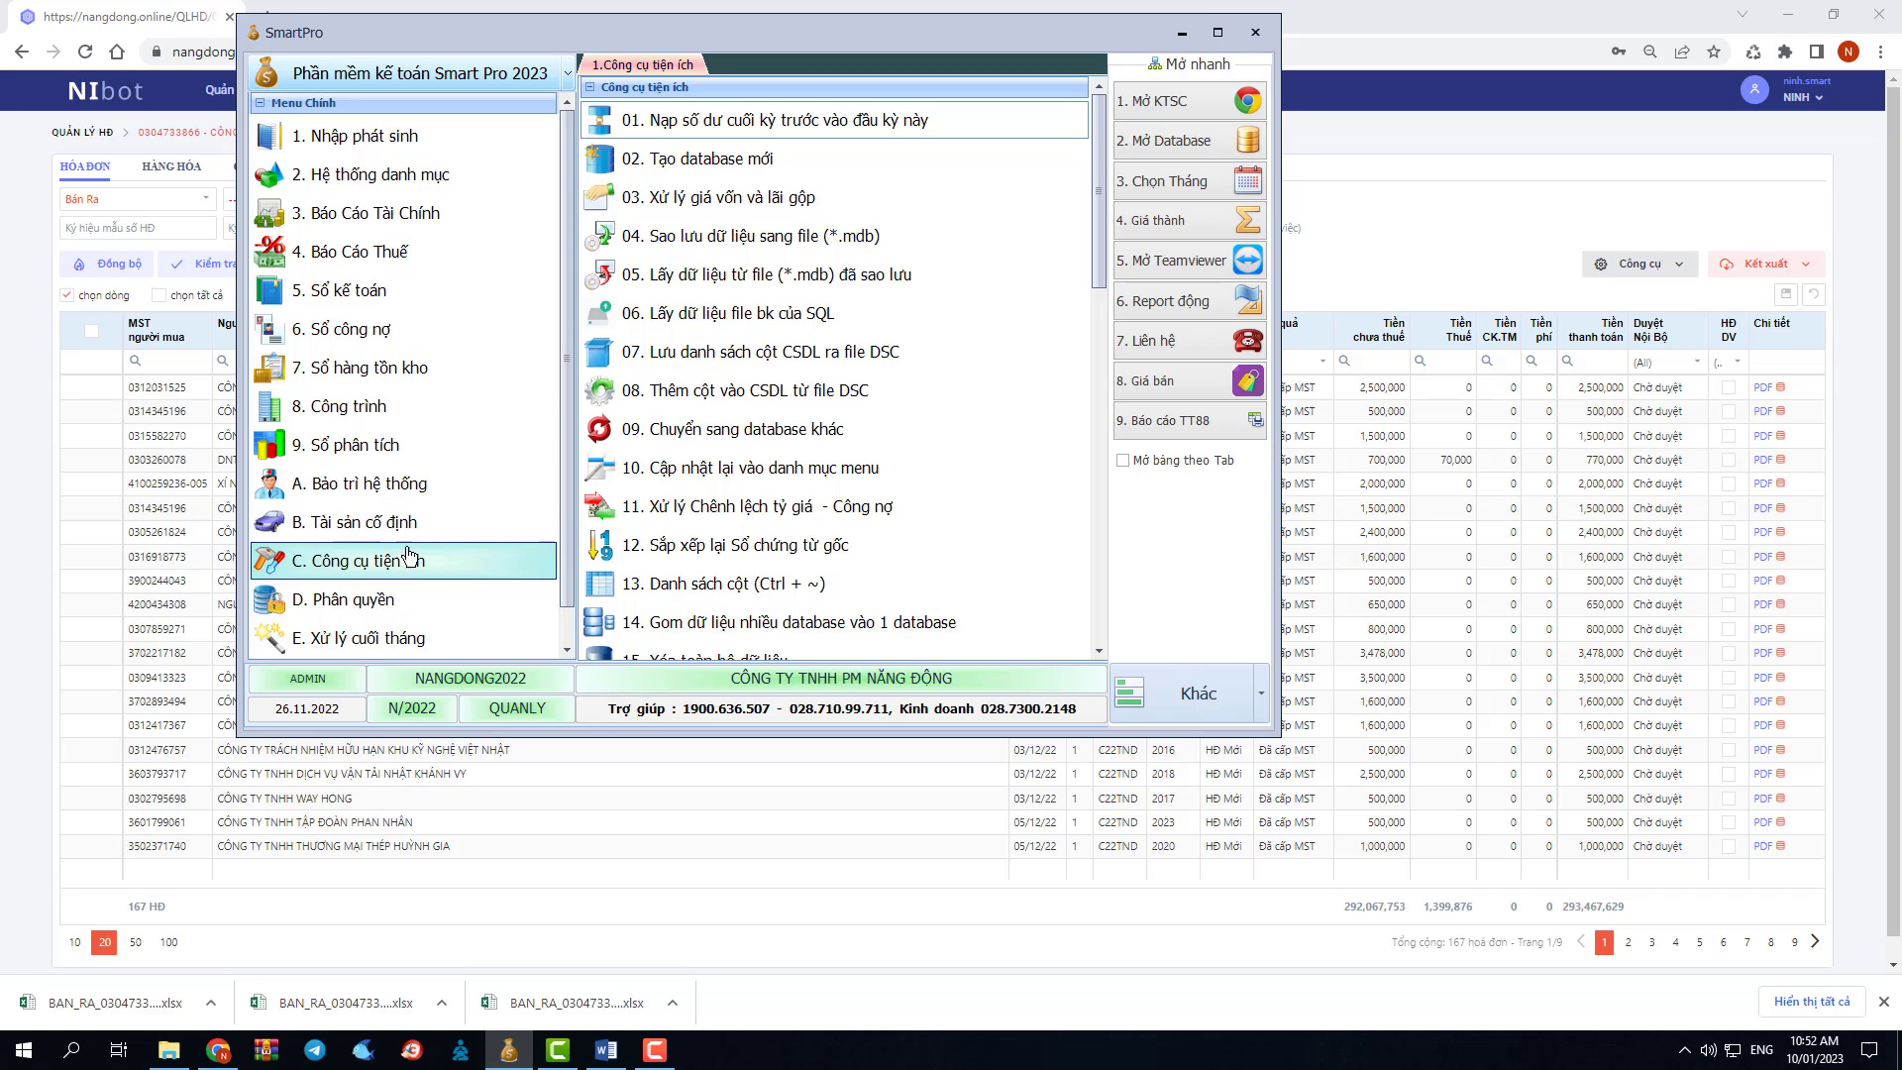
click(723, 548)
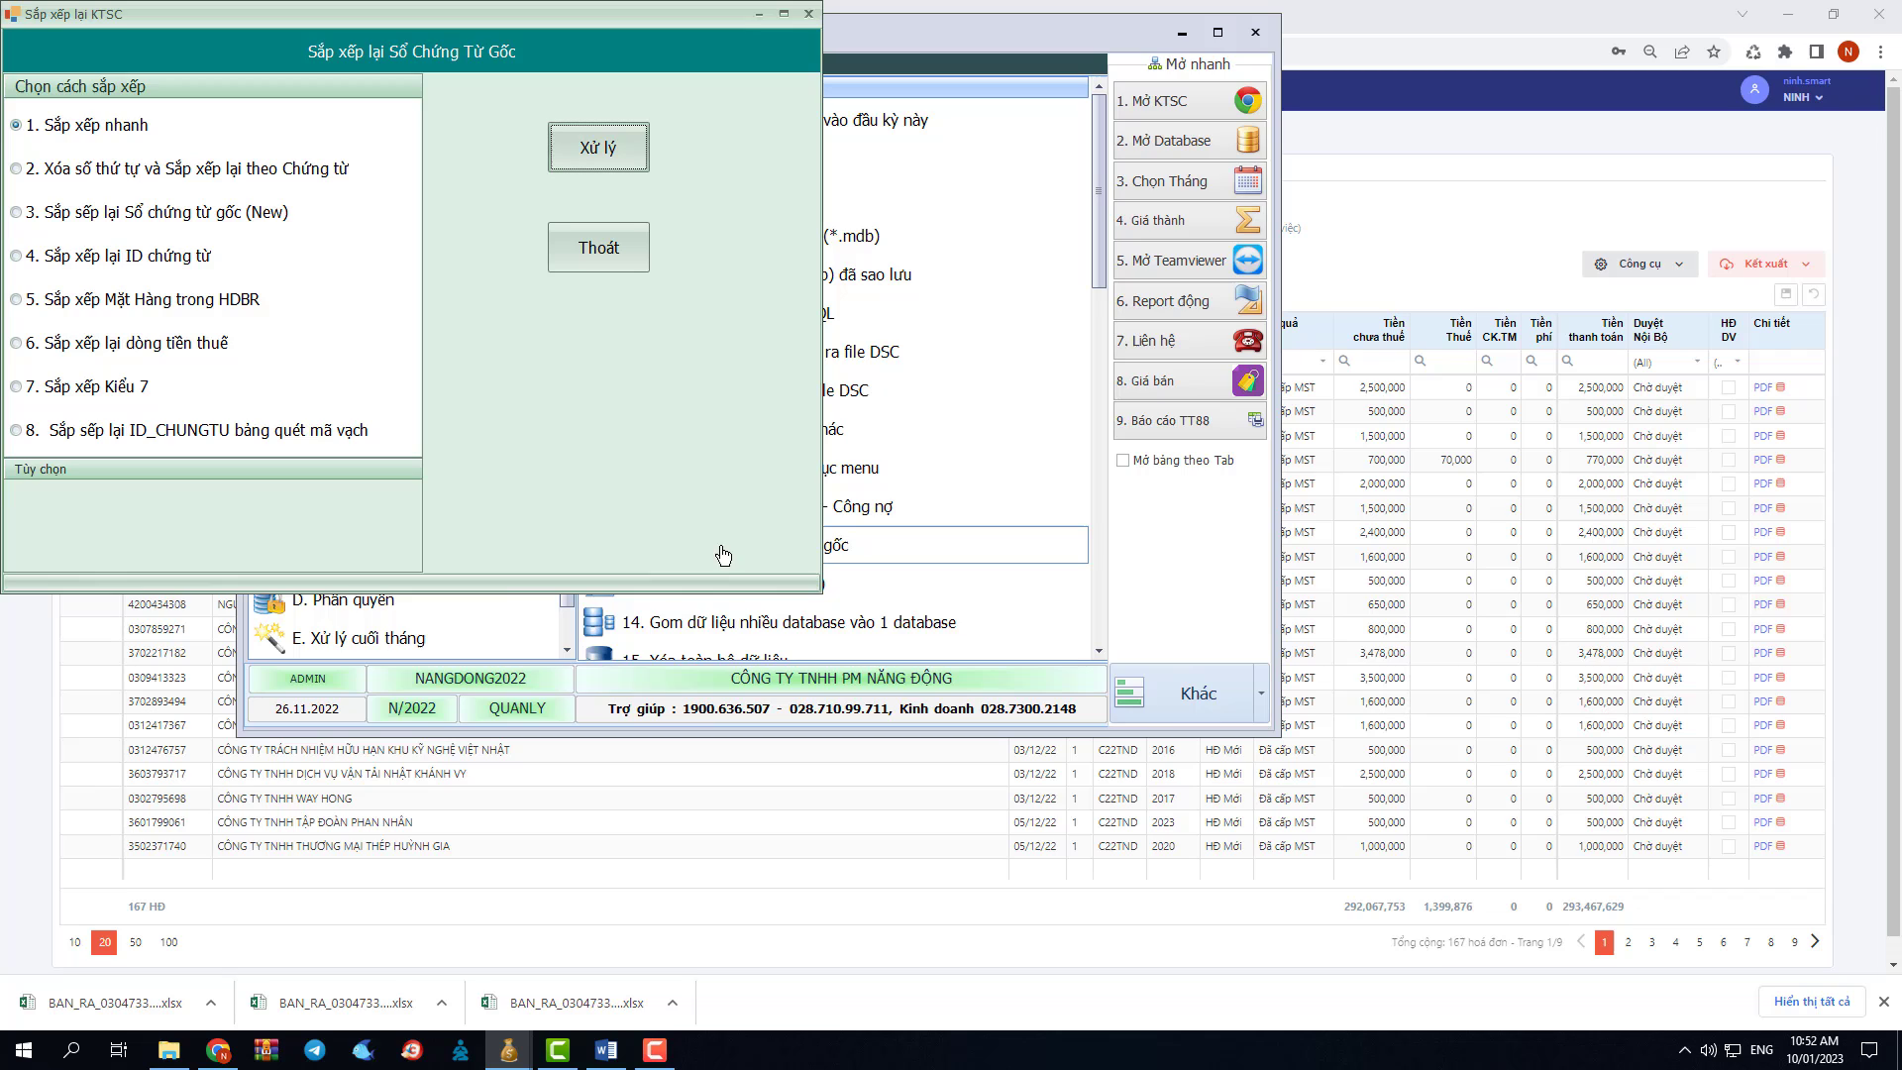
click(599, 153)
click(373, 343)
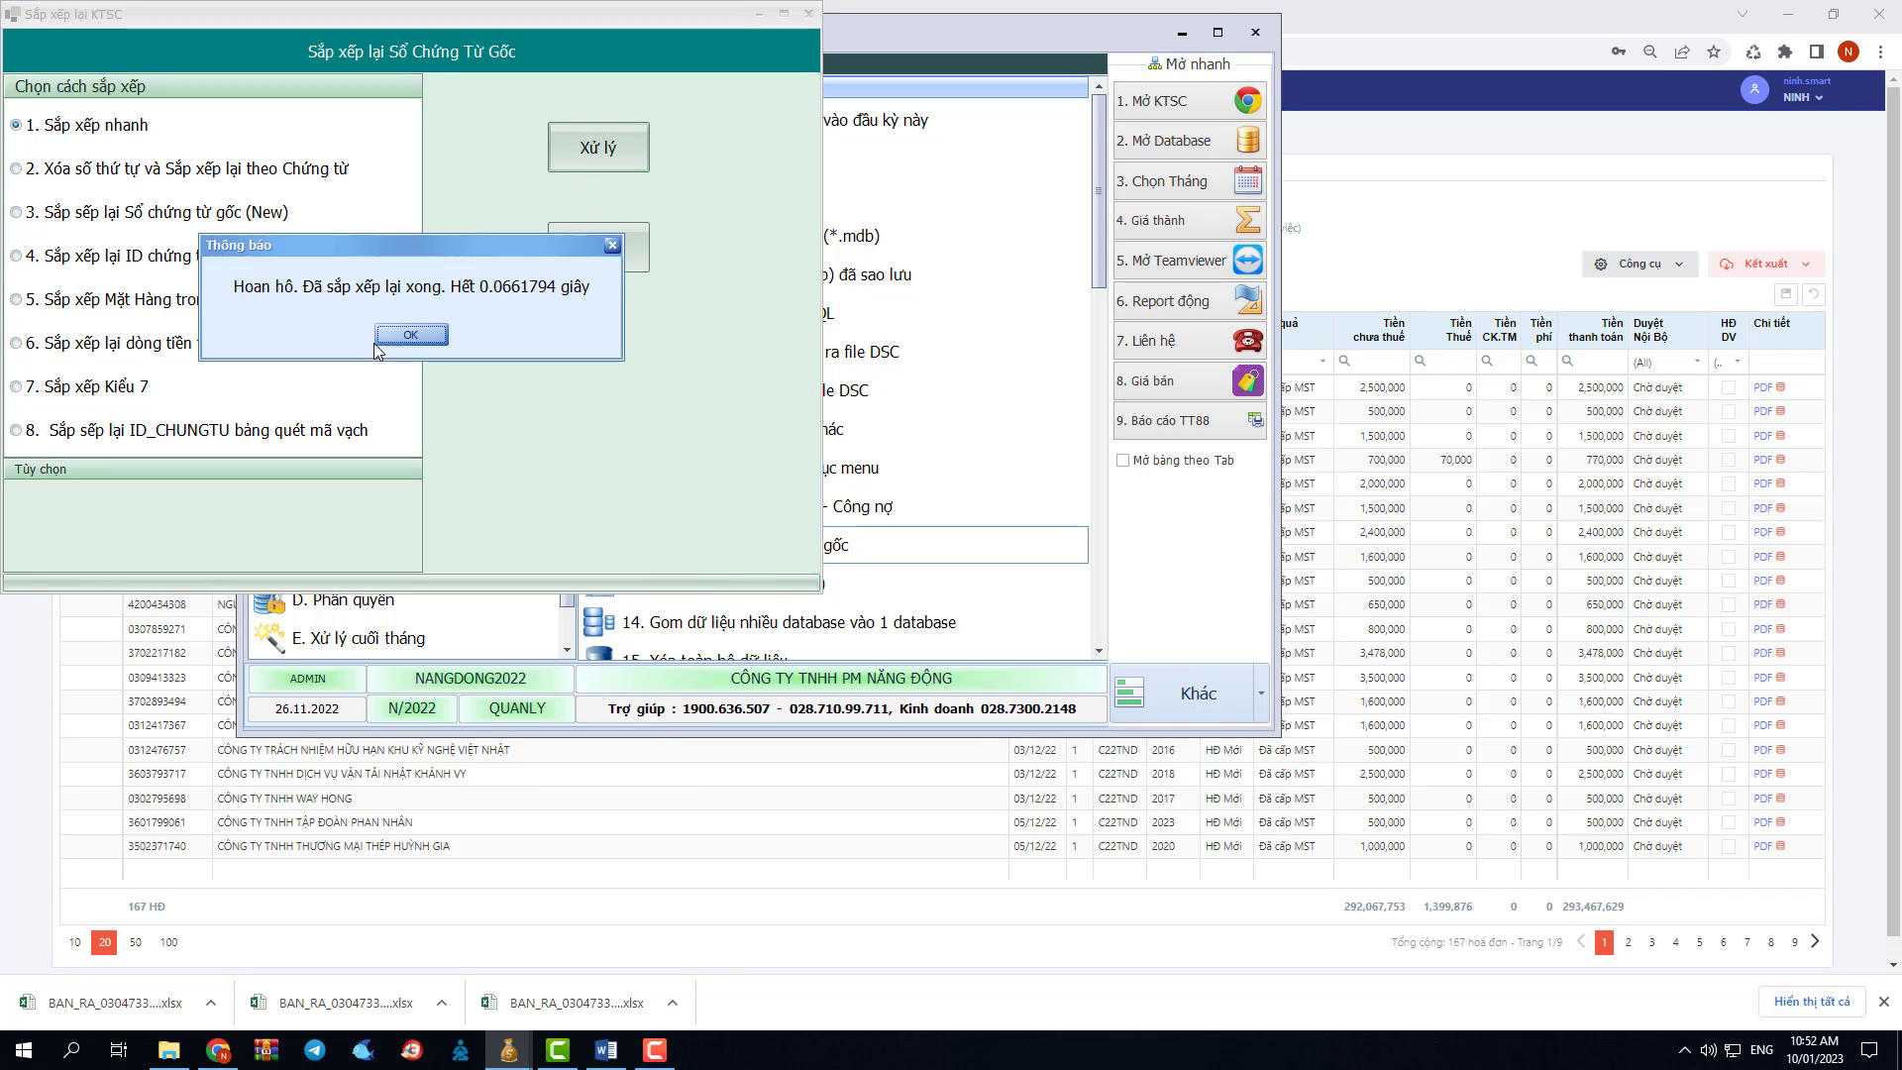
click(413, 336)
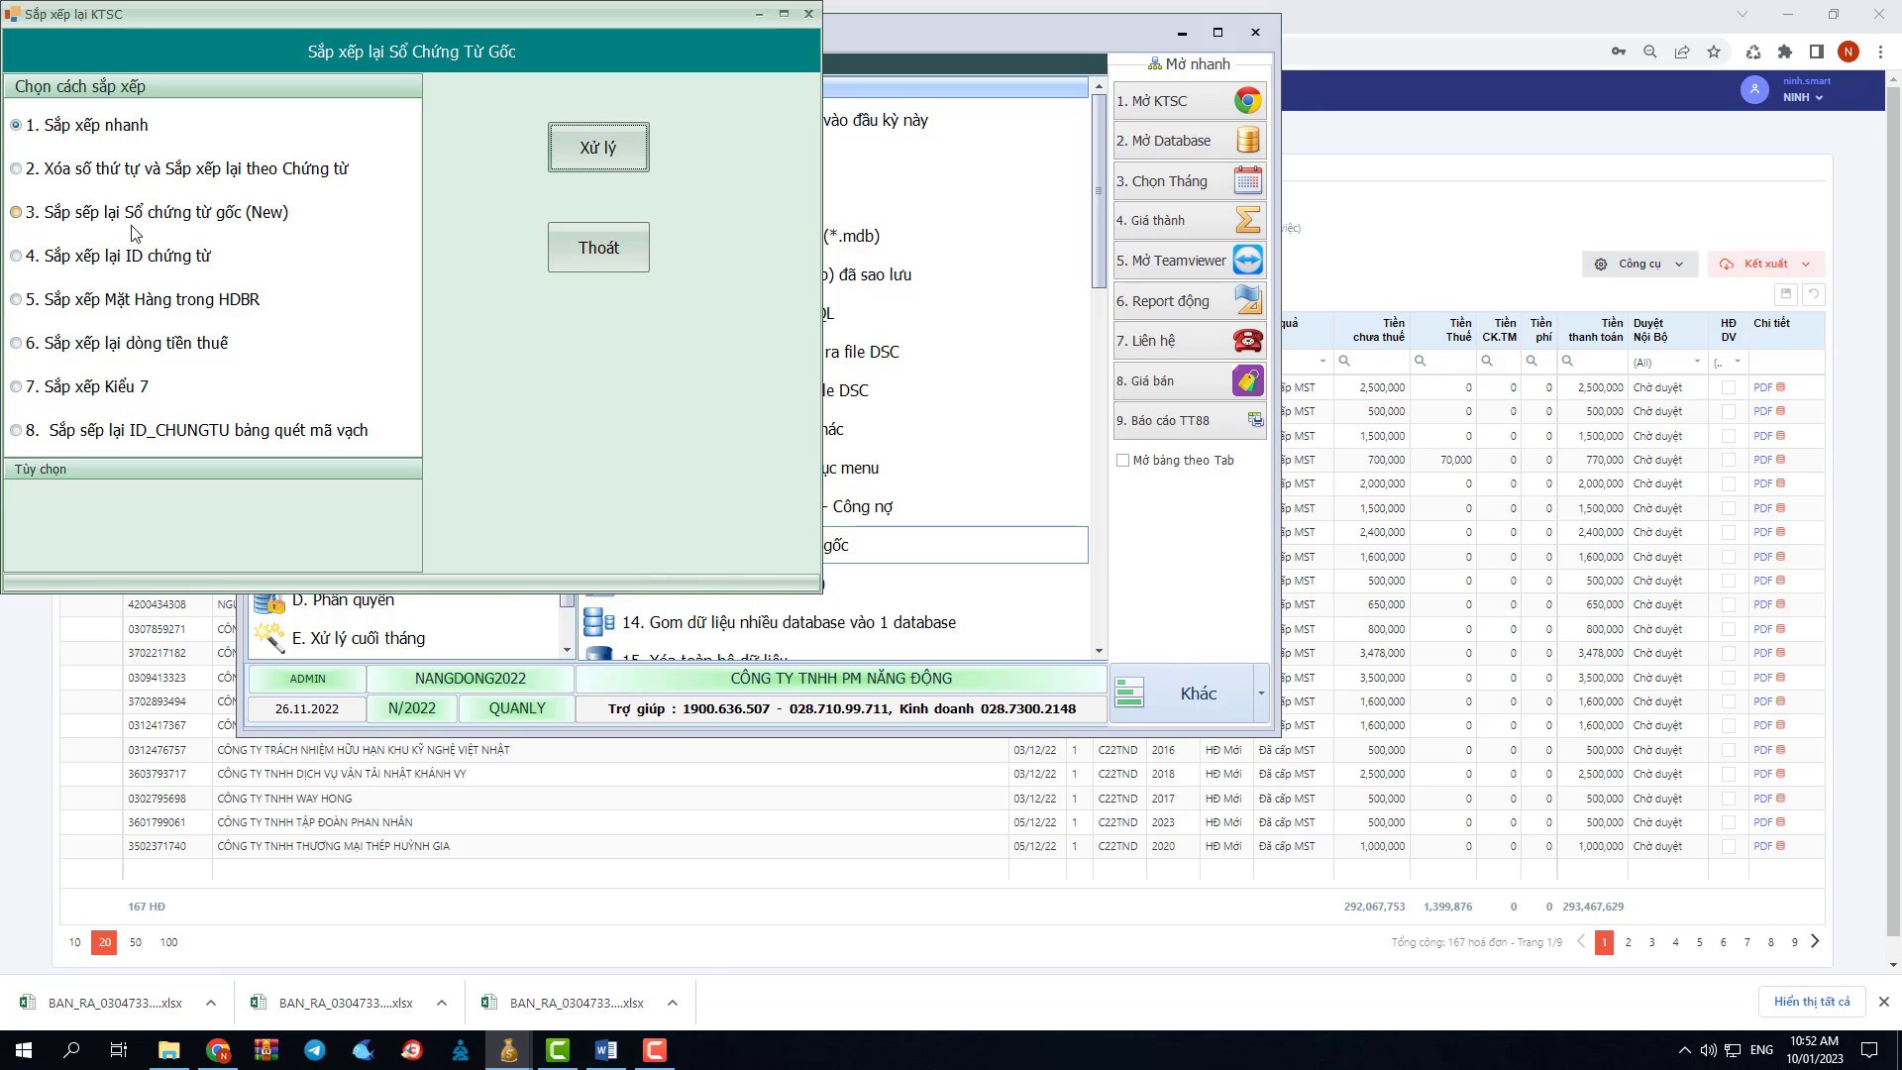
Step: Run Sắp xếp lại ID chứng từ with the option to clear ID_CHUNGTU and renumber enabled
click(111, 260)
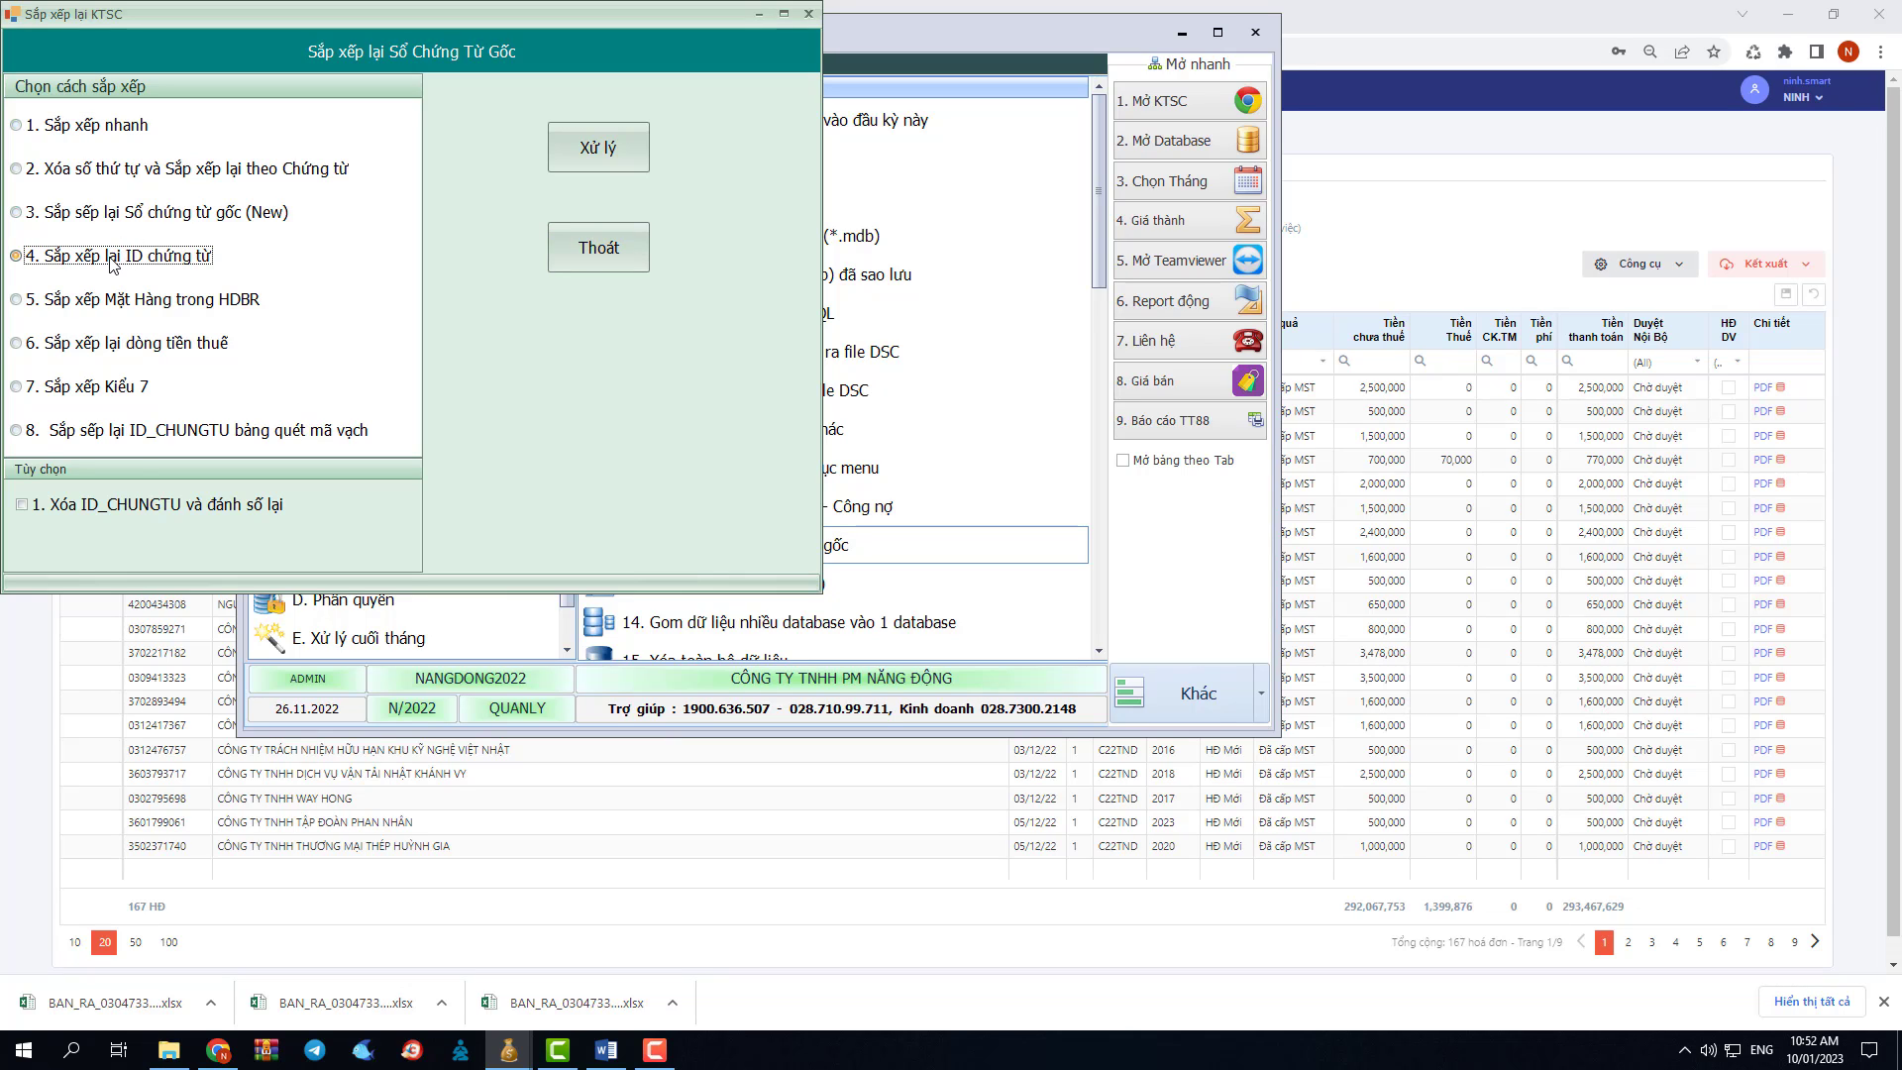
click(115, 511)
click(584, 159)
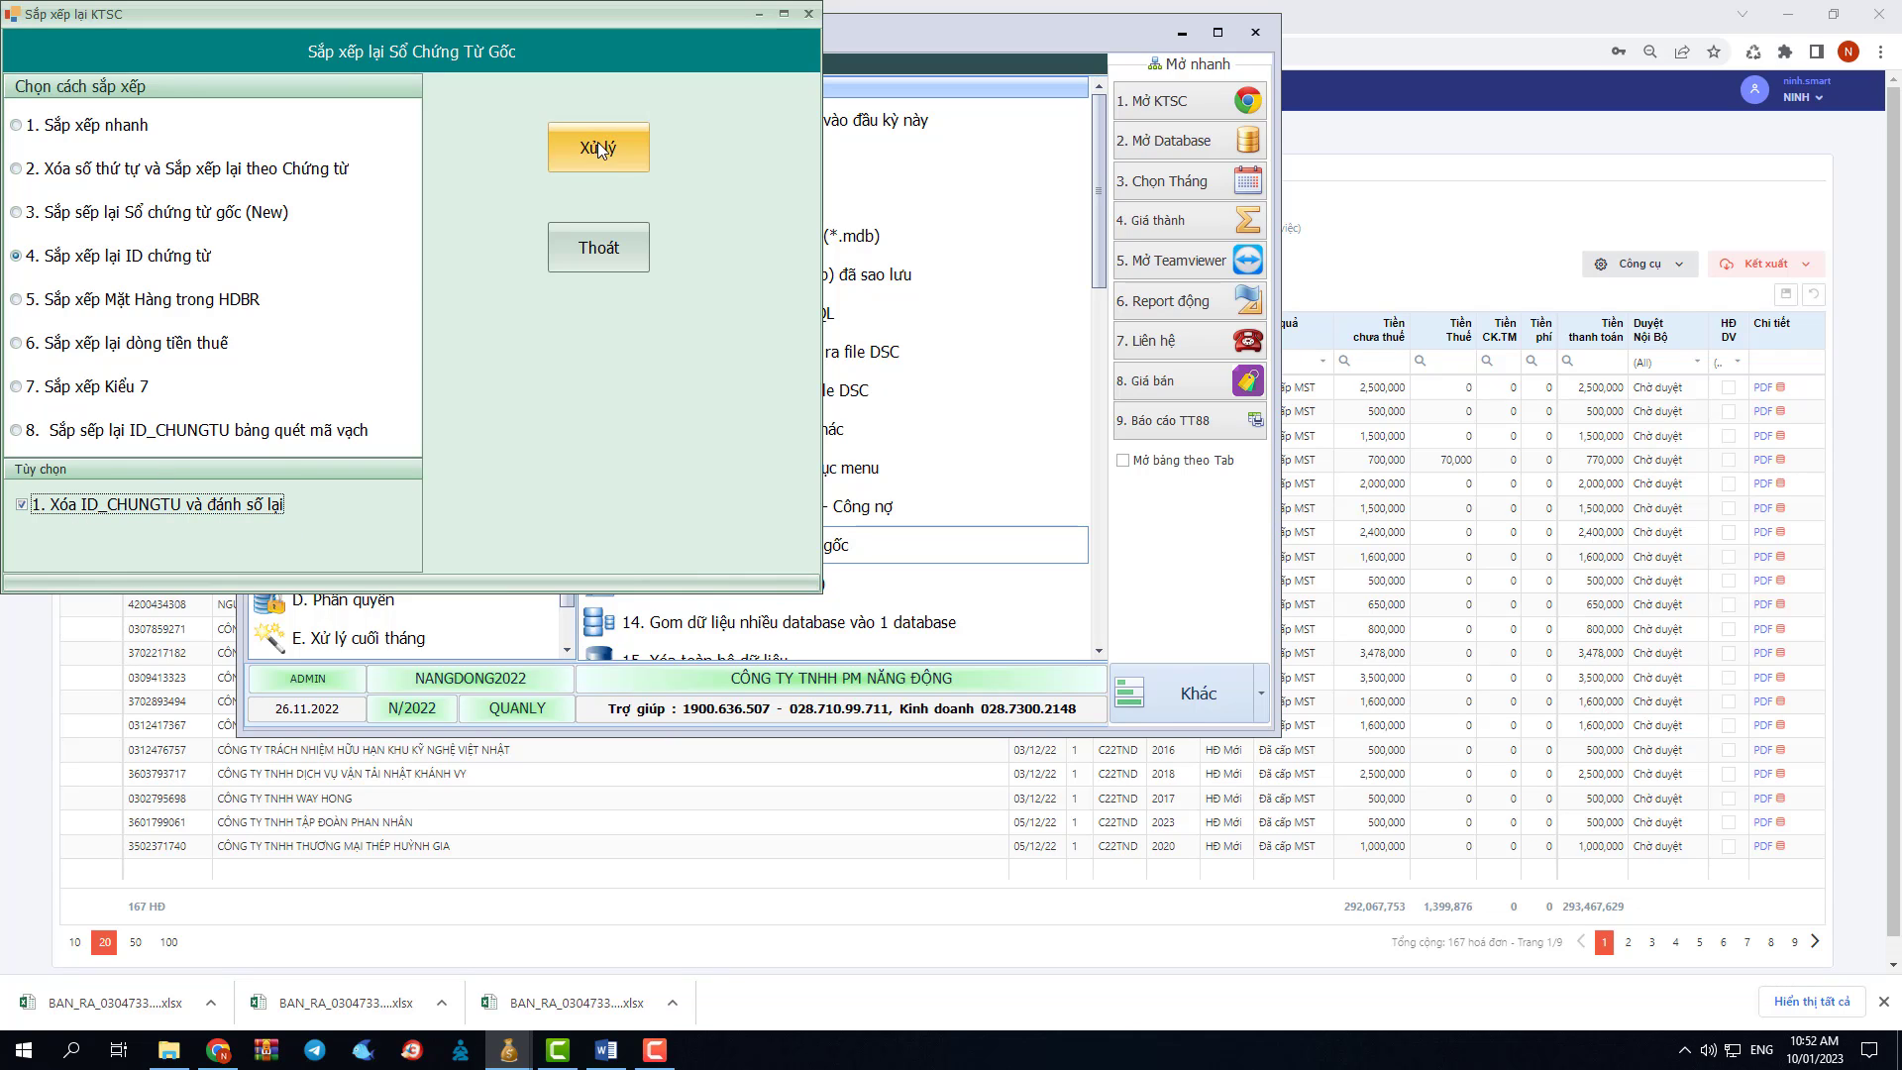
Step: Dismiss the re-sort messages, exit the re-sort window and open the Các loại chứng từ catalogue
click(409, 335)
click(394, 340)
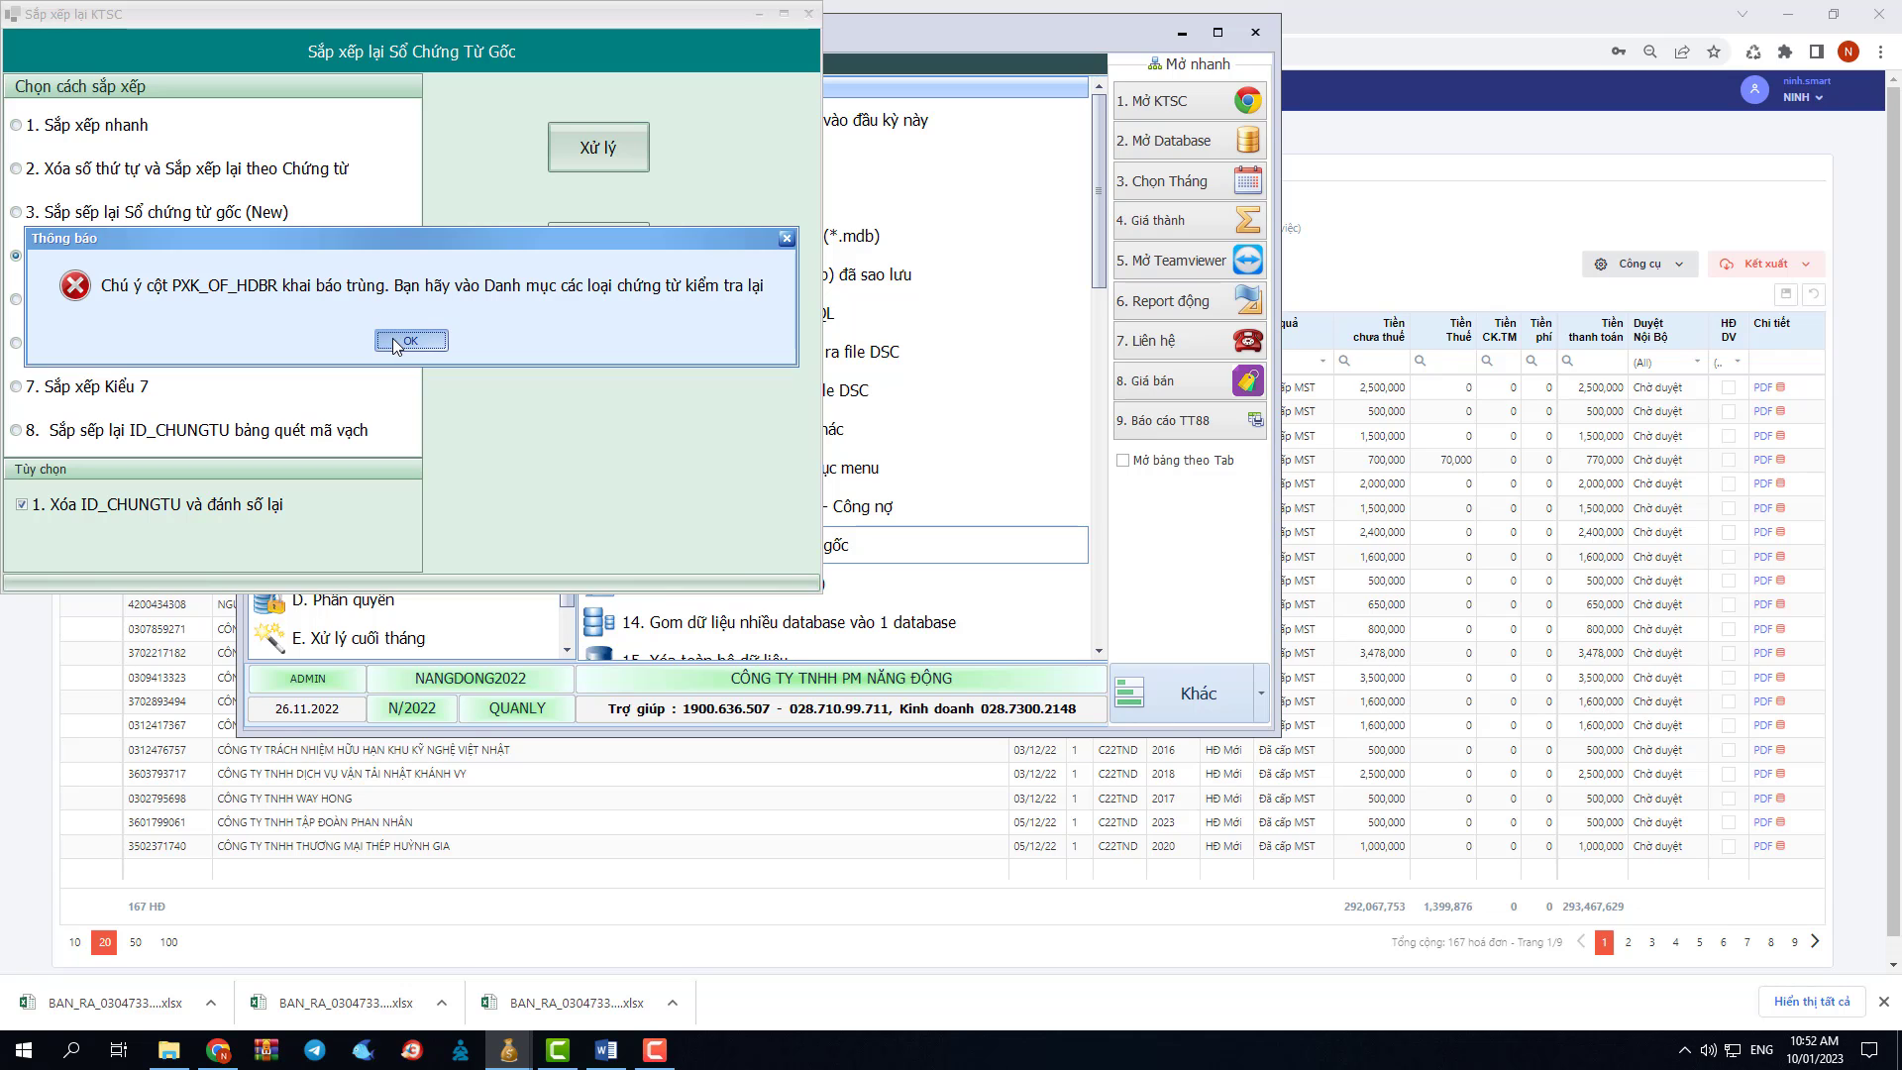
click(393, 337)
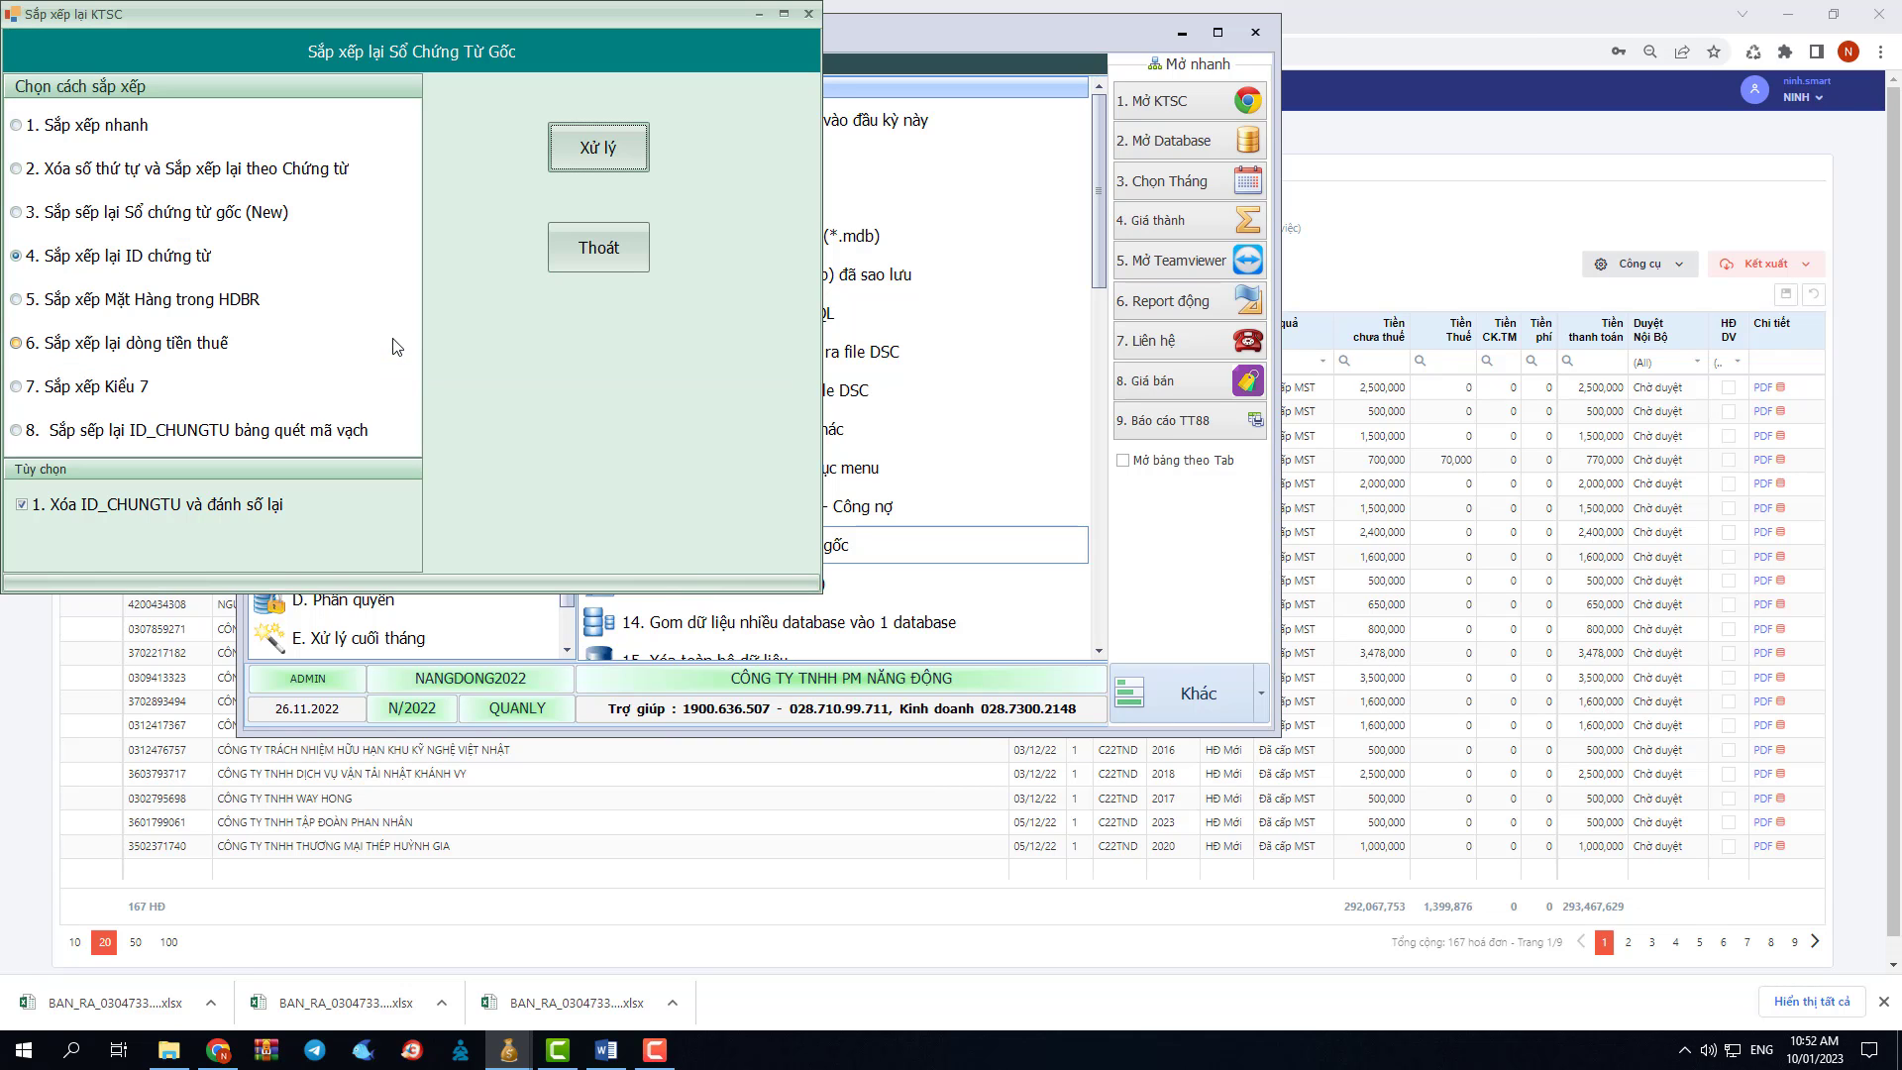
click(606, 249)
click(387, 179)
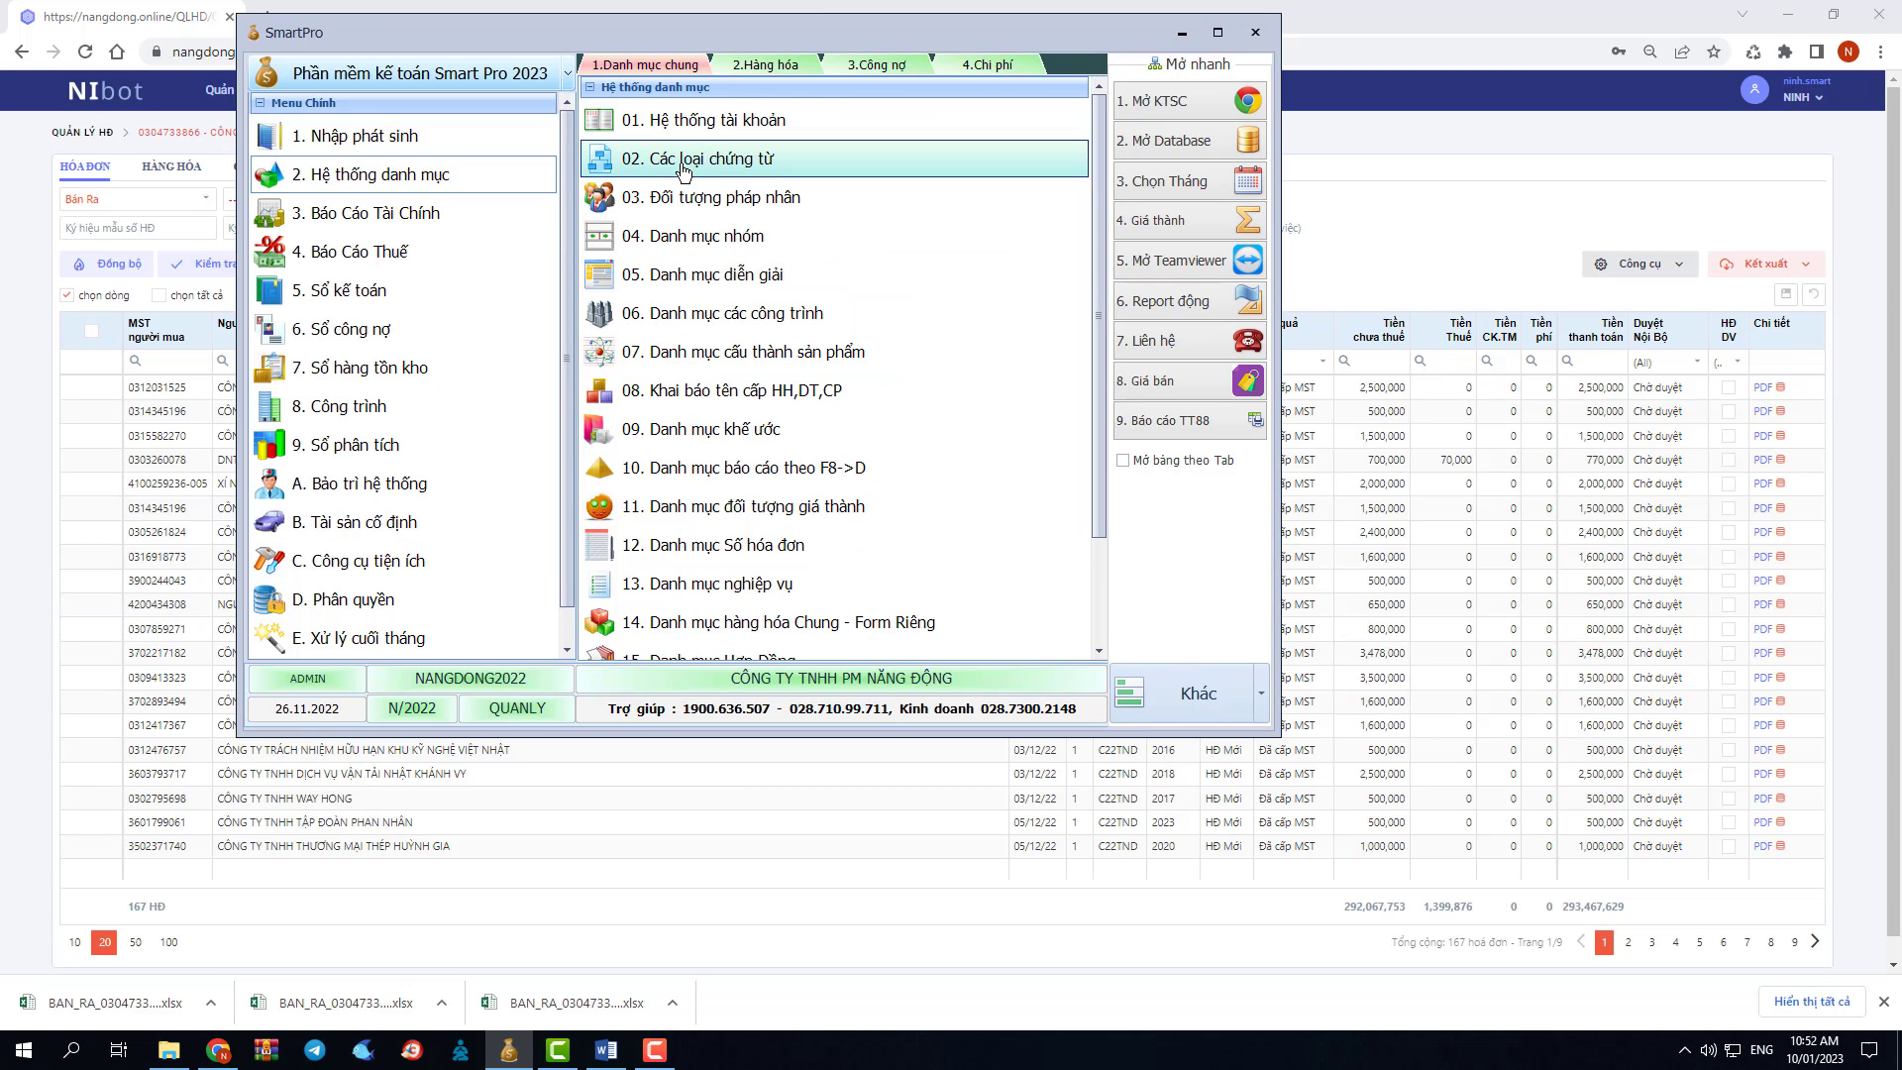
click(683, 173)
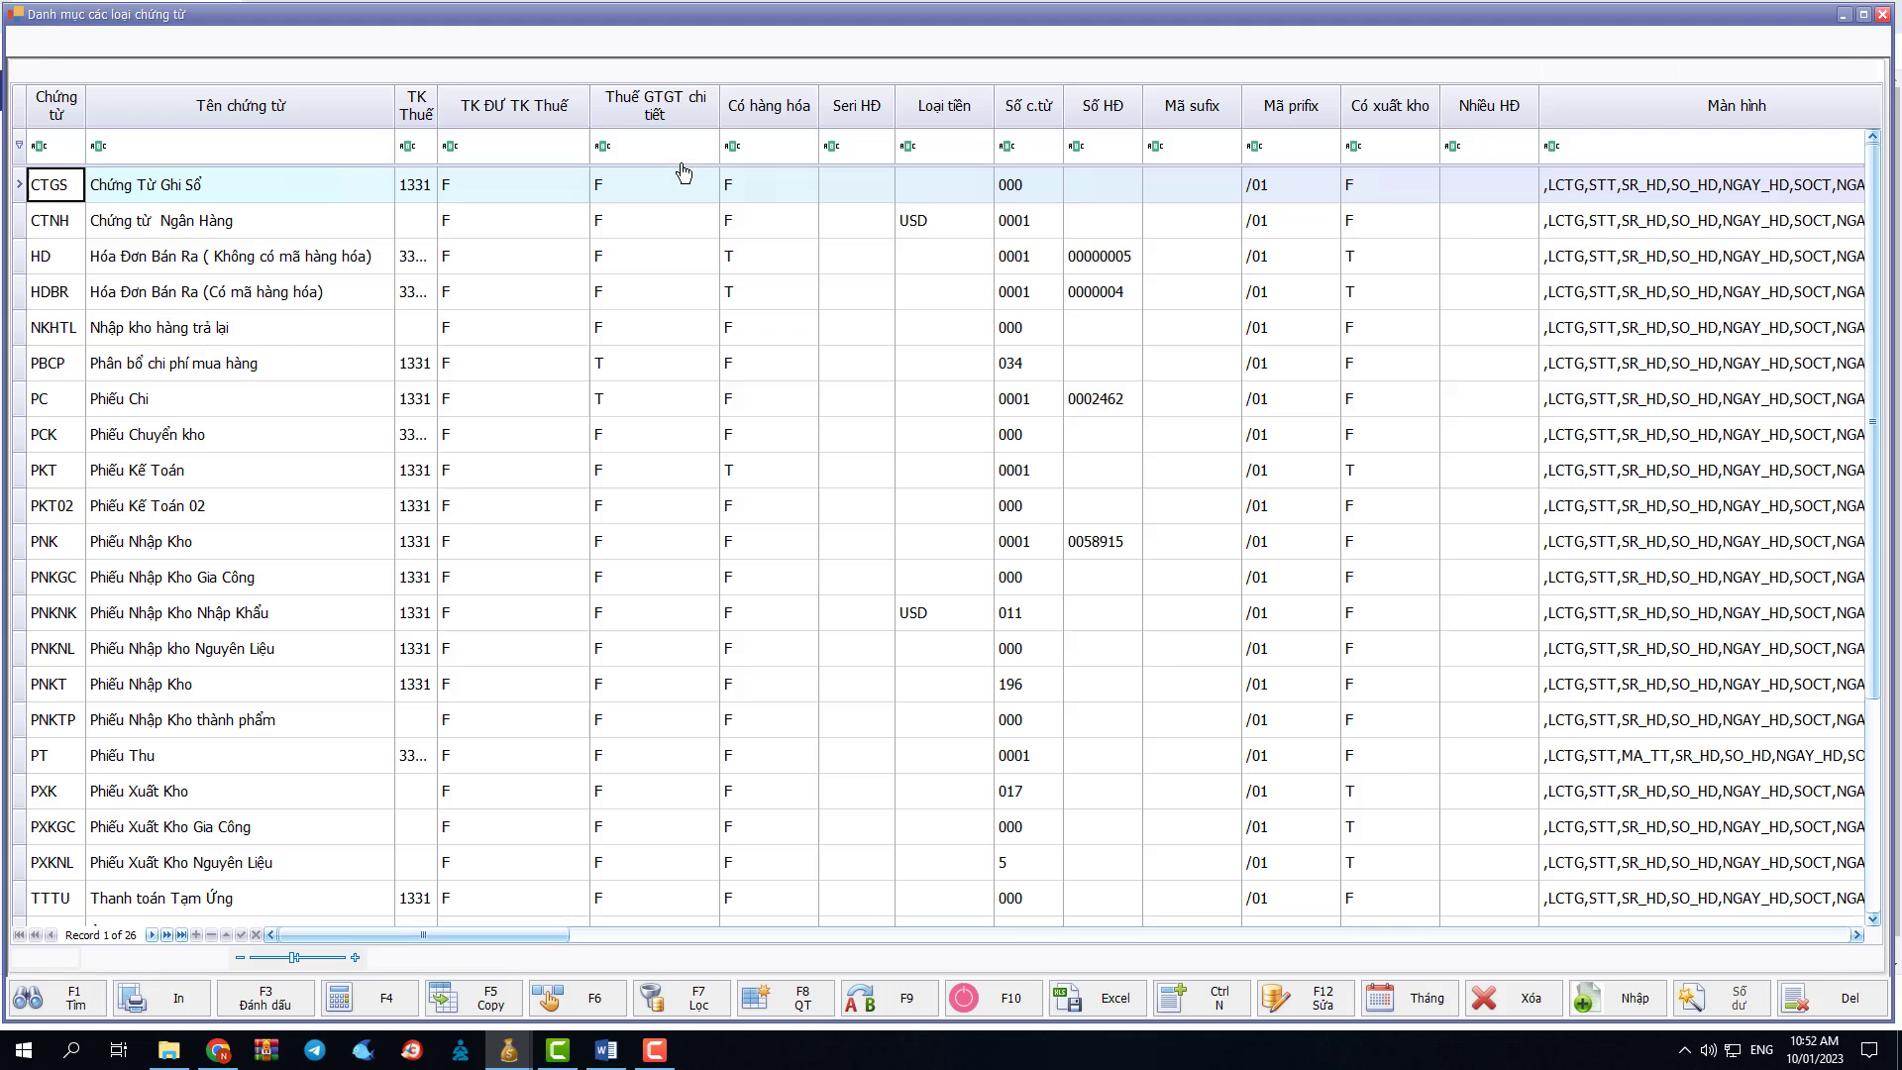
Step: Go to the Kiểu C.từ column (KIEU_CHUNGTU) in the voucher types catalogue
click(265, 327)
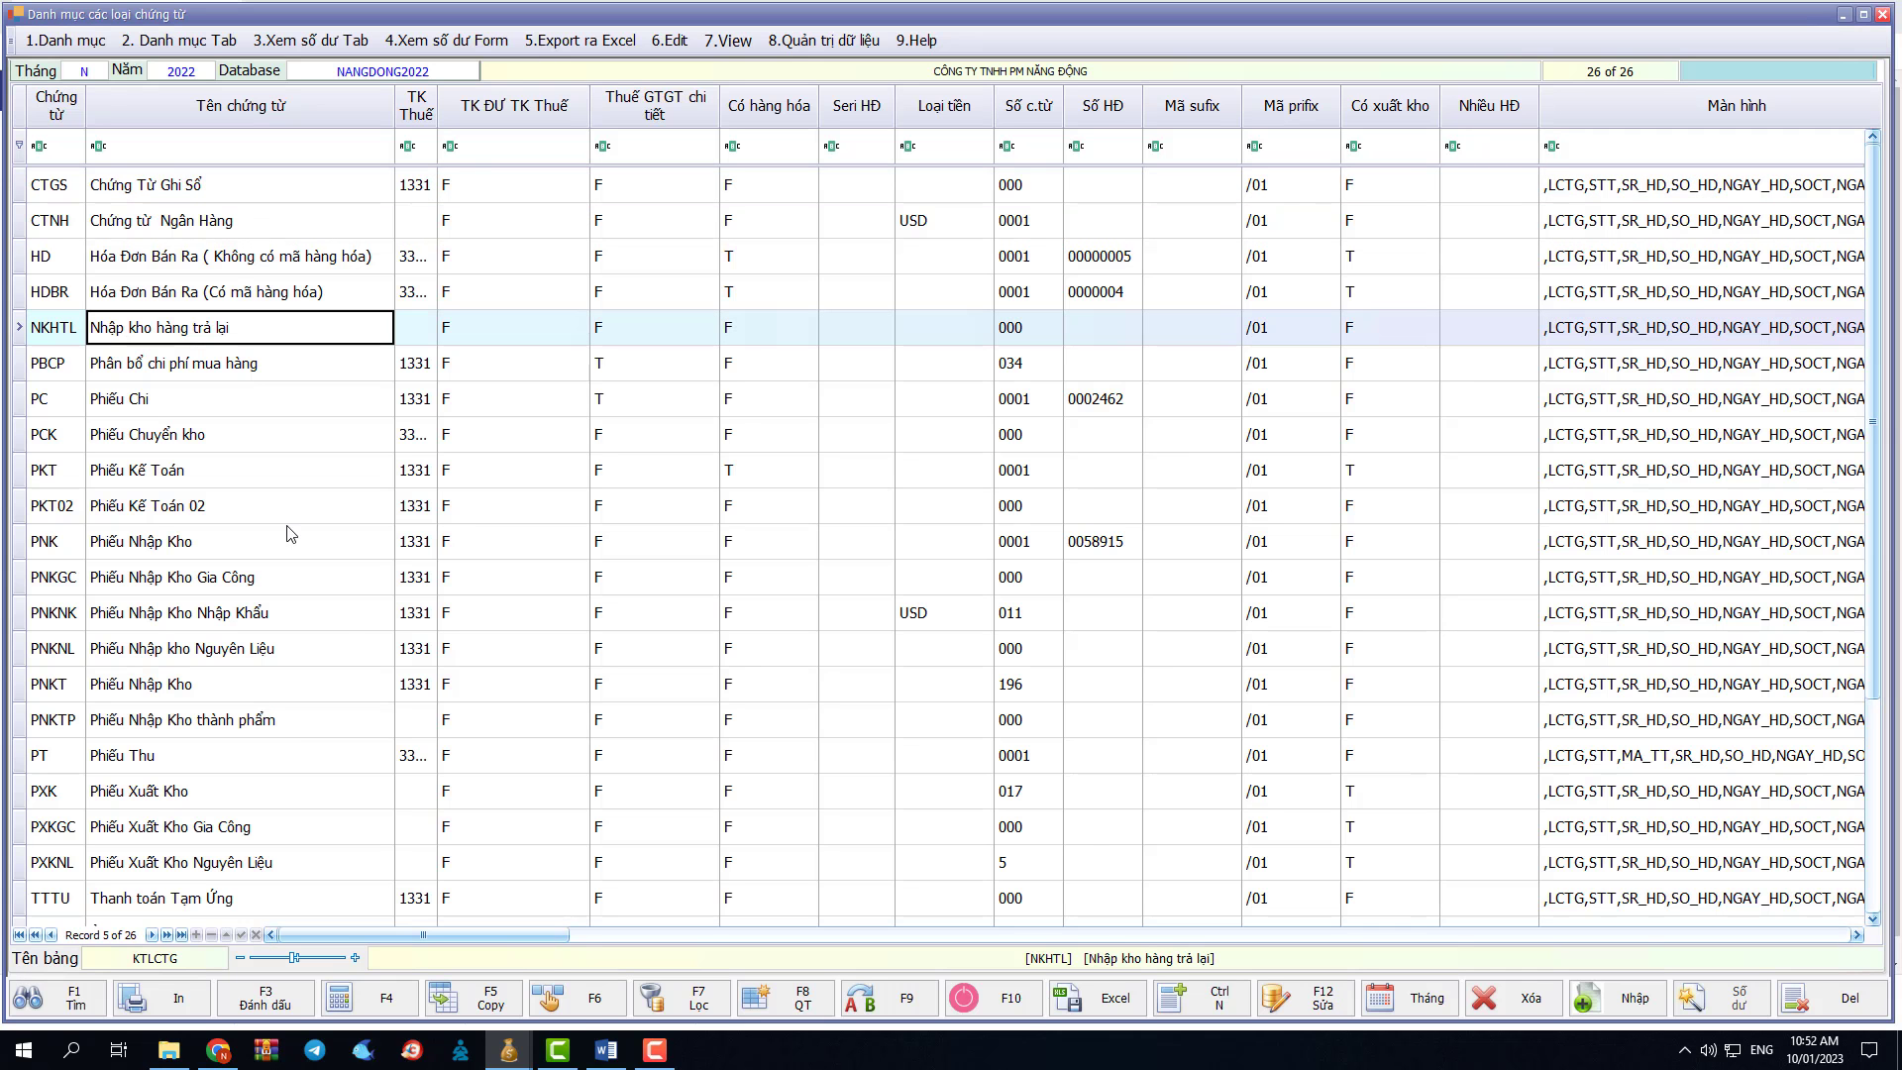
click(588, 1015)
text(KI)
key(Down)
key(Down)
key(Down)
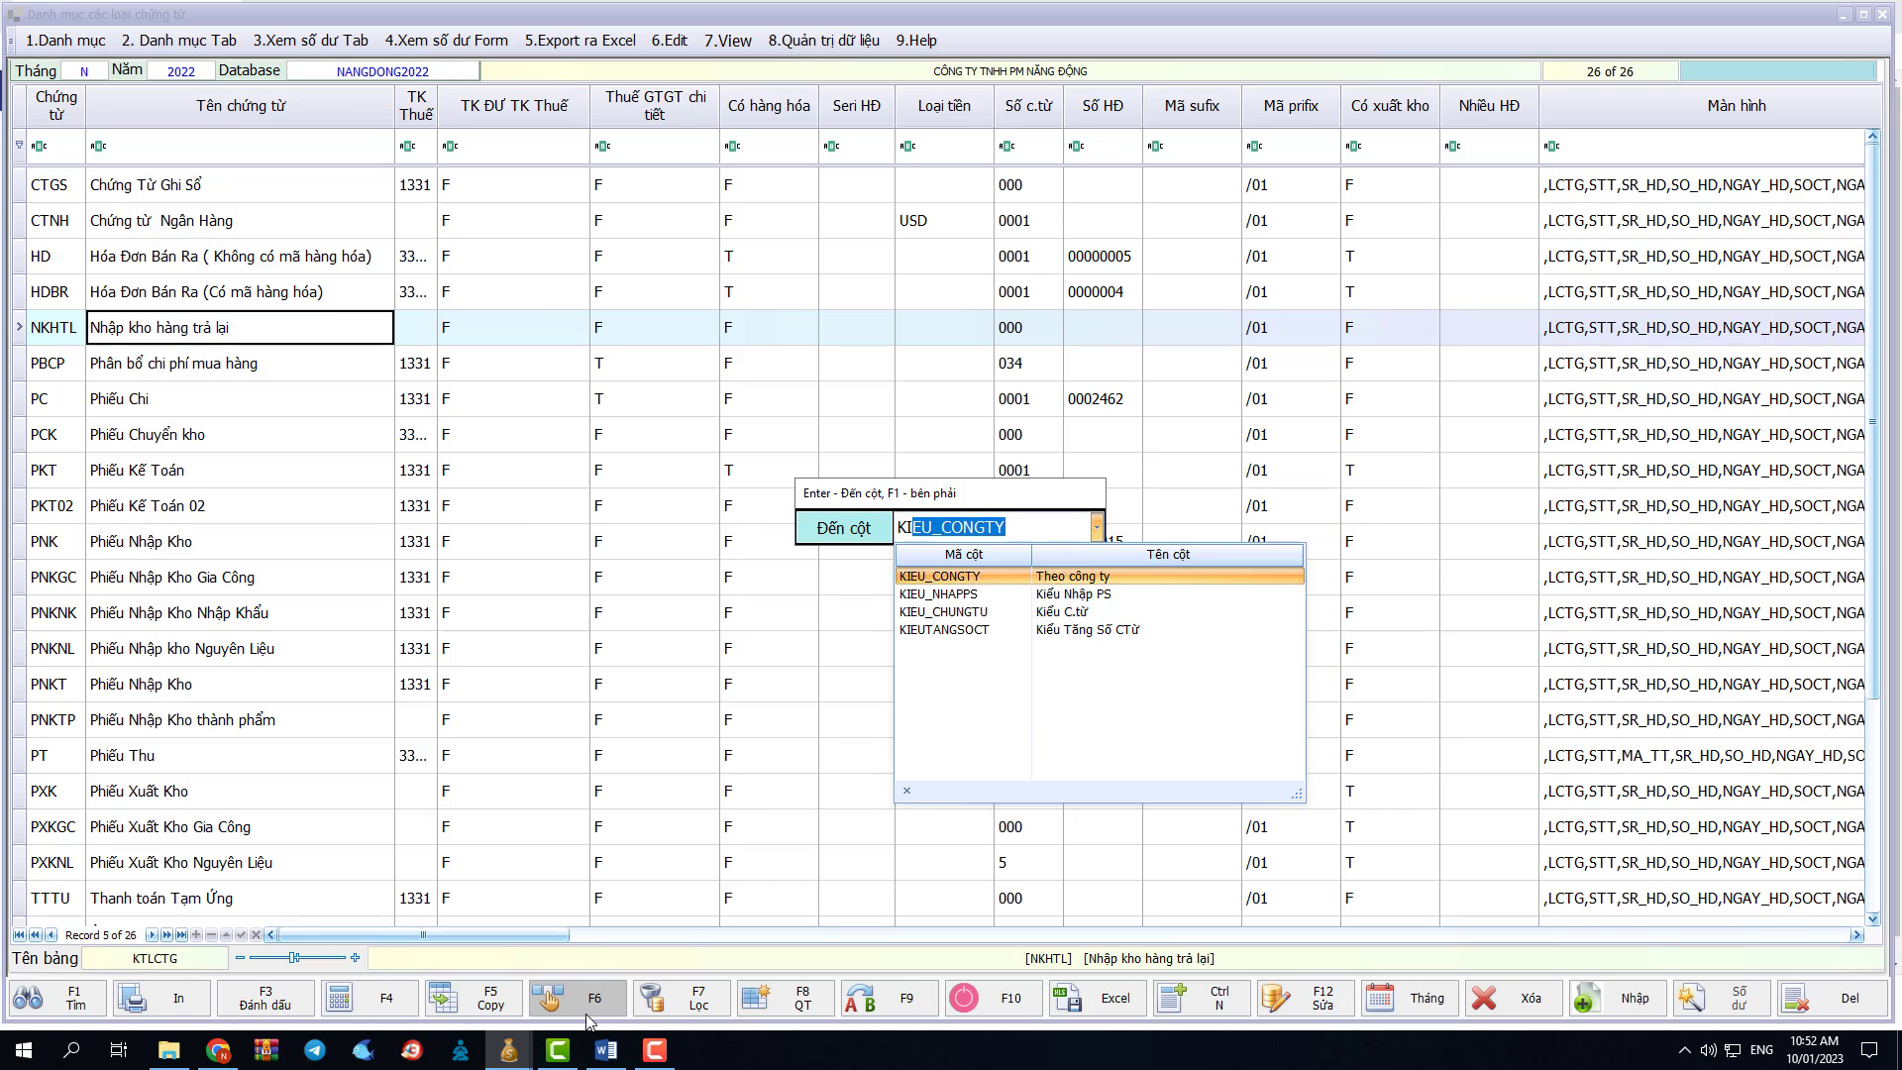
text(\)
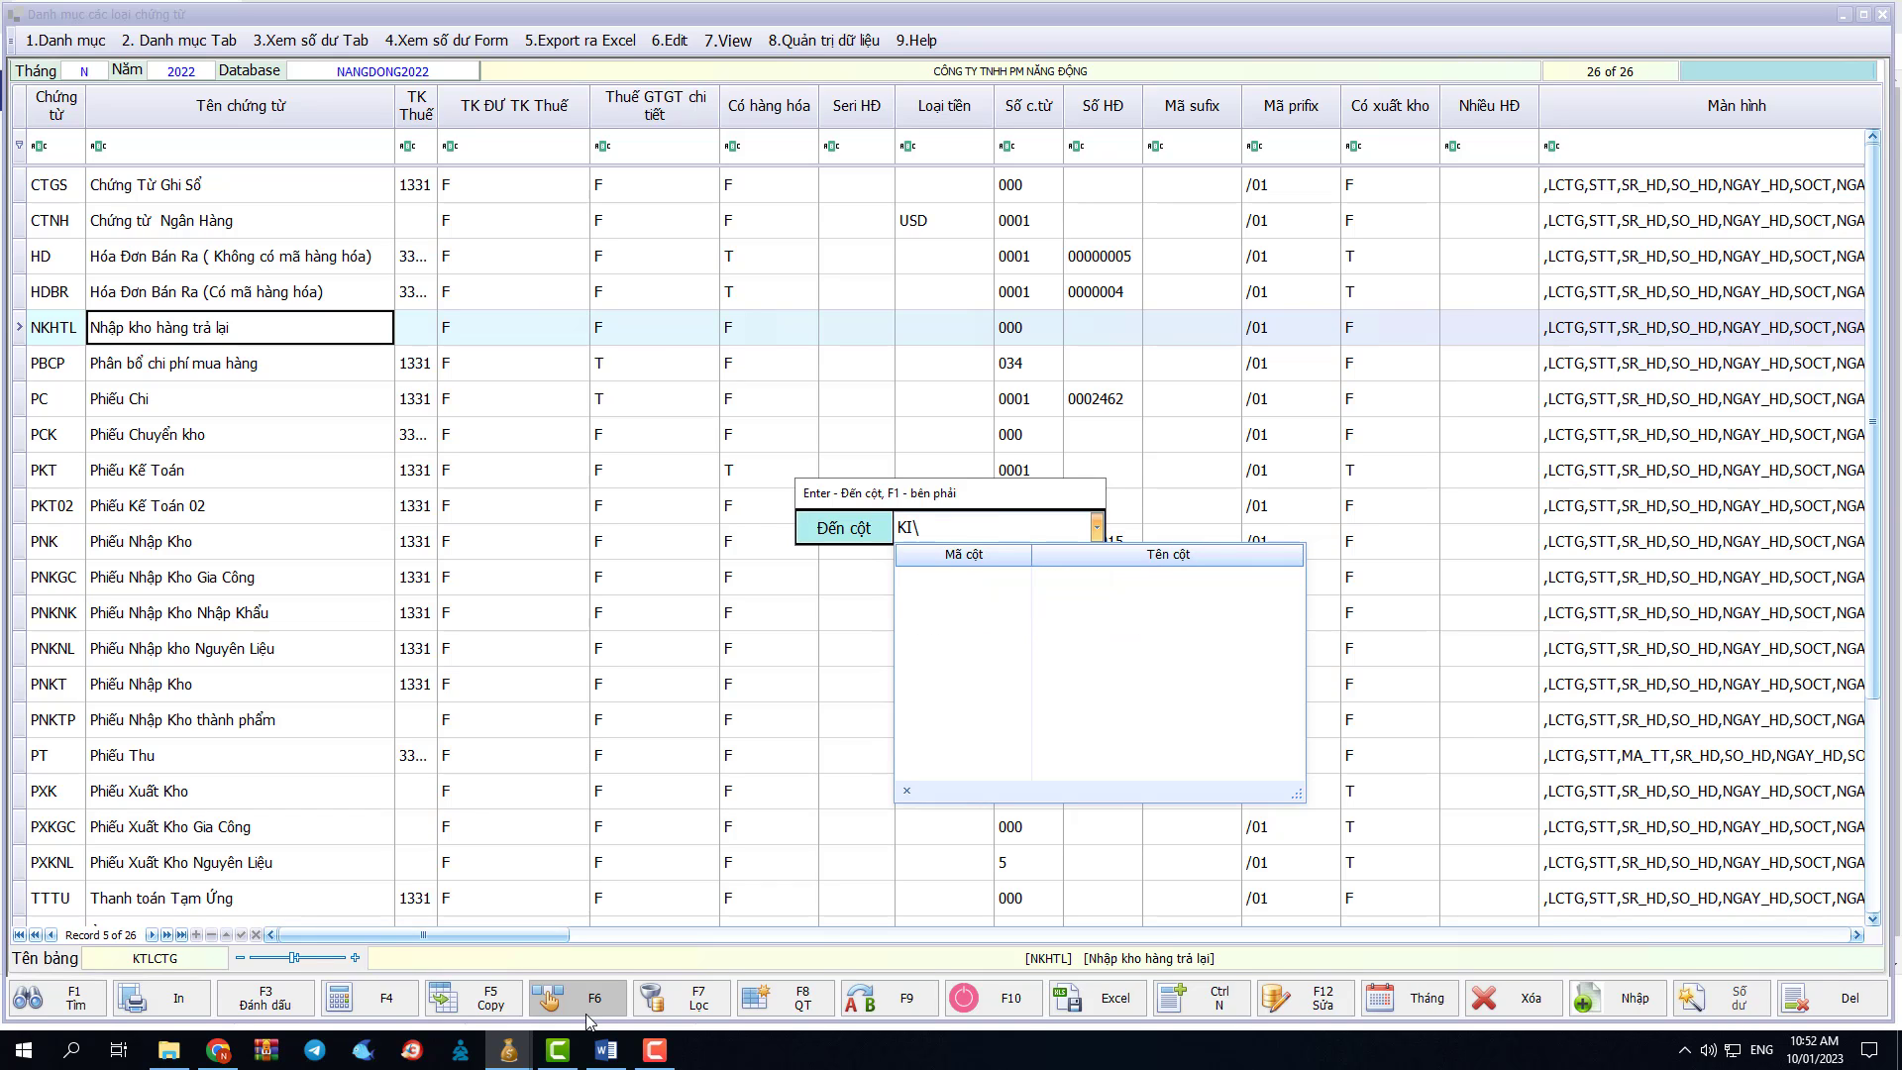
key(BackSpace)
text(EU_CONGTY)
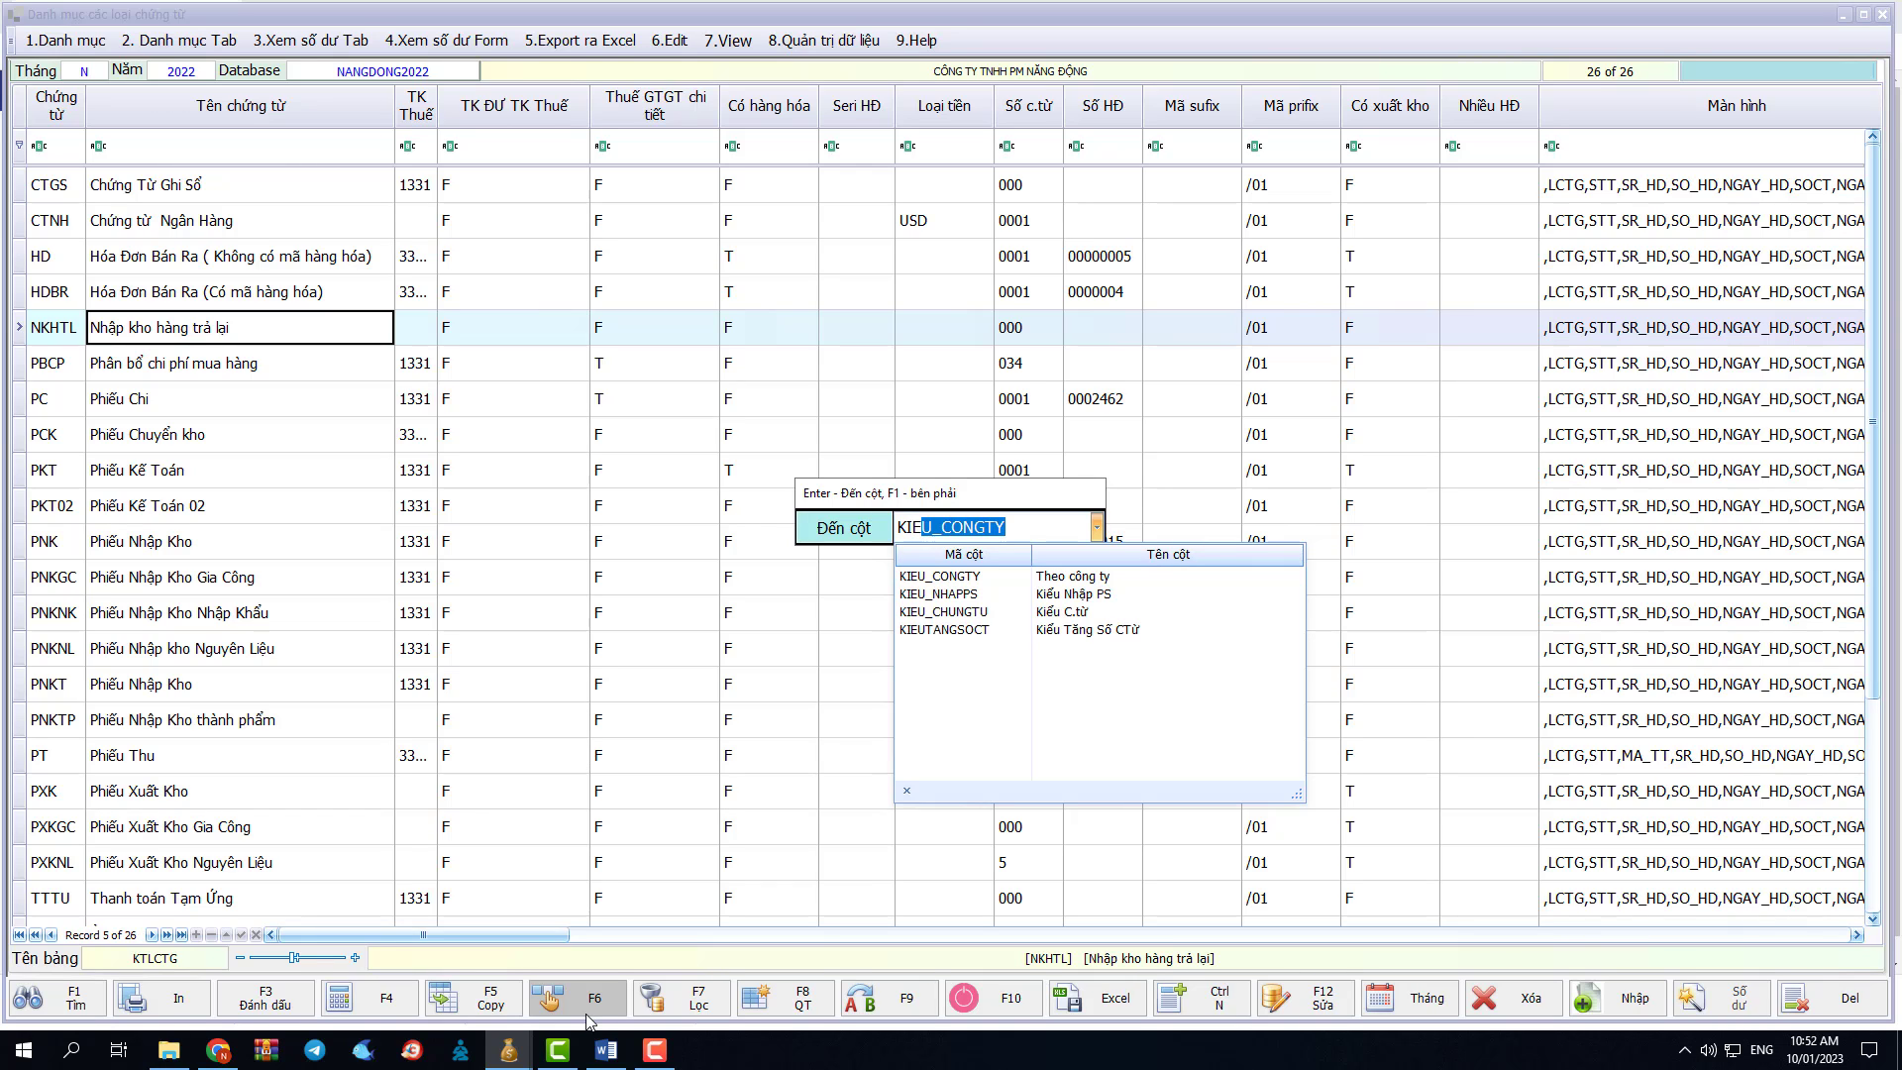
key(Down)
key(Down)
key(Down)
key(Return)
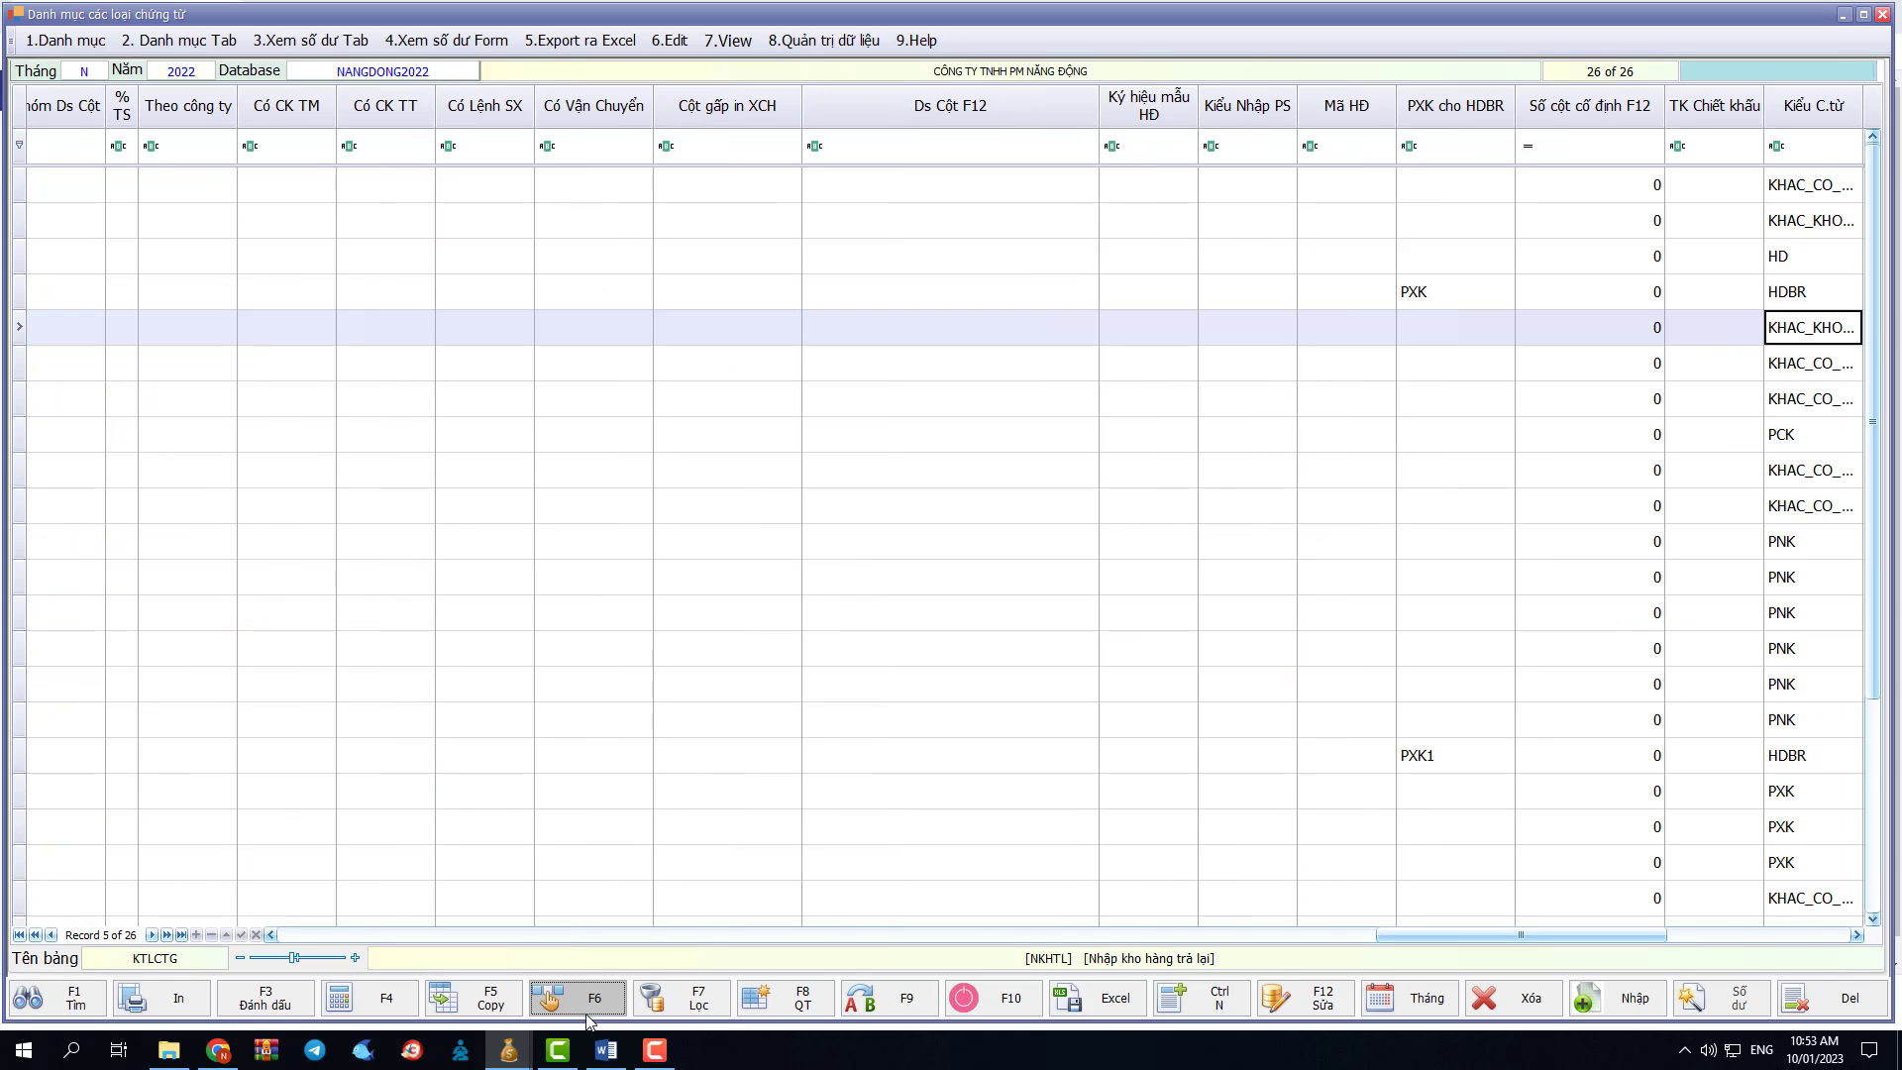
Step: Filter the voucher types to those whose Kiểu C.từ is HDBR
click(1819, 298)
key(F7)
key(Return)
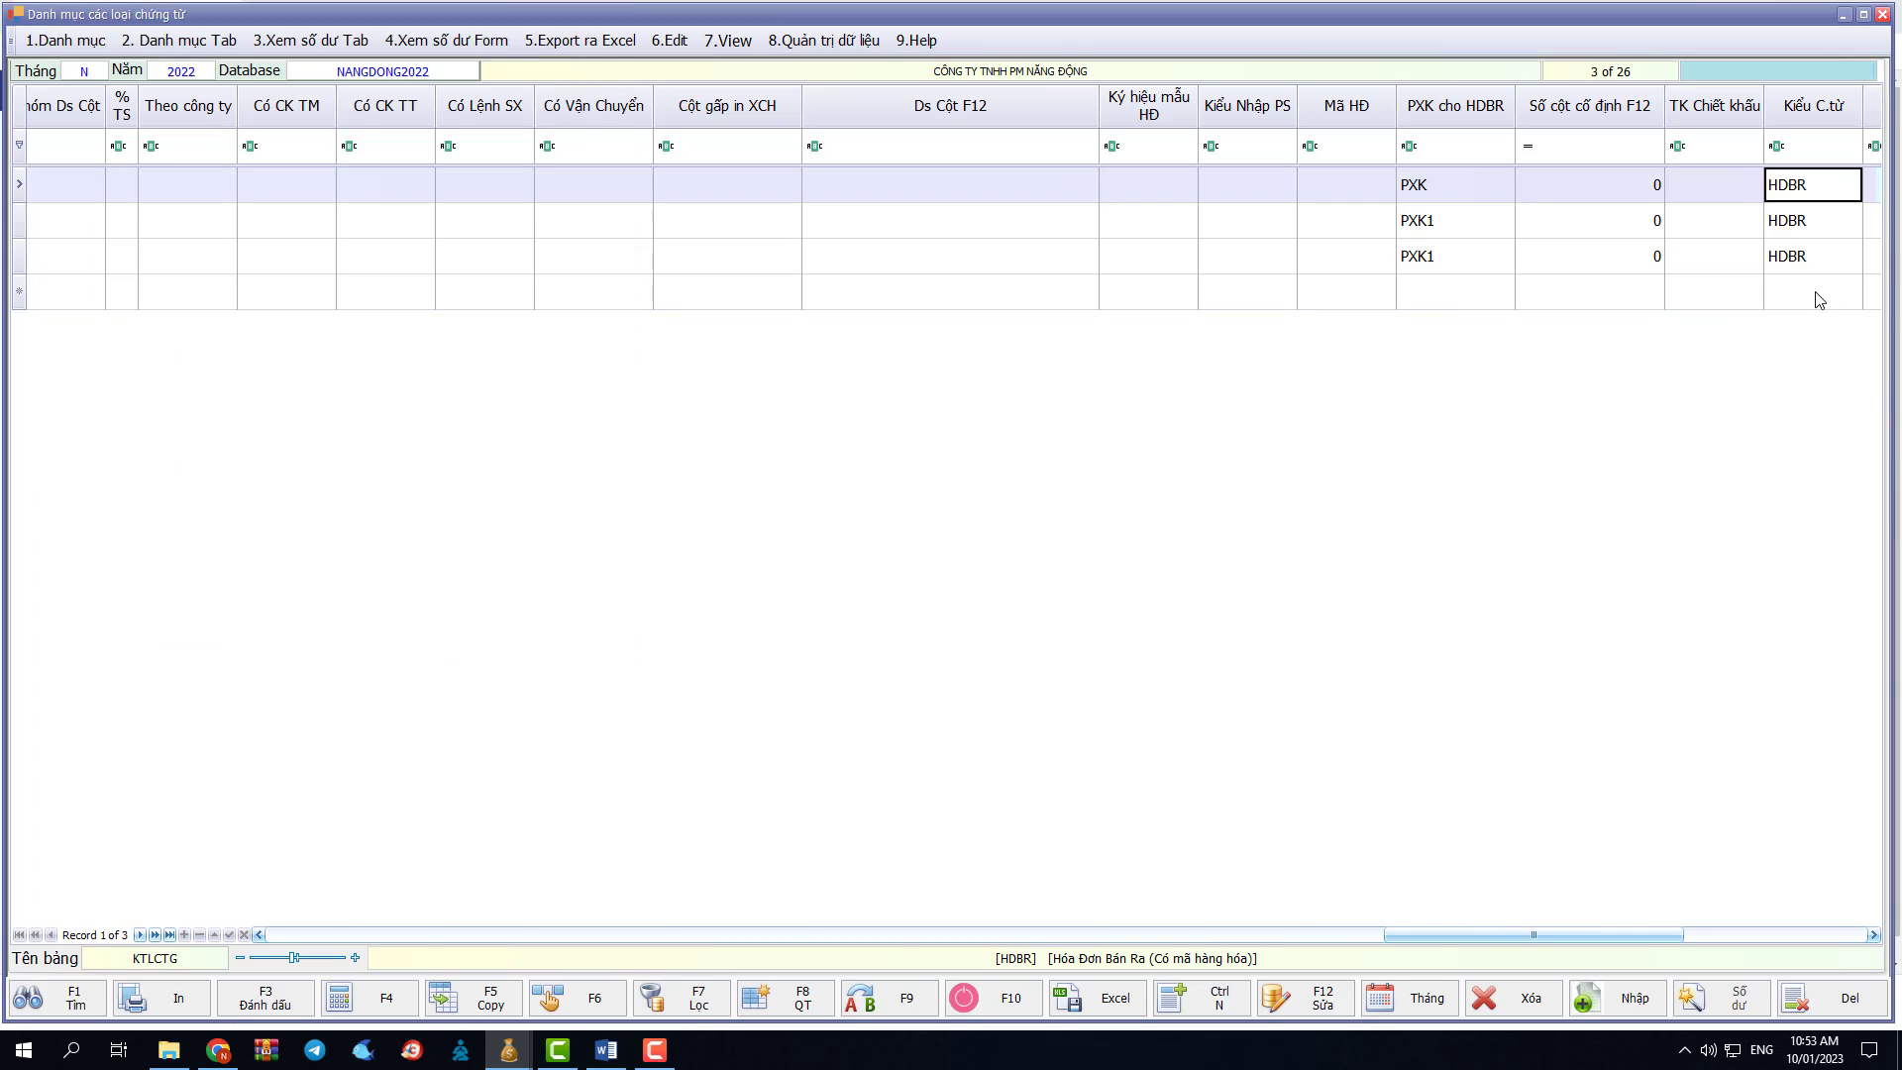
Step: Unlock the table, correct the duplicated PXK cho HDBR code of the XGG voucher type and close the catalogue
click(1455, 252)
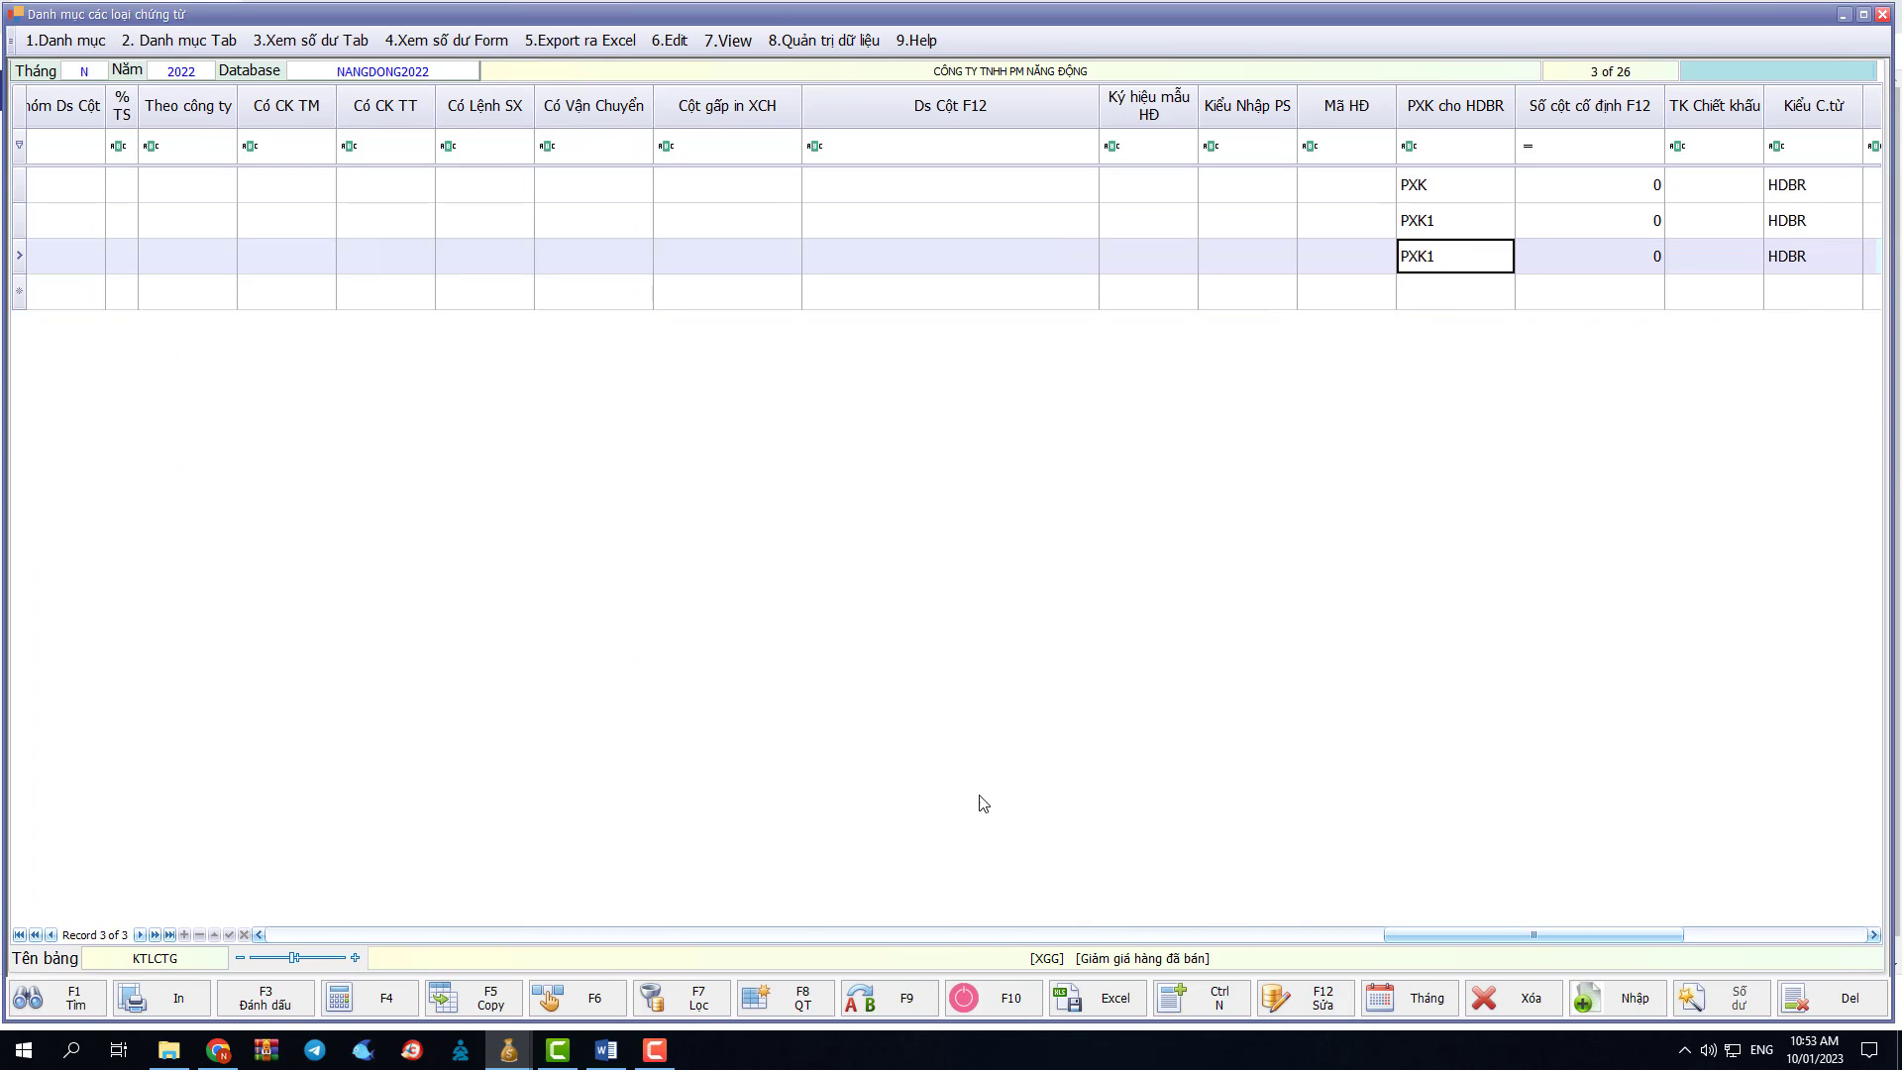
click(1008, 1003)
click(972, 555)
click(1452, 265)
click(1882, 15)
Step: Run Sắp xếp lại ID chứng từ on the original voucher book with Xóa ID_CHUNGTU và đánh số lại enabled, then exit
click(359, 560)
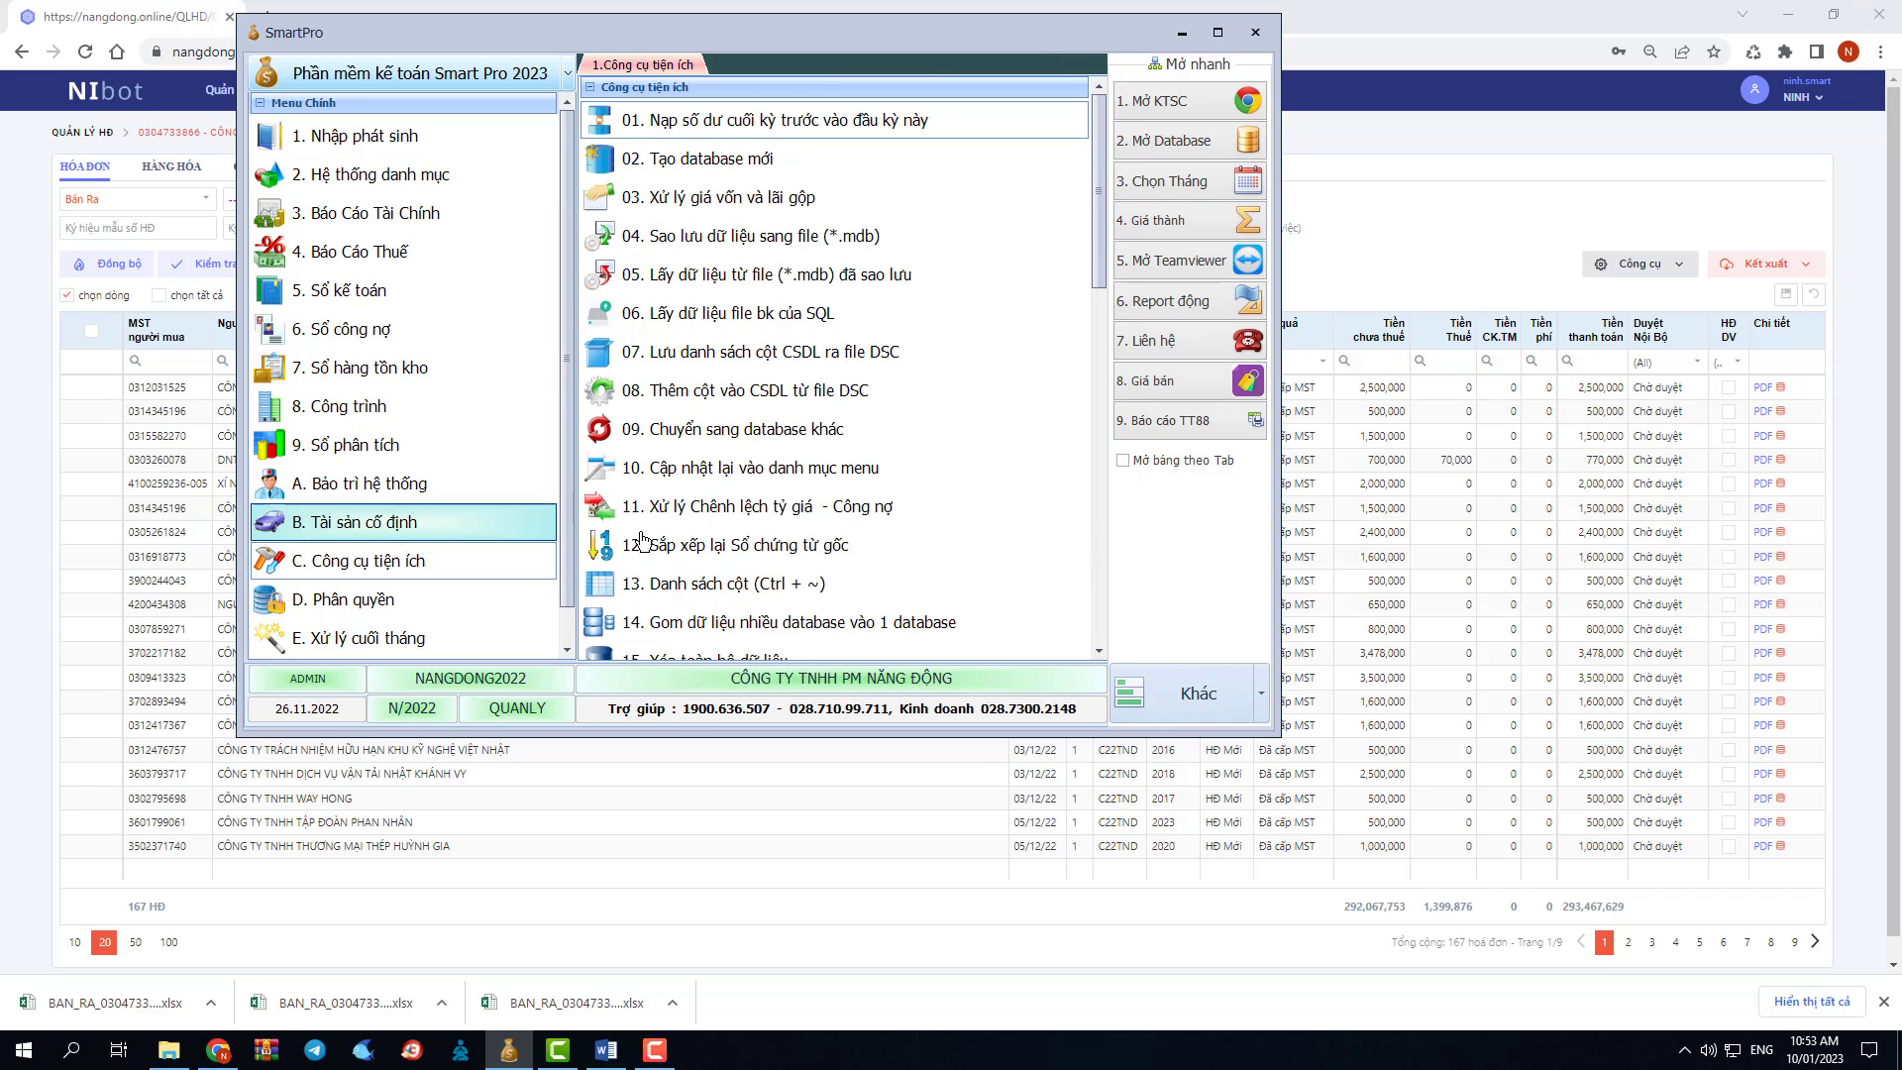
click(694, 549)
click(176, 256)
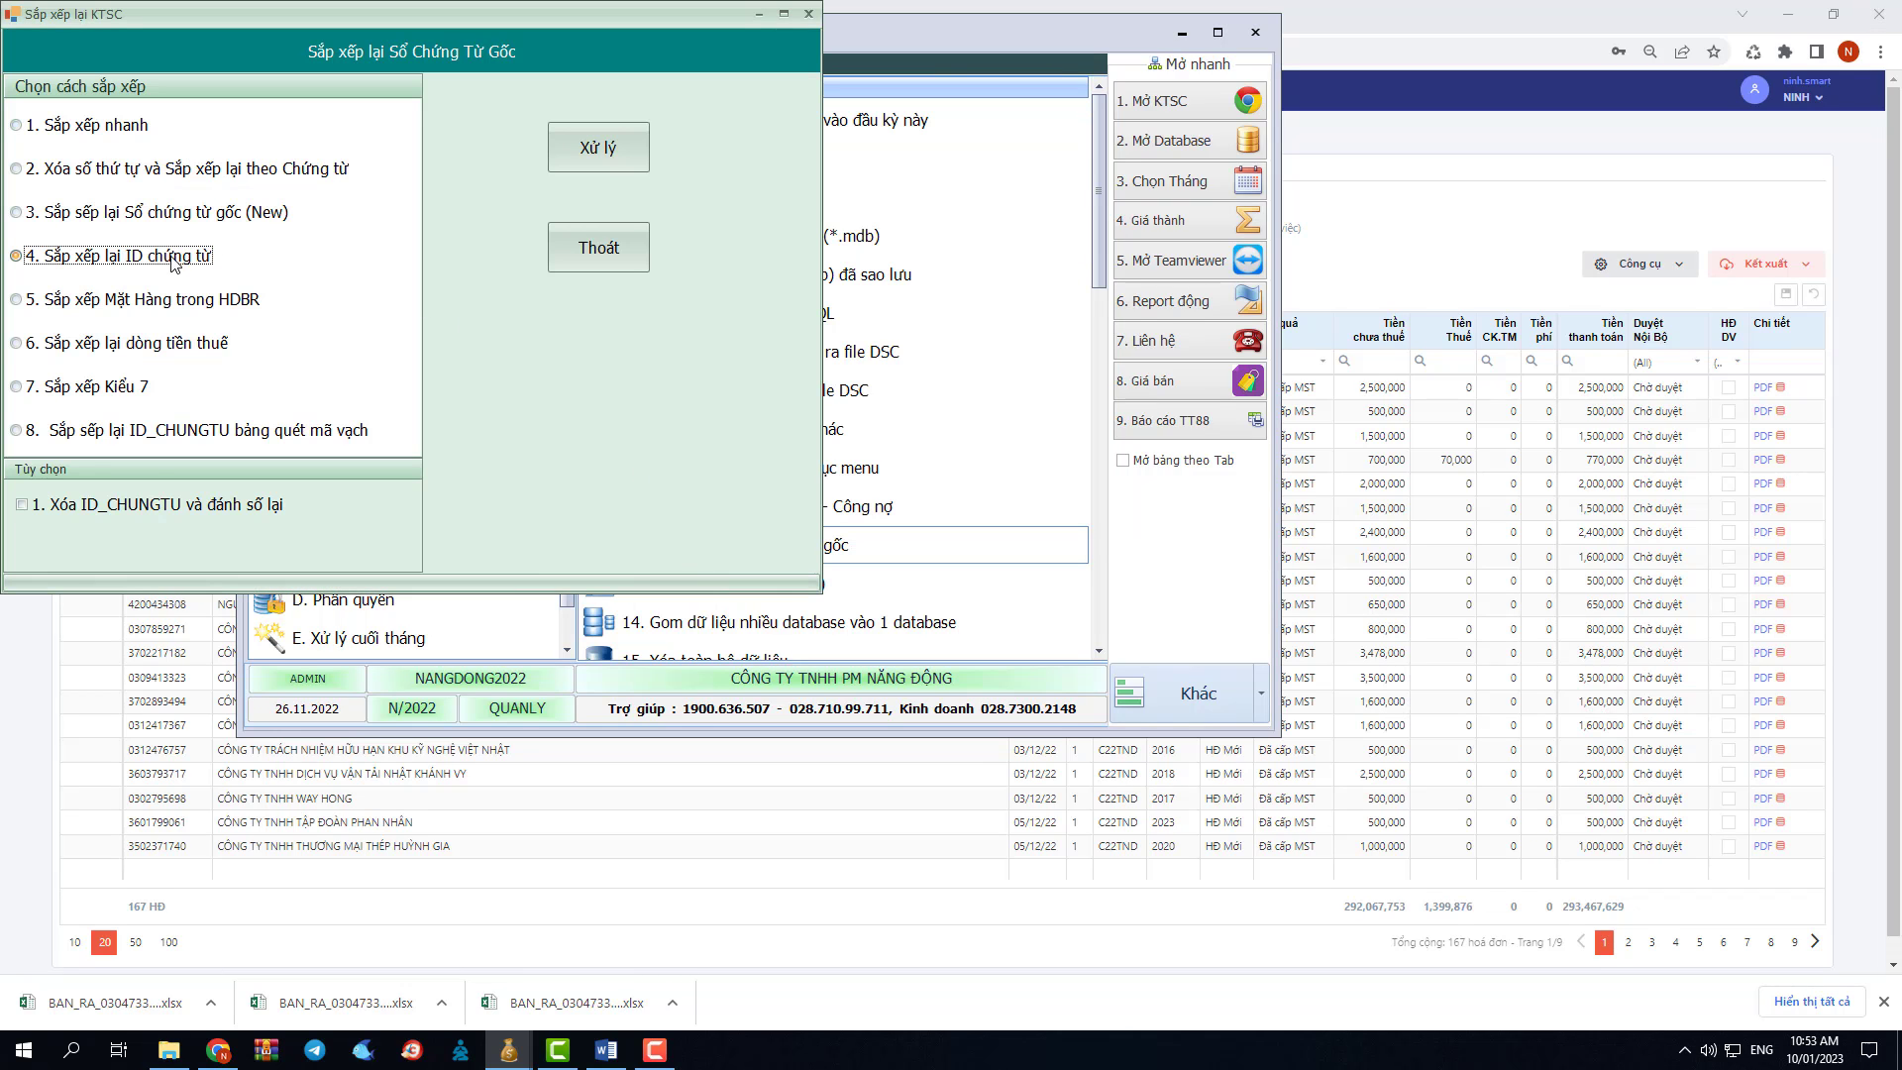
click(159, 507)
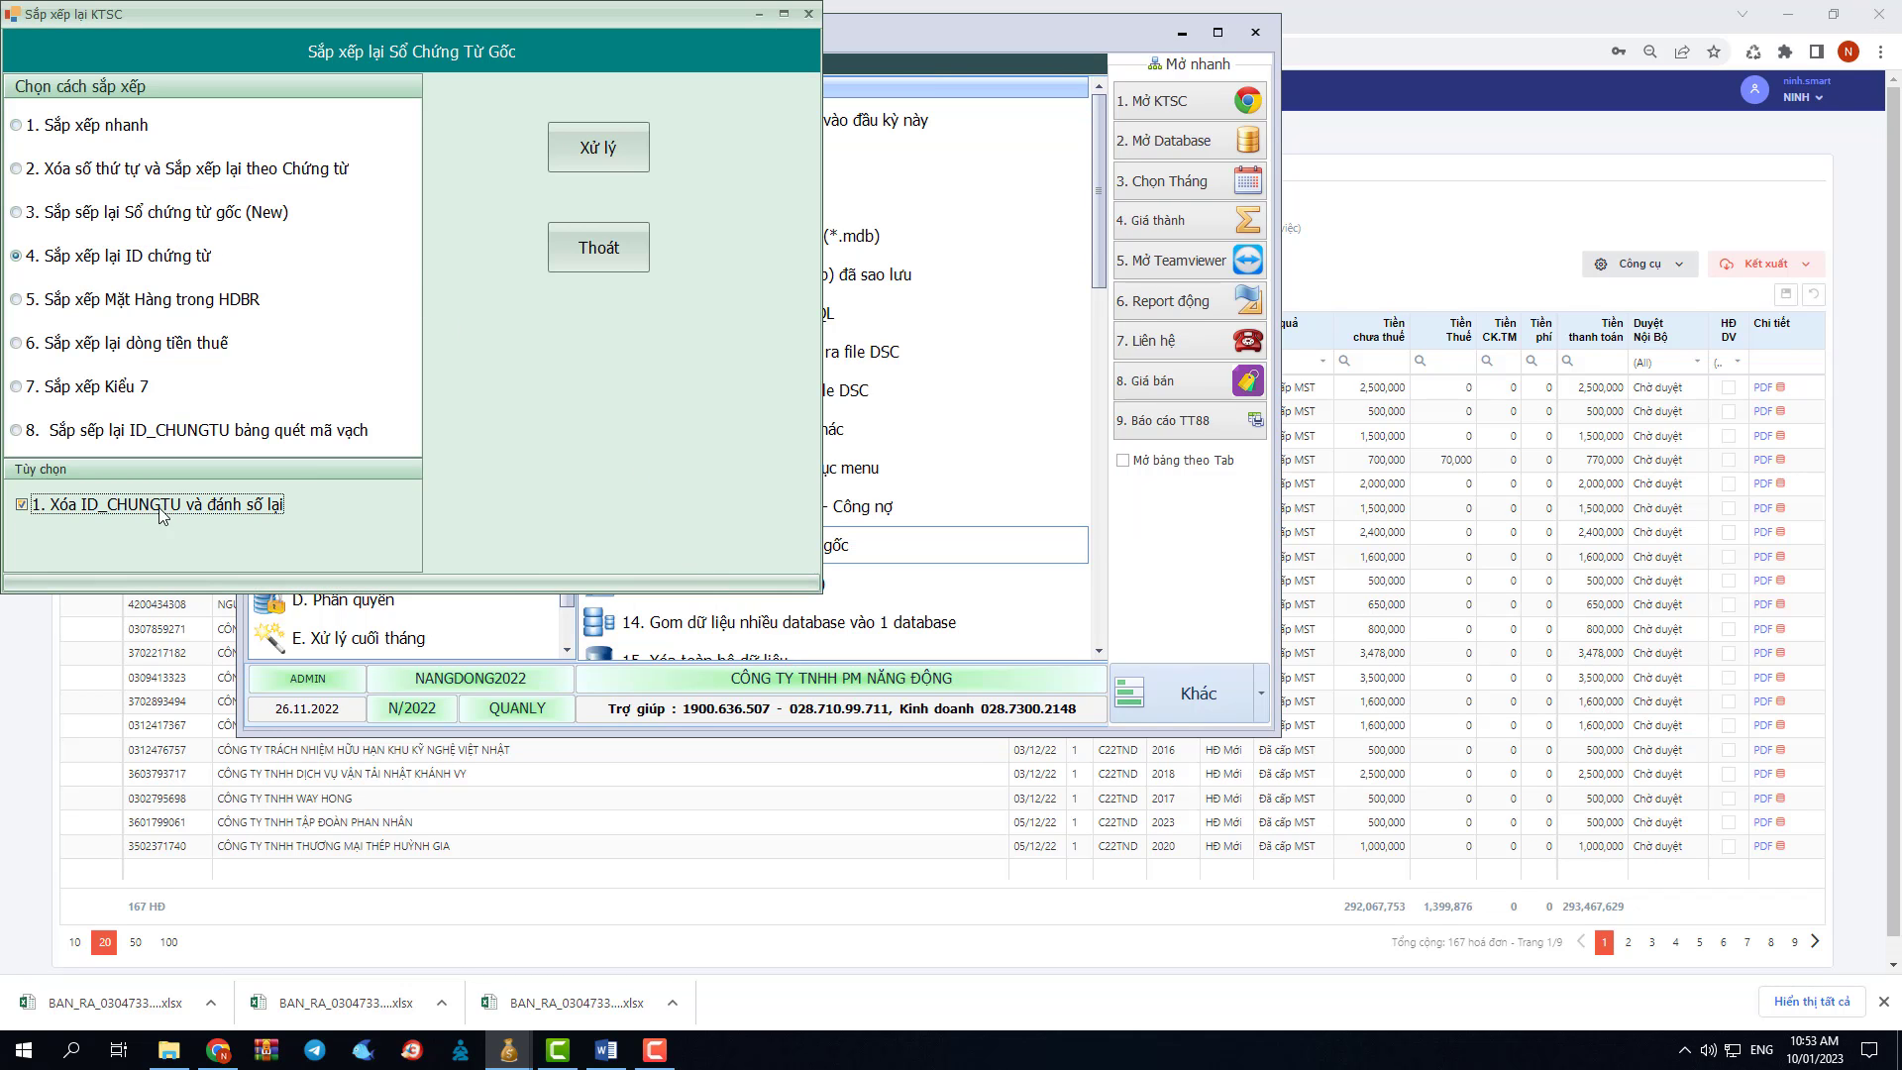
click(597, 151)
click(409, 335)
click(381, 344)
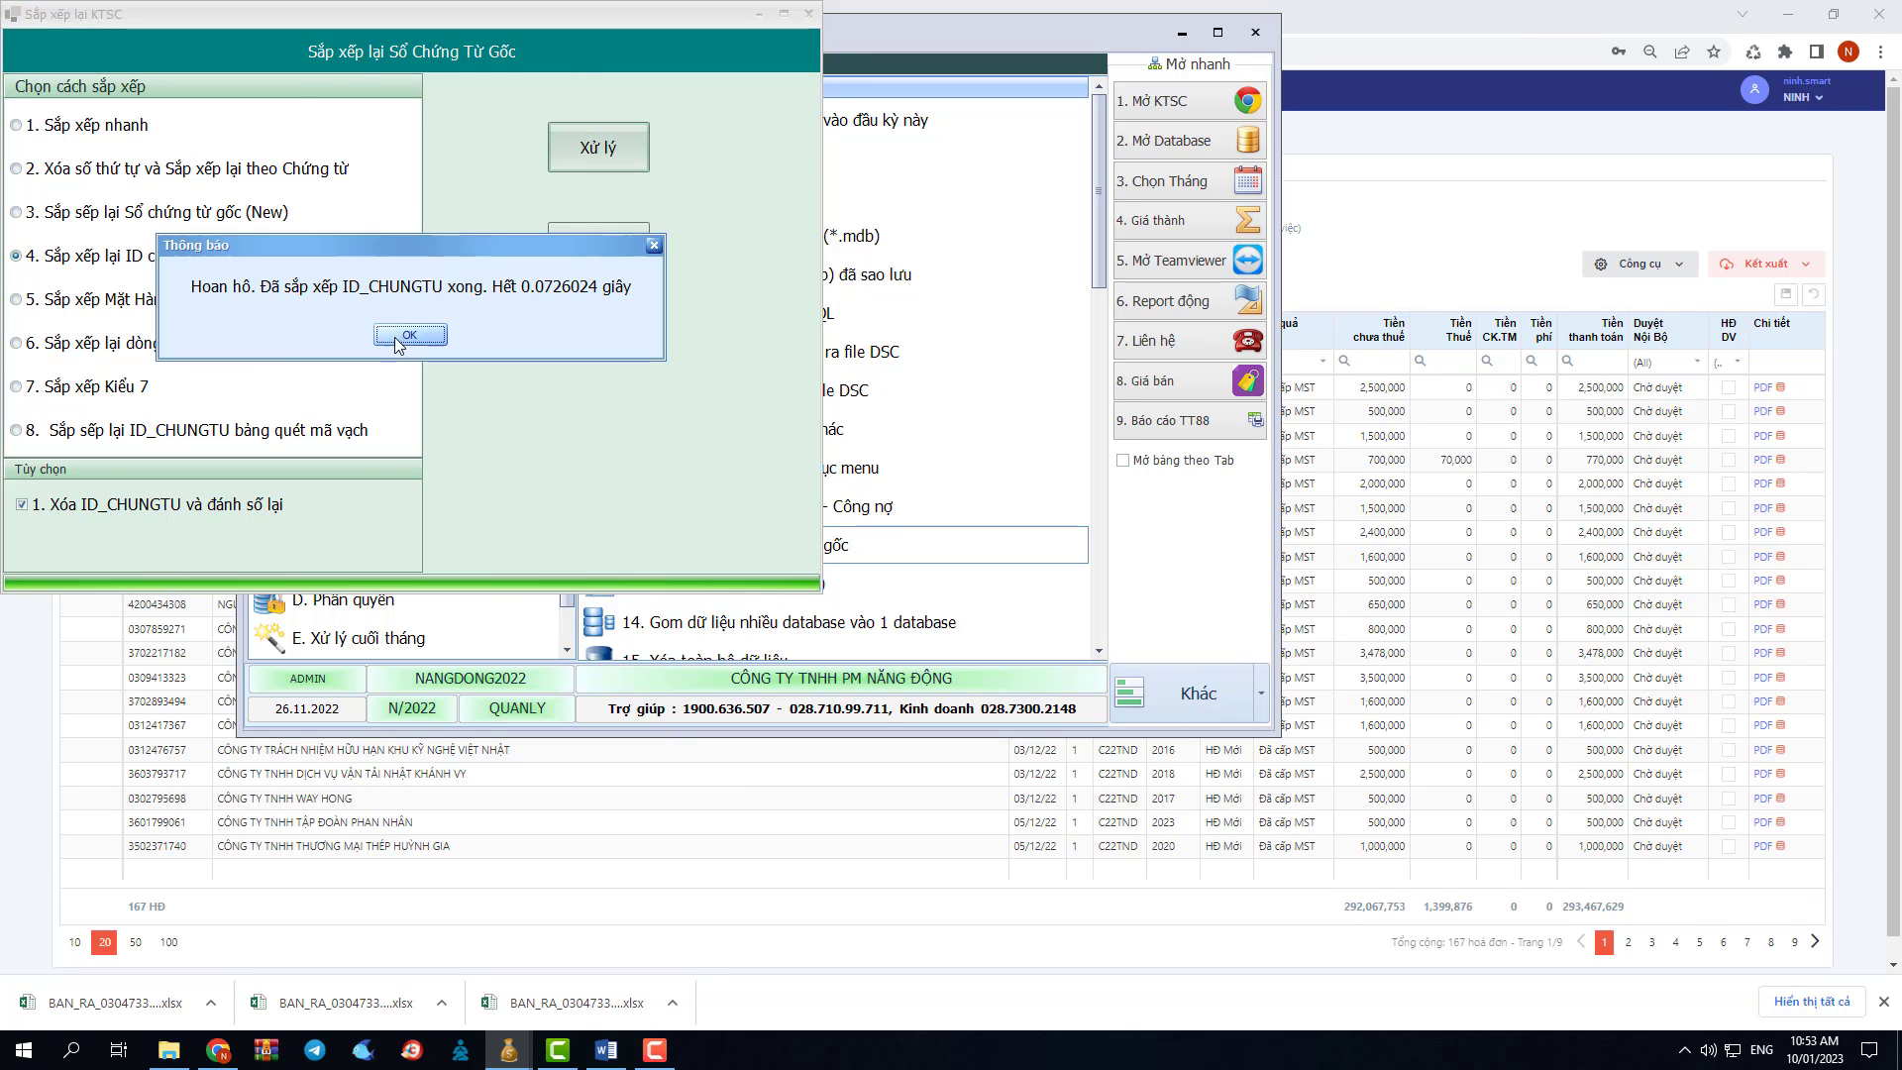
click(409, 345)
click(602, 267)
Step: Open Sổ chứng từ gốc, check the renumbered IDs of the first sales vouchers and close the book
click(376, 136)
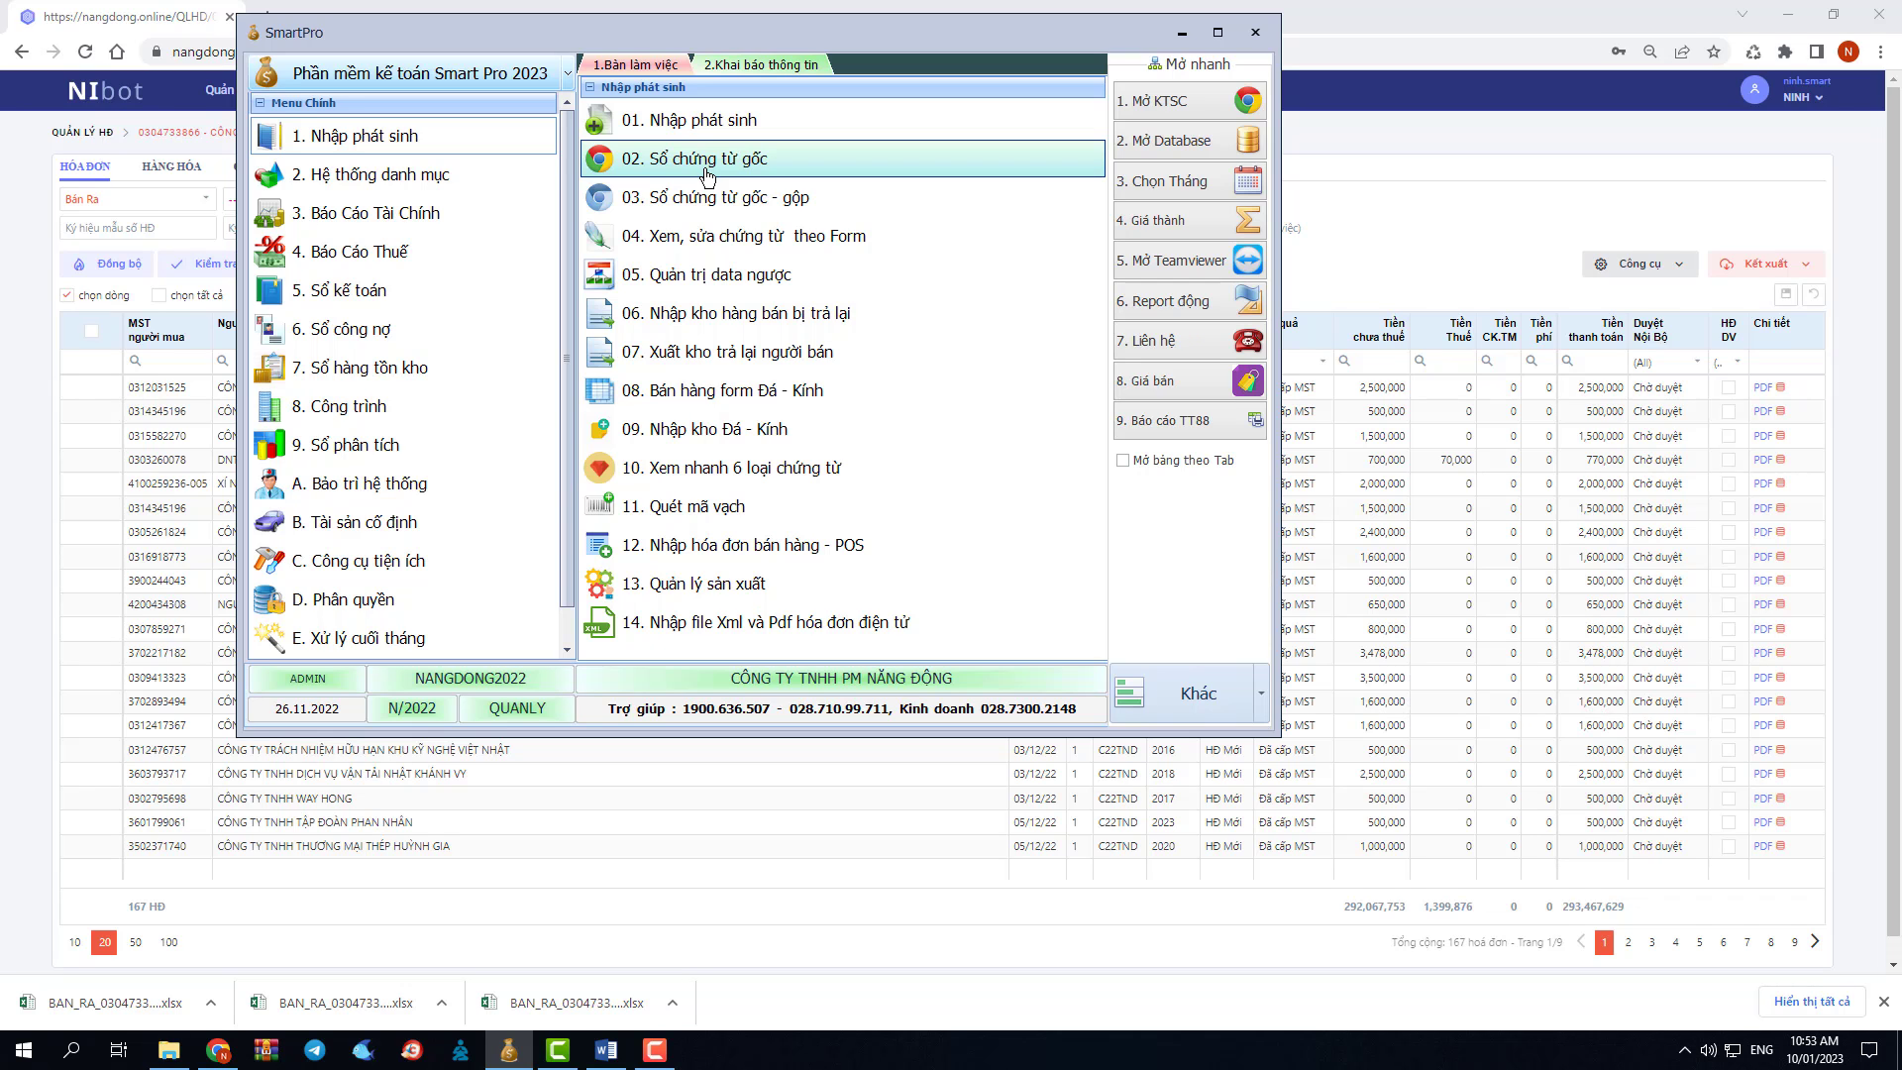
click(707, 171)
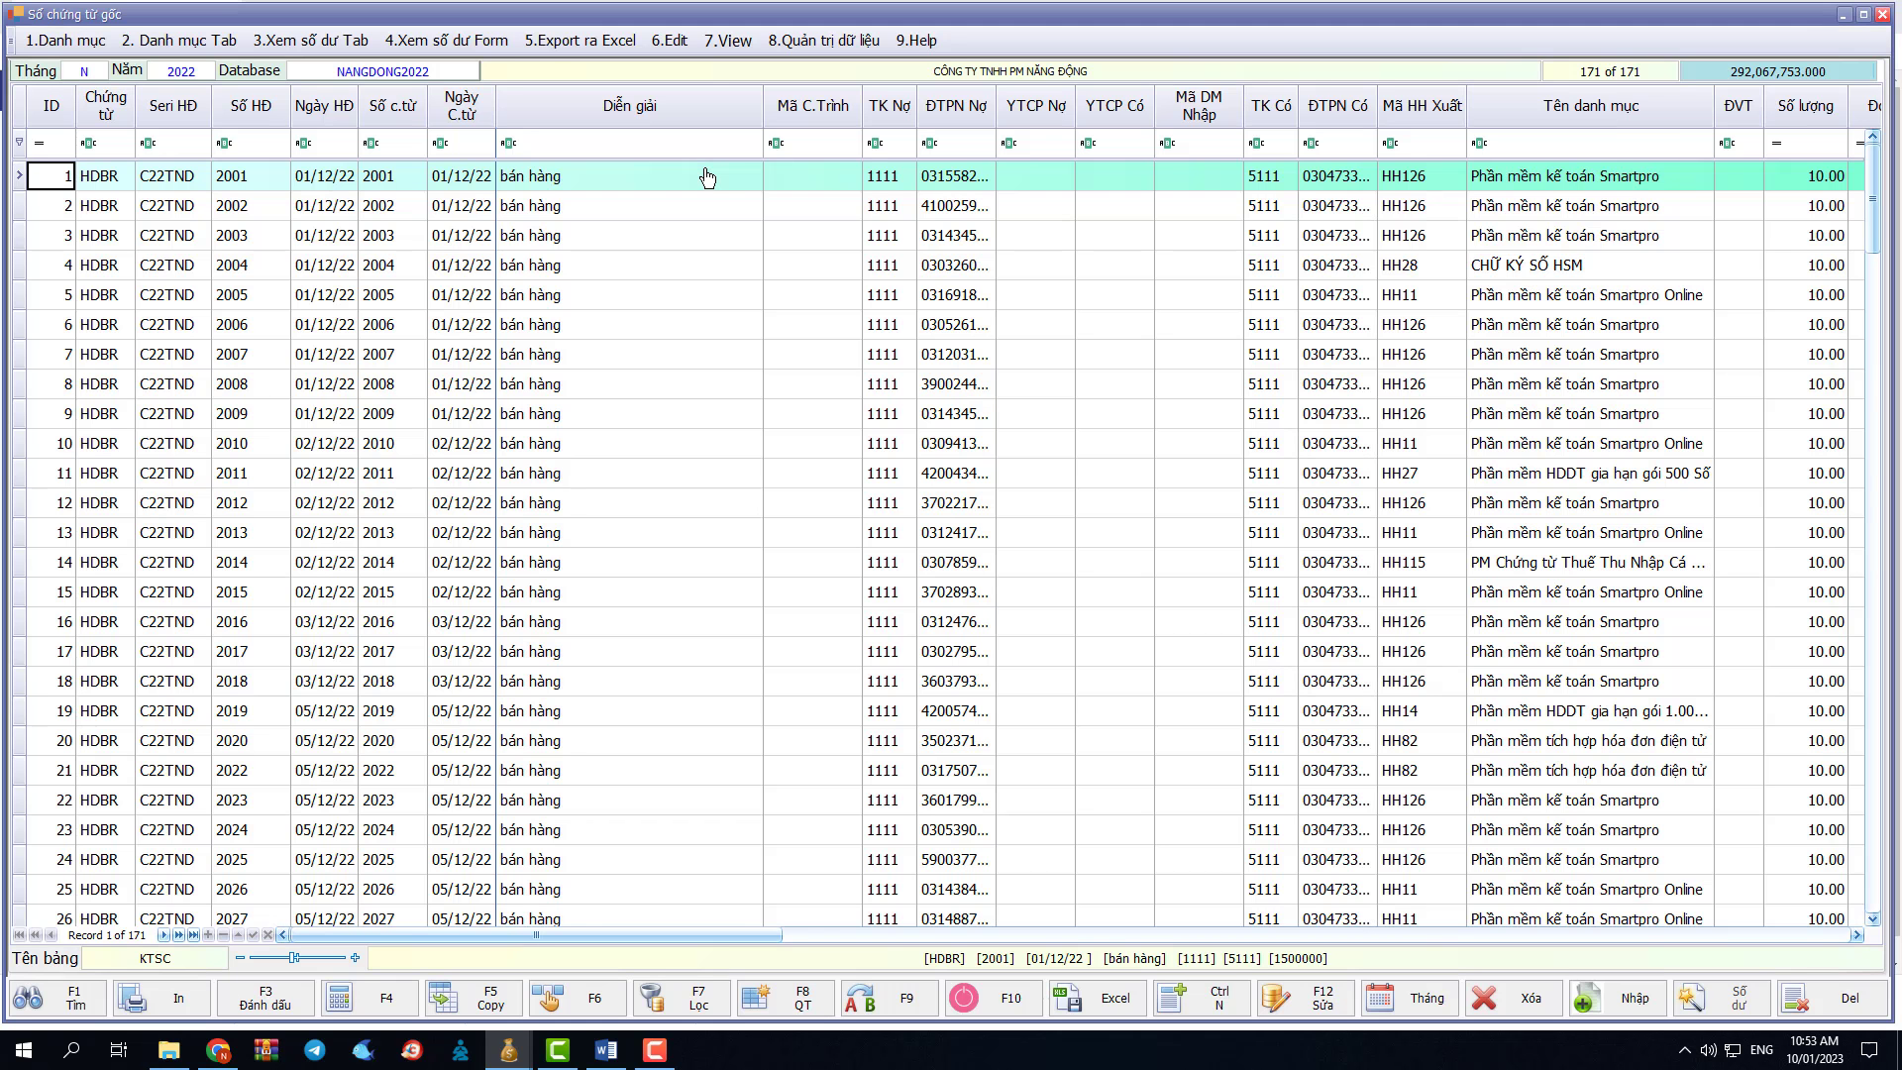
key(Down)
key(Down)
key(Down)
key(Down)
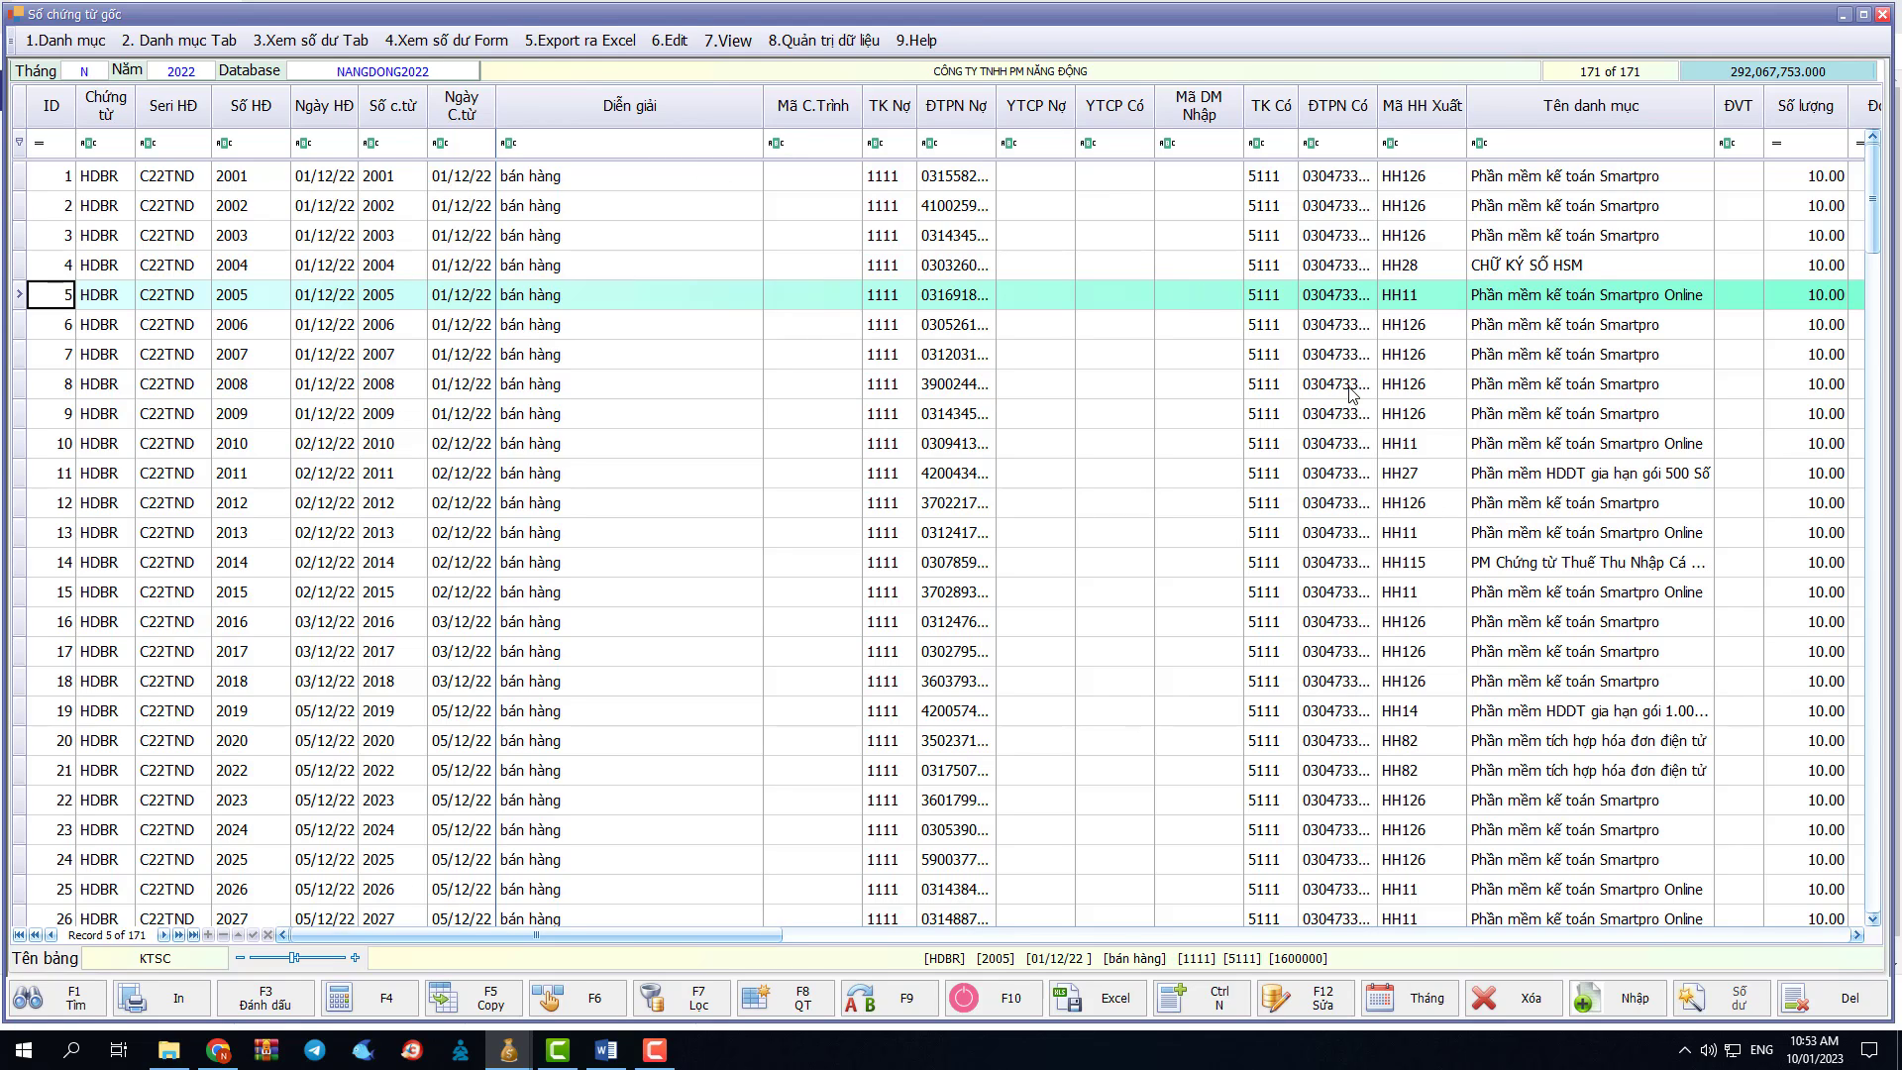
click(1882, 15)
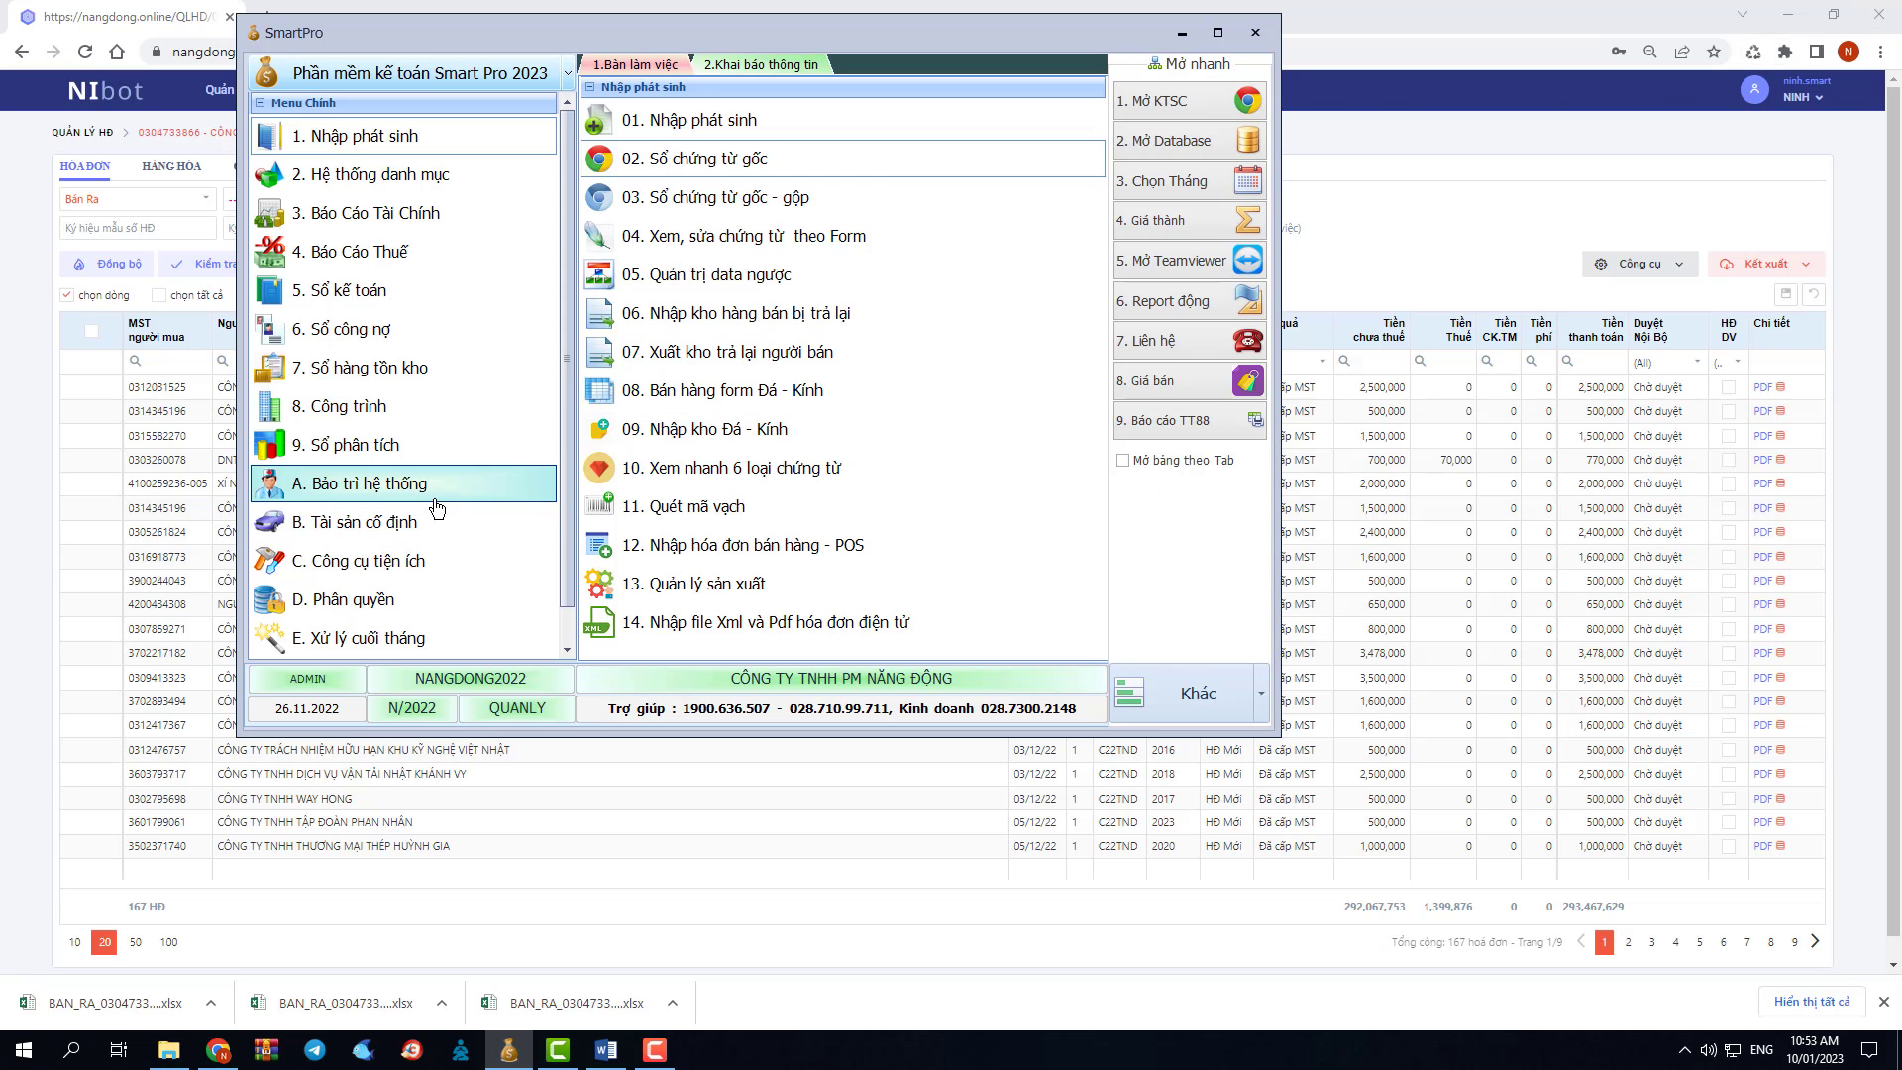
Step: Set up Tạo lại Bút toán giá vốn, Thuế GTGT for month 12 with Giá vốn, Thuế GTGT đầu ra and Thuế GTGT đầu vào selected
click(428, 562)
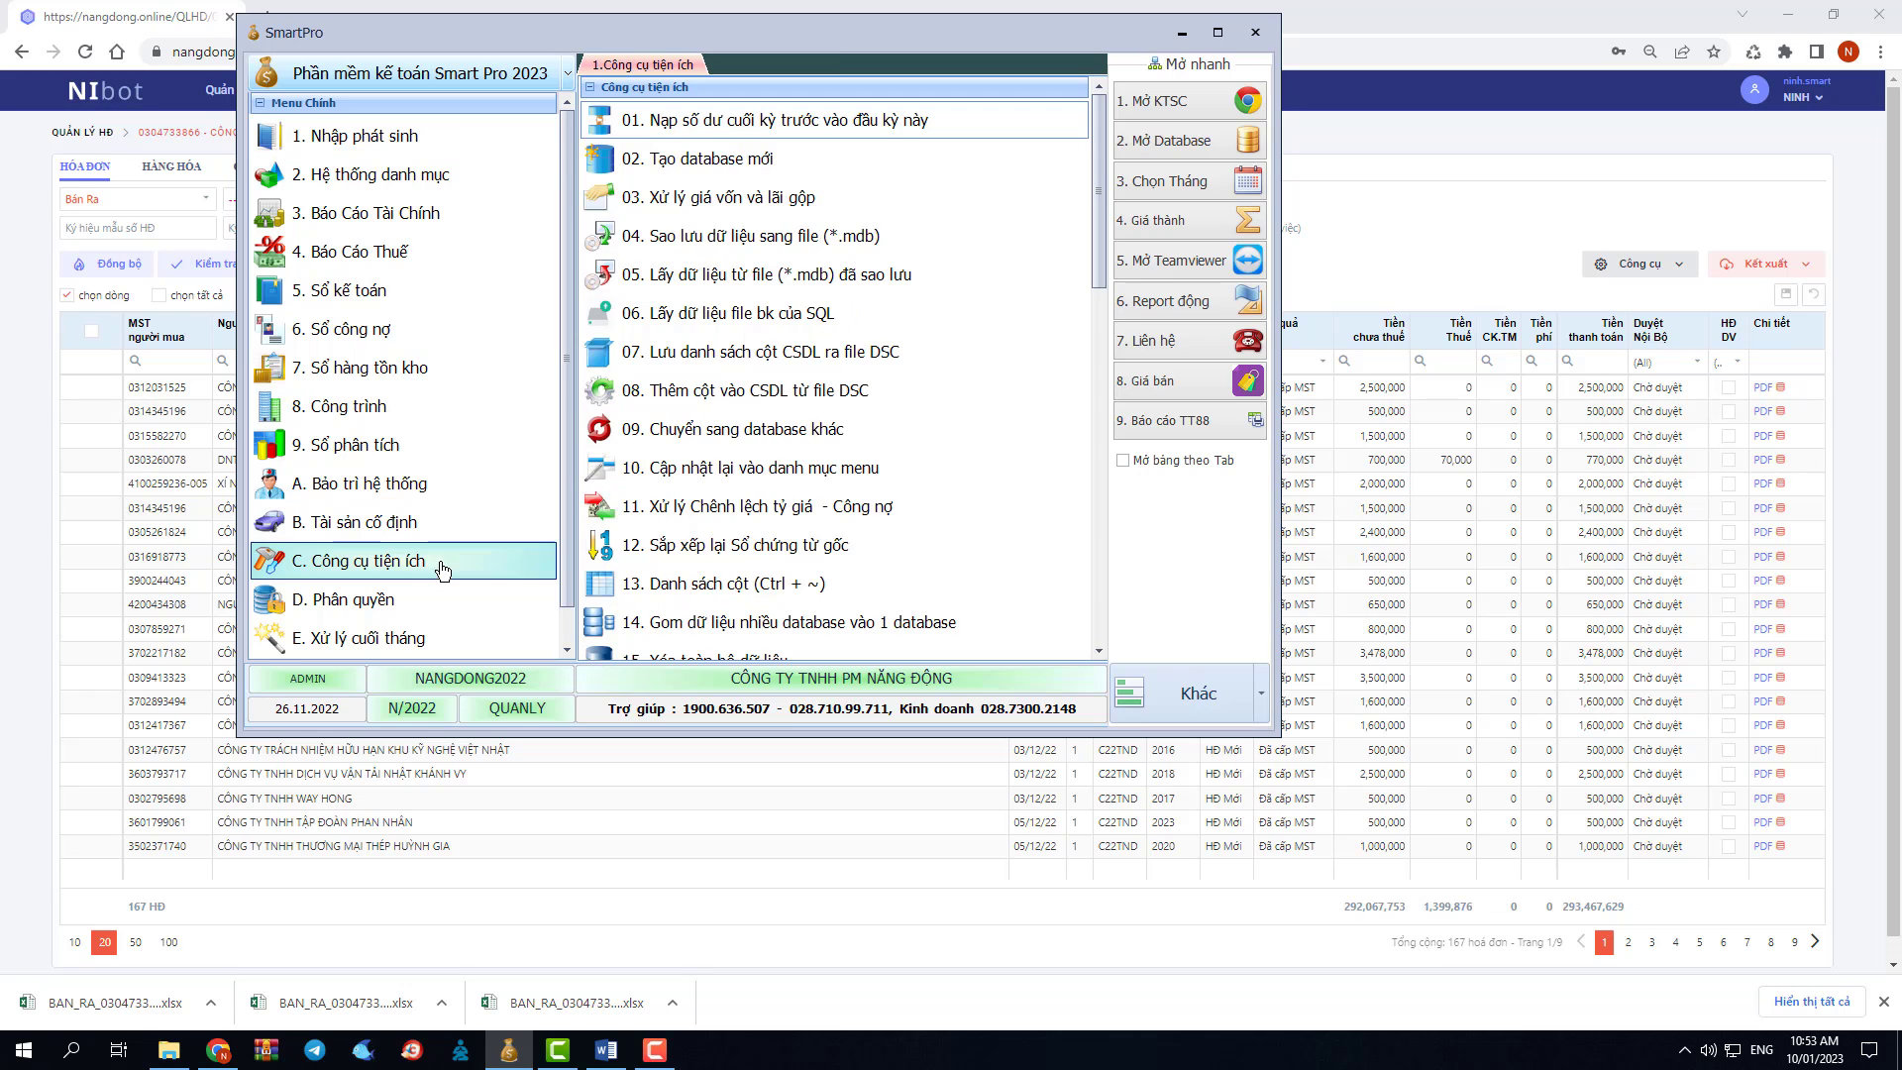
scroll(769, 542, down, 5)
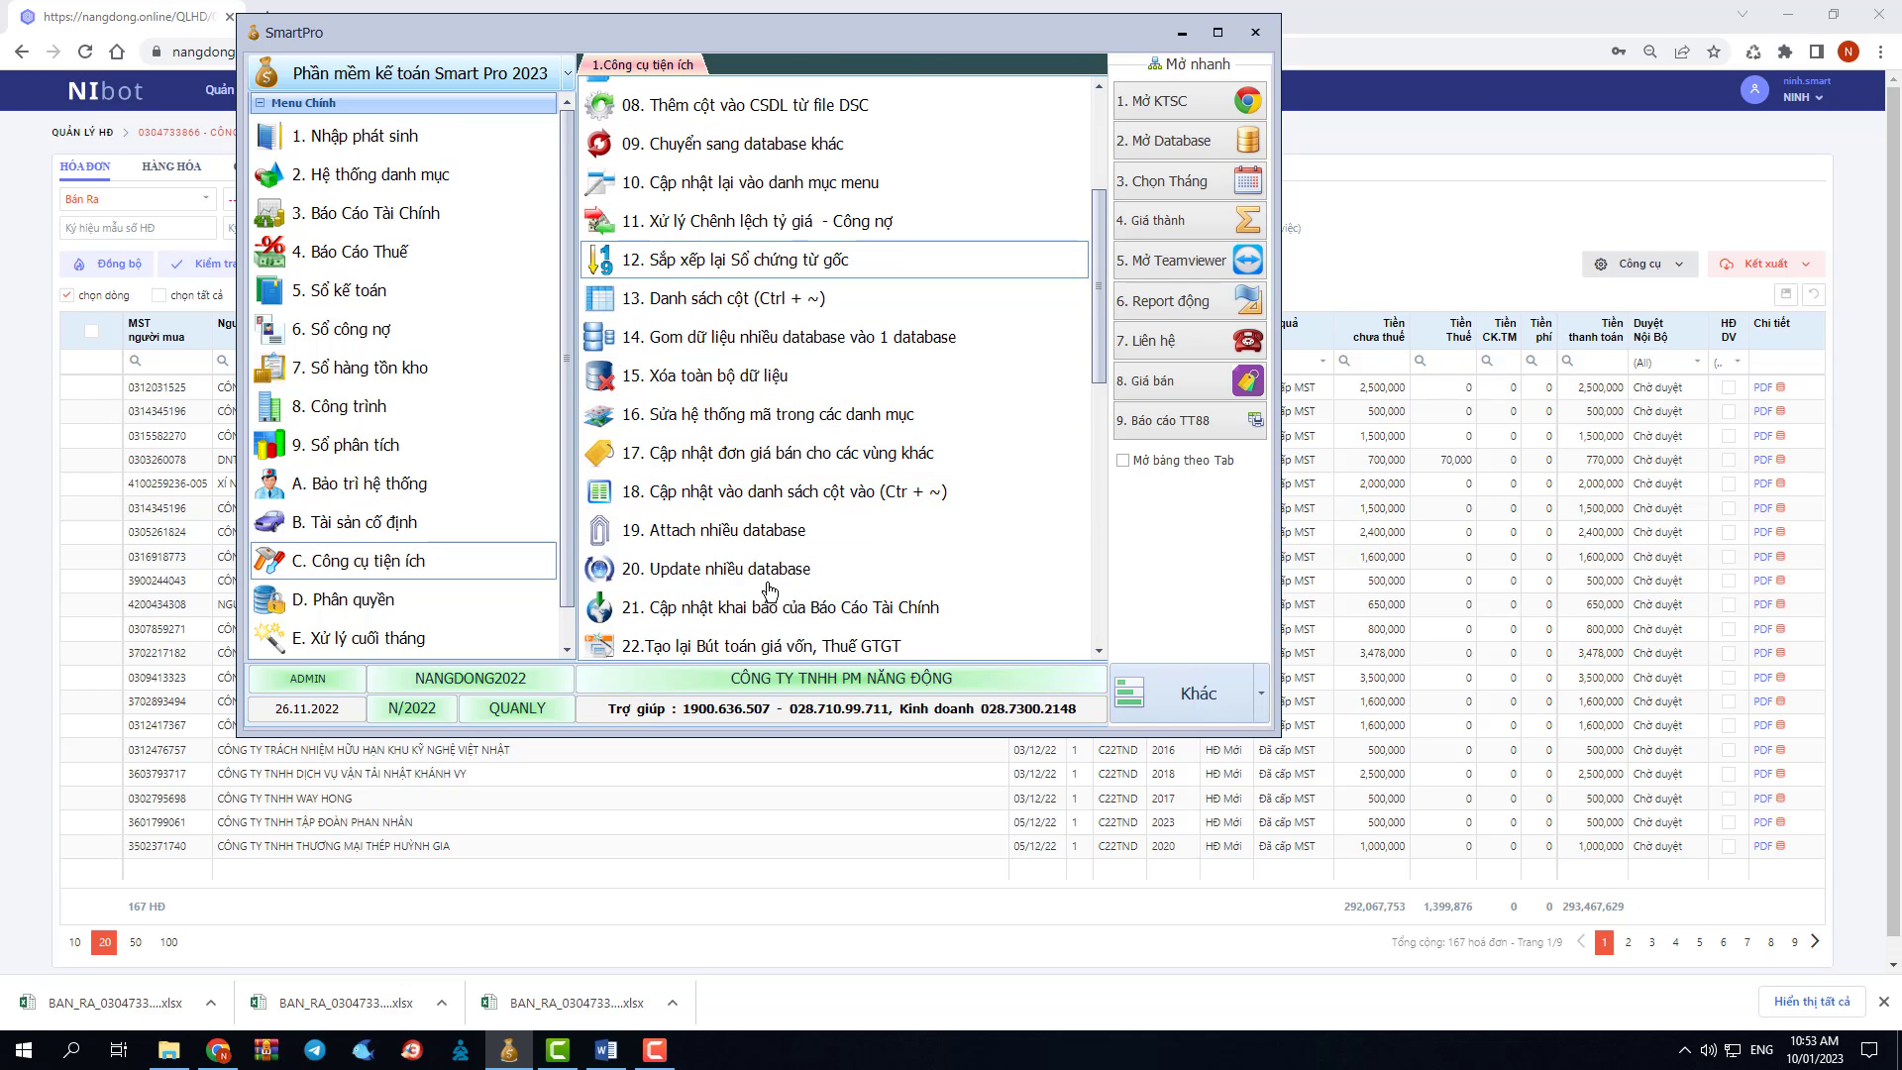
scroll(751, 594, down, 1)
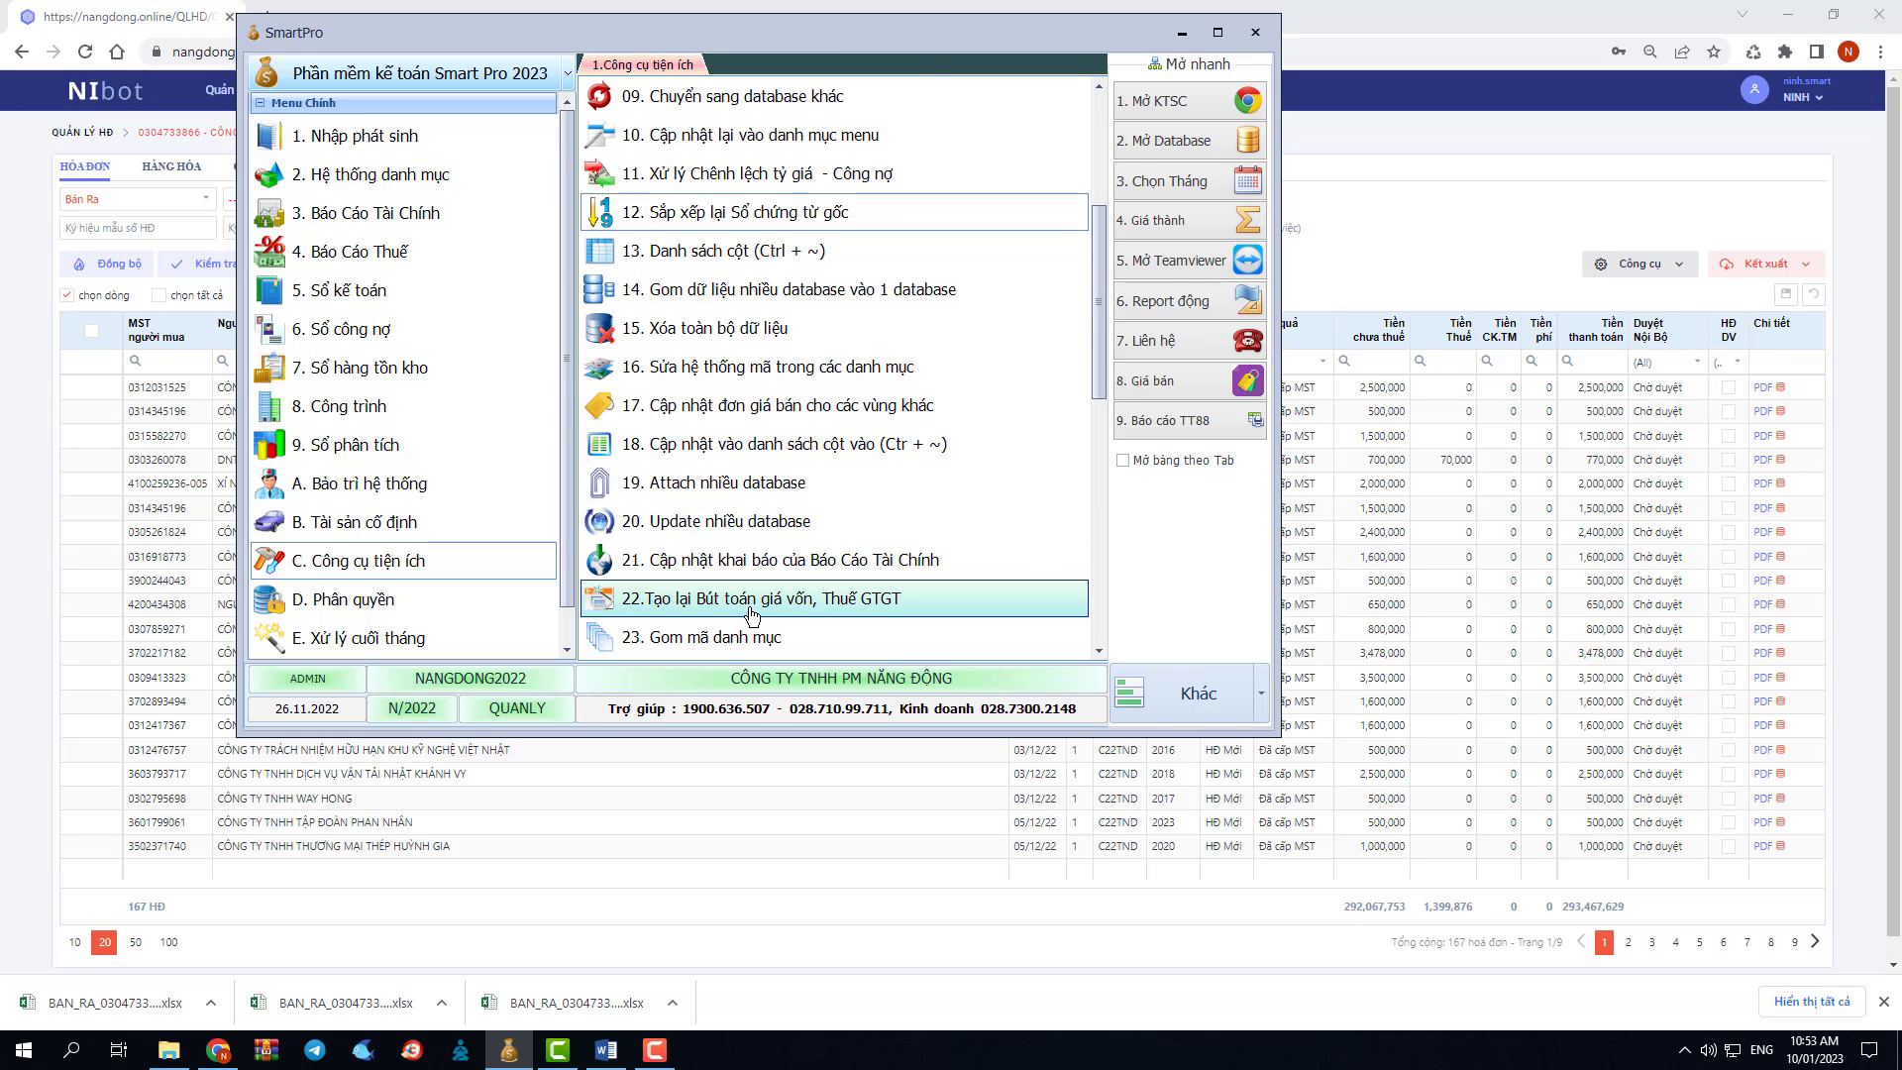
click(754, 612)
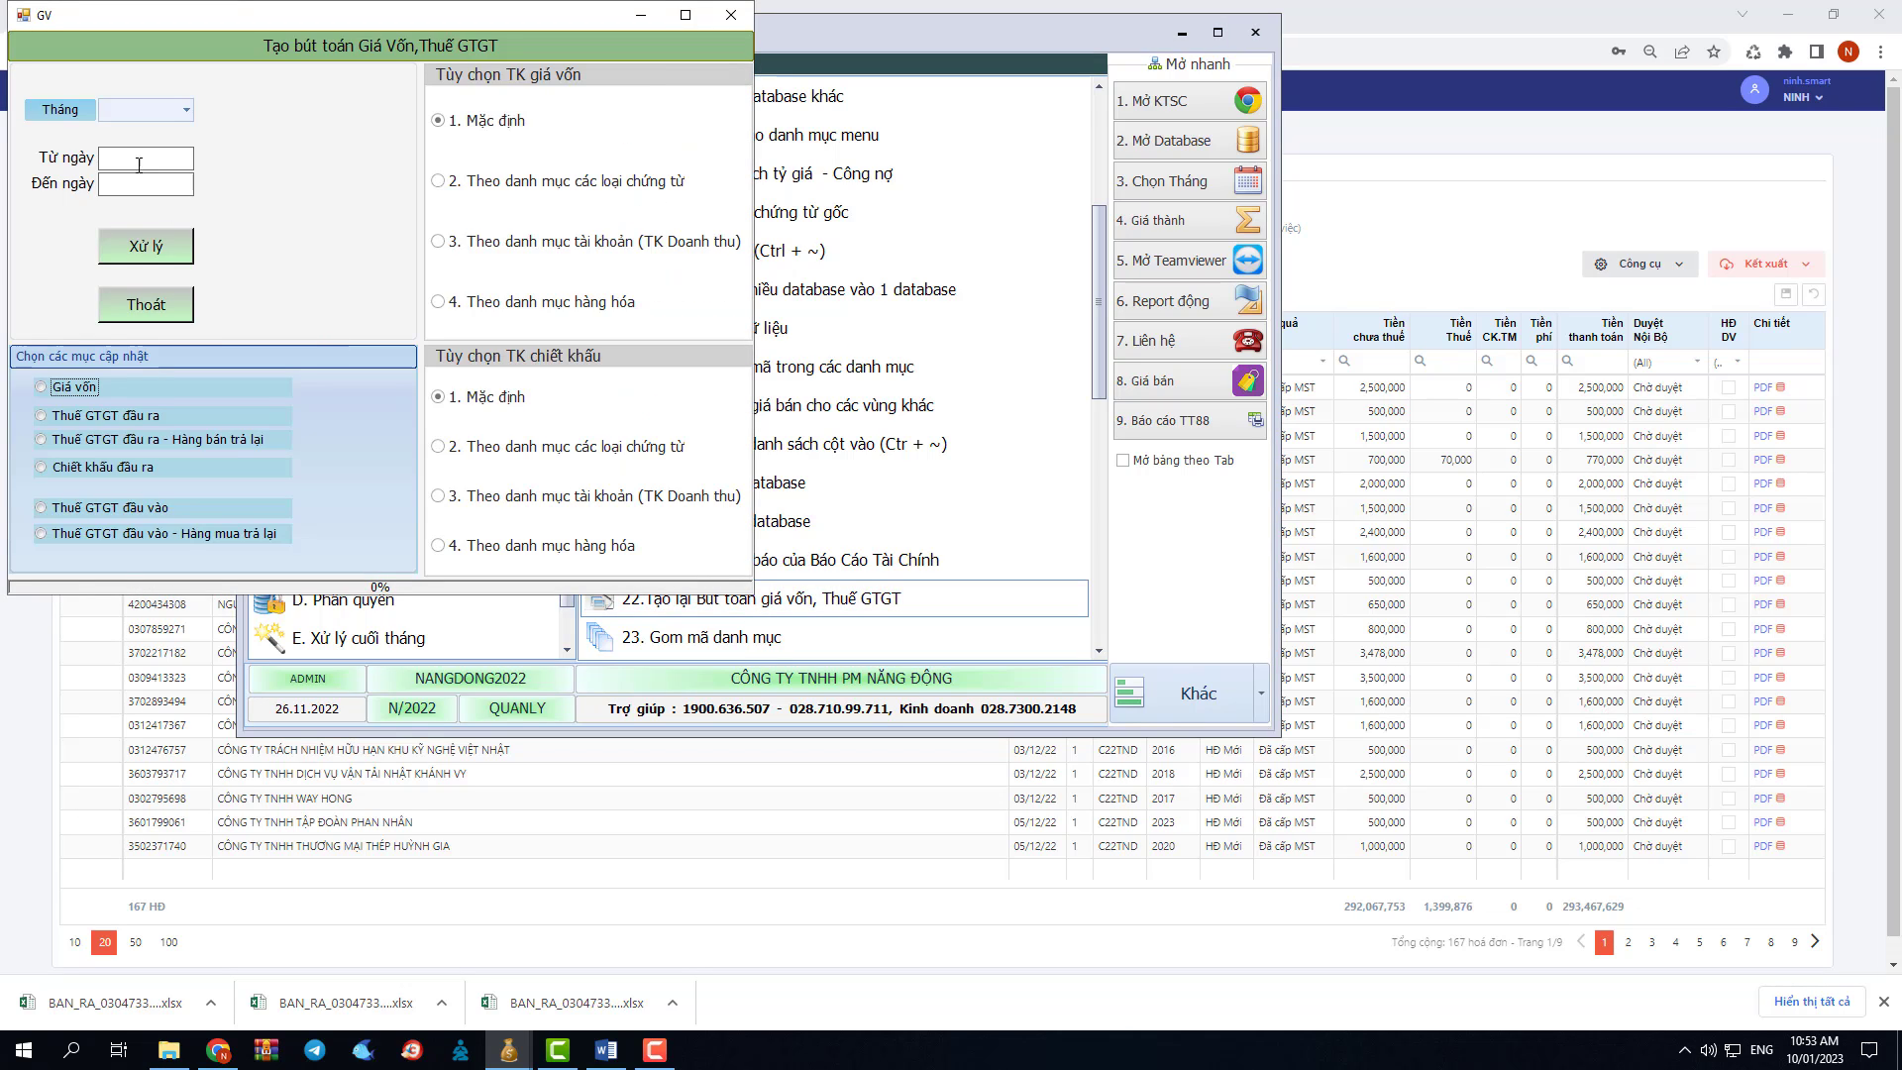
click(138, 106)
text(12)
click(73, 390)
click(87, 419)
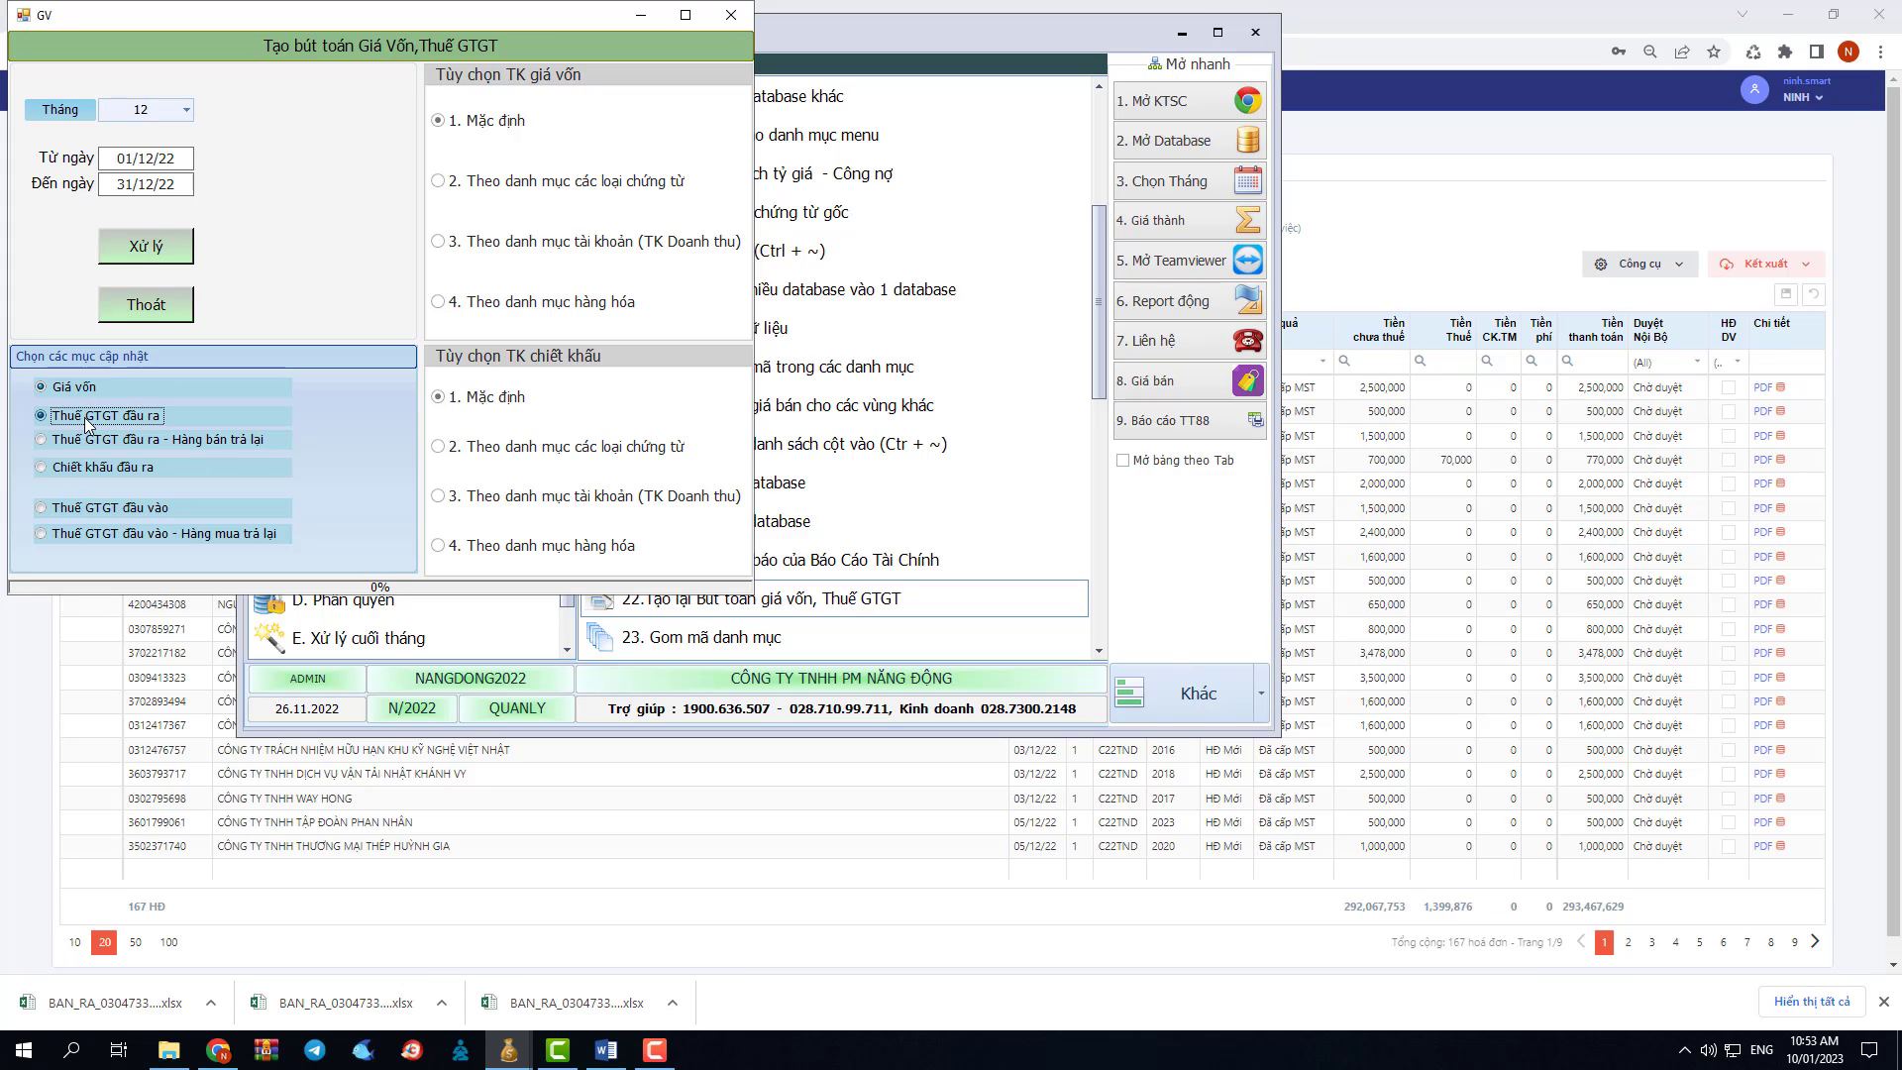
click(99, 513)
Step: Process the selected entries, confirming the deletion and recreation of the cost-of-goods, output VAT and input VAT entries, and leave the window
click(162, 254)
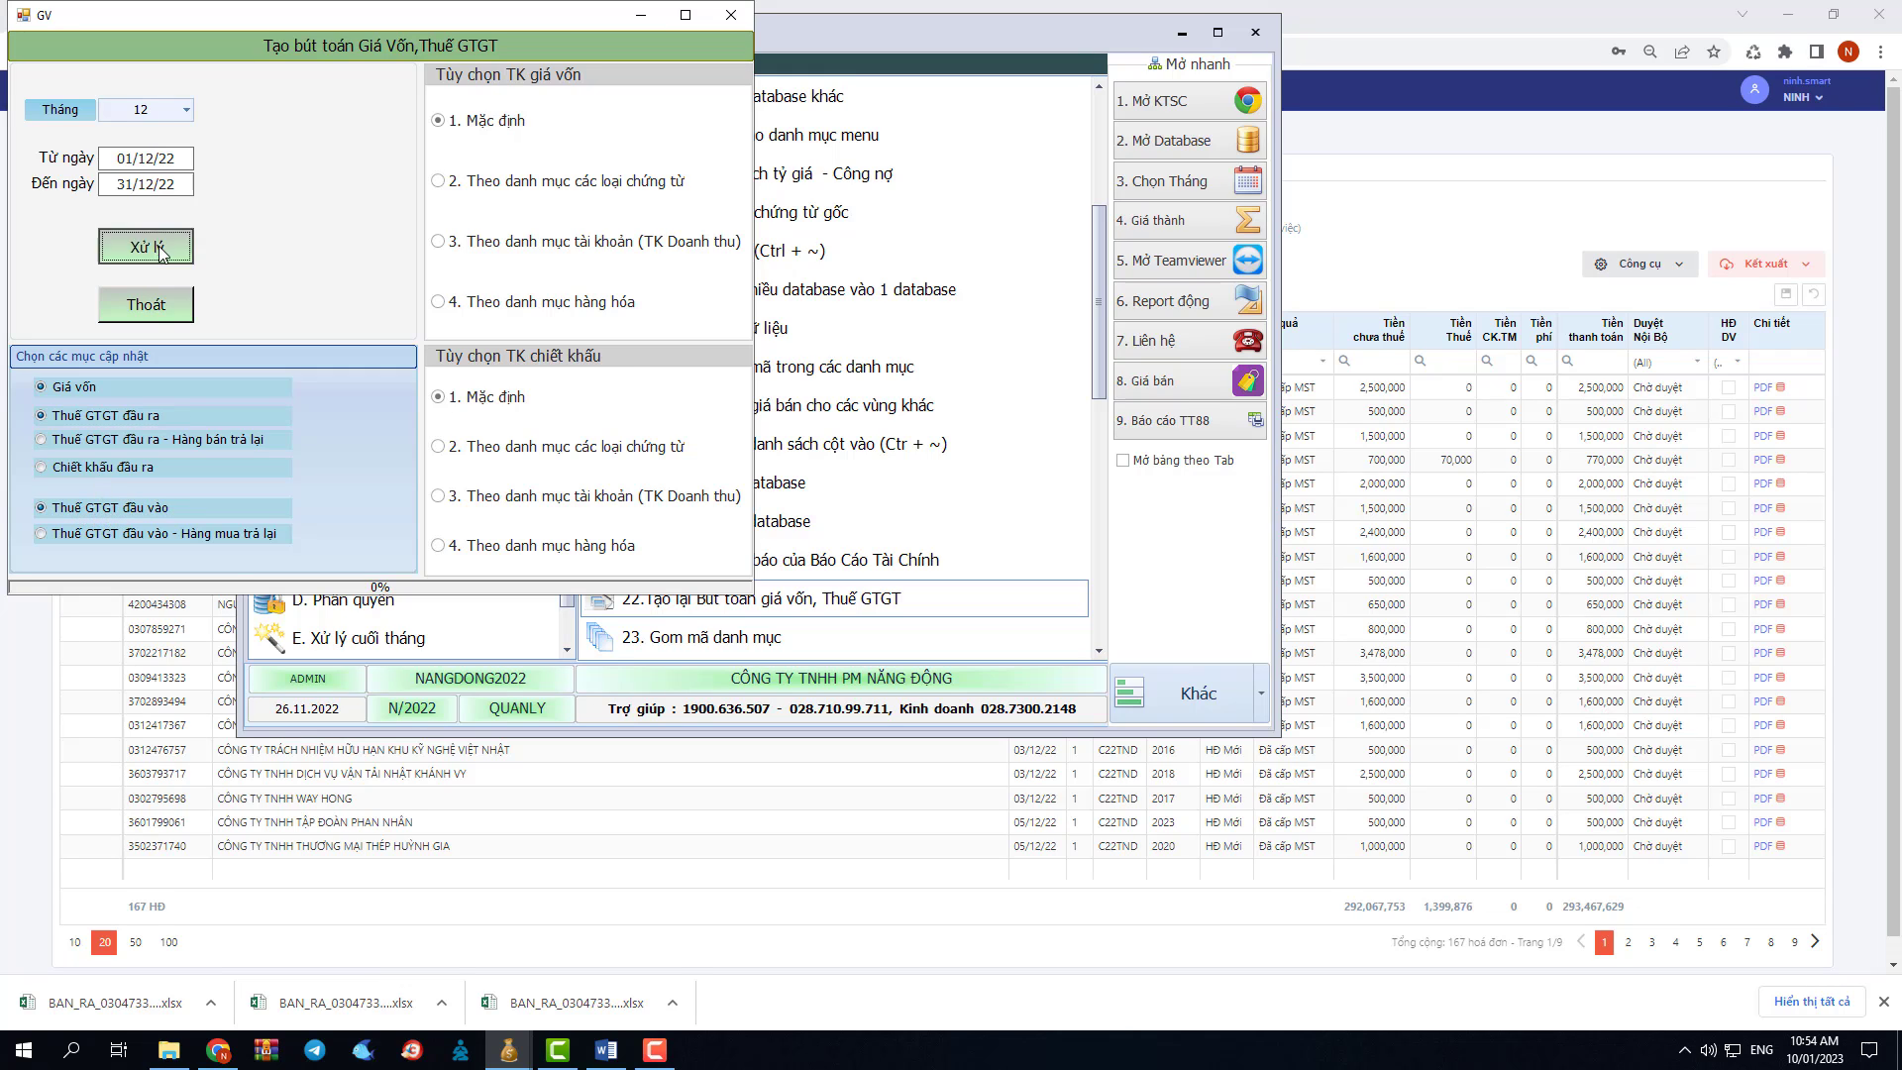
click(333, 353)
click(375, 343)
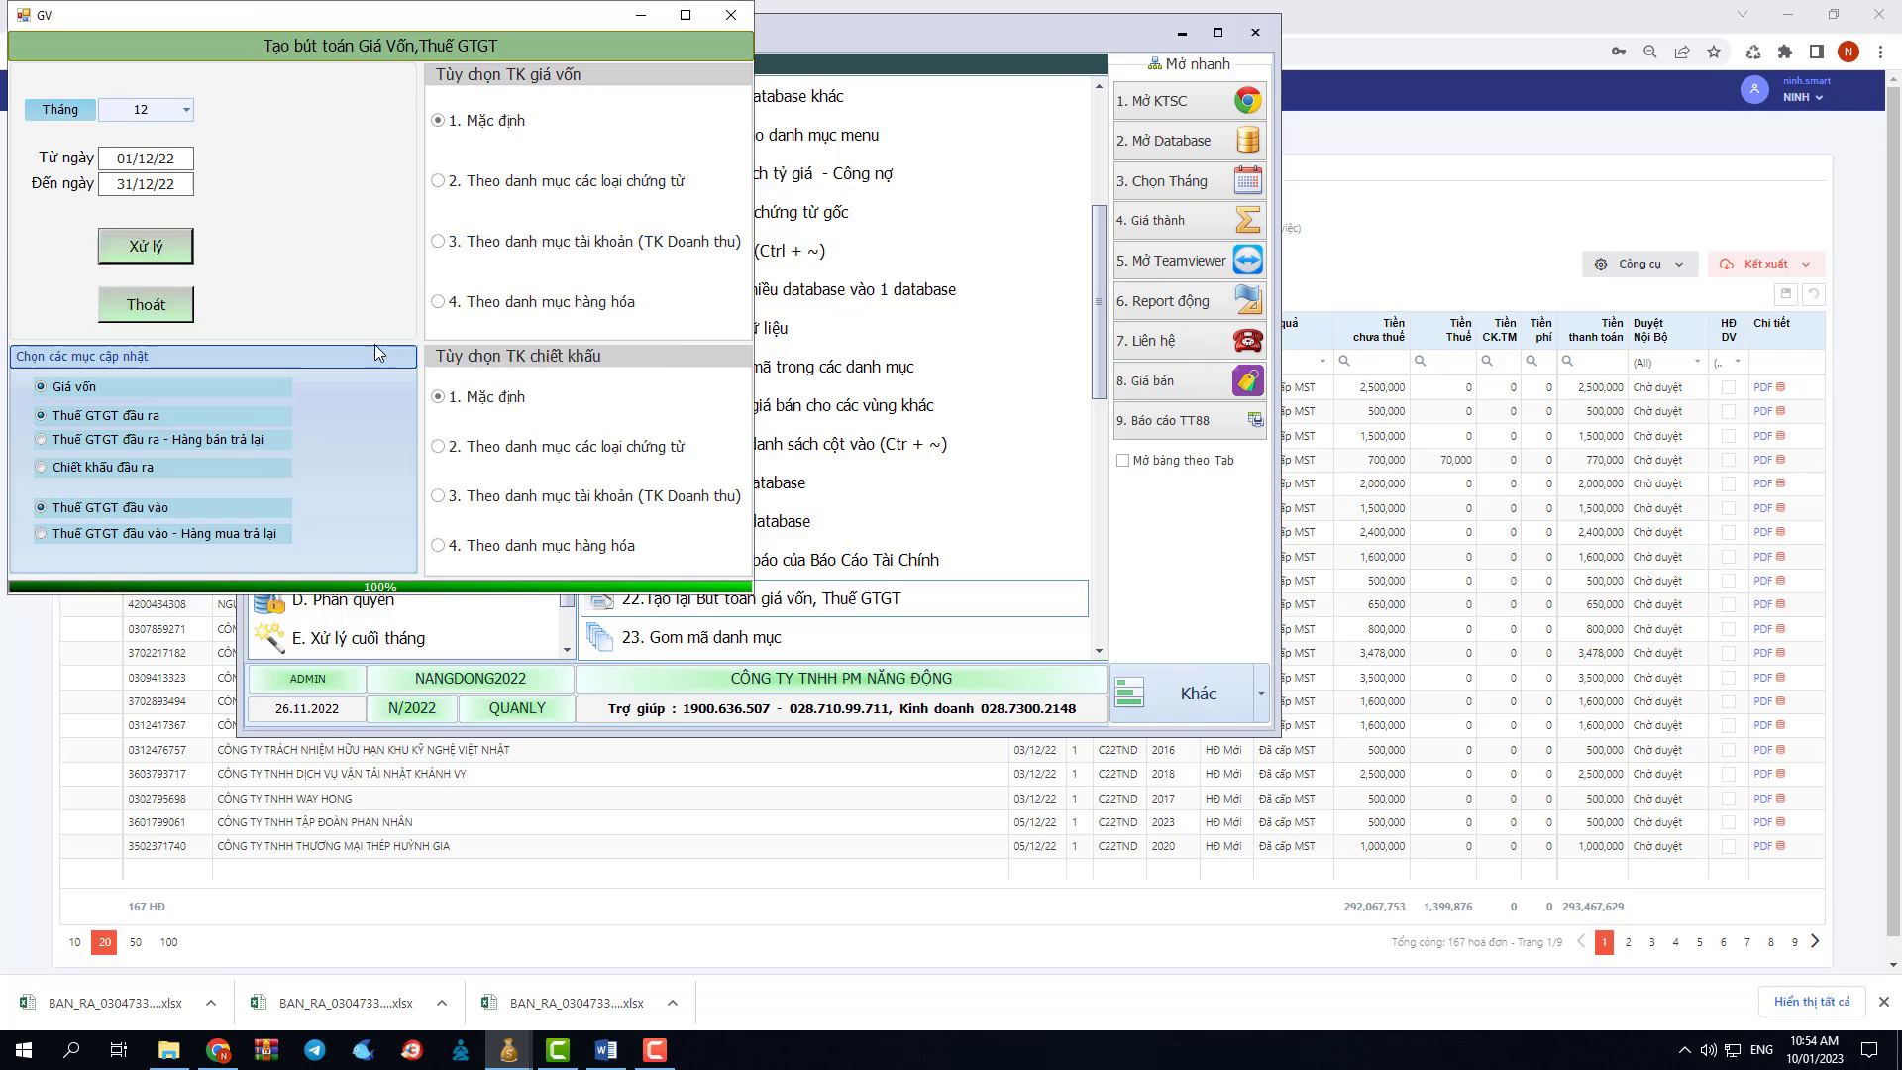
click(338, 344)
click(374, 339)
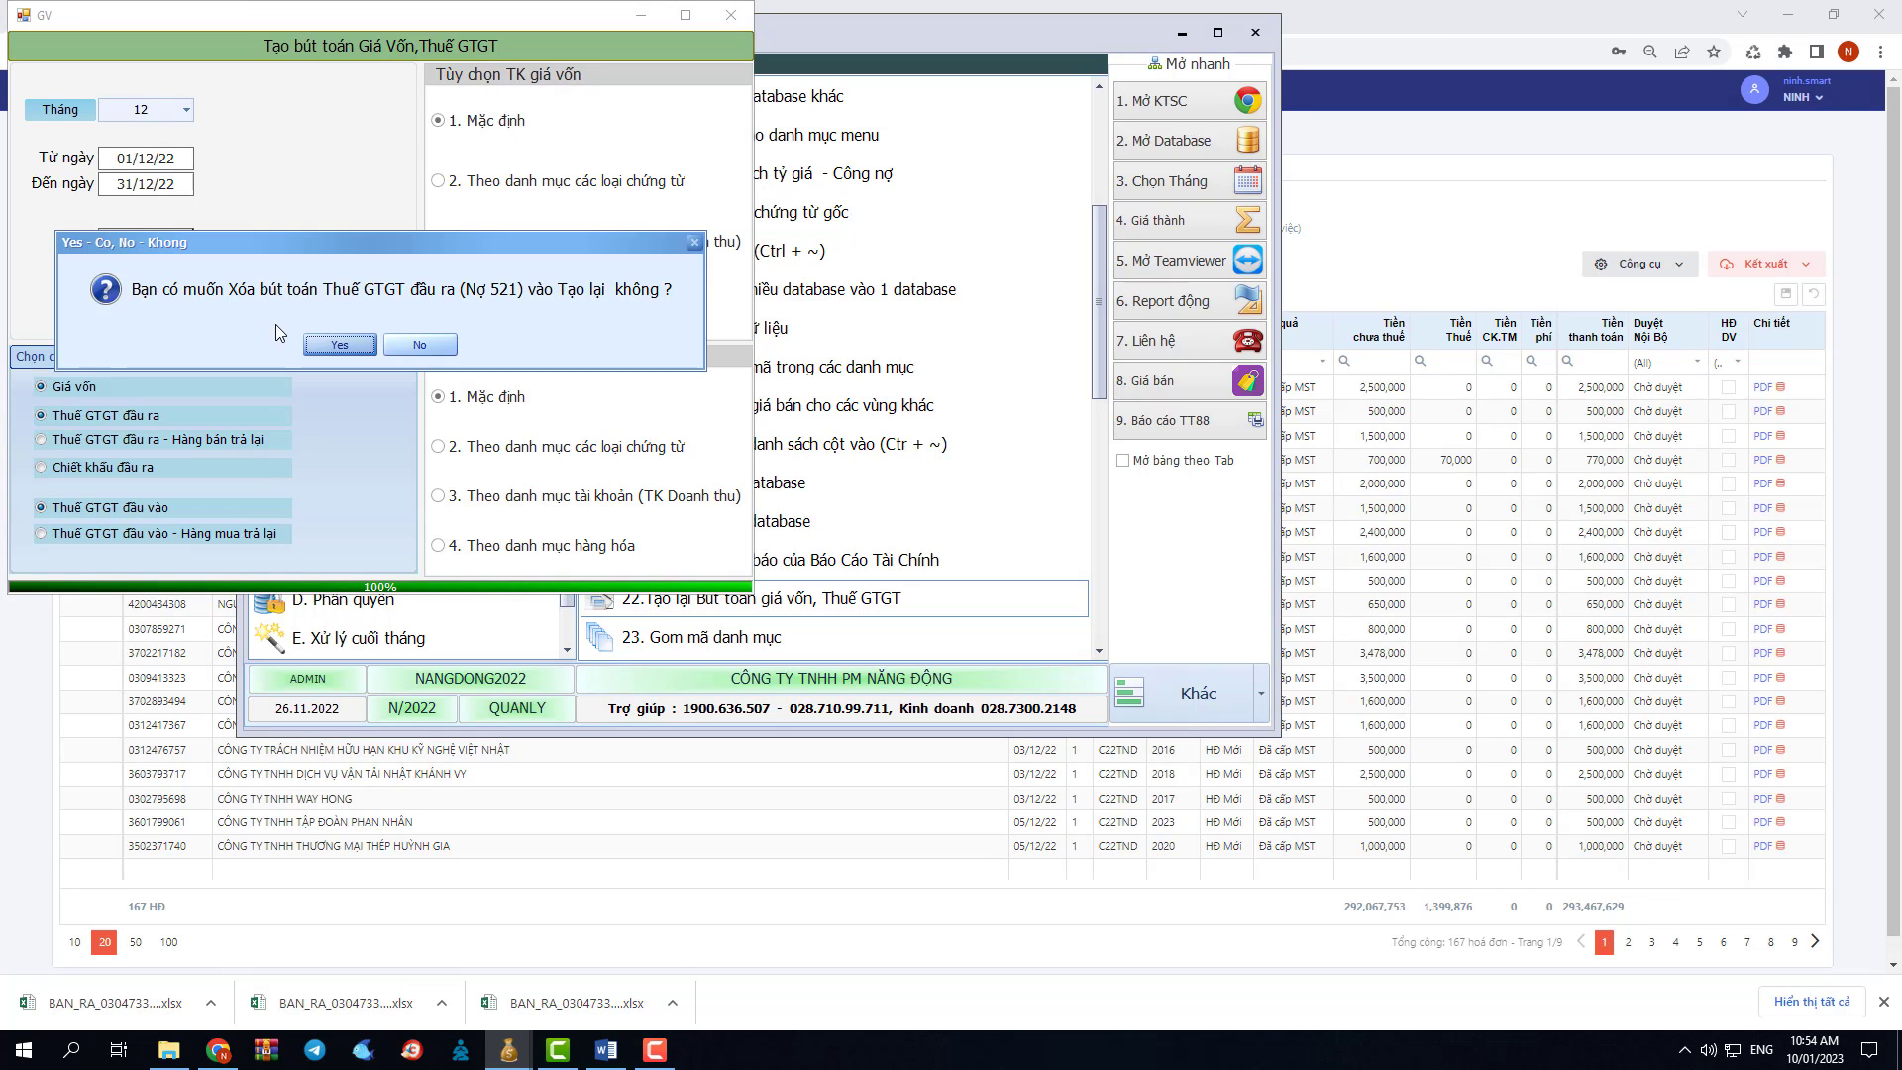
key(Return)
click(384, 337)
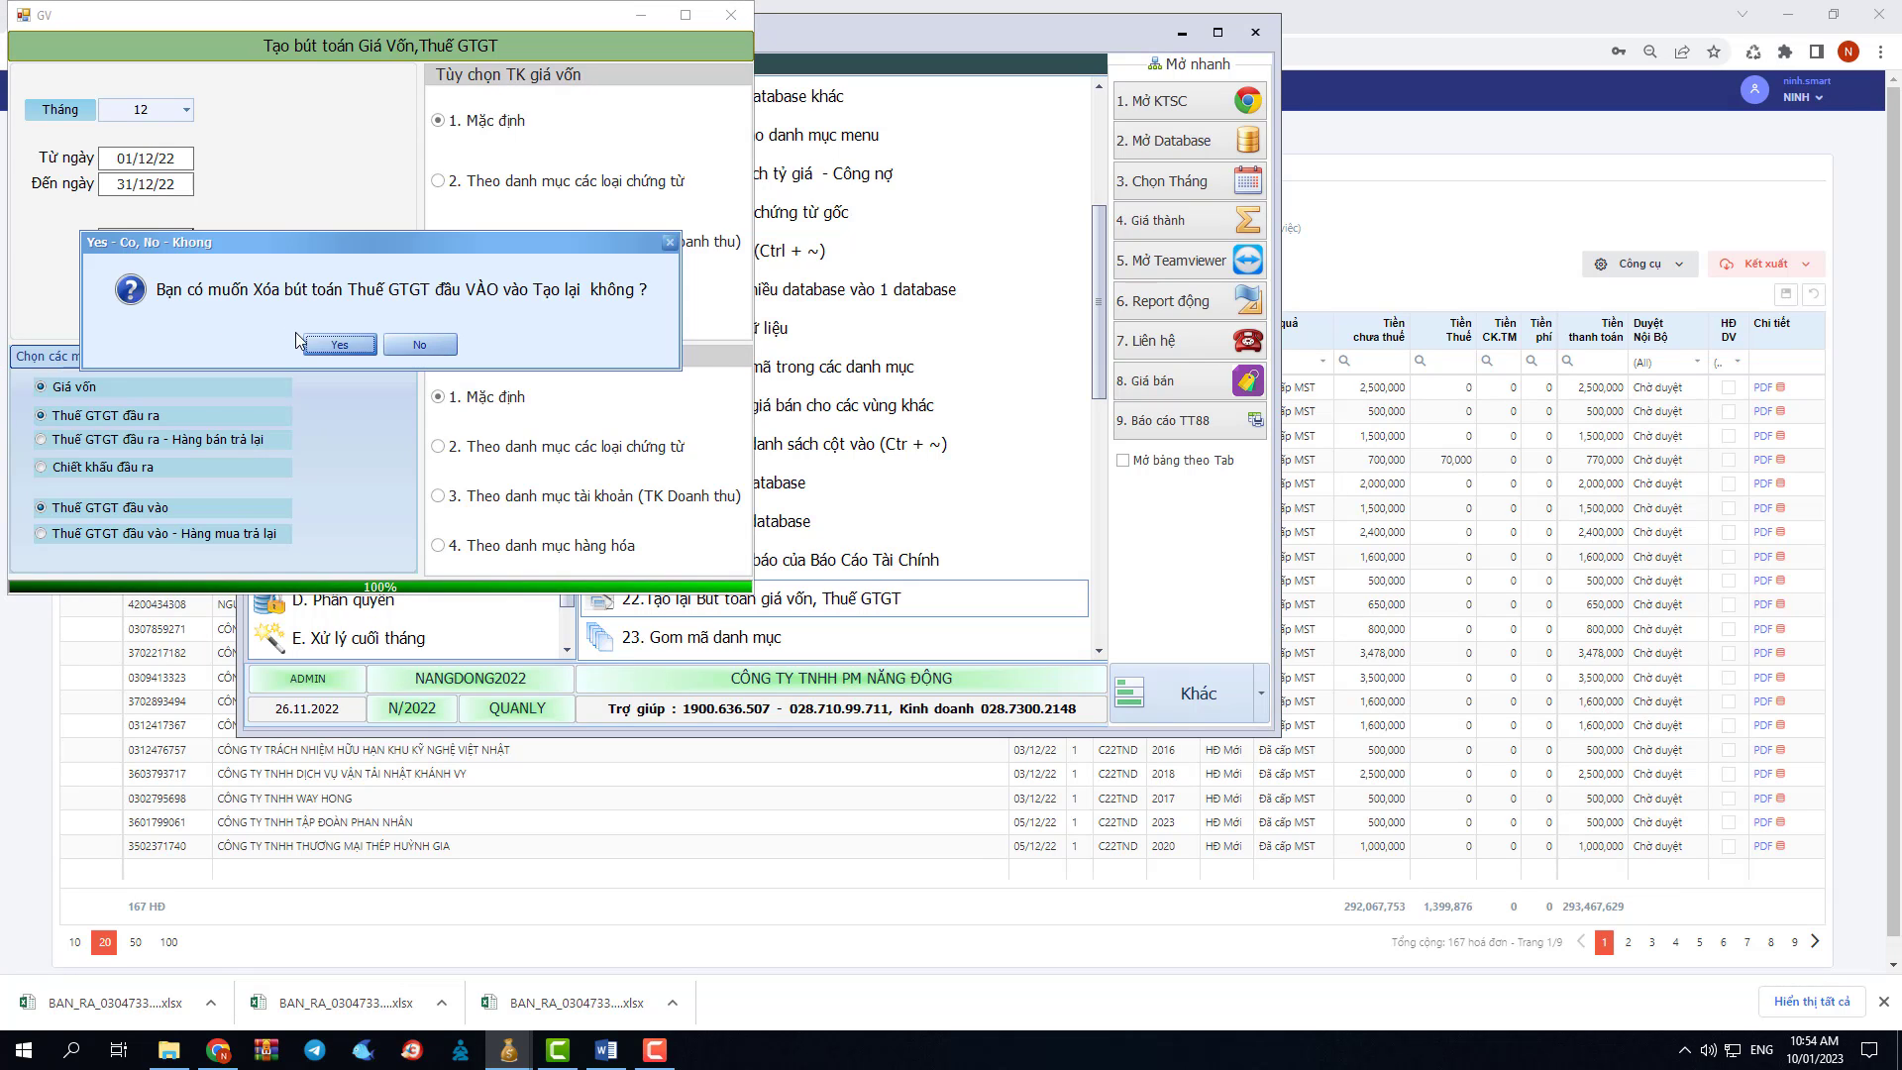
click(295, 330)
click(373, 345)
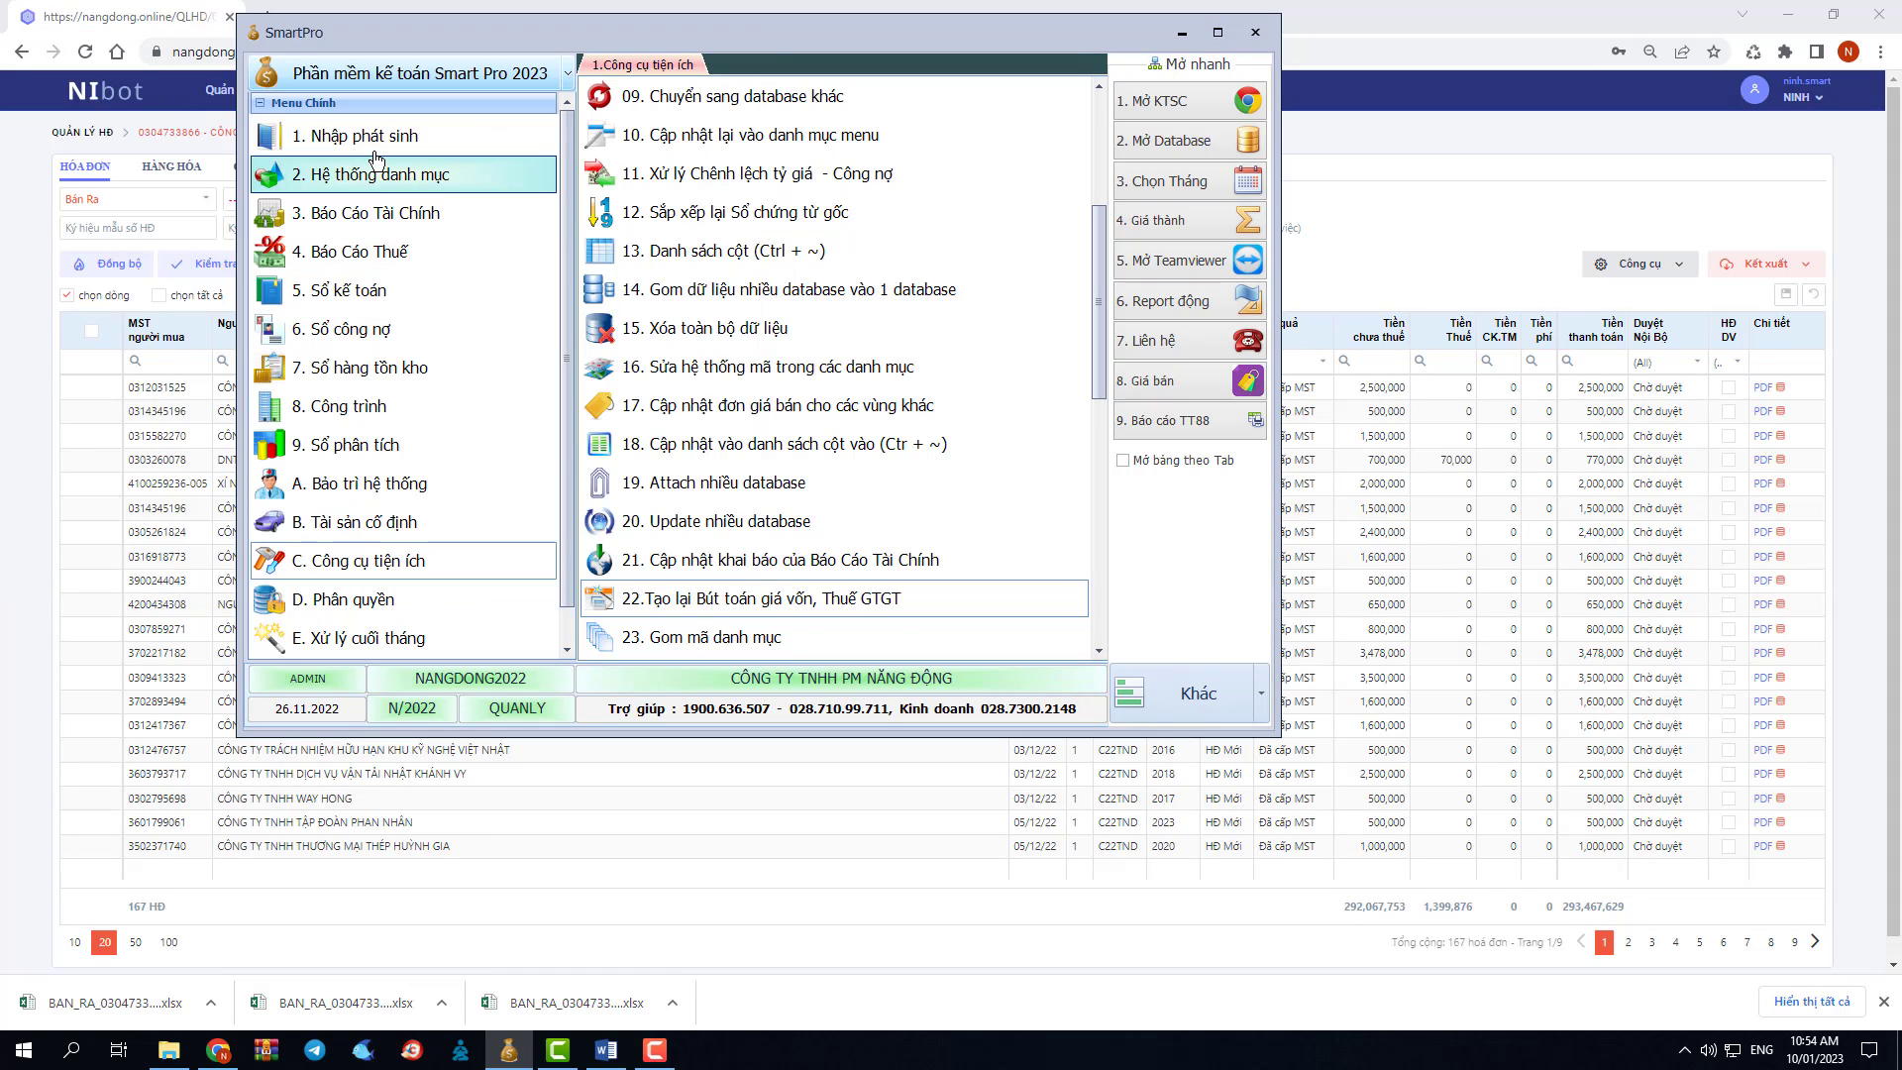
Step: Open Sổ chứng từ gốc and filter TK Nợ by 632 to check the cost-of-goods entries
click(347, 135)
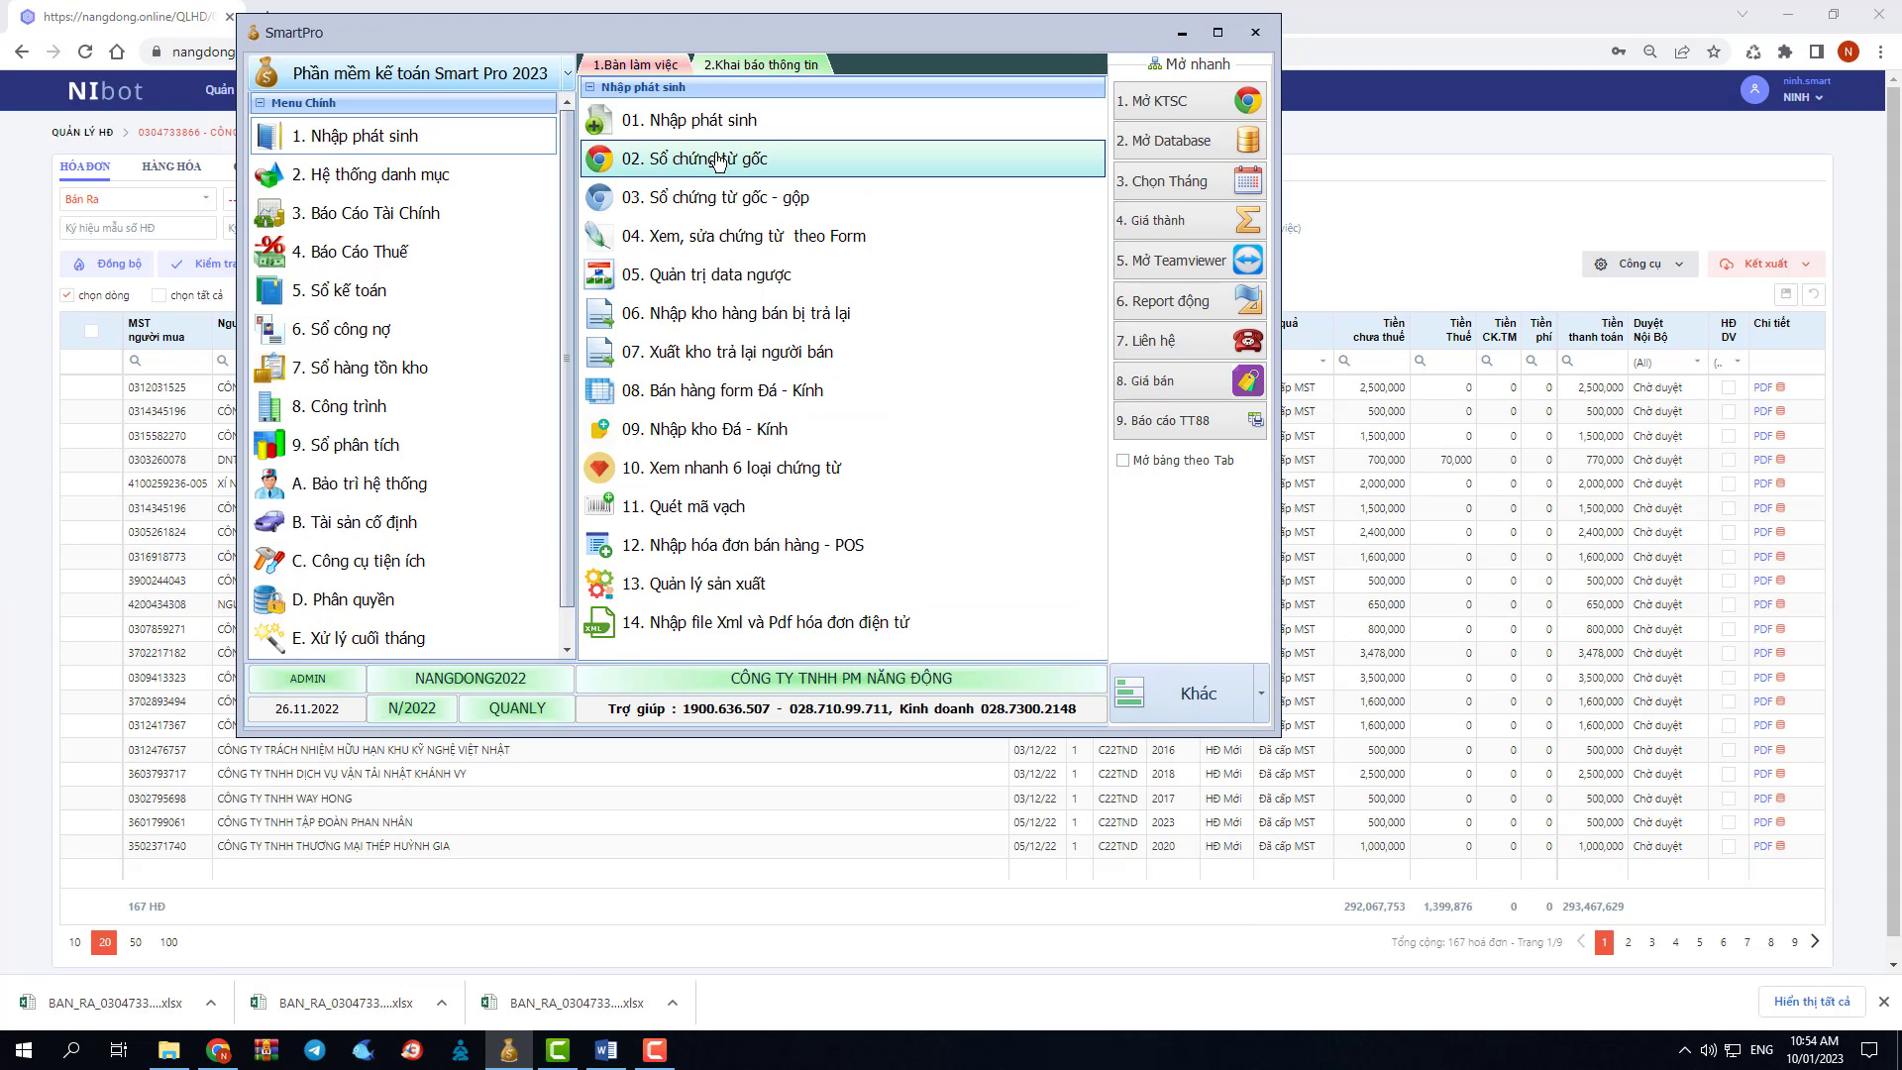
click(741, 165)
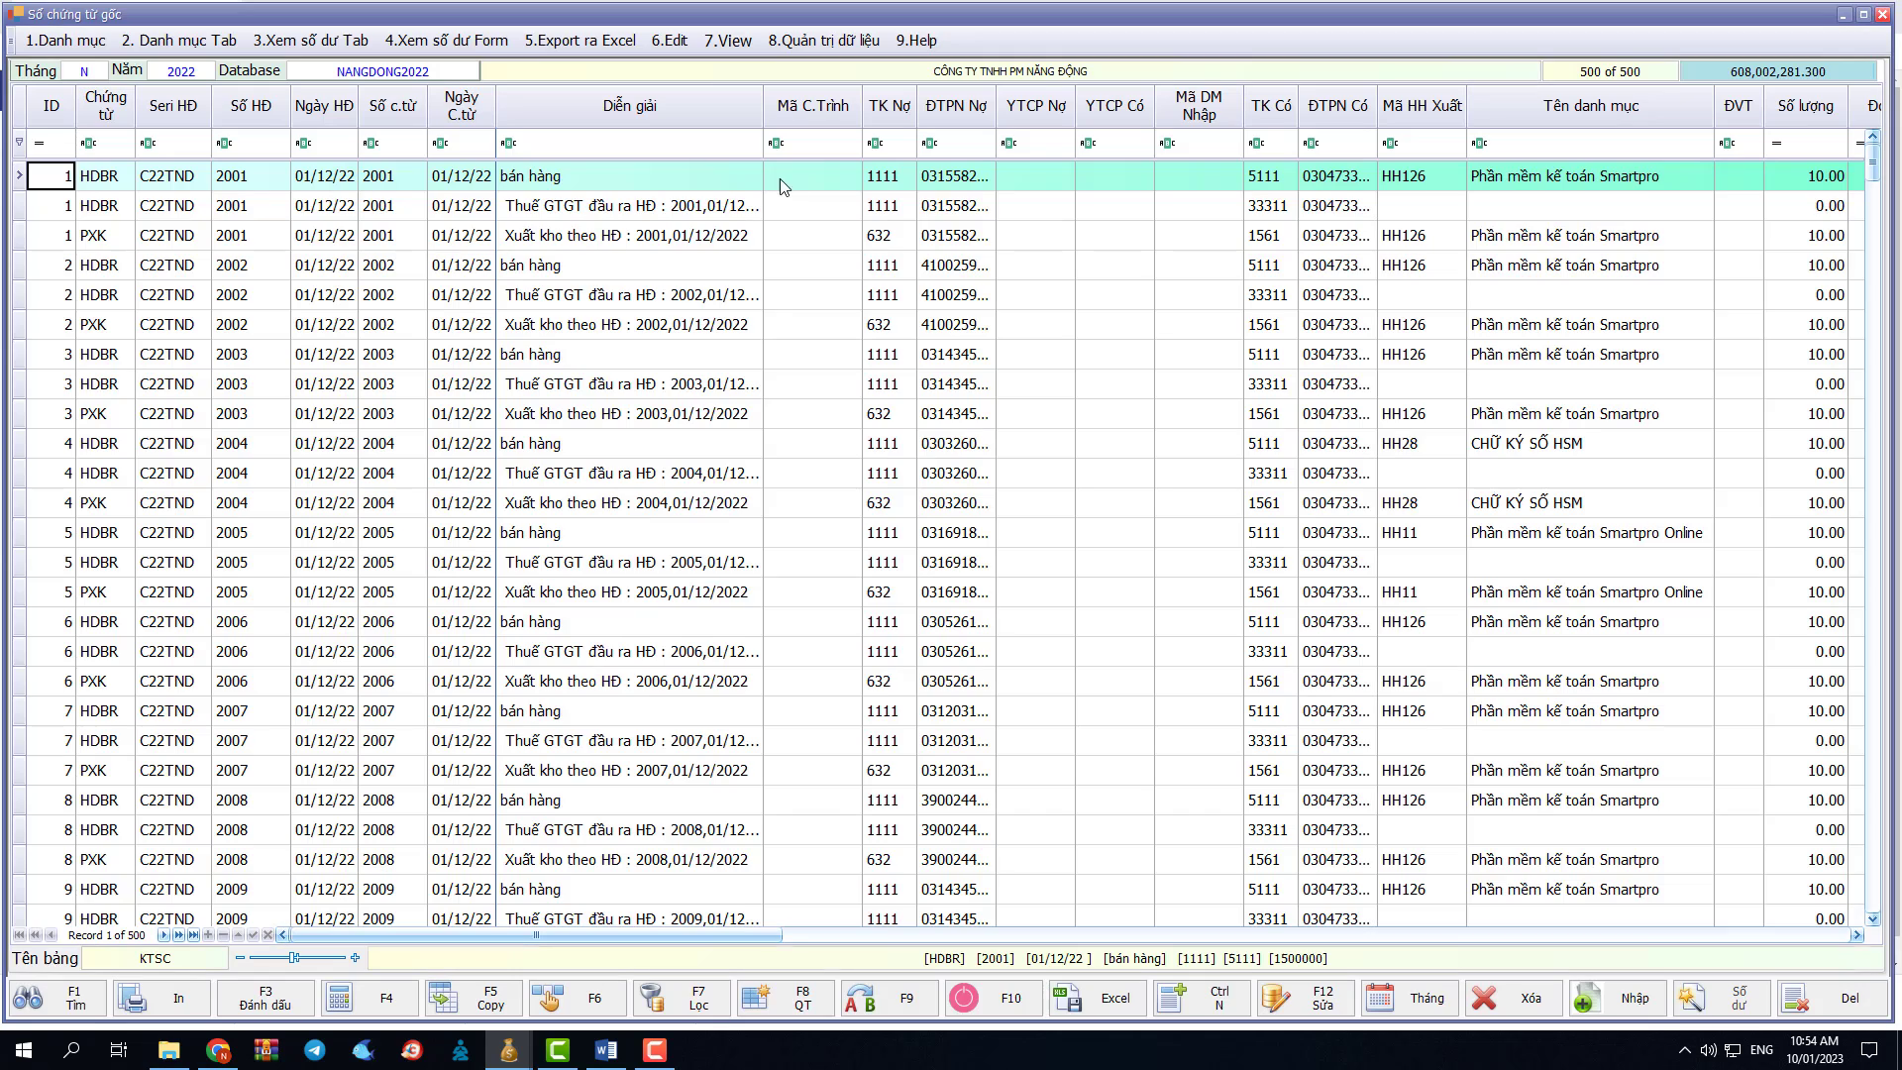
click(904, 144)
text(632)
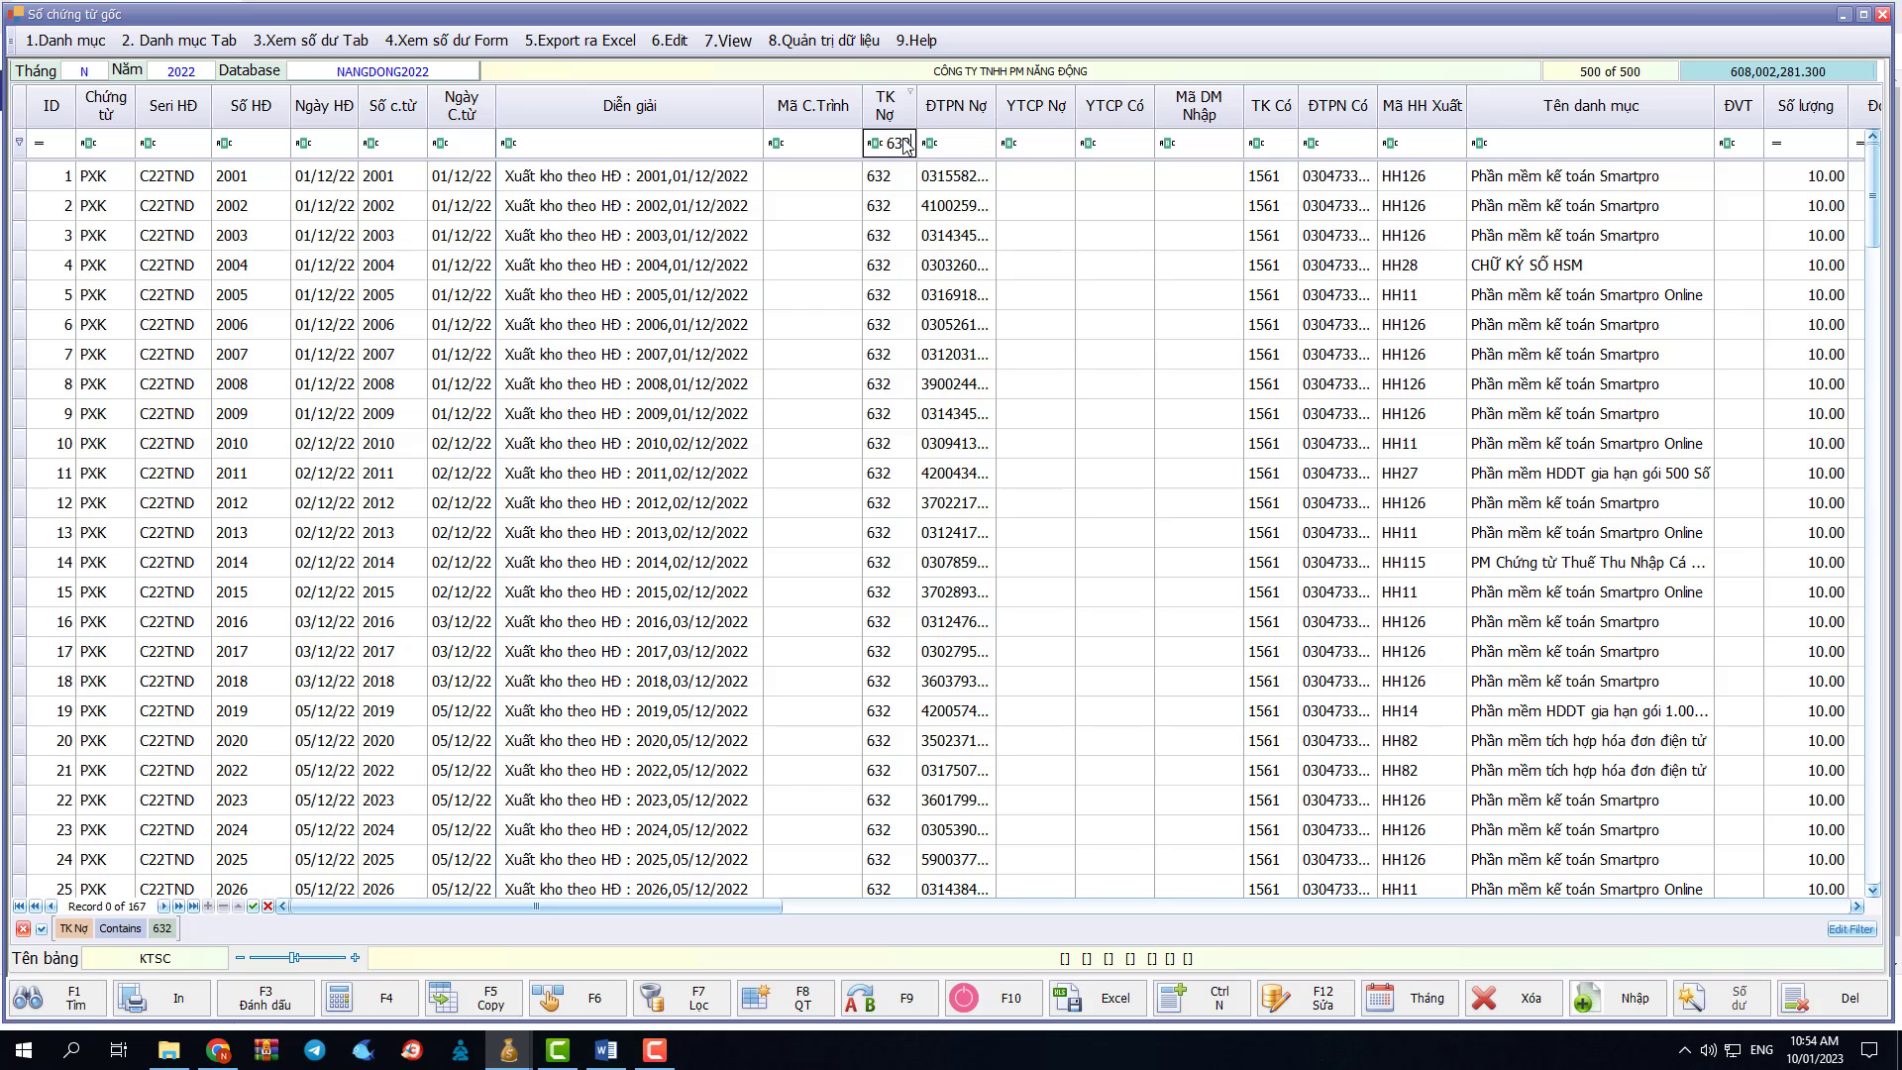
Step: Clear the TK Nợ filter and filter TK Có by 33311 to check the output VAT entries
key(BackSpace)
key(BackSpace)
key(BackSpace)
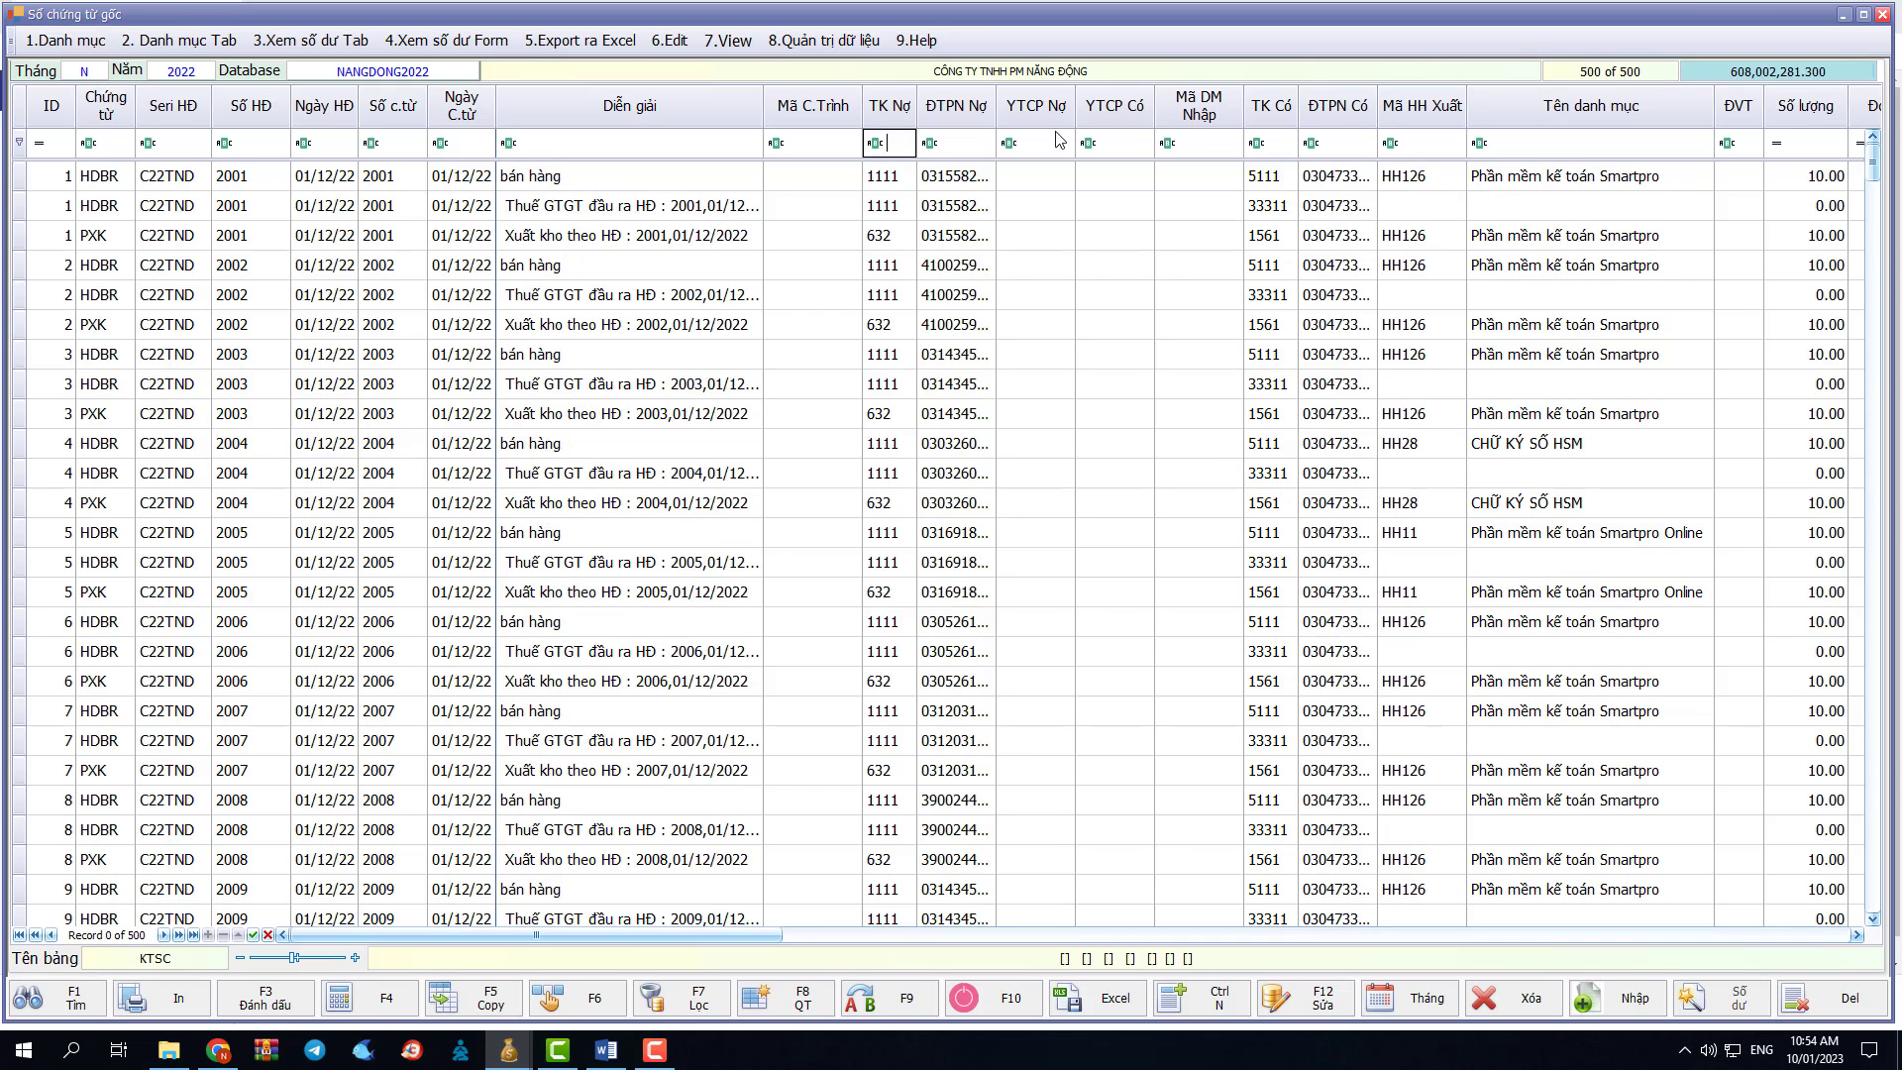
click(1276, 149)
text(333)
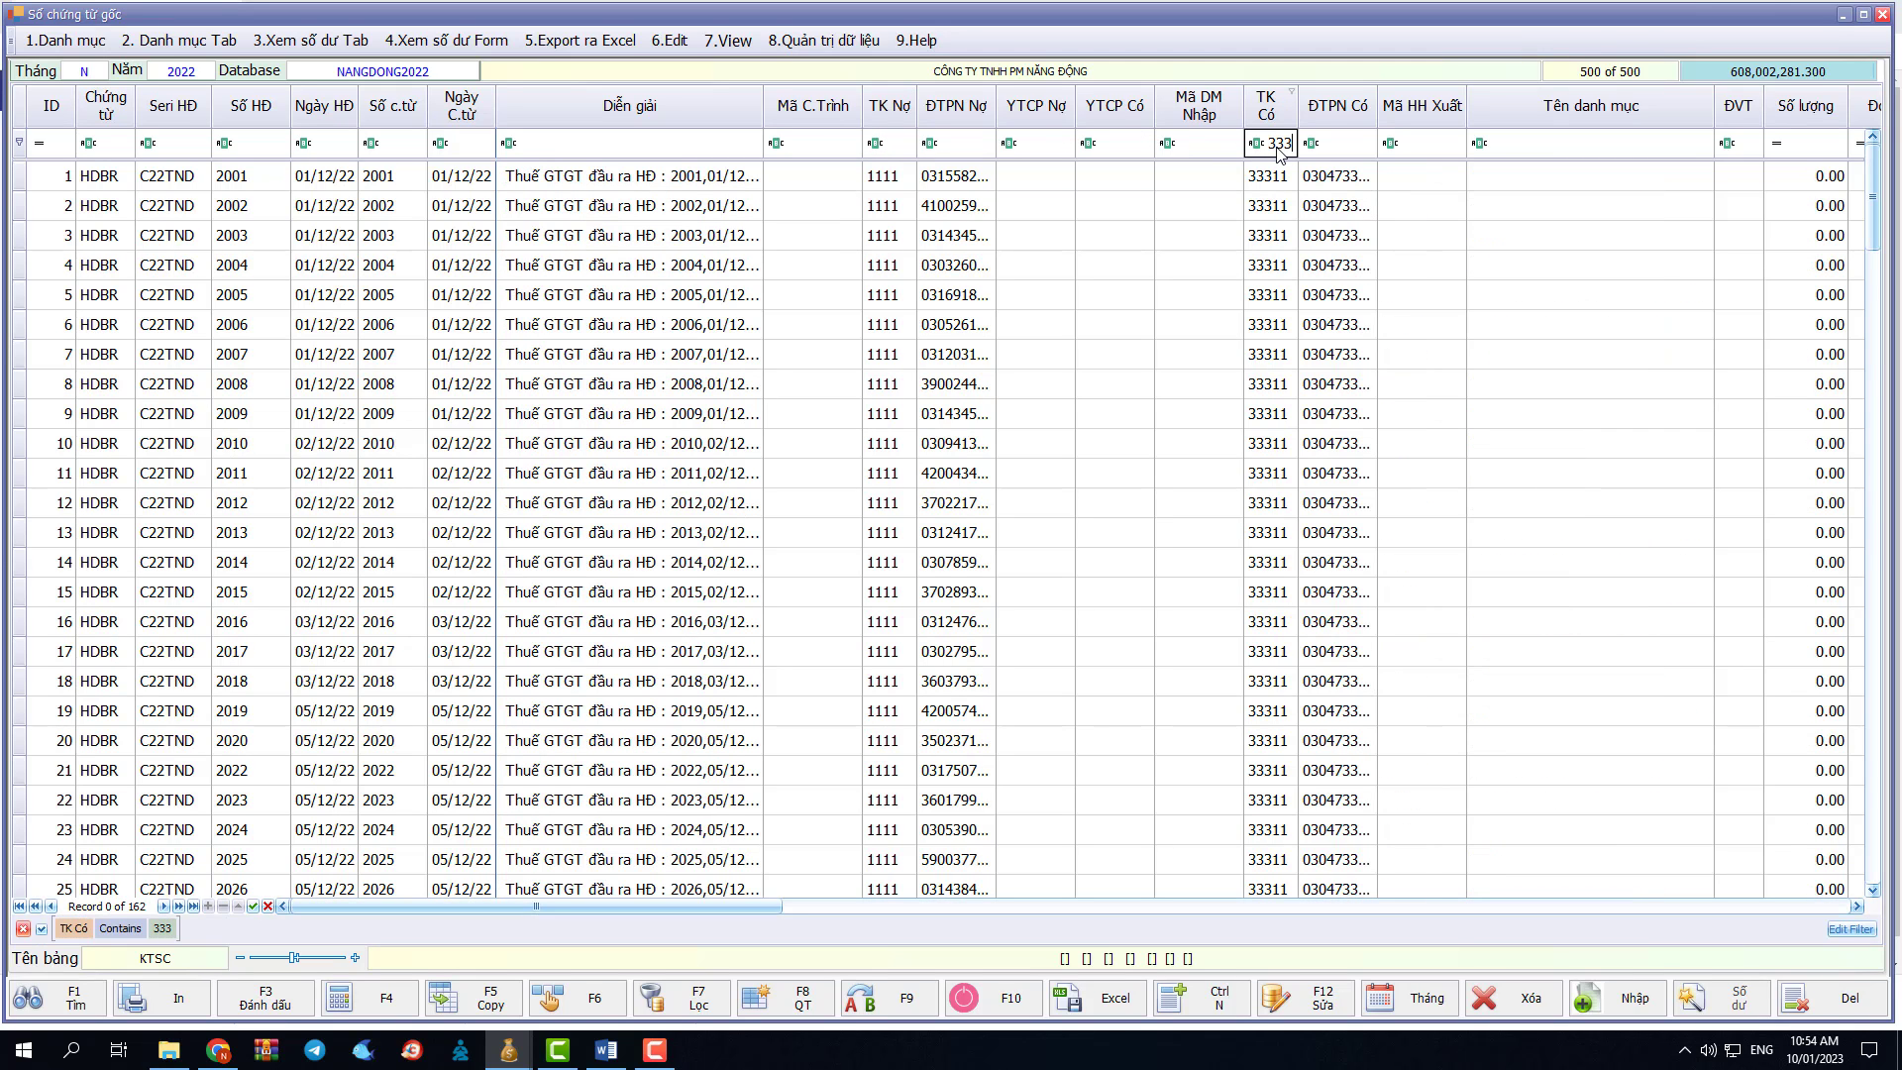
text(11)
click(1284, 205)
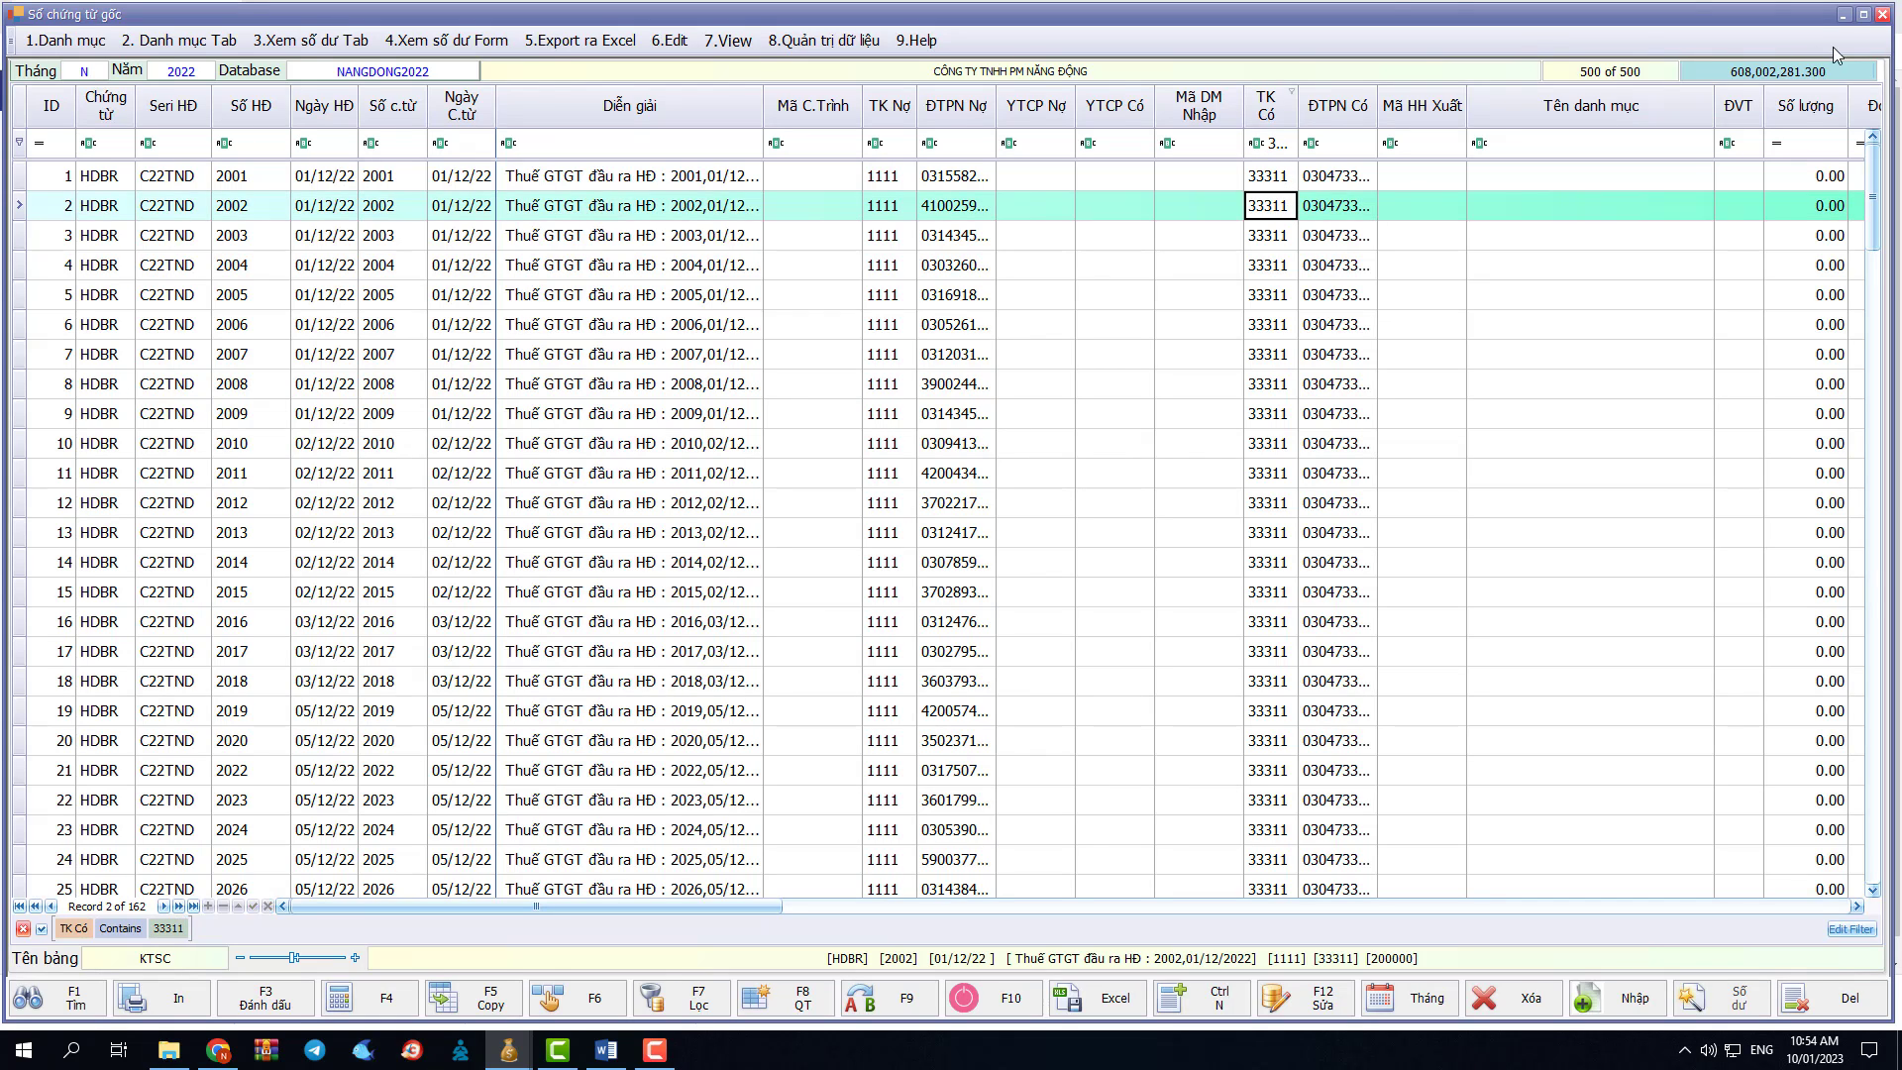
Step: Close Sổ chứng từ gốc and open Đánh số chứng từ tự động (PC-PT-PNK-PXK) from the month-end processing functions
click(1883, 15)
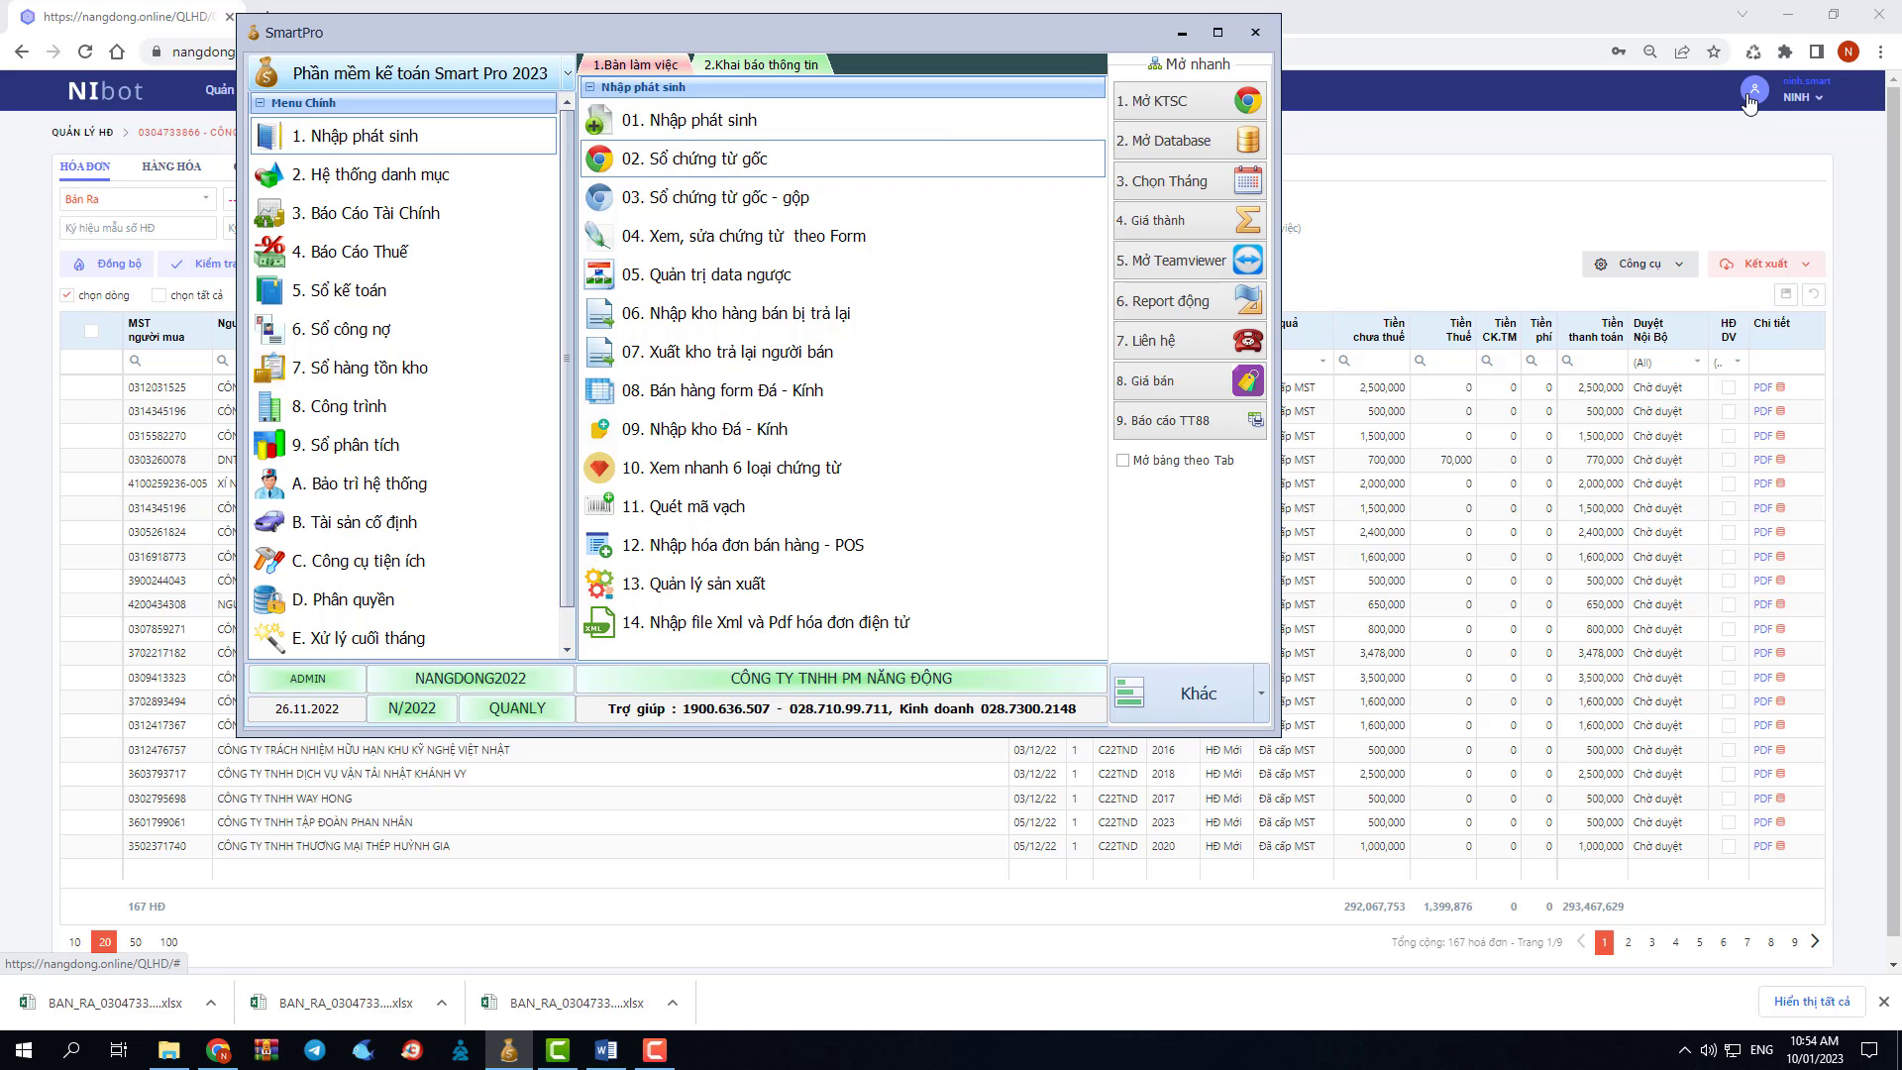
click(395, 654)
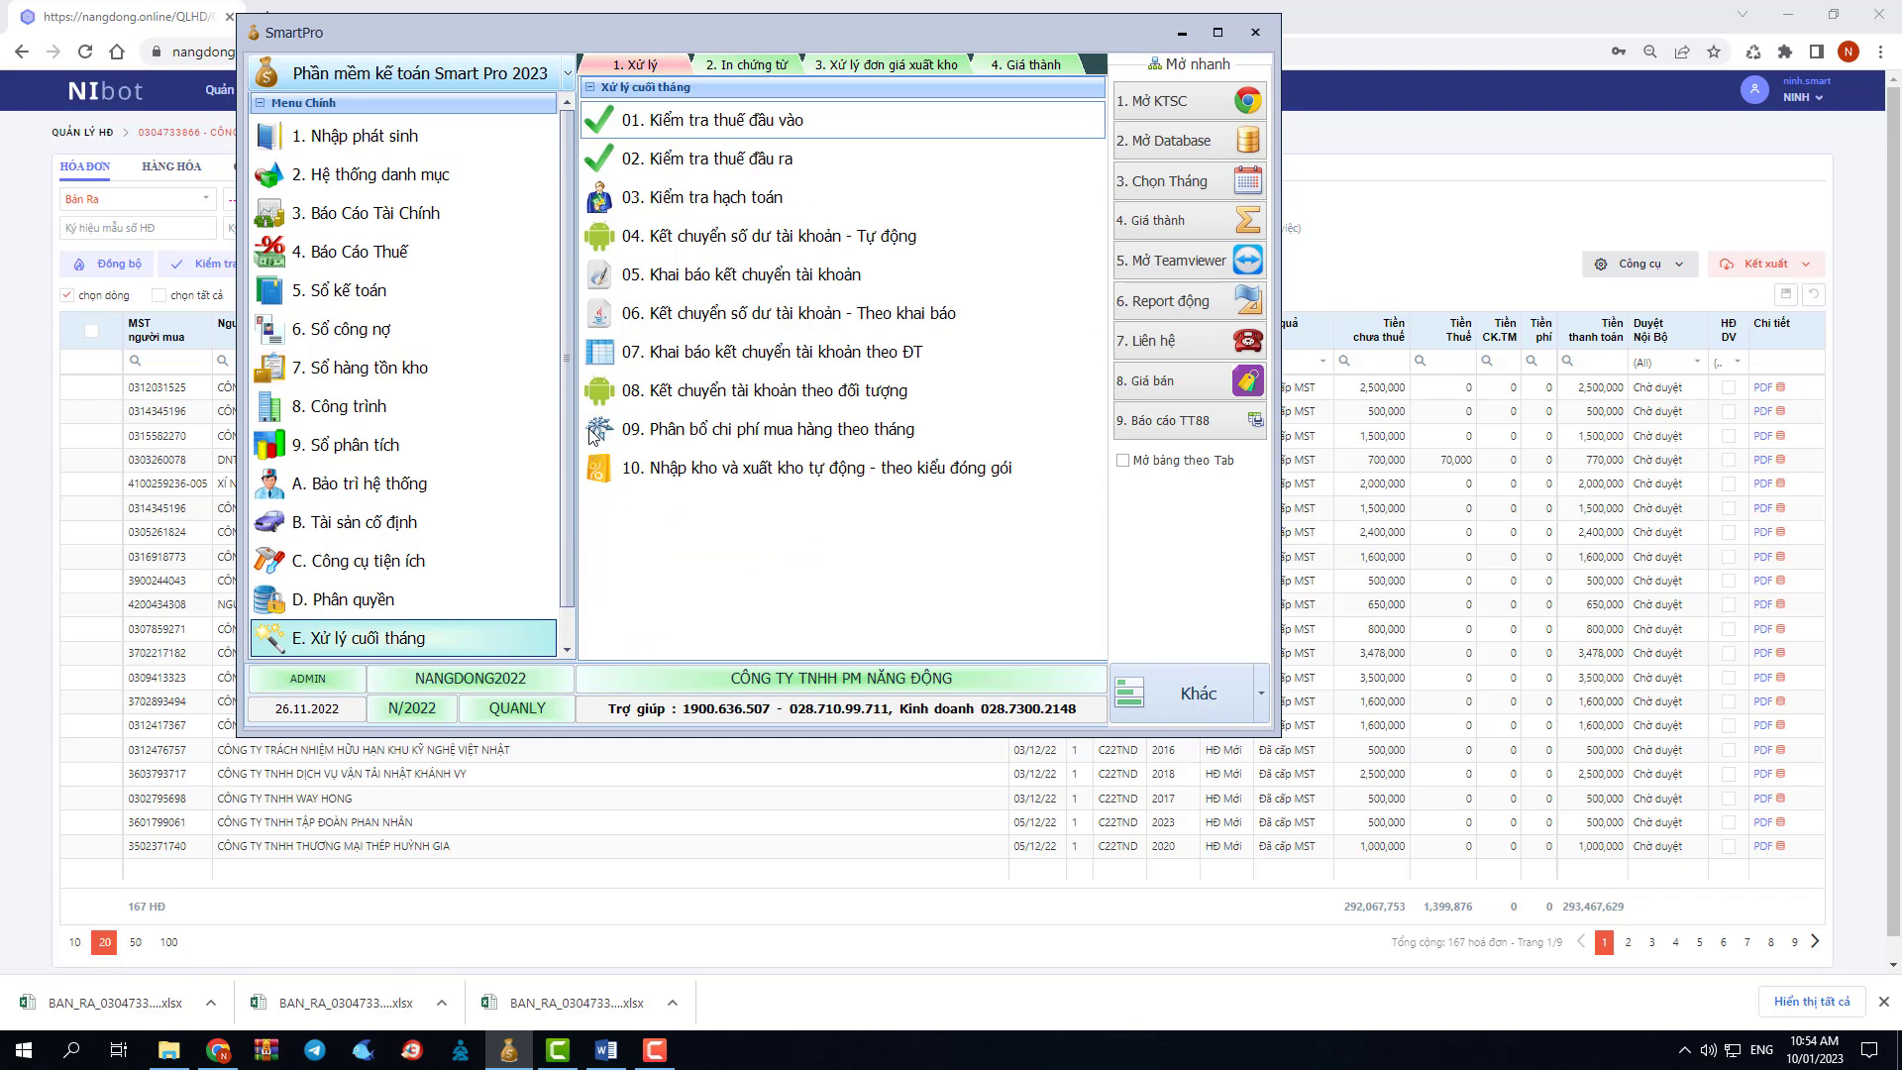
click(763, 65)
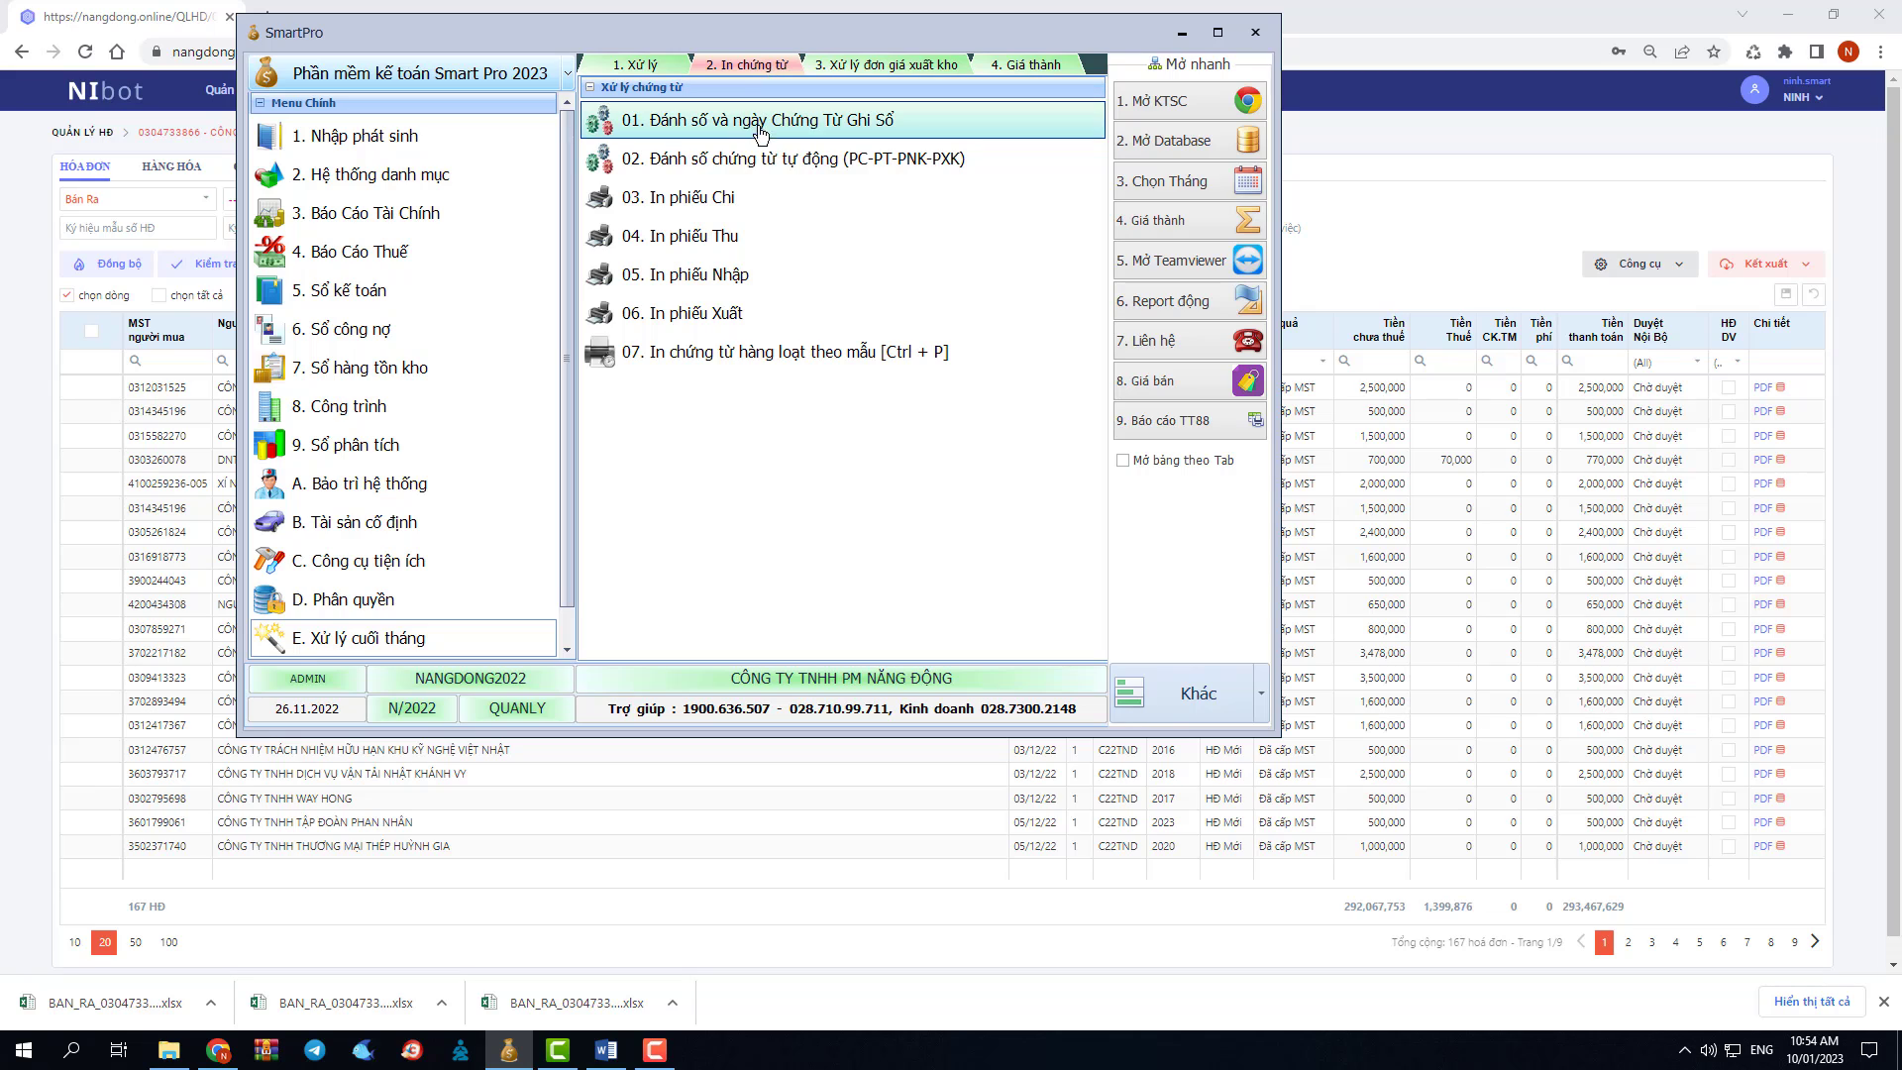
click(759, 161)
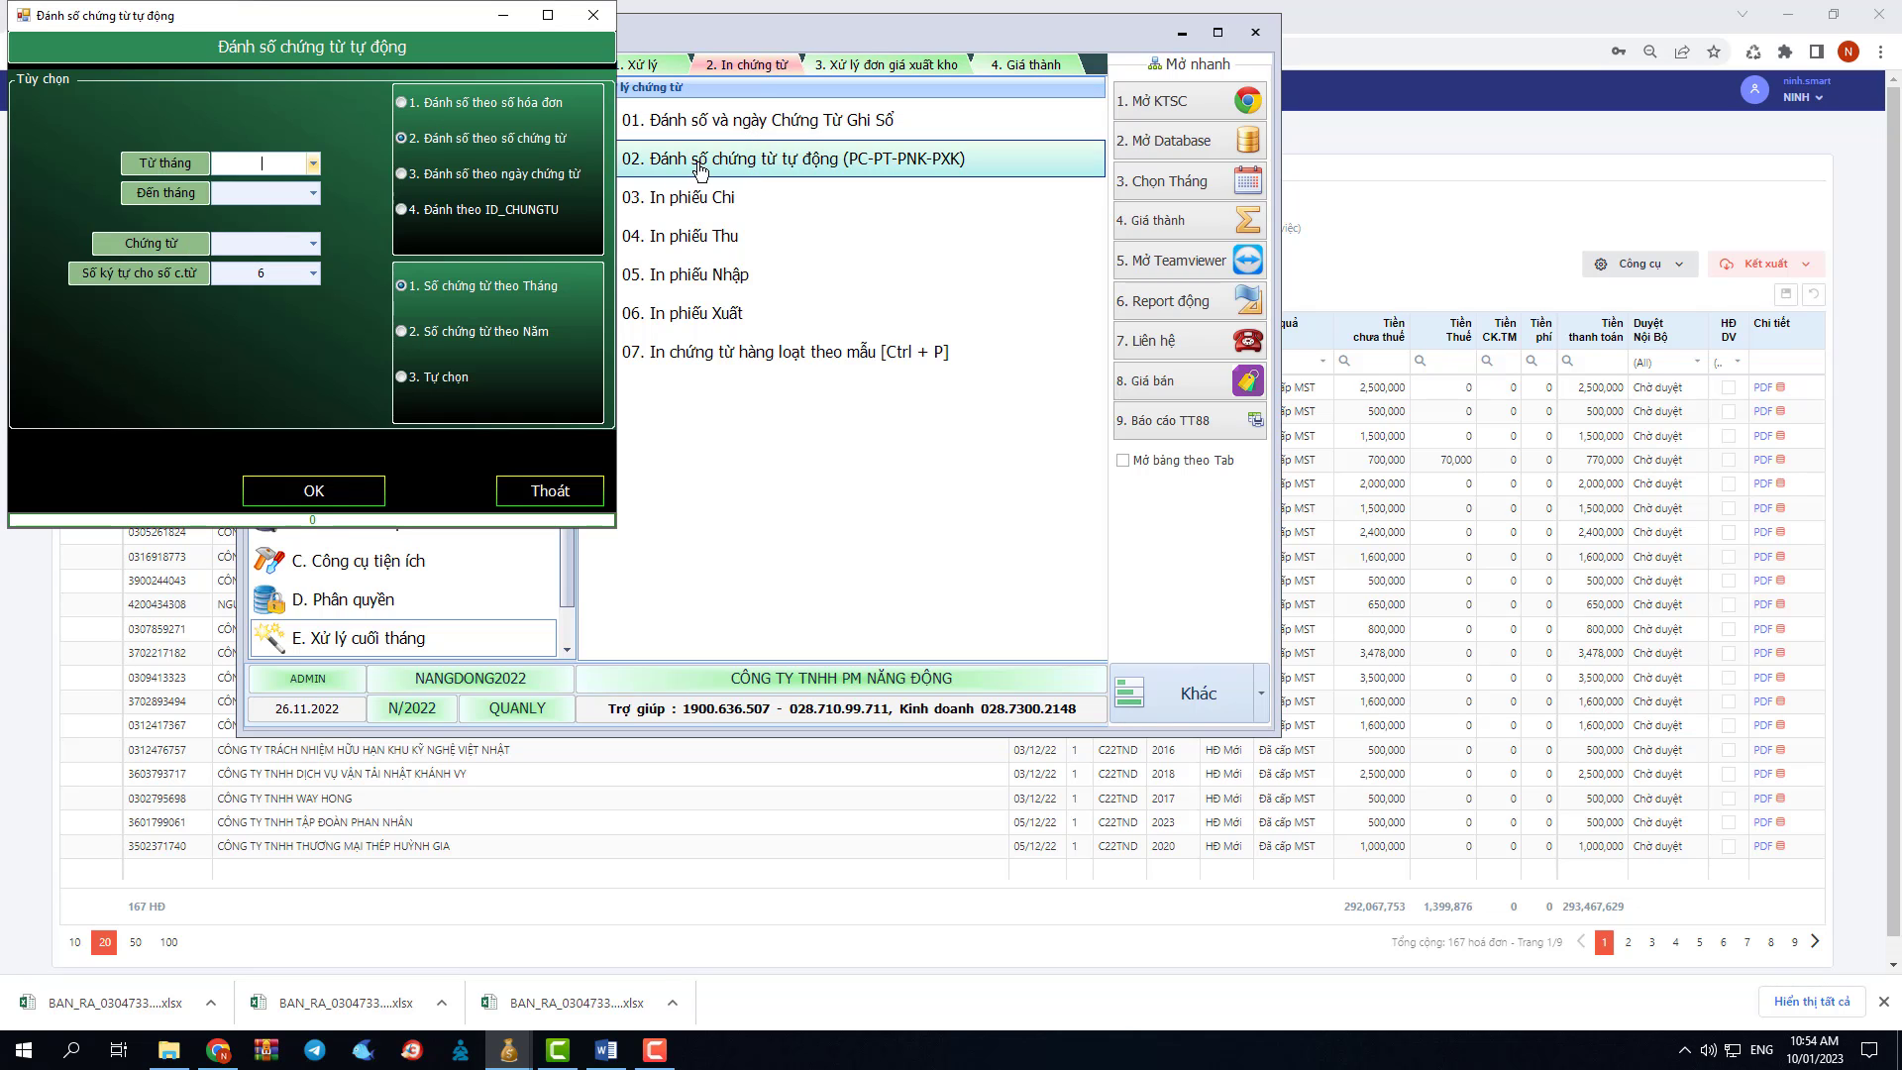
Step: Set the automatic voucher numbering to run from month 1 to month 12 for voucher type PNK
text(1)
key(Tab)
text(12)
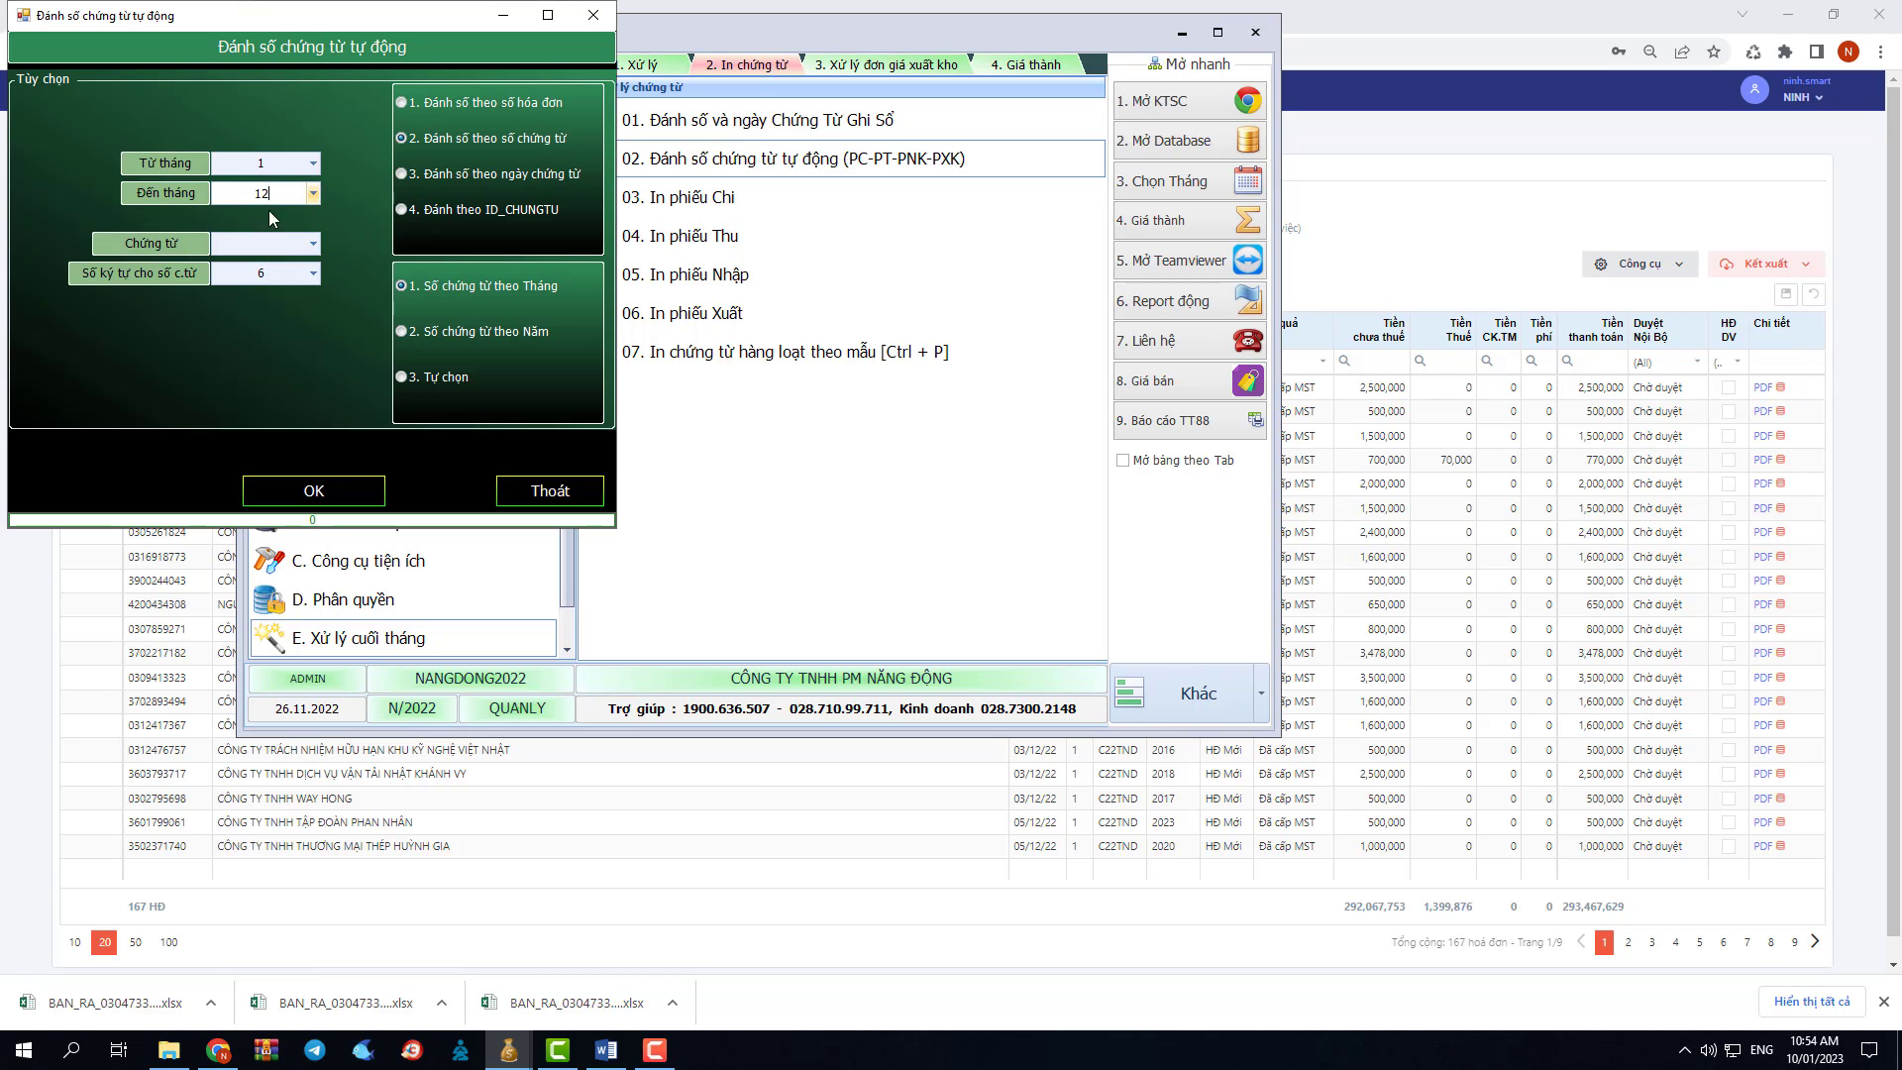
key(Tab)
text(PNK)
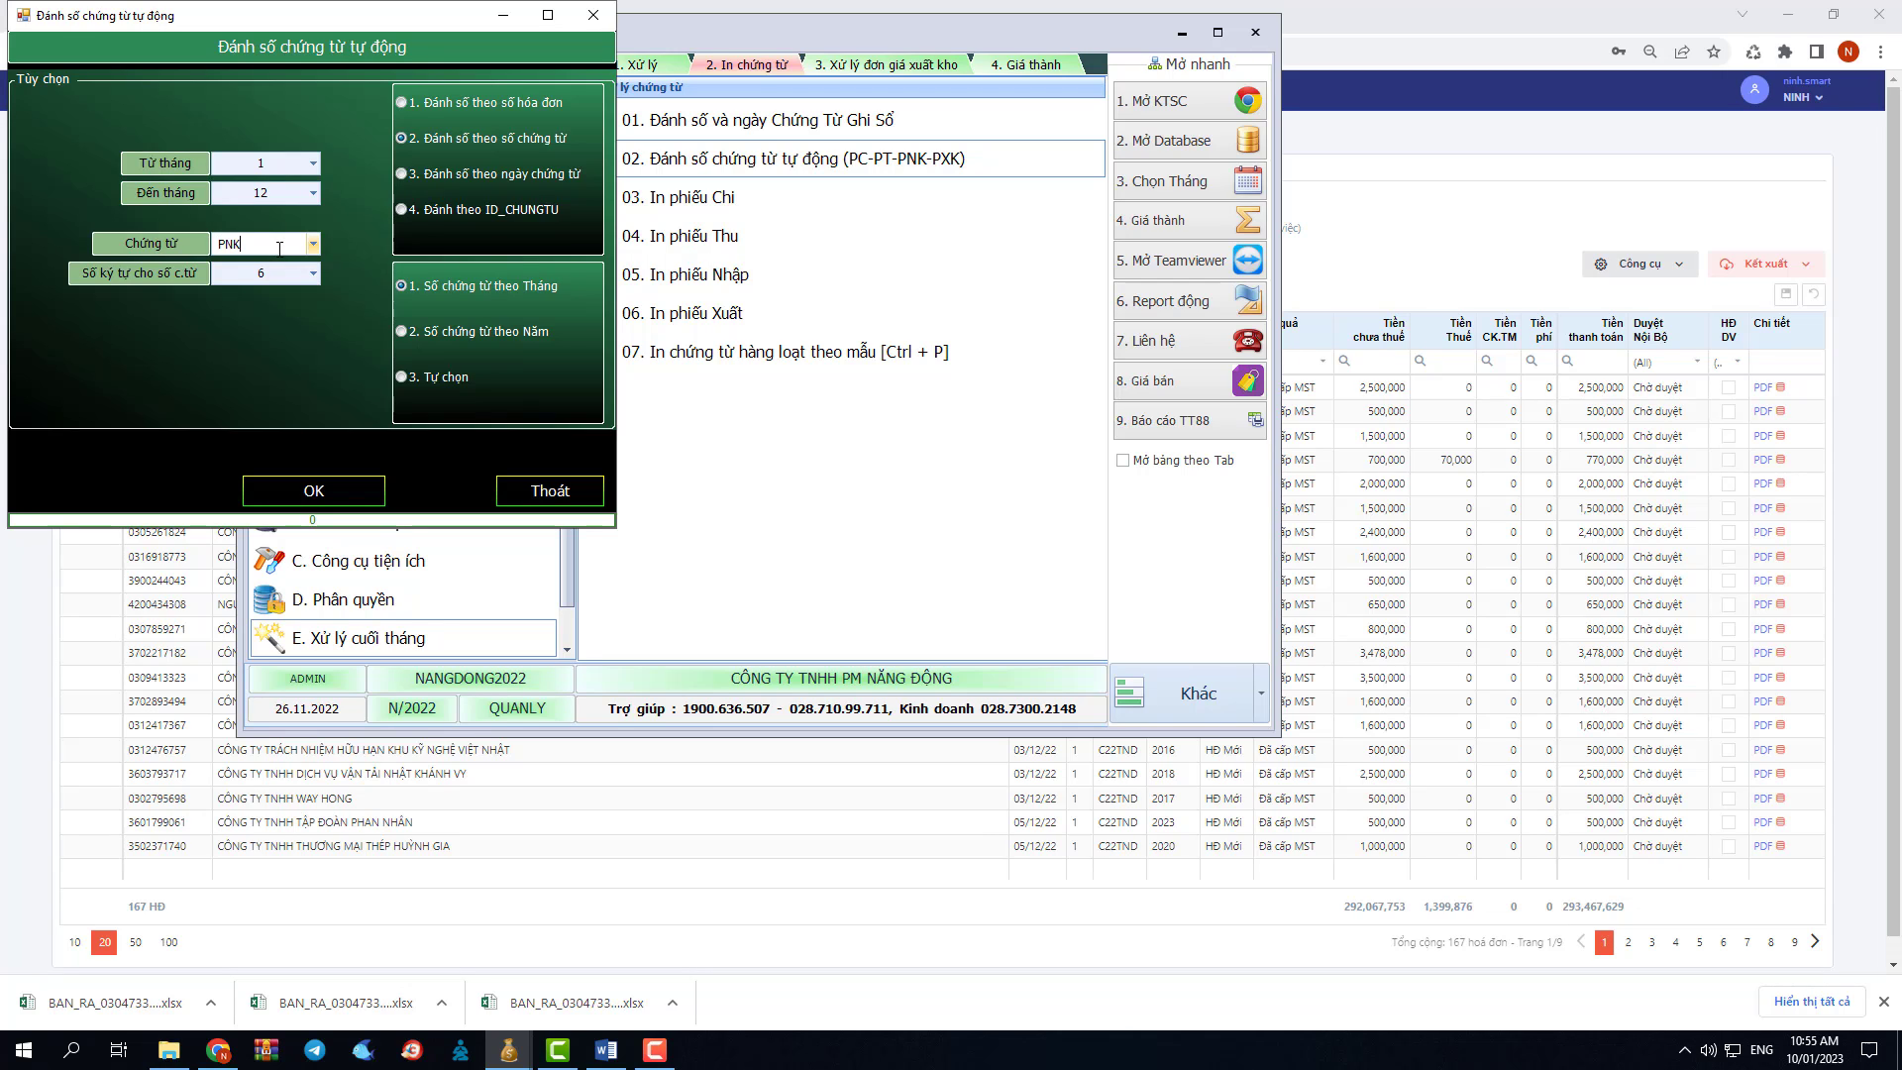